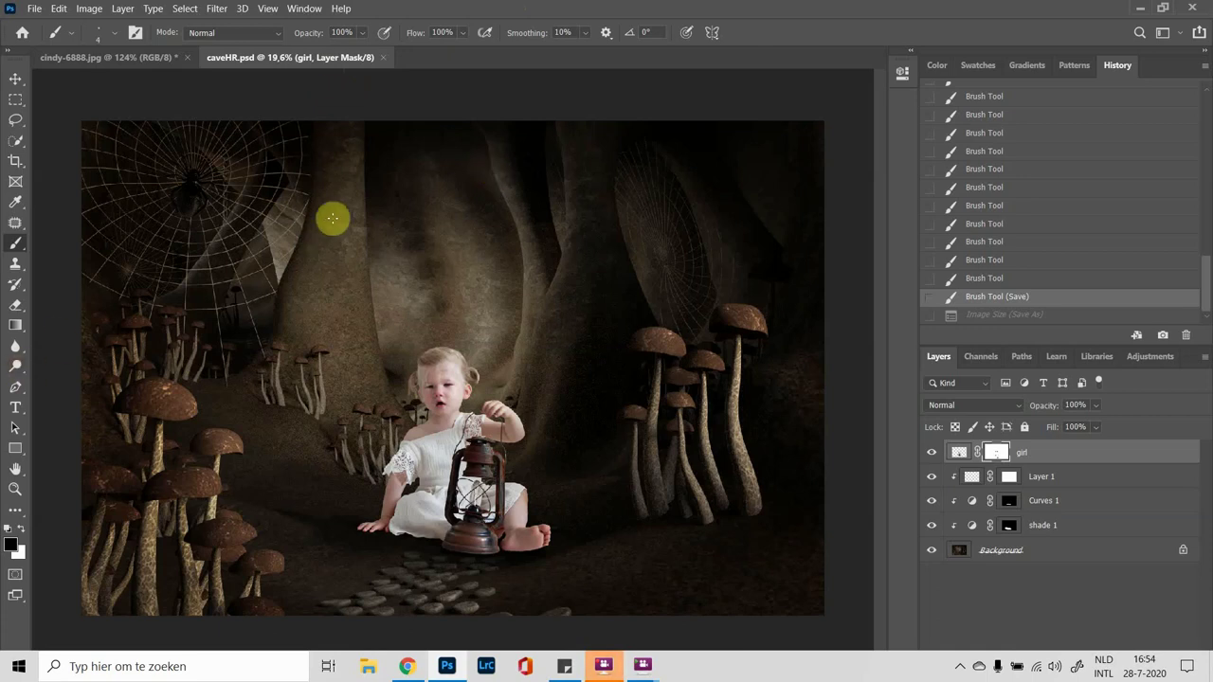
Select the Move tool and navigate around the cave composite.
{"action": "left_click", "coordinate": [15, 78]}
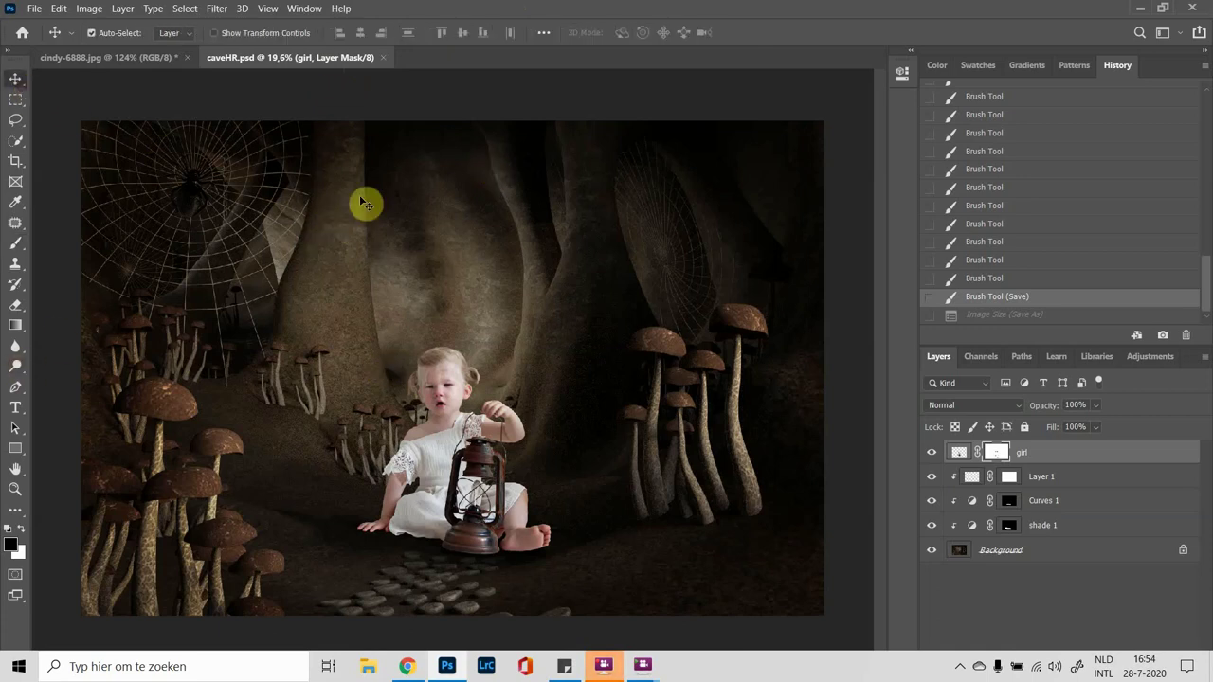
{"action": "scroll", "coordinate": [475, 468], "scroll_direction": "up", "scroll_amount": 5}
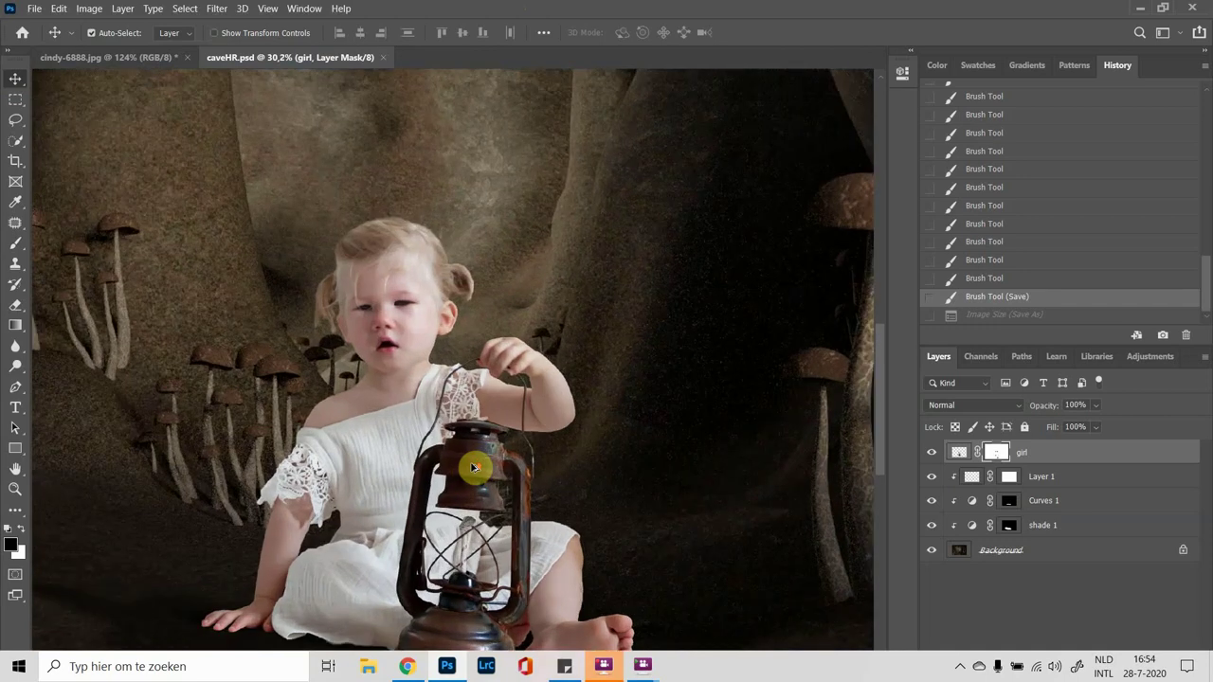
{"action": "scroll", "coordinate": [474, 466], "scroll_direction": "up", "scroll_amount": 5}
{"action": "scroll", "coordinate": [379, 369], "scroll_direction": "up", "scroll_amount": 3}
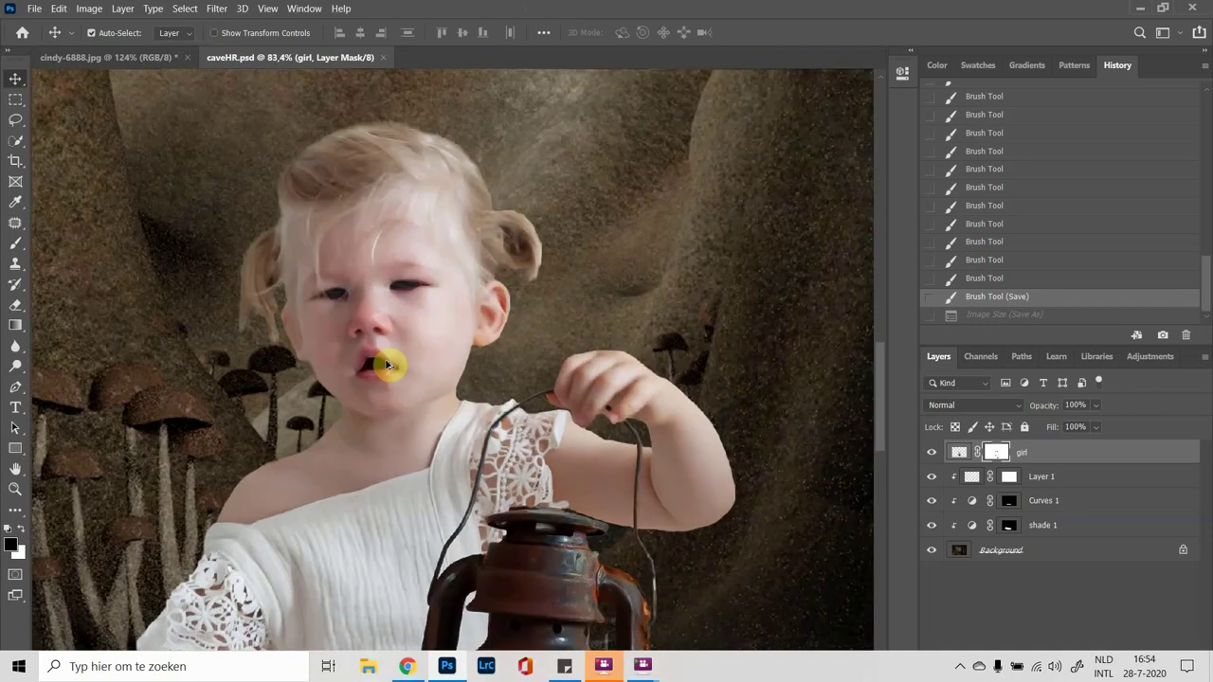
{"action": "left_click", "coordinate": [609, 671]}
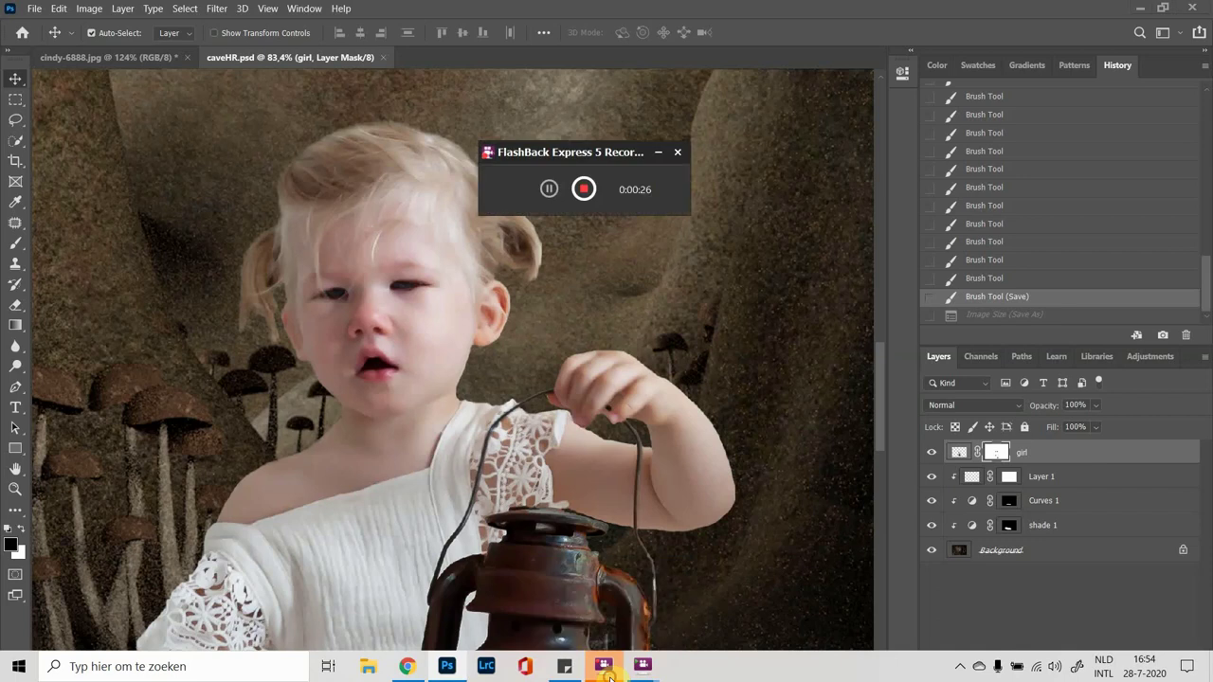
{"action": "left_click", "coordinate": [505, 409]}
{"action": "scroll", "coordinate": [455, 414], "scroll_direction": "down", "scroll_amount": 1}
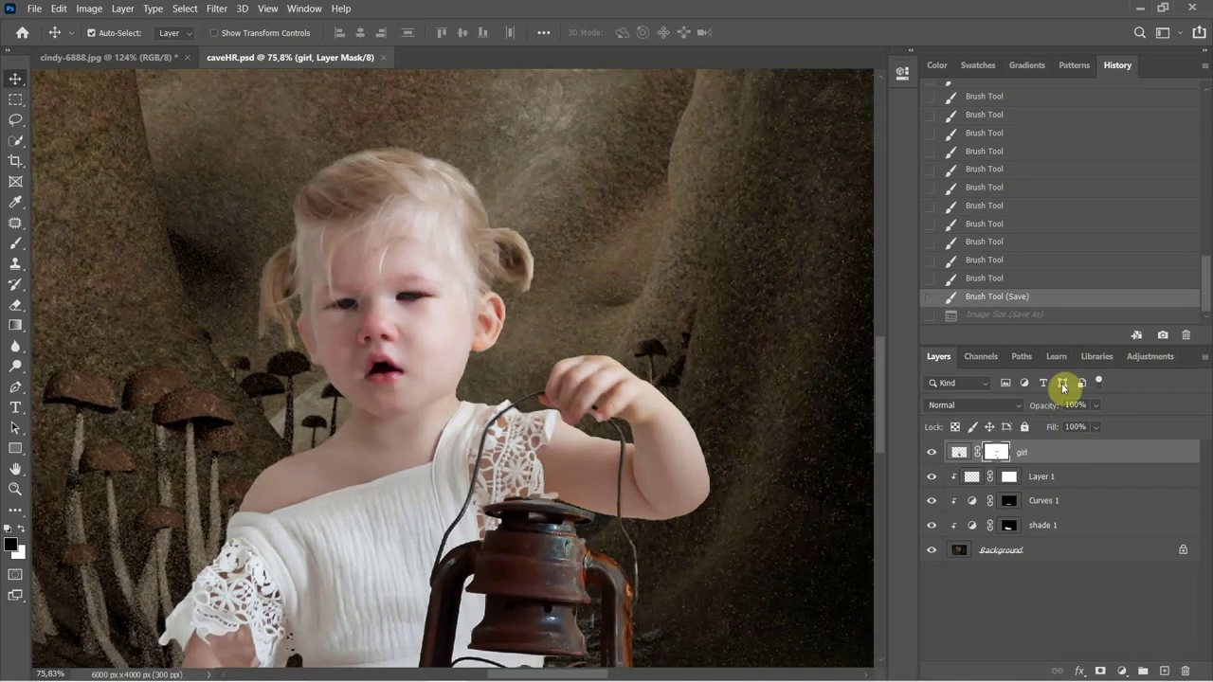
{"action": "scroll", "coordinate": [652, 460], "scroll_direction": "up", "scroll_amount": 1}
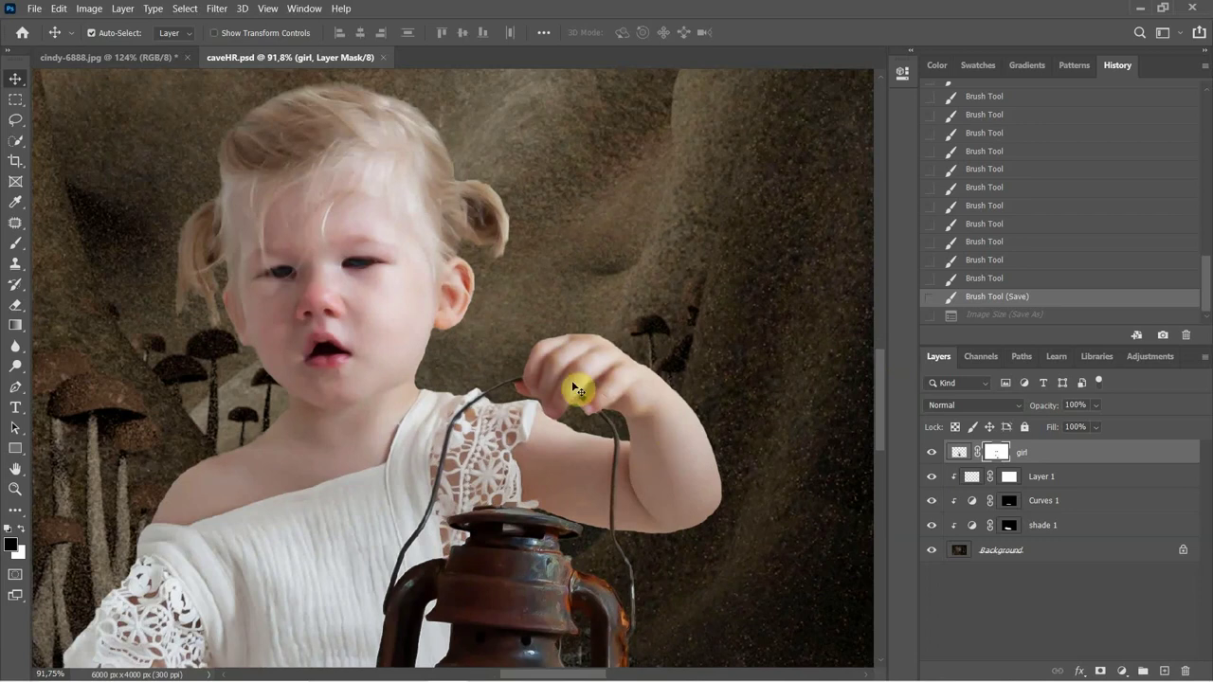
{"action": "scroll", "coordinate": [569, 386], "scroll_direction": "down", "scroll_amount": 2}
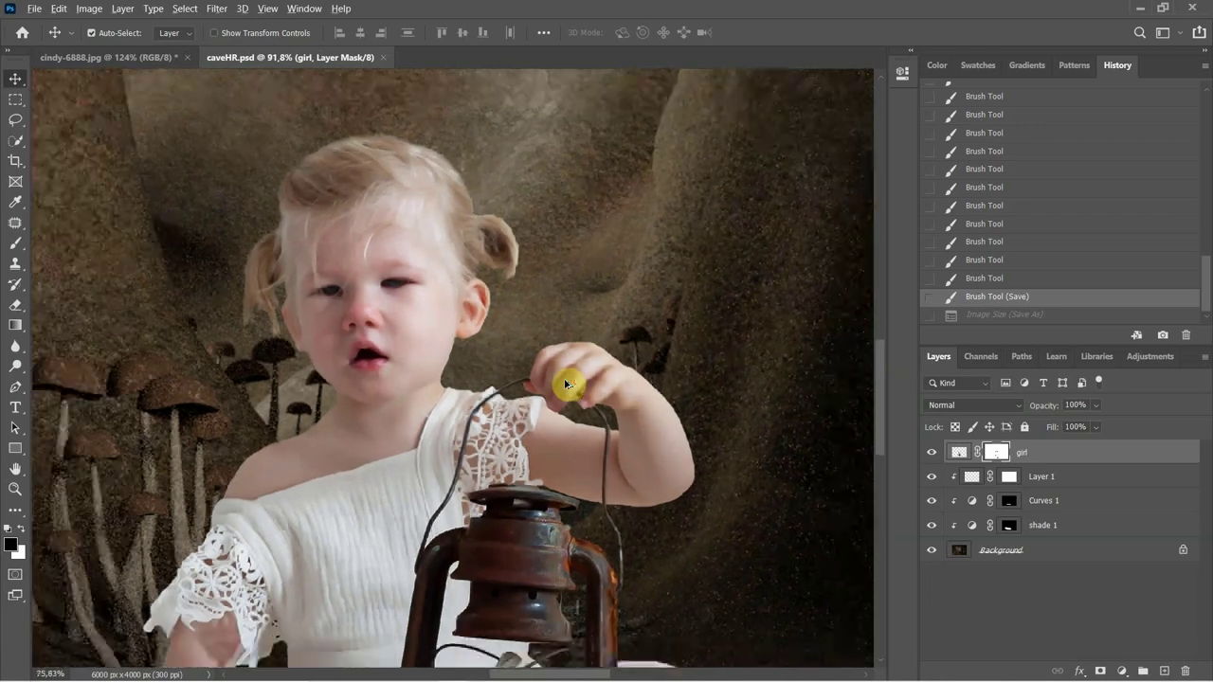
{"action": "scroll", "coordinate": [566, 383], "scroll_direction": "up", "scroll_amount": 1}
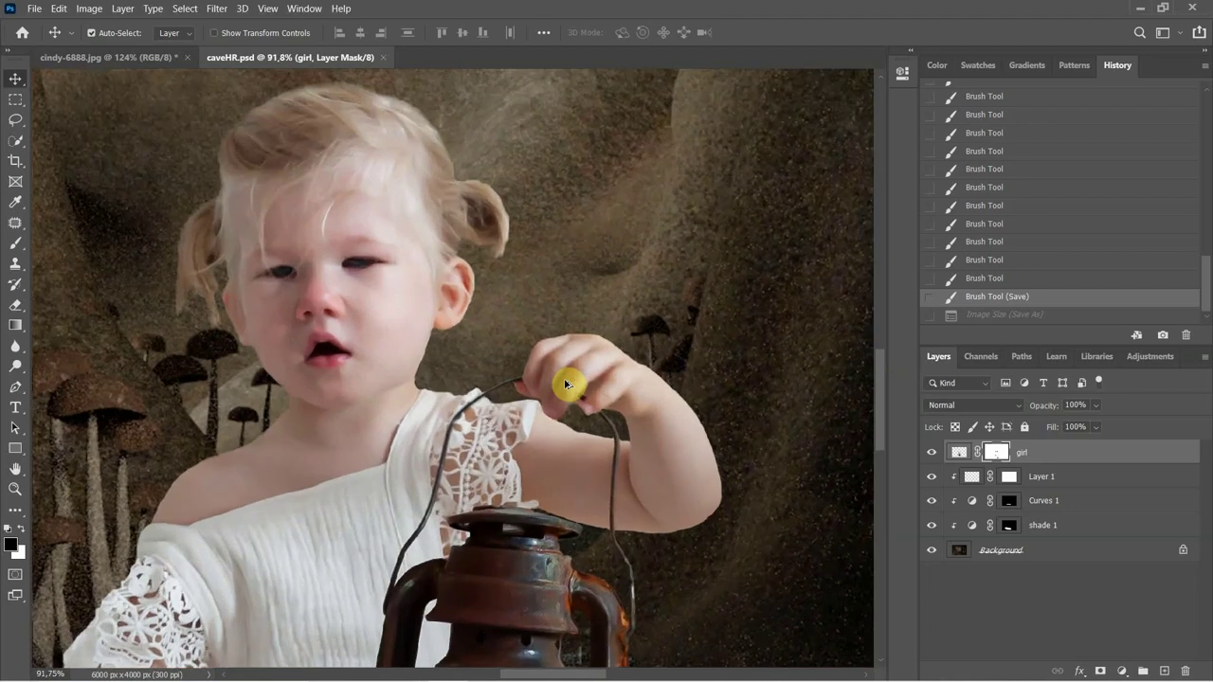
{"action": "scroll", "coordinate": [566, 384], "scroll_direction": "down", "scroll_amount": 4}
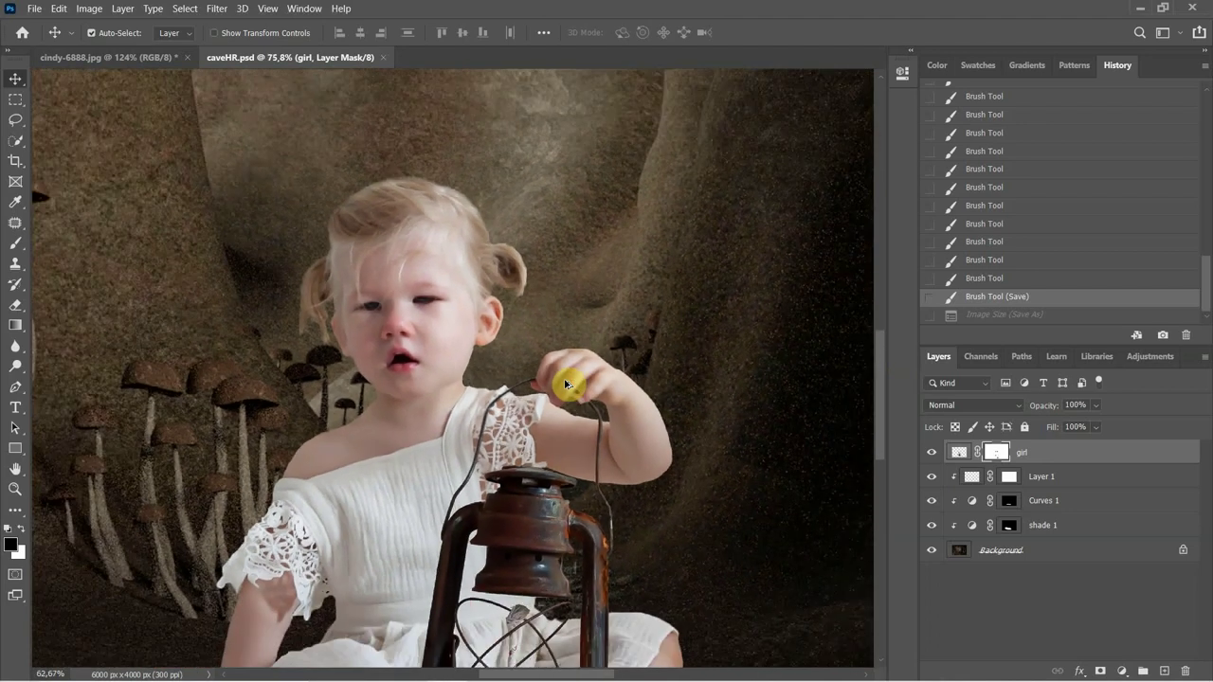
{"action": "scroll", "coordinate": [566, 384], "scroll_direction": "down", "scroll_amount": 1}
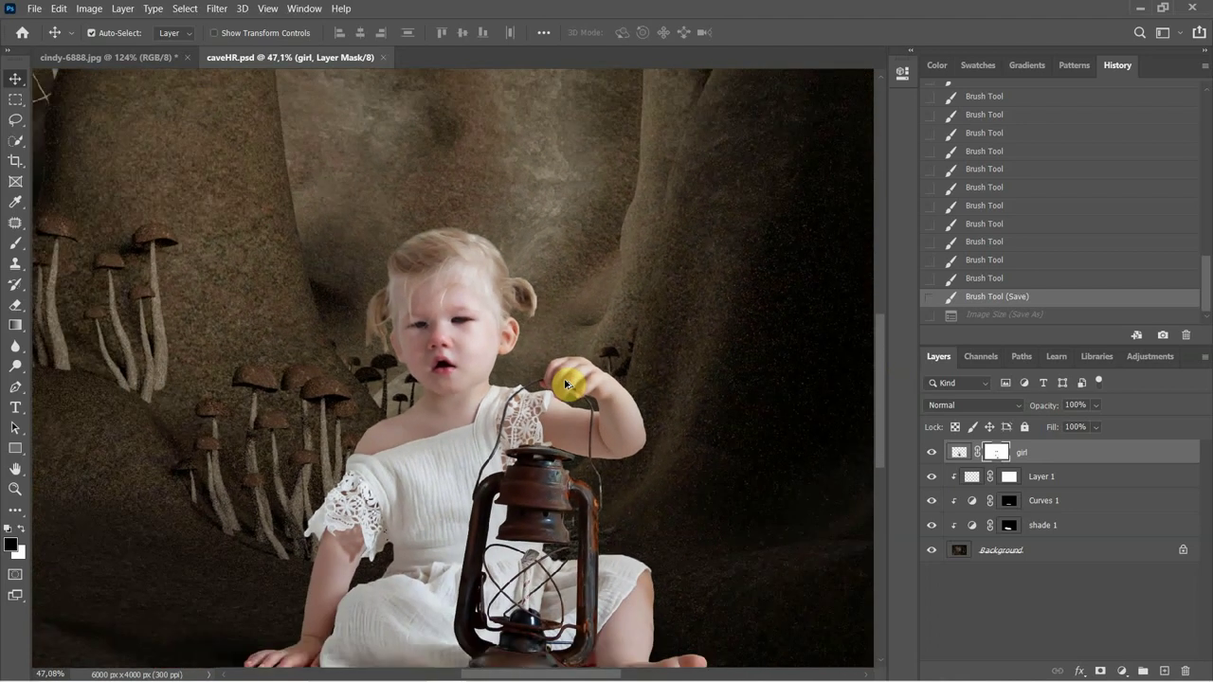
{"action": "scroll", "coordinate": [563, 266], "scroll_direction": "down", "scroll_amount": 2}
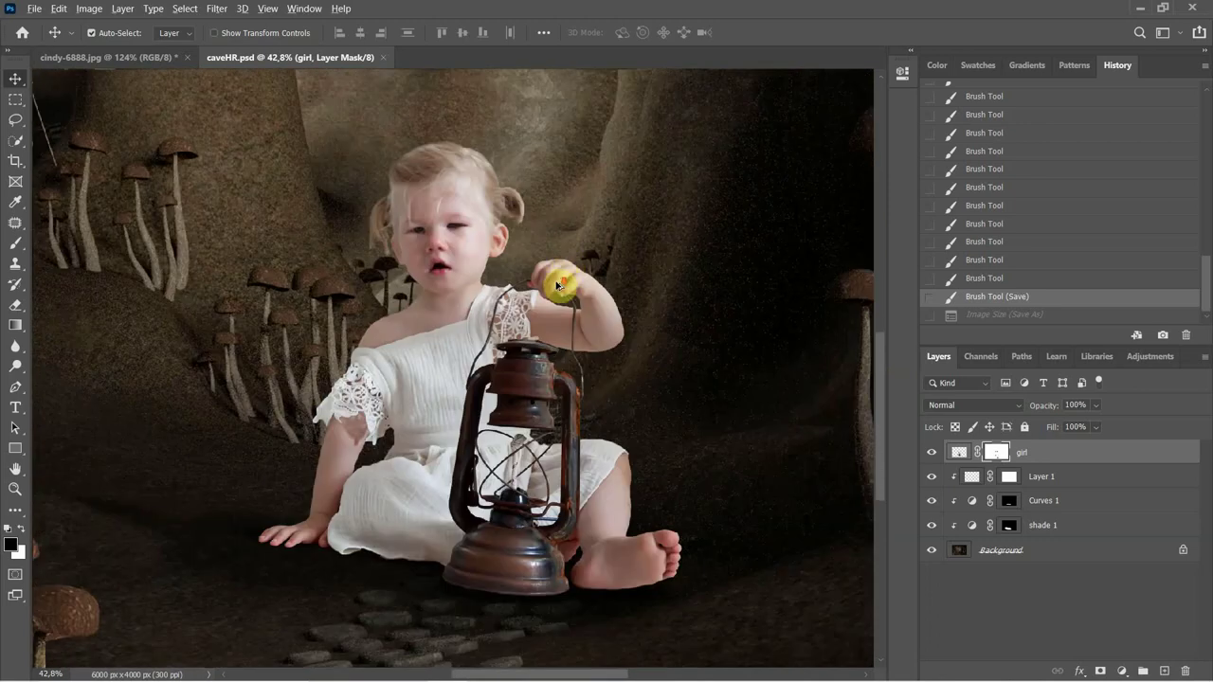
{"action": "scroll", "coordinate": [555, 286], "scroll_direction": "down", "scroll_amount": 2}
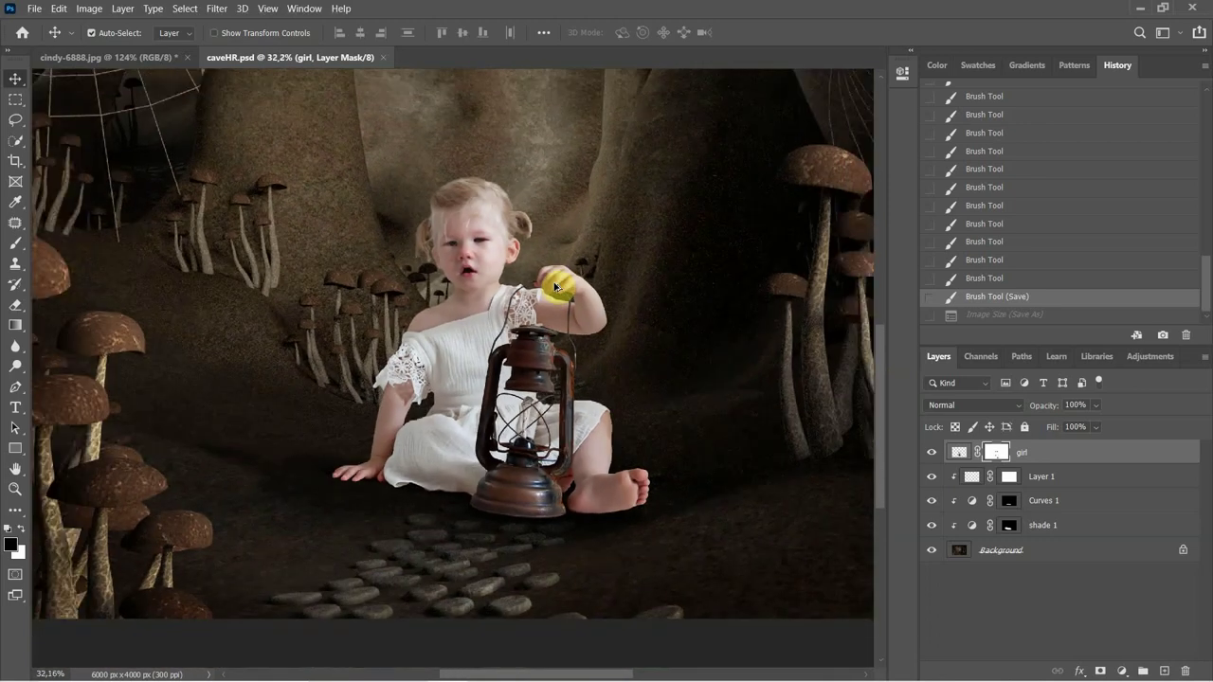
{"action": "left_click_drag", "start_coordinate": [598, 303], "coordinate": [586, 335]}
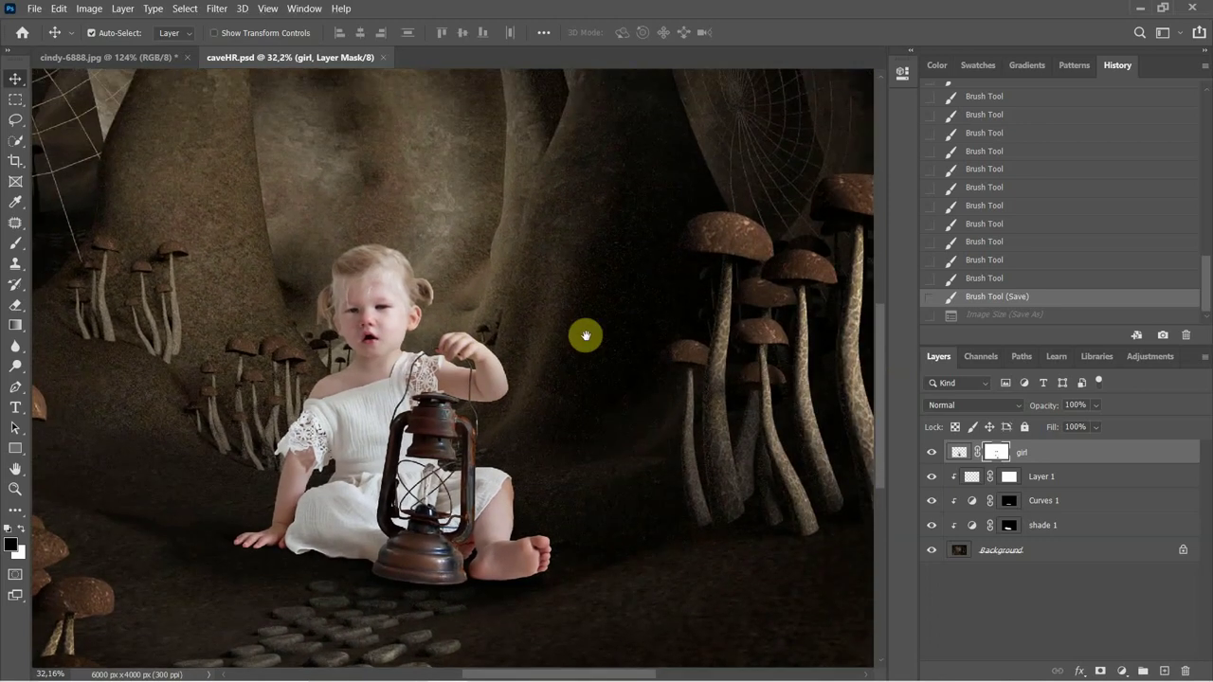
Toggle shade 1, Curves 1 and Layer 1 to compare their effects, then select Background.
{"action": "left_click", "coordinate": [1067, 529]}
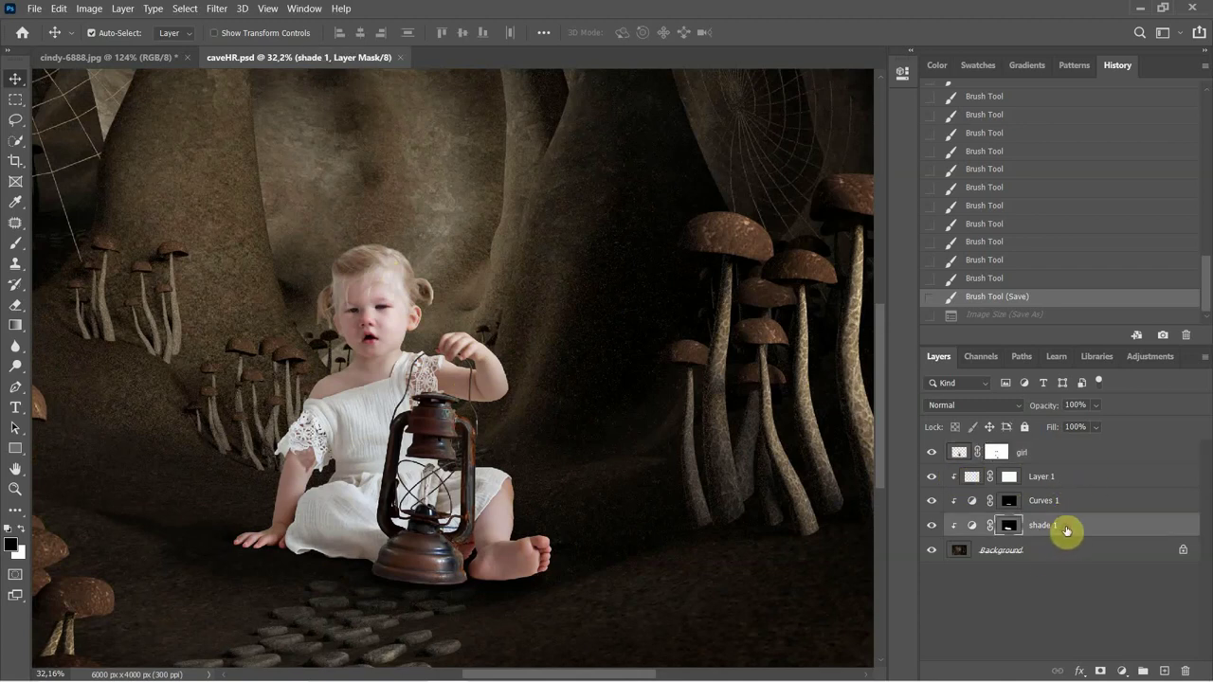
{"action": "left_click", "coordinate": [930, 526]}
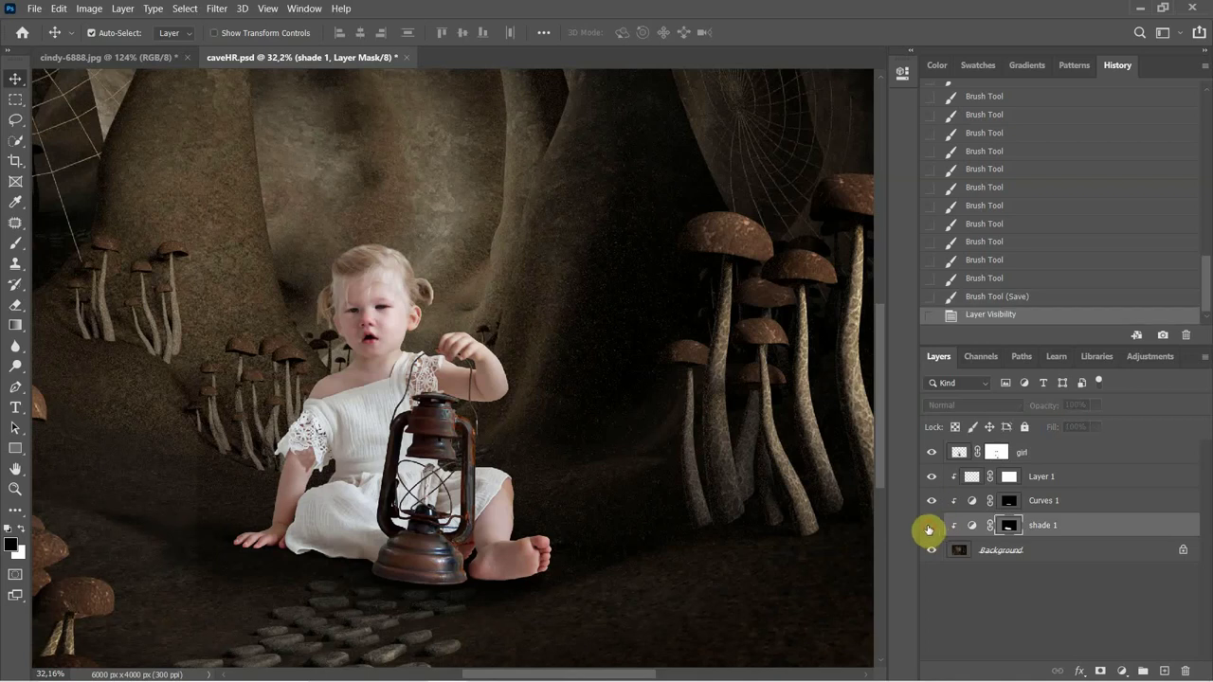
{"action": "left_click", "coordinate": [930, 526]}
{"action": "left_click", "coordinate": [932, 501]}
{"action": "left_click", "coordinate": [931, 501]}
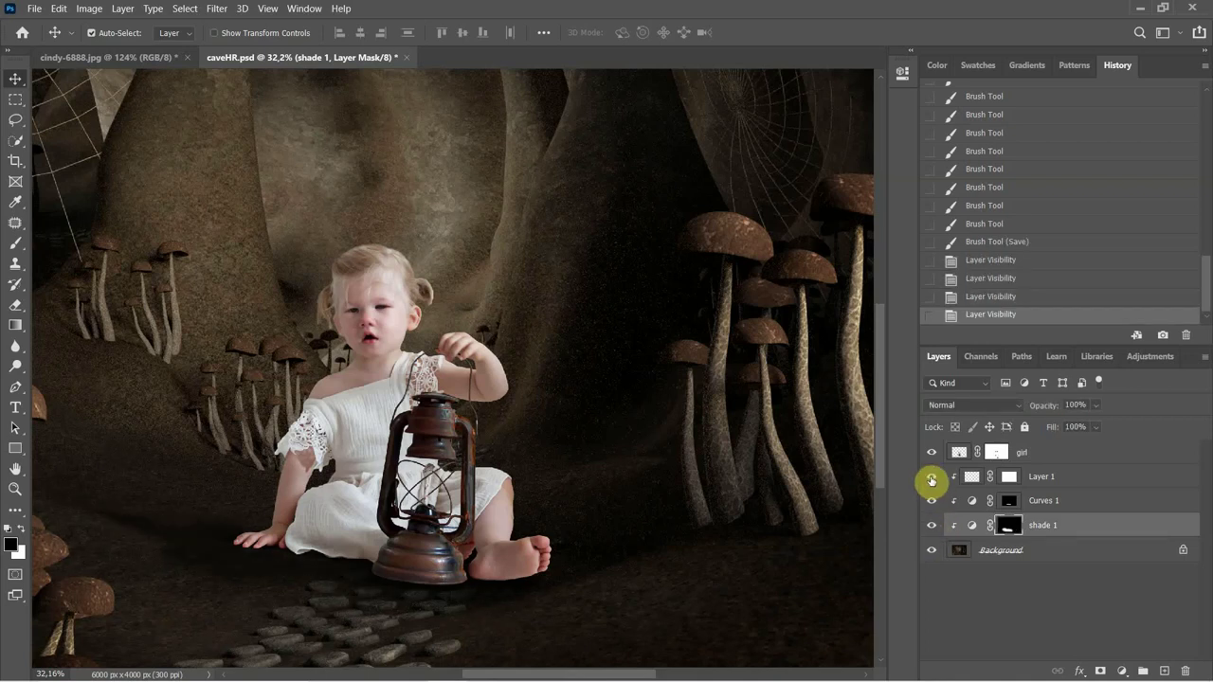
{"action": "left_click", "coordinate": [931, 478]}
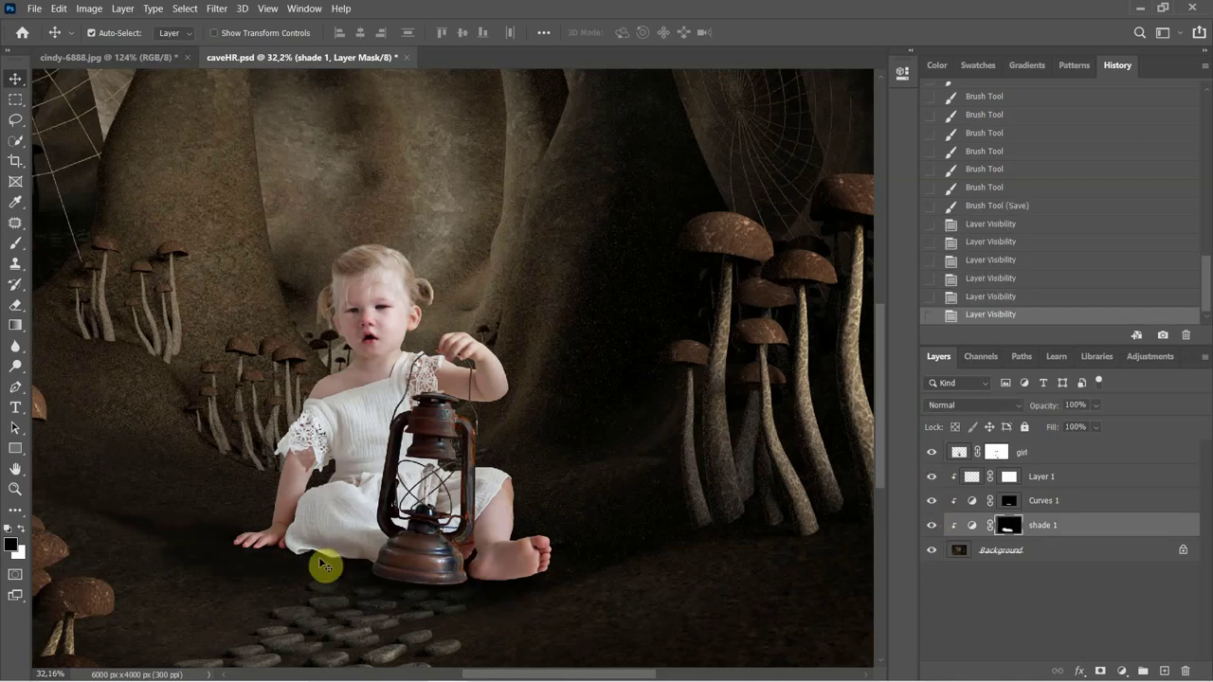
{"action": "left_click", "coordinate": [1085, 559]}
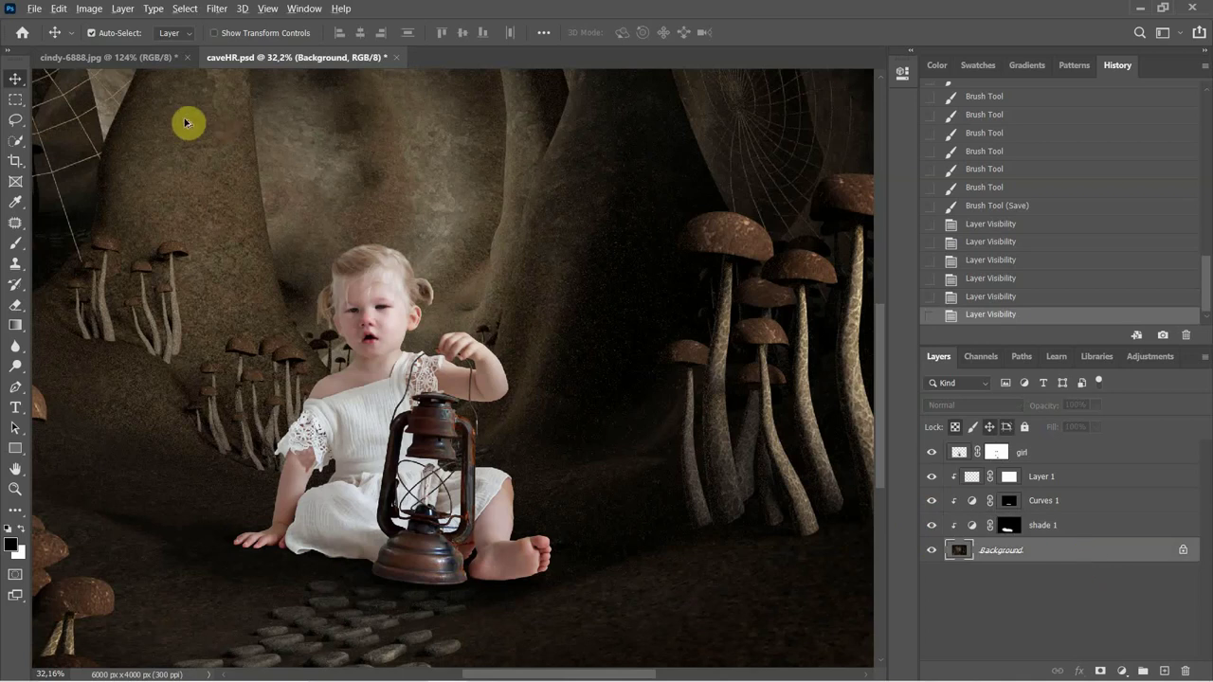
Zoom in on the girl's face and compare Snapshot 1 with the latest History state.
{"action": "key", "text": "ctrl+0"}
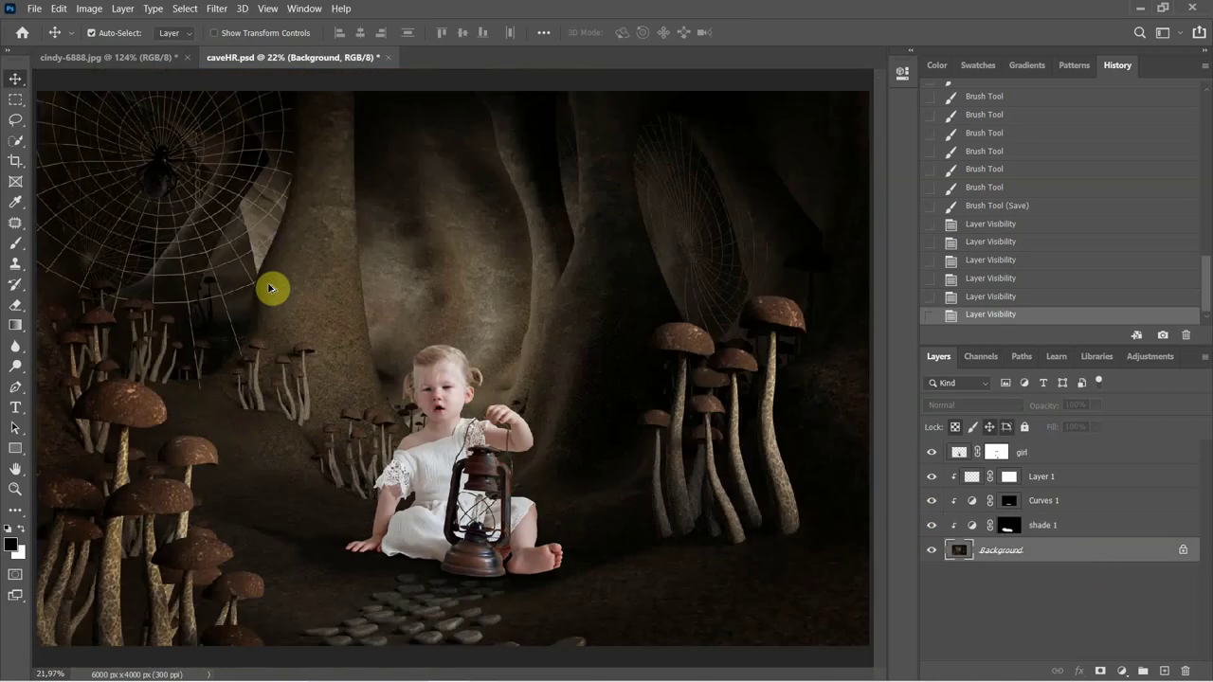
{"action": "key", "text": "ctrl+minus"}
{"action": "left_click_drag", "start_coordinate": [424, 407], "coordinate": [515, 366]}
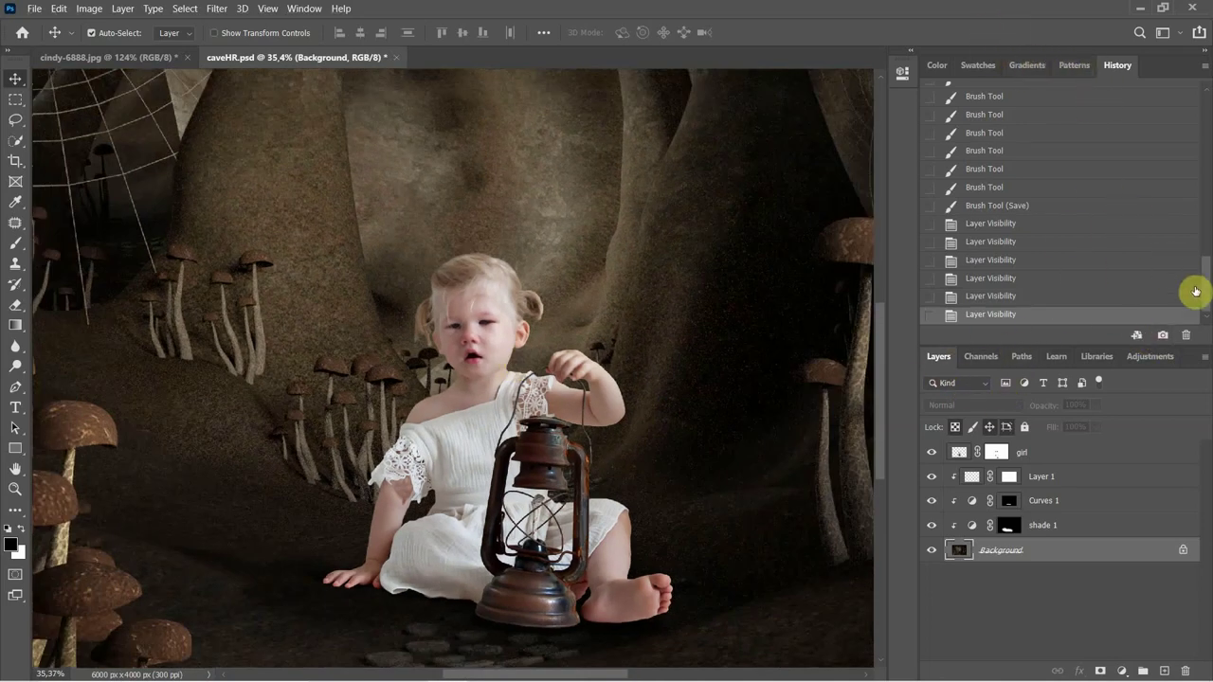
{"action": "left_click_drag", "start_coordinate": [1204, 283], "coordinate": [1197, 76]}
{"action": "left_click", "coordinate": [1014, 112]}
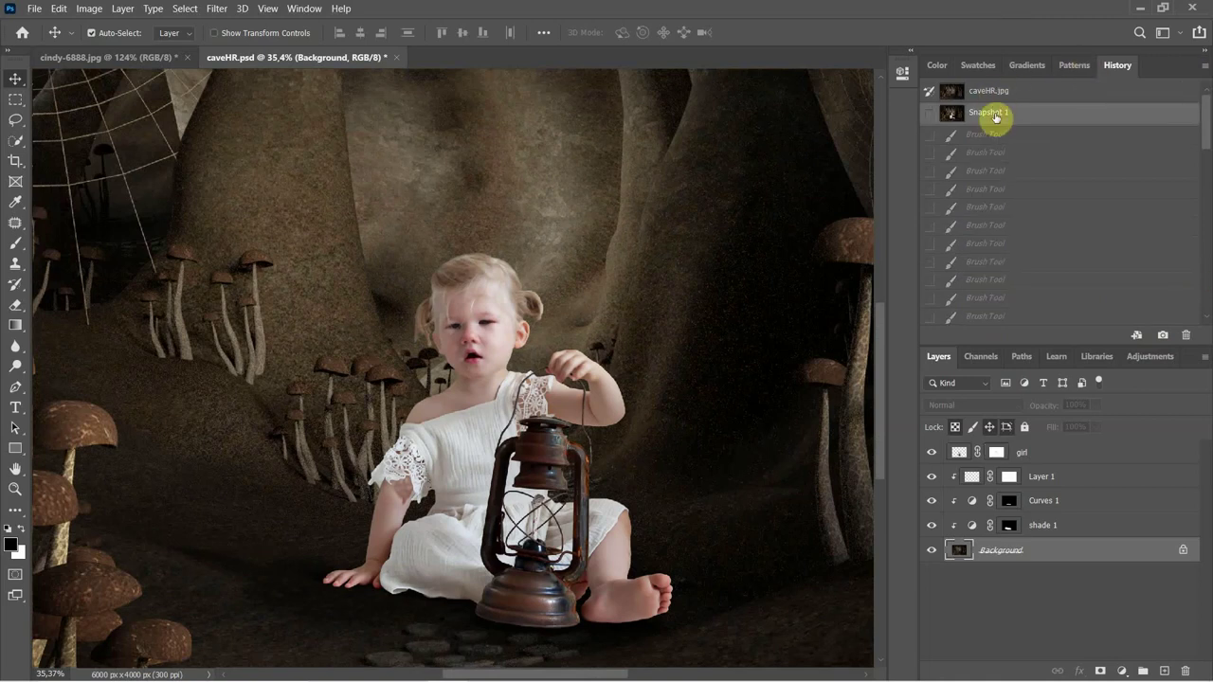
{"action": "scroll", "coordinate": [1032, 192], "scroll_direction": "down", "scroll_amount": 5}
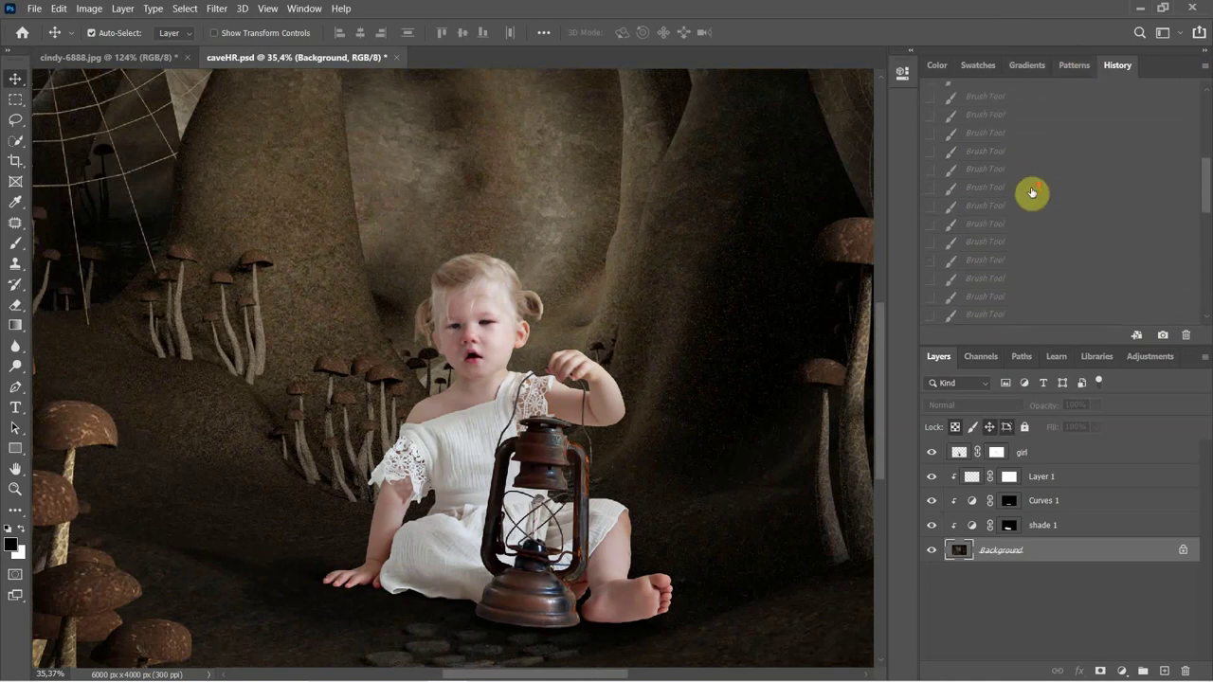
{"action": "scroll", "coordinate": [1029, 203], "scroll_direction": "down", "scroll_amount": 3}
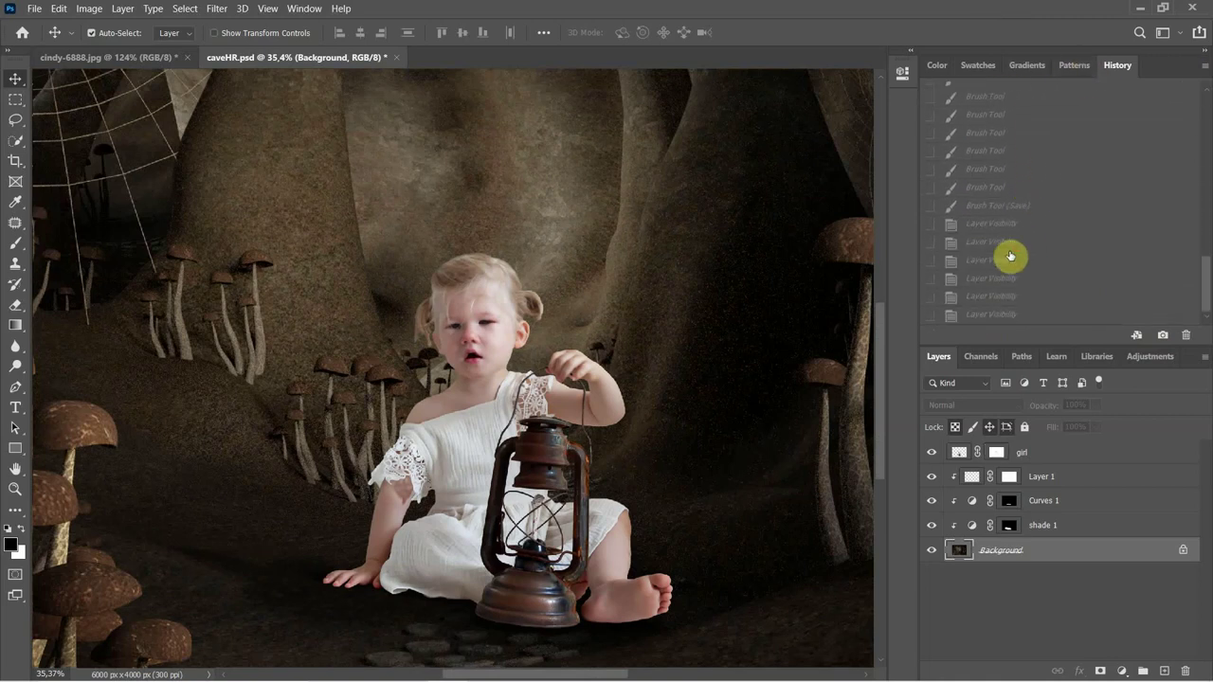
{"action": "left_click", "coordinate": [978, 315]}
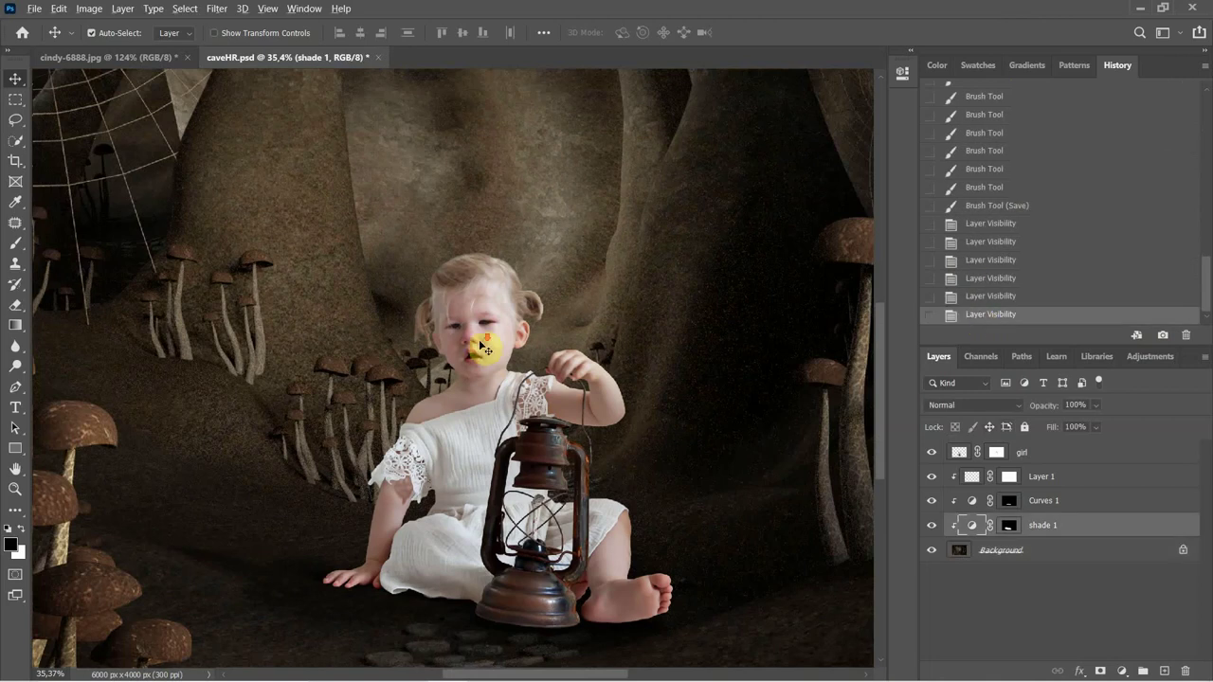
{"action": "scroll", "coordinate": [483, 348], "scroll_direction": "down", "scroll_amount": 3}
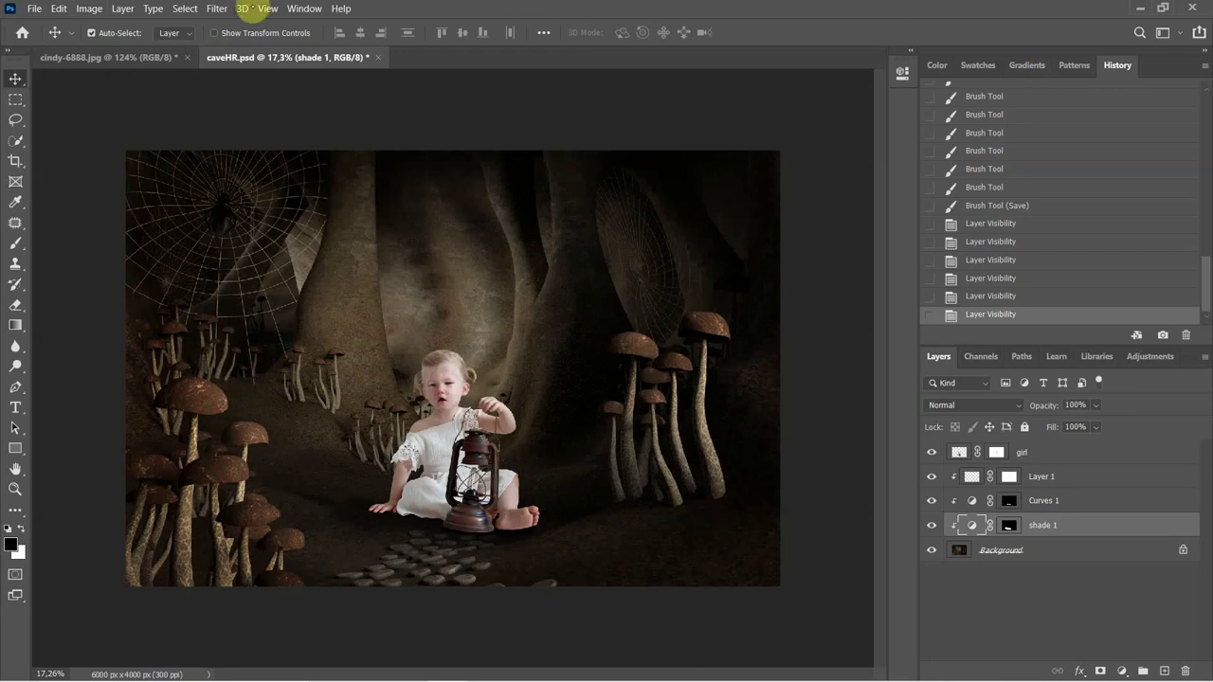
Show the Actions panel and choose Load Actions from its panel menu.
{"action": "left_click", "coordinate": [269, 9]}
{"action": "mouse_move", "coordinate": [303, 8]}
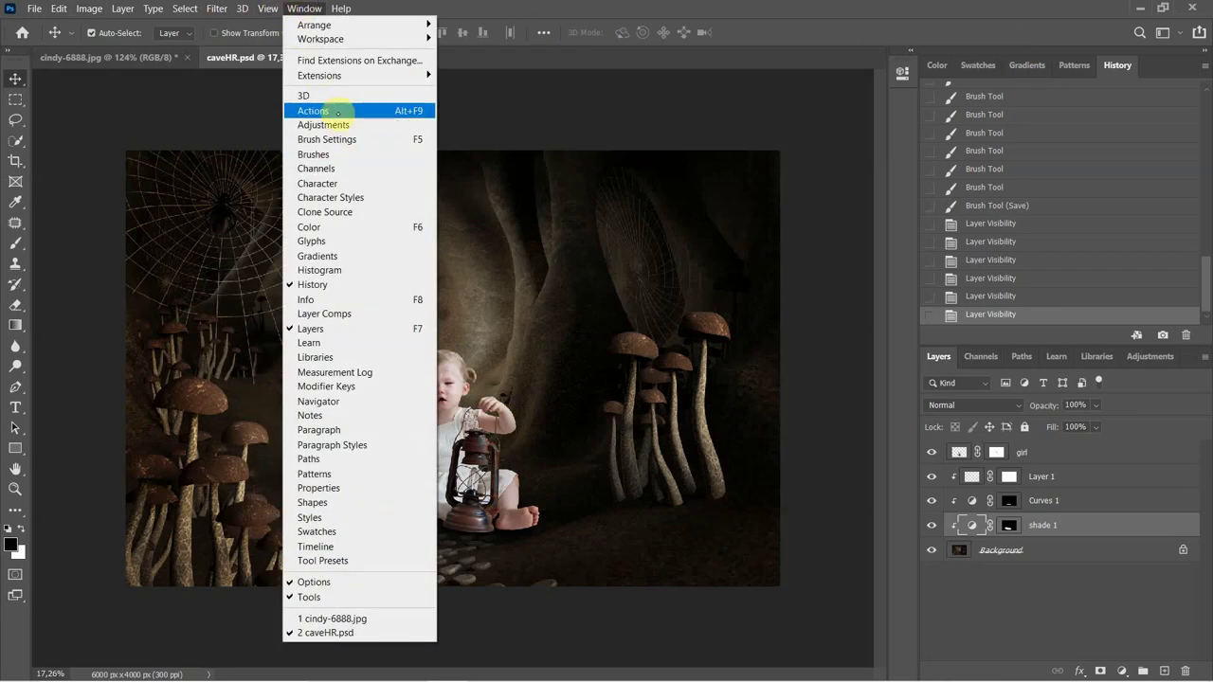
{"action": "left_click", "coordinate": [336, 111]}
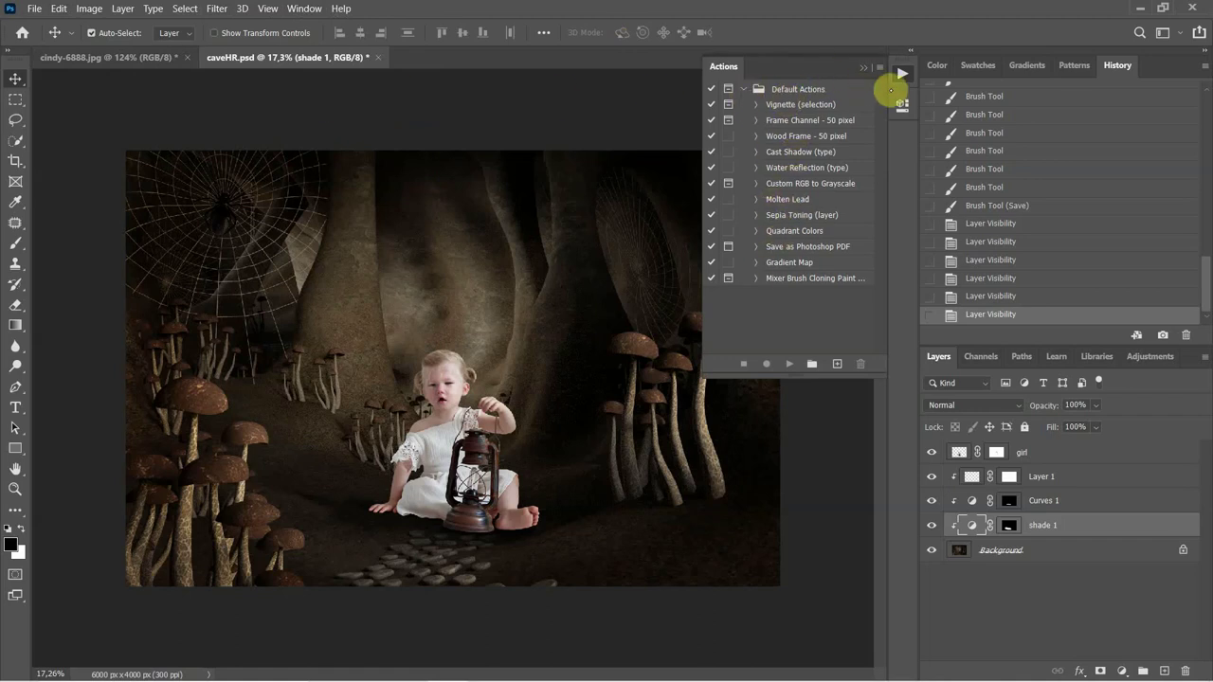
{"action": "left_click", "coordinate": [878, 68]}
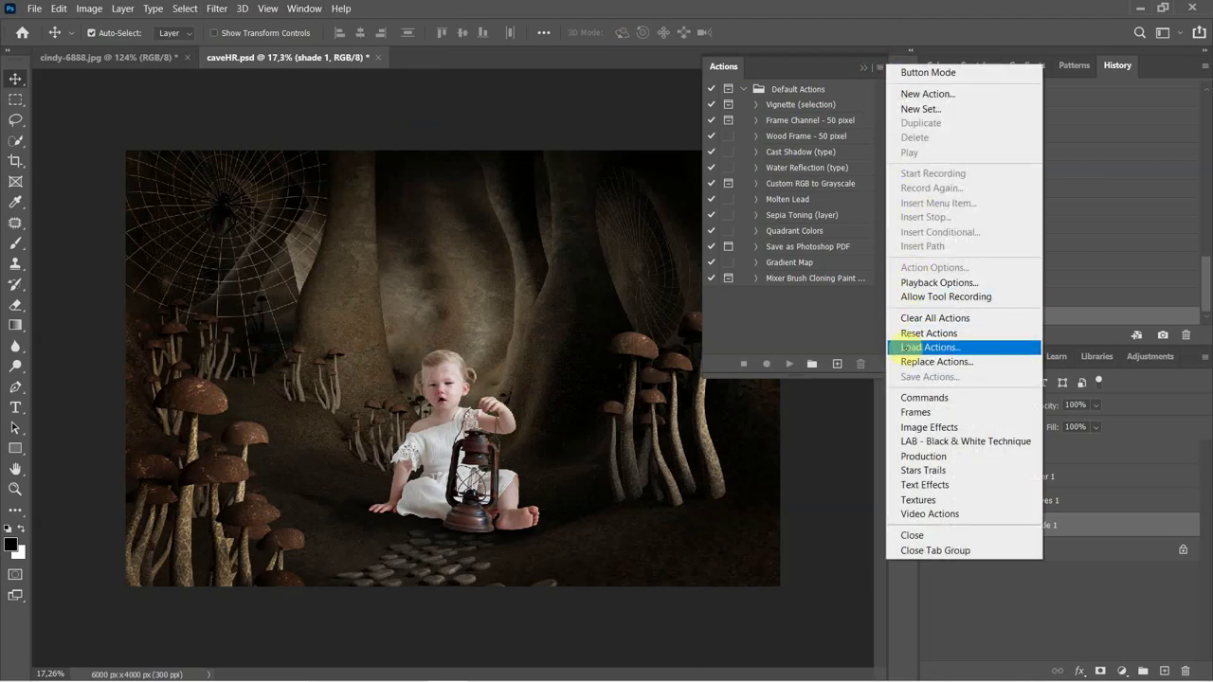
{"action": "left_click", "coordinate": [907, 348]}
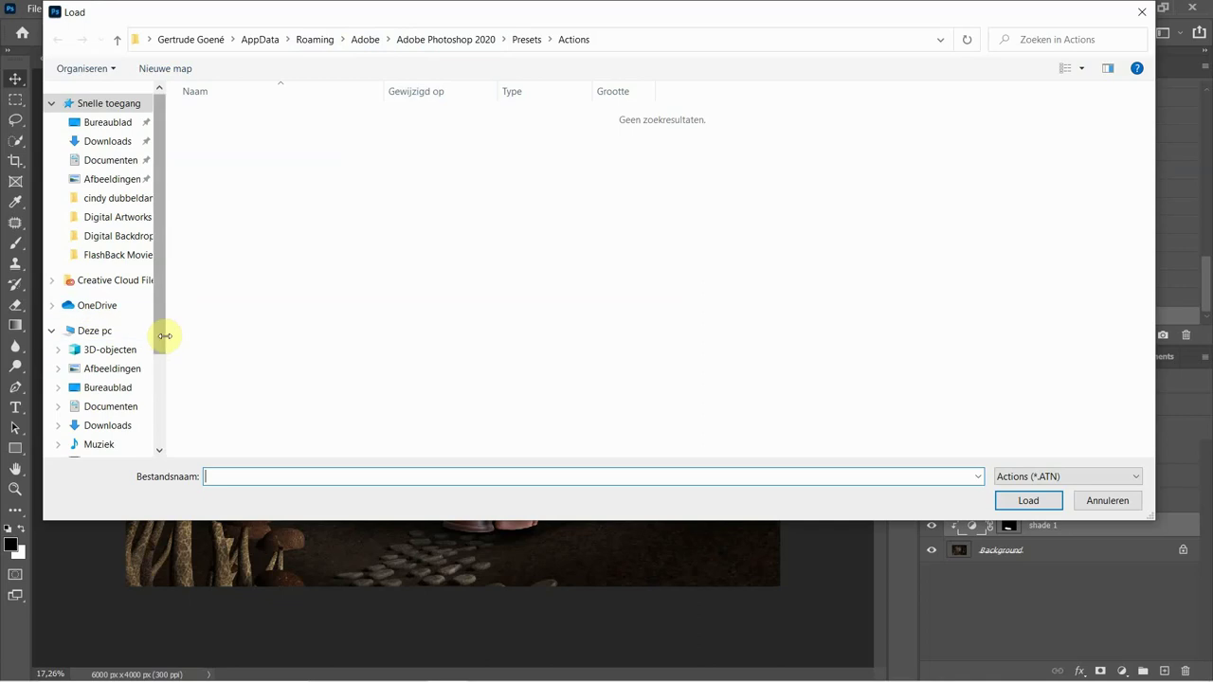
Browse the Data (D:) drive and its ACTIONS folder in the Load dialog.
{"action": "left_click_drag", "start_coordinate": [159, 334], "coordinate": [166, 422]}
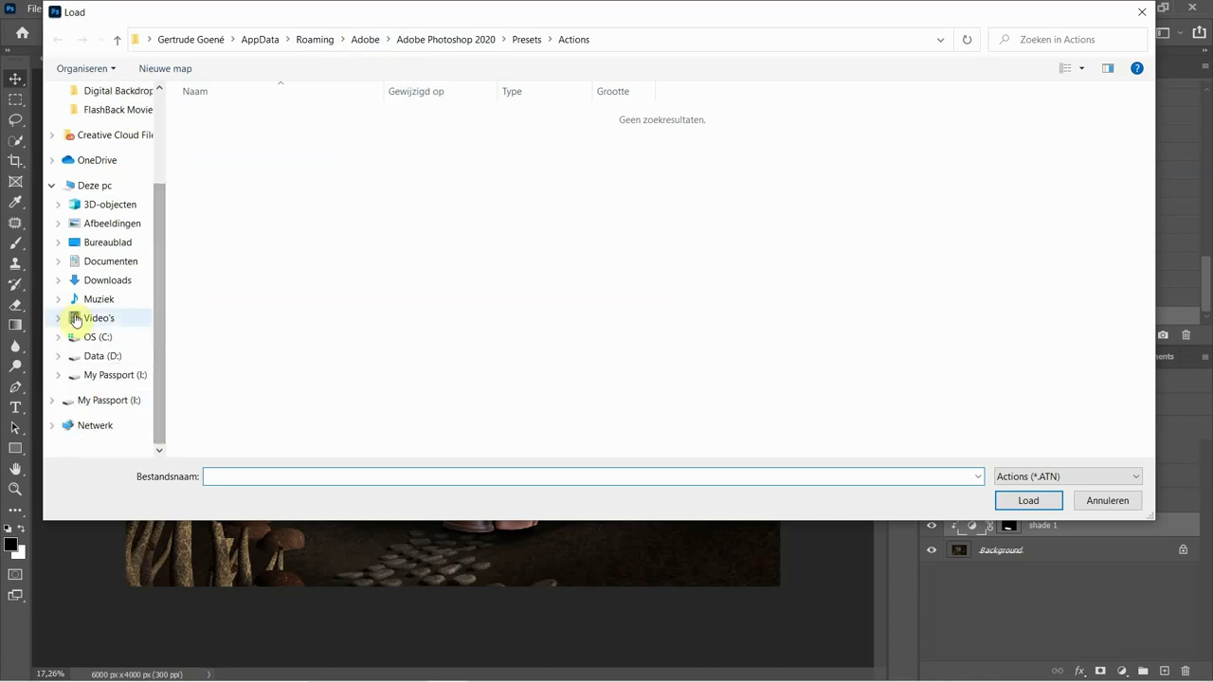
{"action": "left_click", "coordinate": [92, 355]}
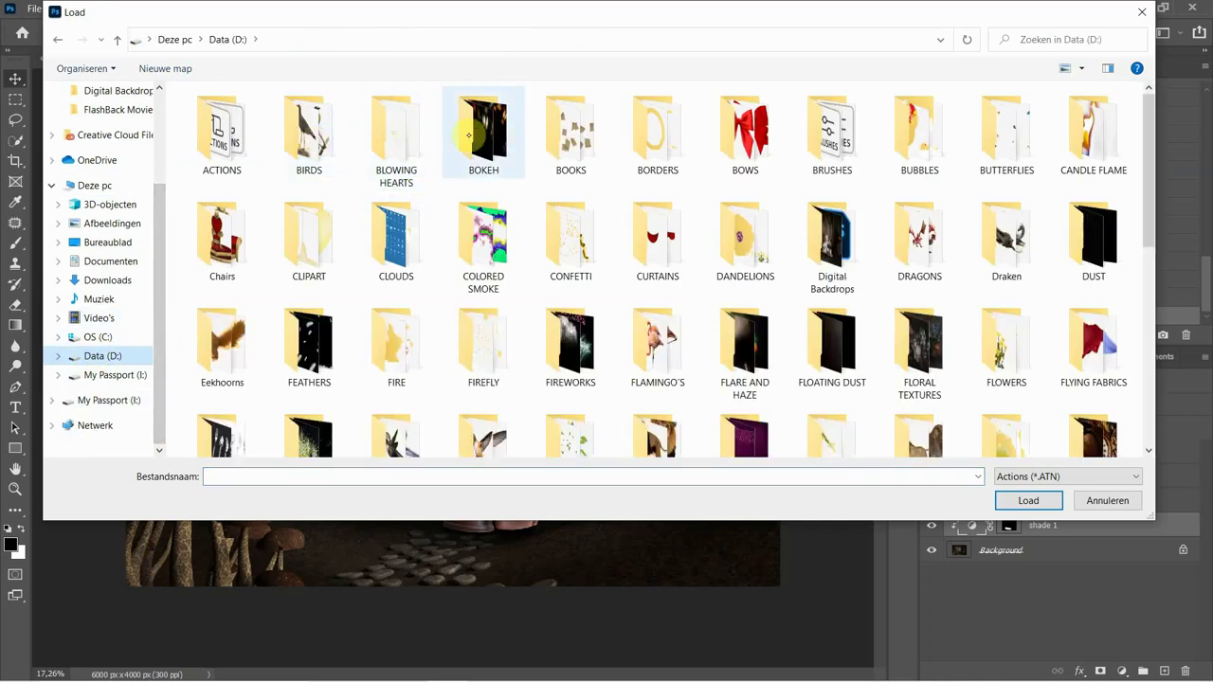
{"action": "double_click", "coordinate": [225, 133]}
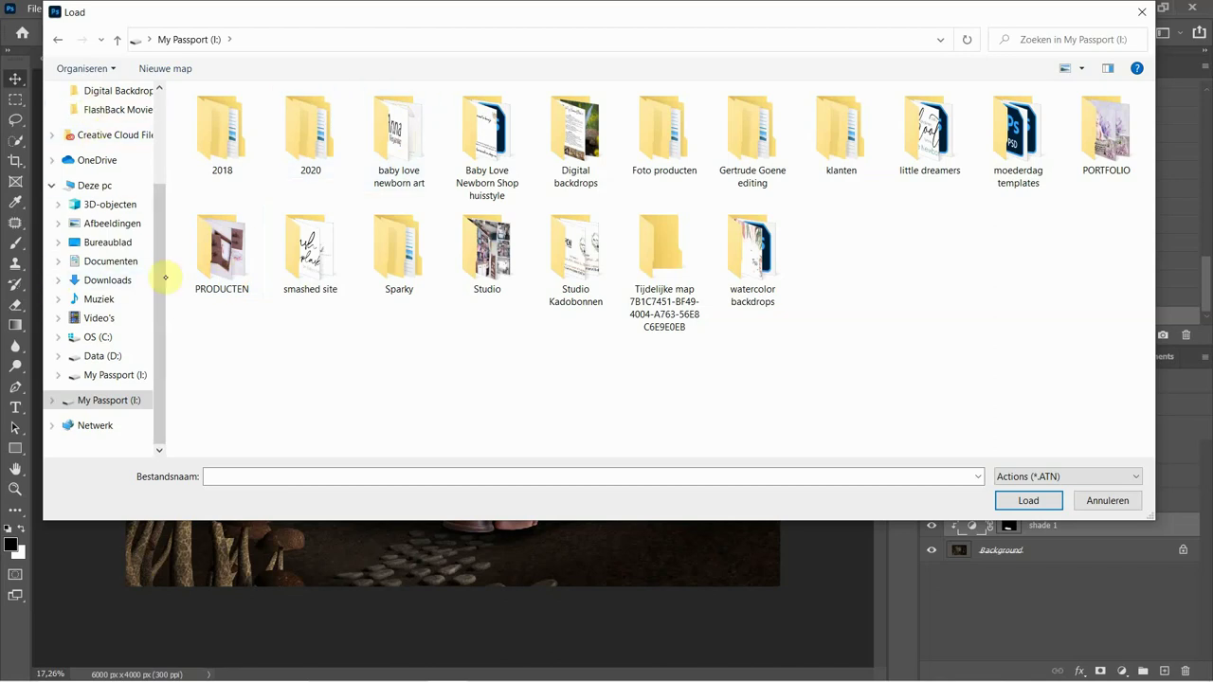
{"action": "left_click_drag", "start_coordinate": [163, 228], "coordinate": [162, 177]}
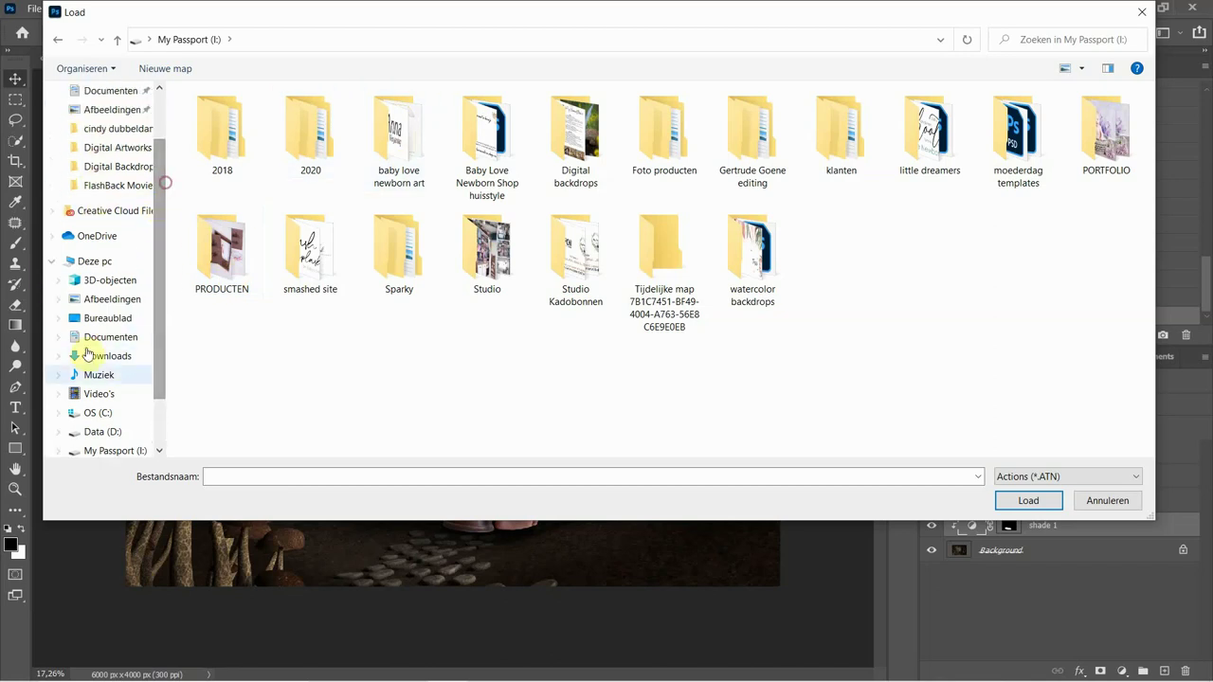
{"action": "scroll", "coordinate": [152, 157], "scroll_direction": "up", "scroll_amount": 2}
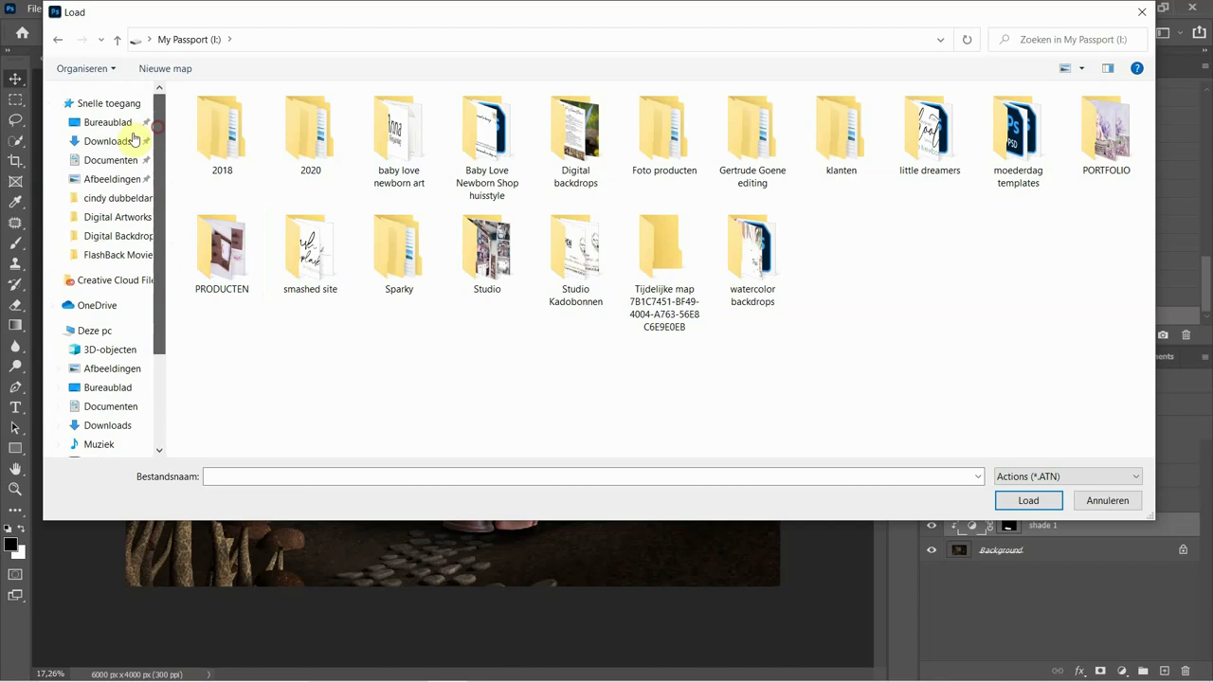
{"action": "left_click_drag", "start_coordinate": [154, 180], "coordinate": [190, 339]}
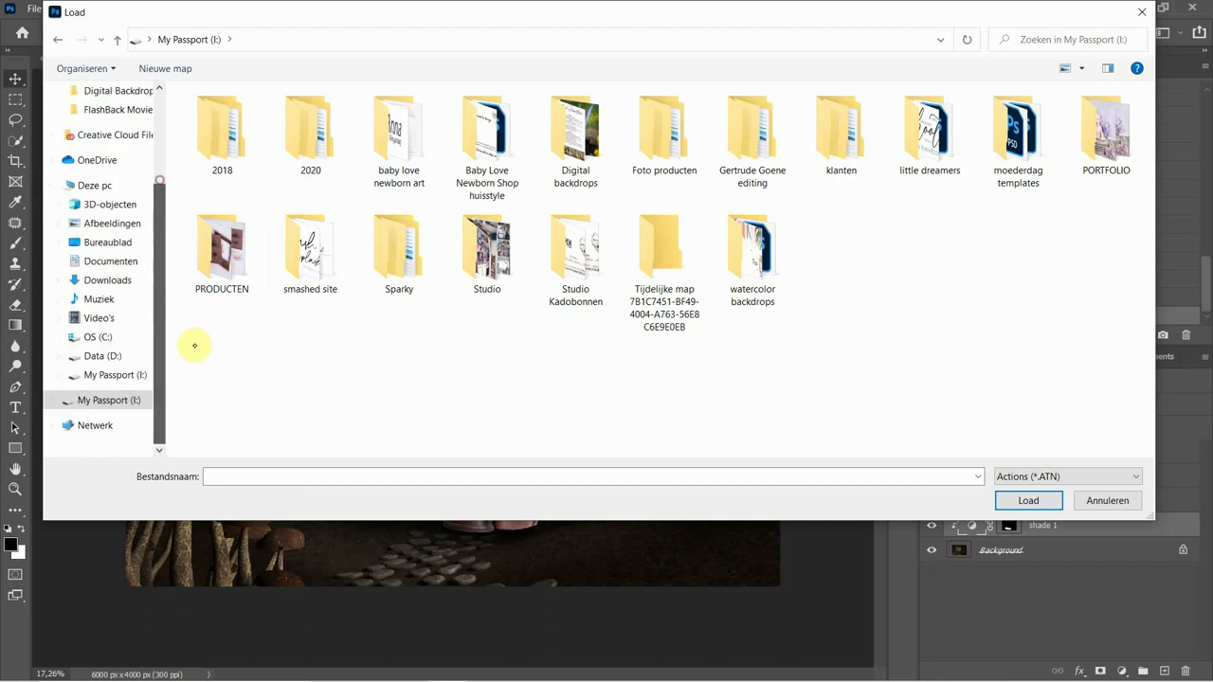
{"action": "left_click", "coordinate": [95, 365]}
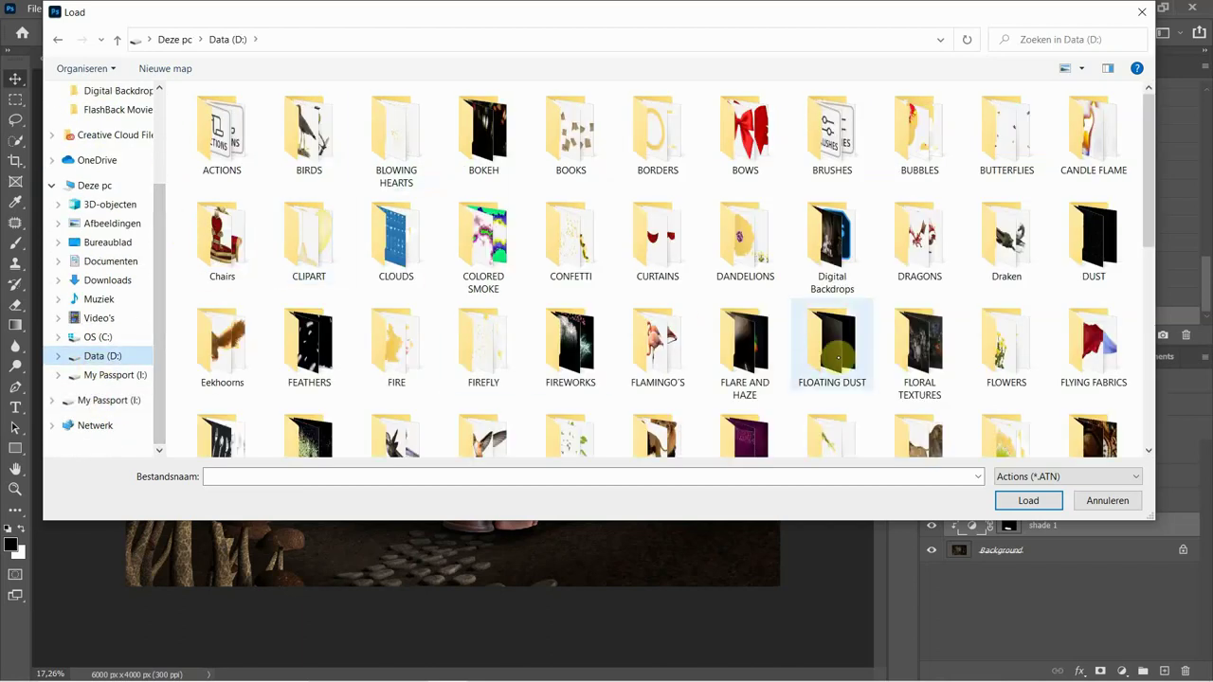
{"action": "left_click_drag", "start_coordinate": [1148, 174], "coordinate": [1147, 214]}
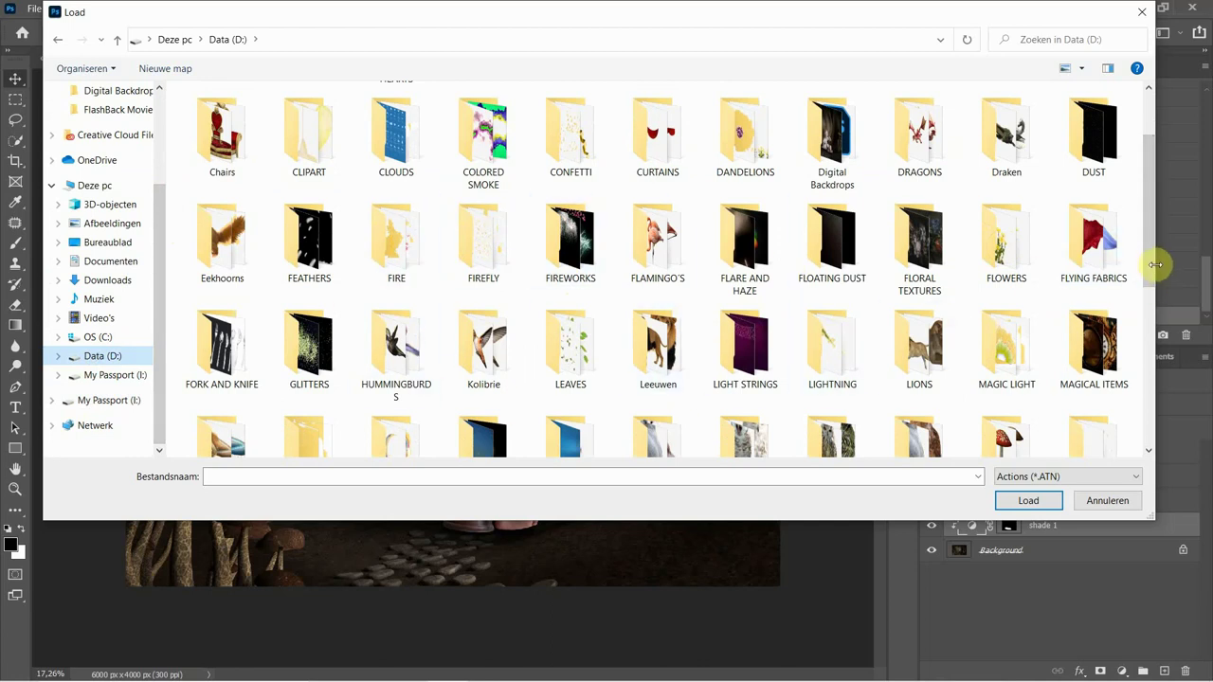
{"action": "left_click_drag", "start_coordinate": [1154, 264], "coordinate": [1153, 327]}
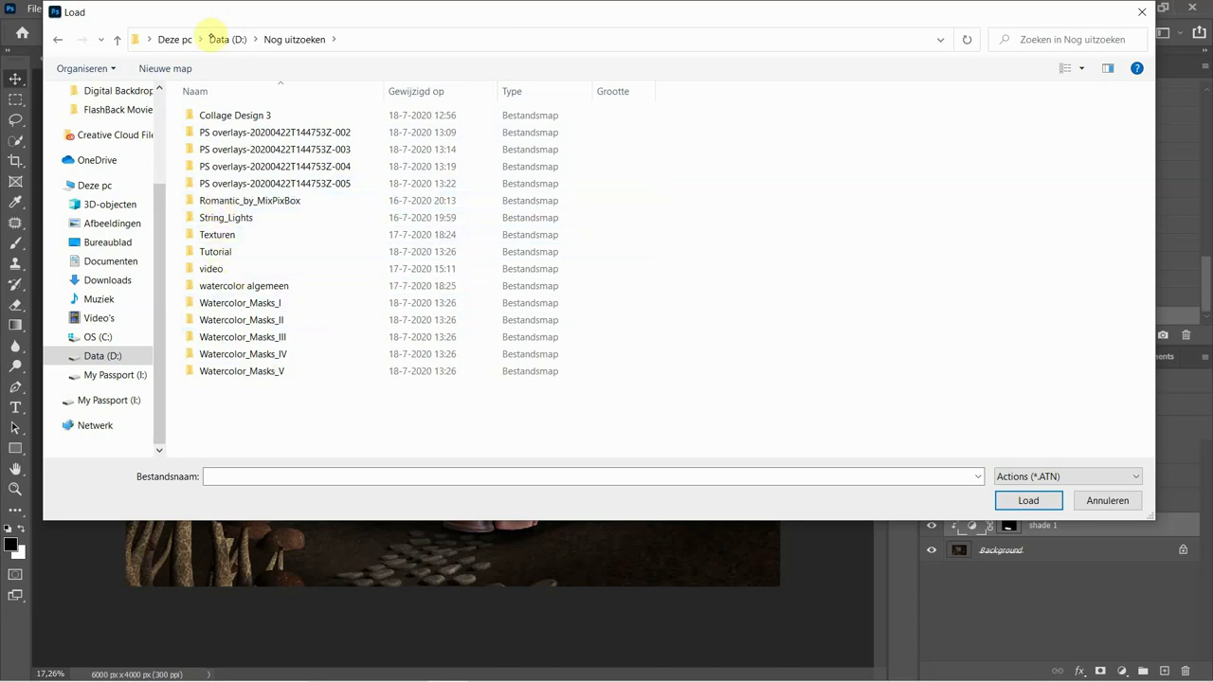
Look in the PHOTOGRAPHY EDUCATION folder, then cancel the Load dialog without loading anything.
{"action": "left_click", "coordinate": [228, 39]}
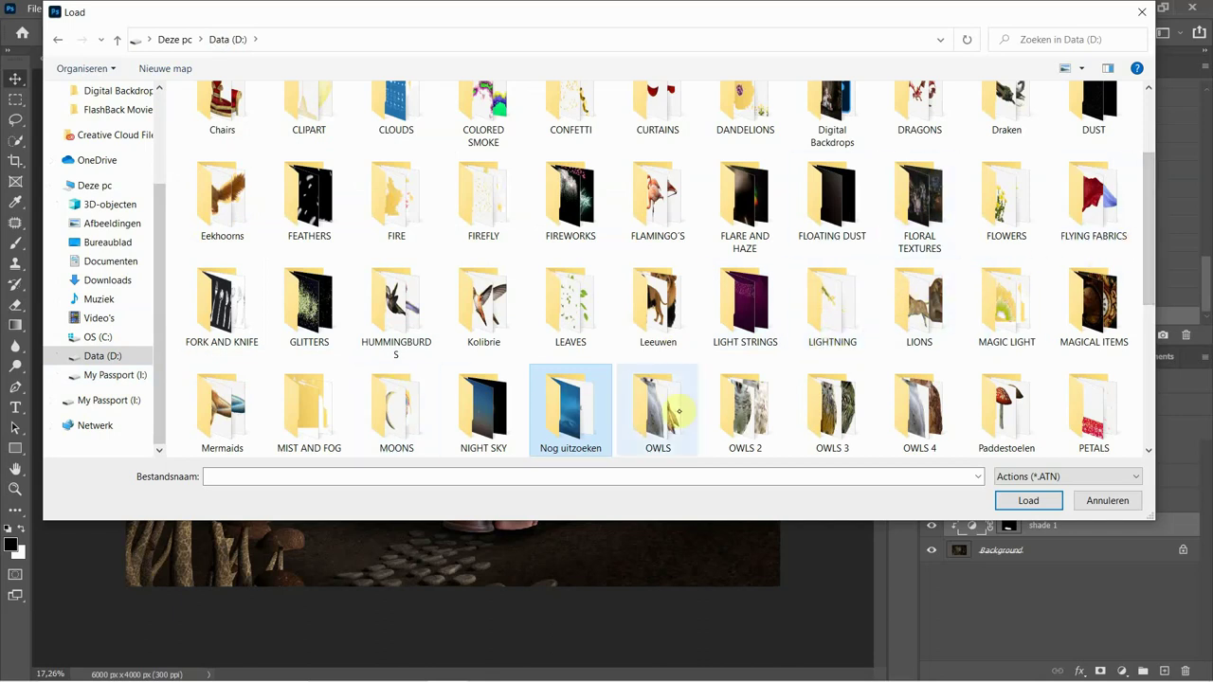
{"action": "left_click_drag", "start_coordinate": [1147, 236], "coordinate": [1161, 335]}
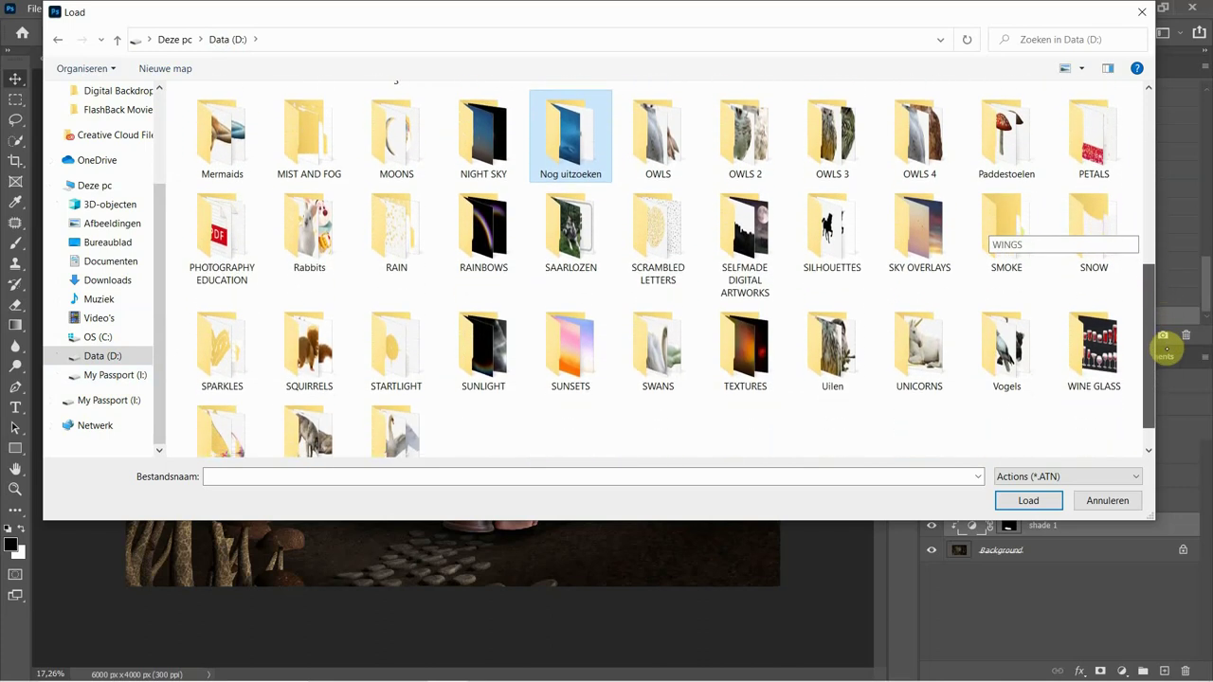
{"action": "scroll", "coordinate": [729, 322], "scroll_direction": "up", "scroll_amount": 1}
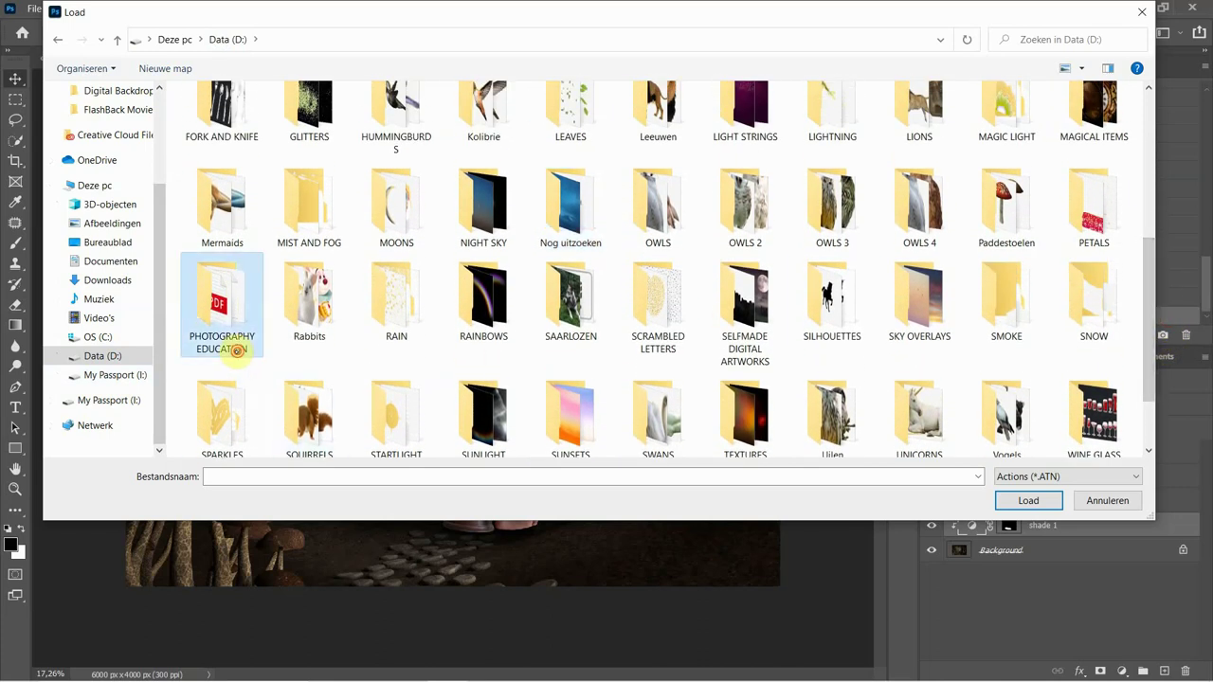
{"action": "double_click", "coordinate": [237, 349]}
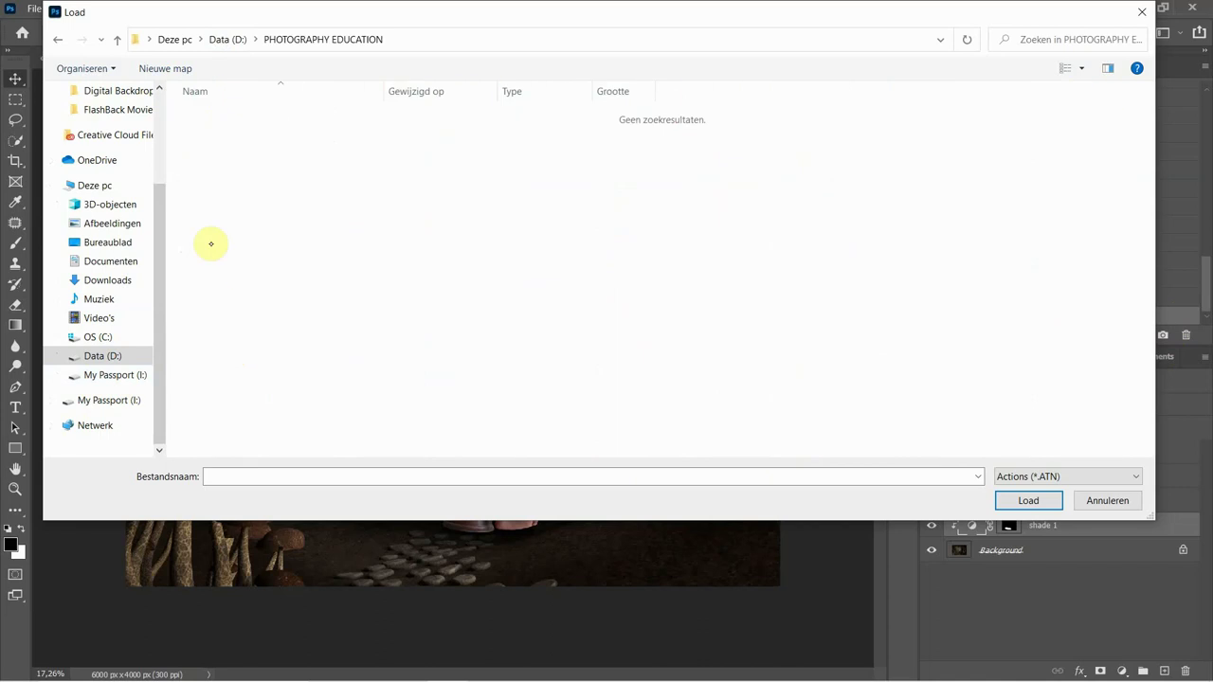
{"action": "left_click", "coordinate": [218, 40]}
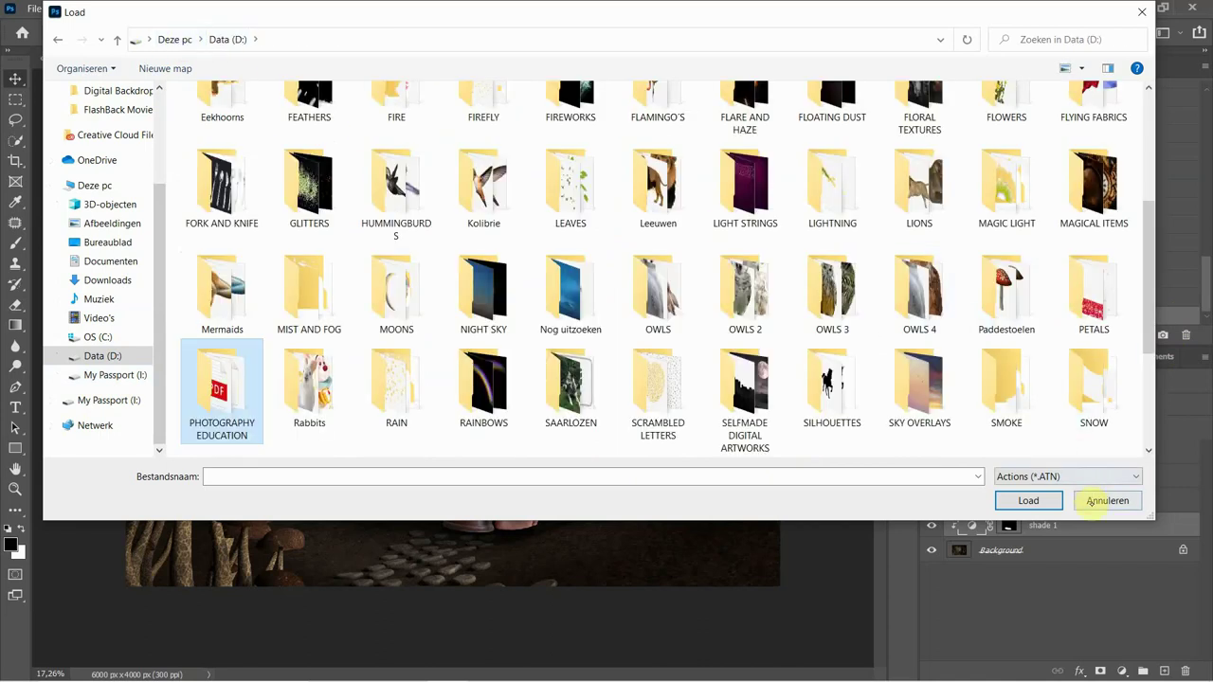
{"action": "left_click", "coordinate": [1104, 500]}
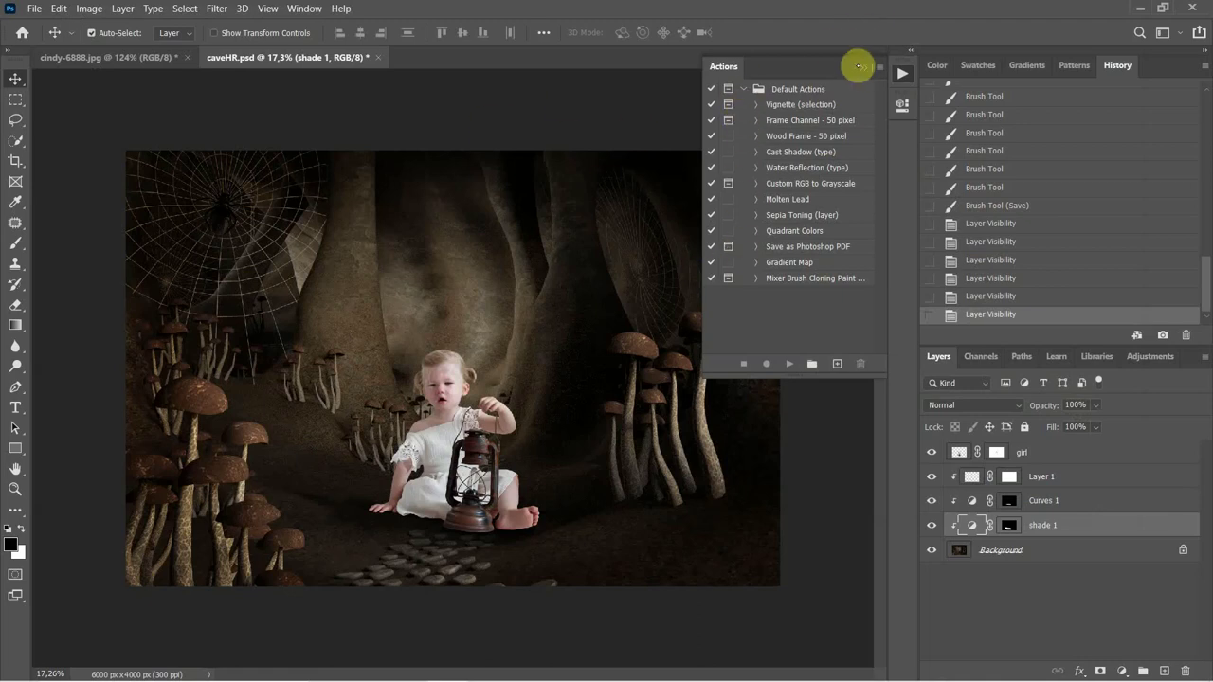
Collapse the Actions panel, centre the view on the girl, and select the girl layer.
{"action": "left_click", "coordinate": [861, 69]}
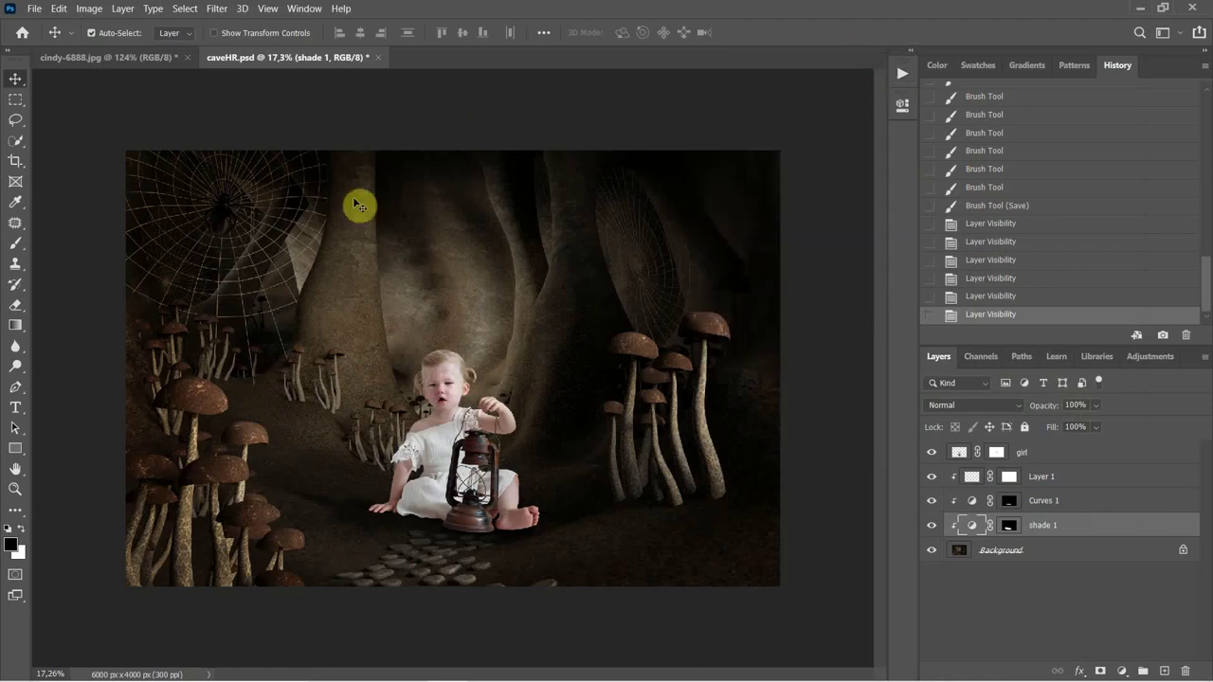
{"action": "scroll", "coordinate": [336, 487], "scroll_direction": "up", "scroll_amount": 4}
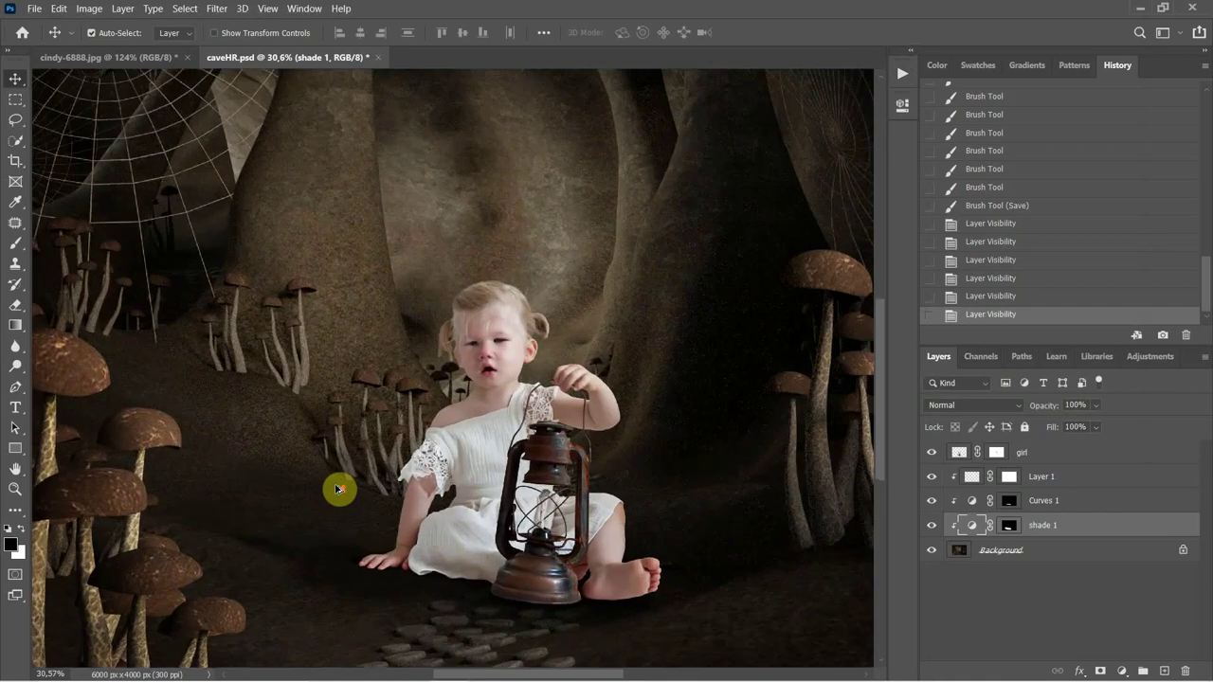
{"action": "scroll", "coordinate": [338, 487], "scroll_direction": "up", "scroll_amount": 3}
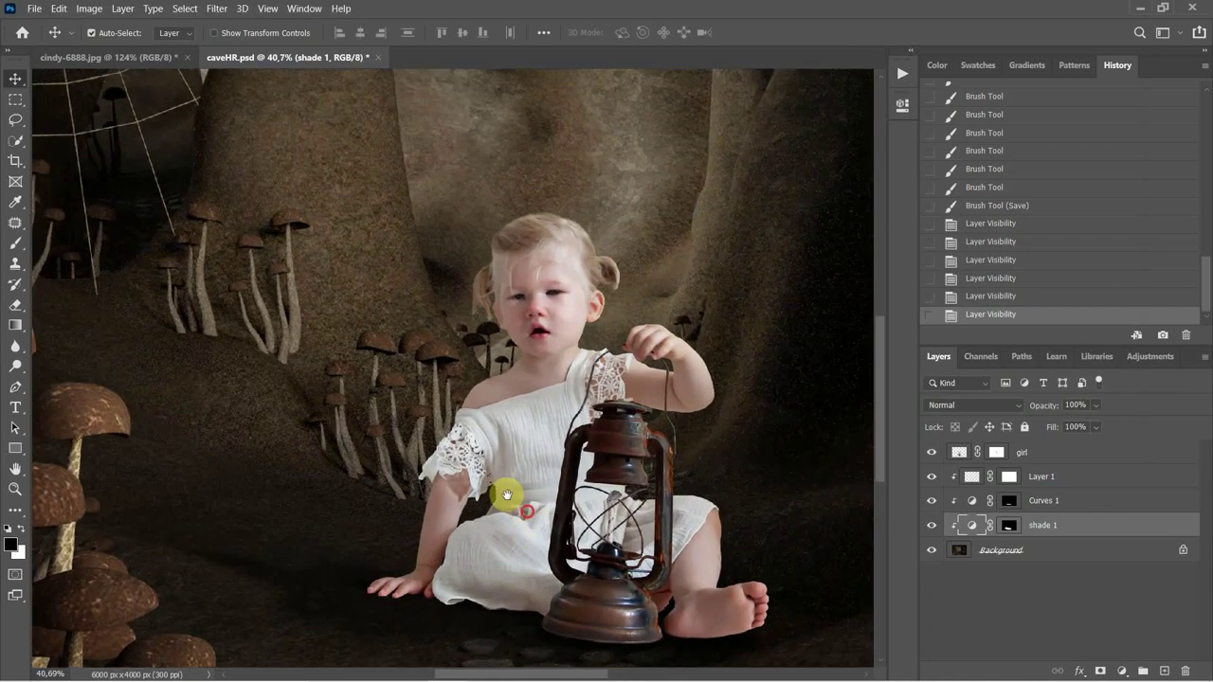
{"action": "left_click_drag", "start_coordinate": [500, 496], "coordinate": [397, 499]}
{"action": "scroll", "coordinate": [411, 420], "scroll_direction": "up", "scroll_amount": 3}
{"action": "scroll", "coordinate": [399, 480], "scroll_direction": "down", "scroll_amount": 4}
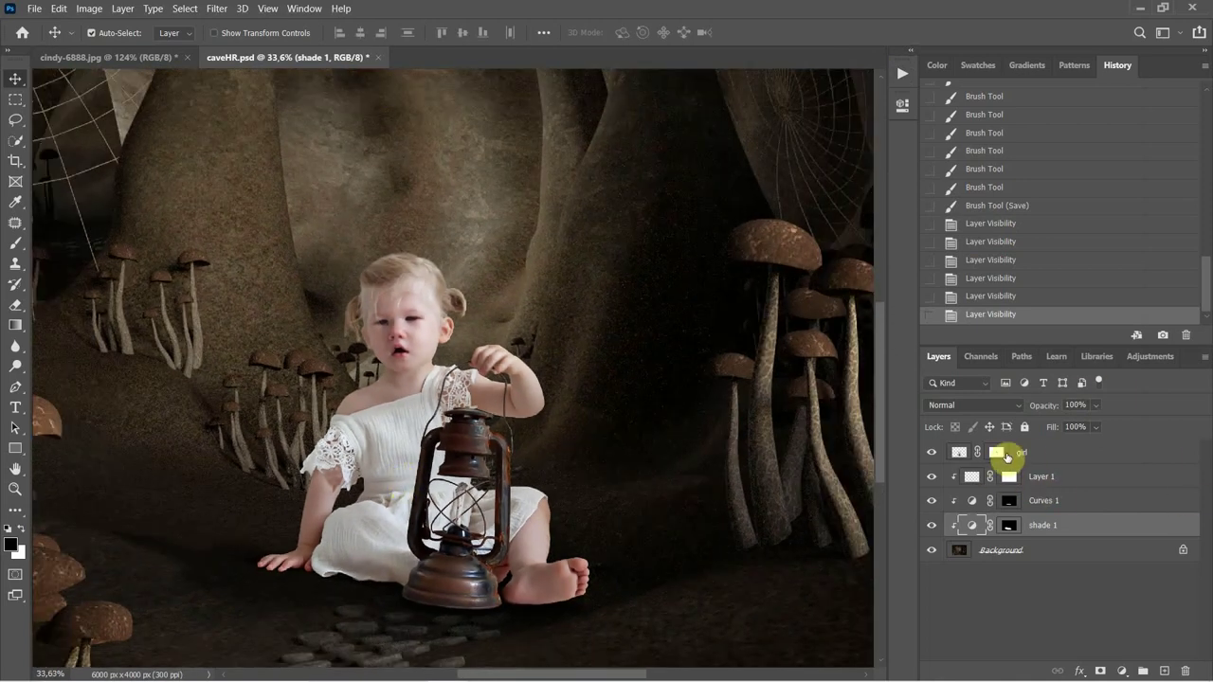
{"action": "left_click", "coordinate": [1028, 456]}
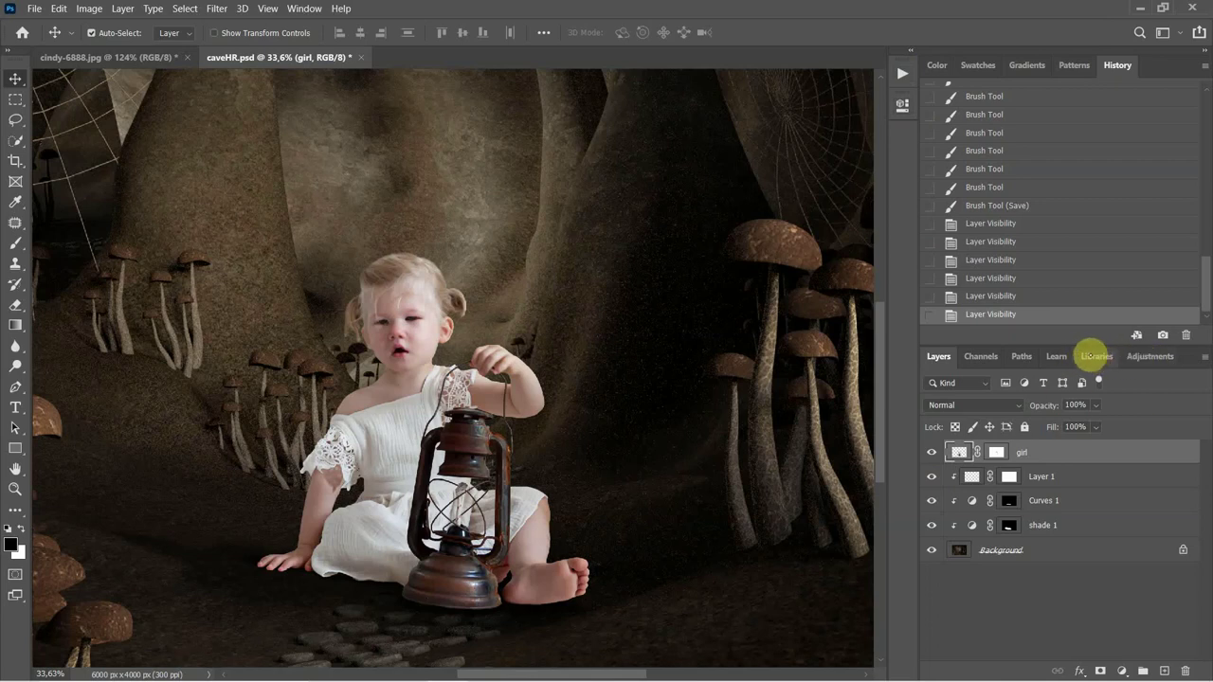
{"action": "left_click", "coordinate": [1147, 358]}
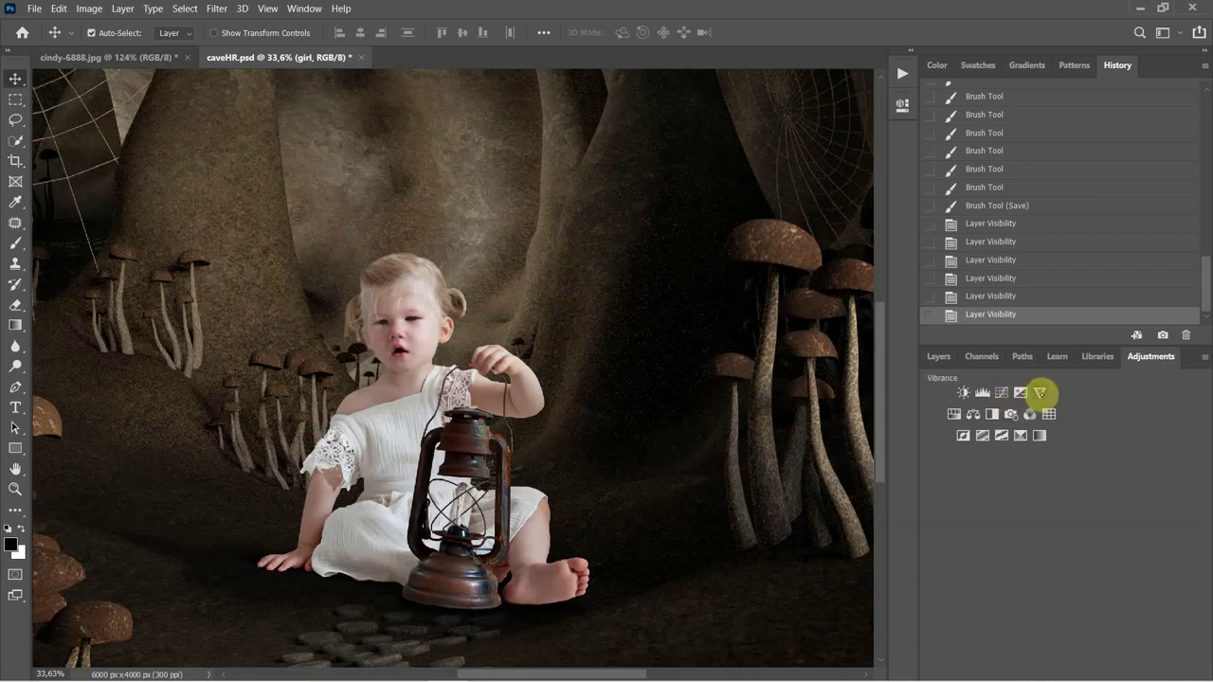
Add a Vibrance adjustment layer and float the Layers panel into its own column.
{"action": "left_click", "coordinate": [1041, 394]}
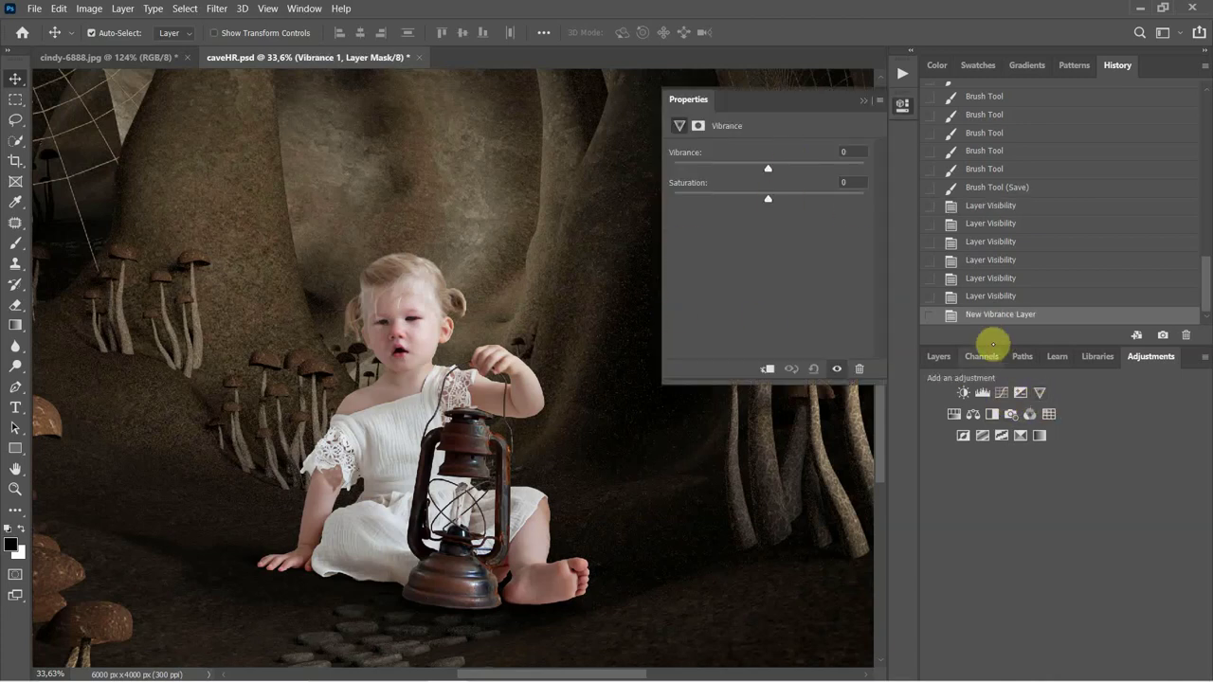
{"action": "left_click_drag", "start_coordinate": [939, 356], "coordinate": [922, 546]}
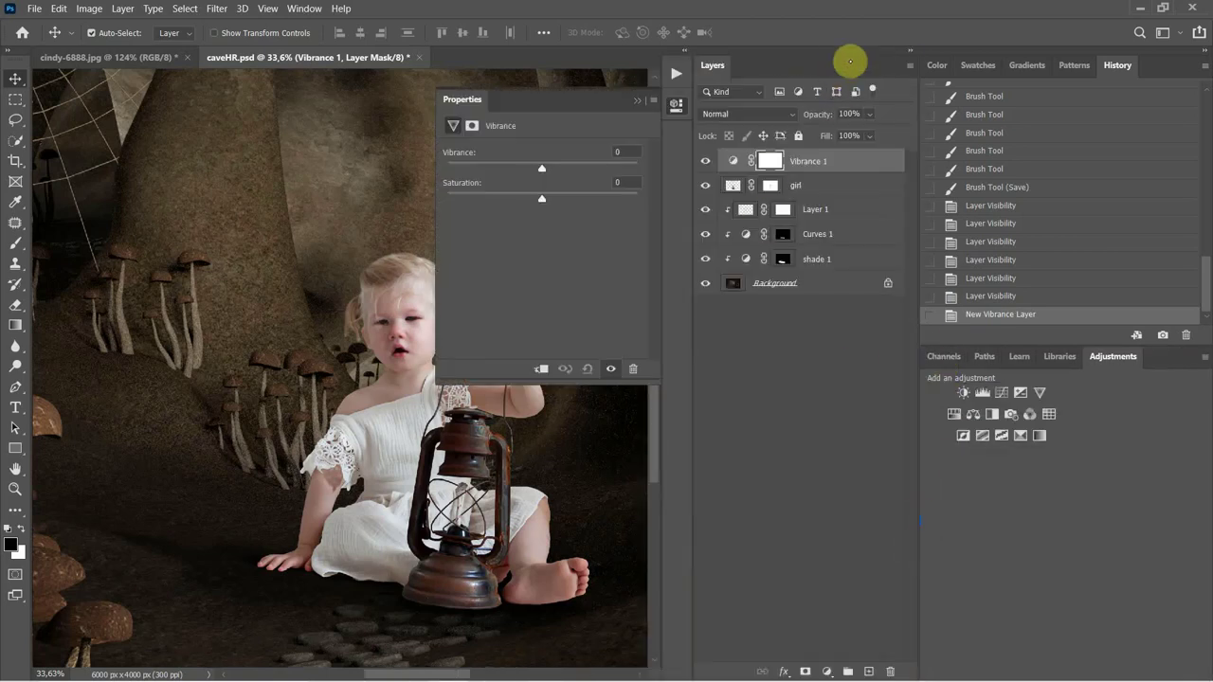
{"action": "left_click_drag", "start_coordinate": [855, 60], "coordinate": [1043, 534]}
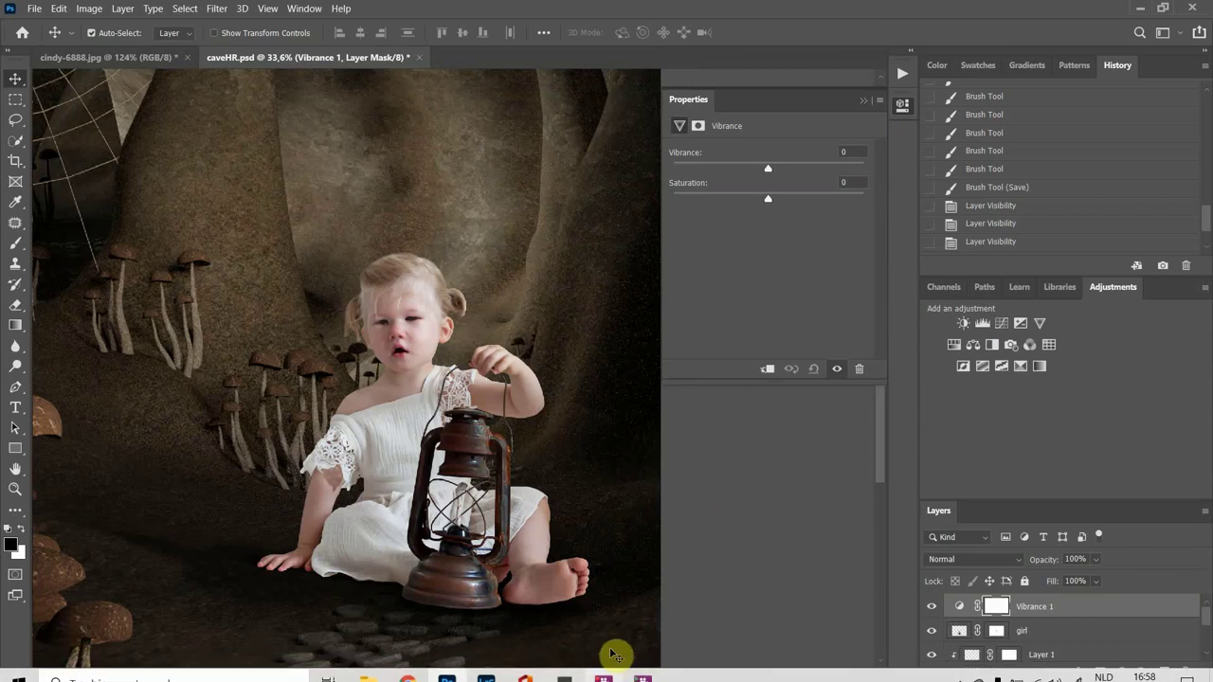
{"action": "left_click", "coordinate": [602, 673]}
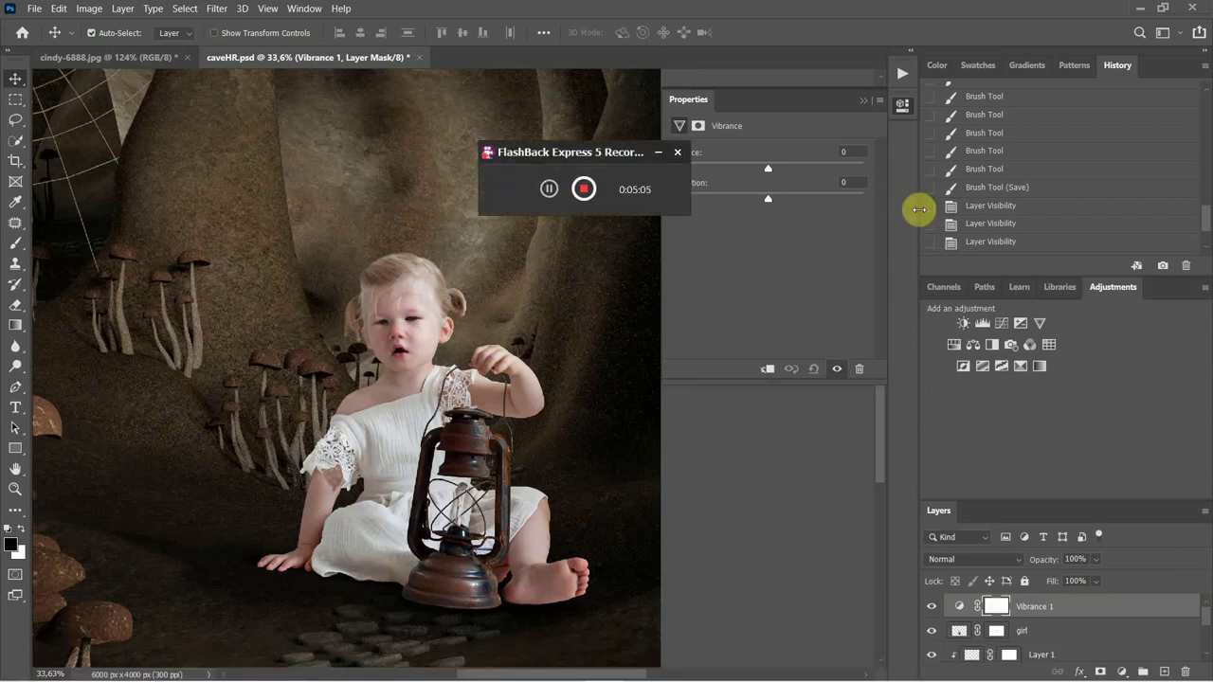
{"action": "left_click", "coordinate": [709, 9]}
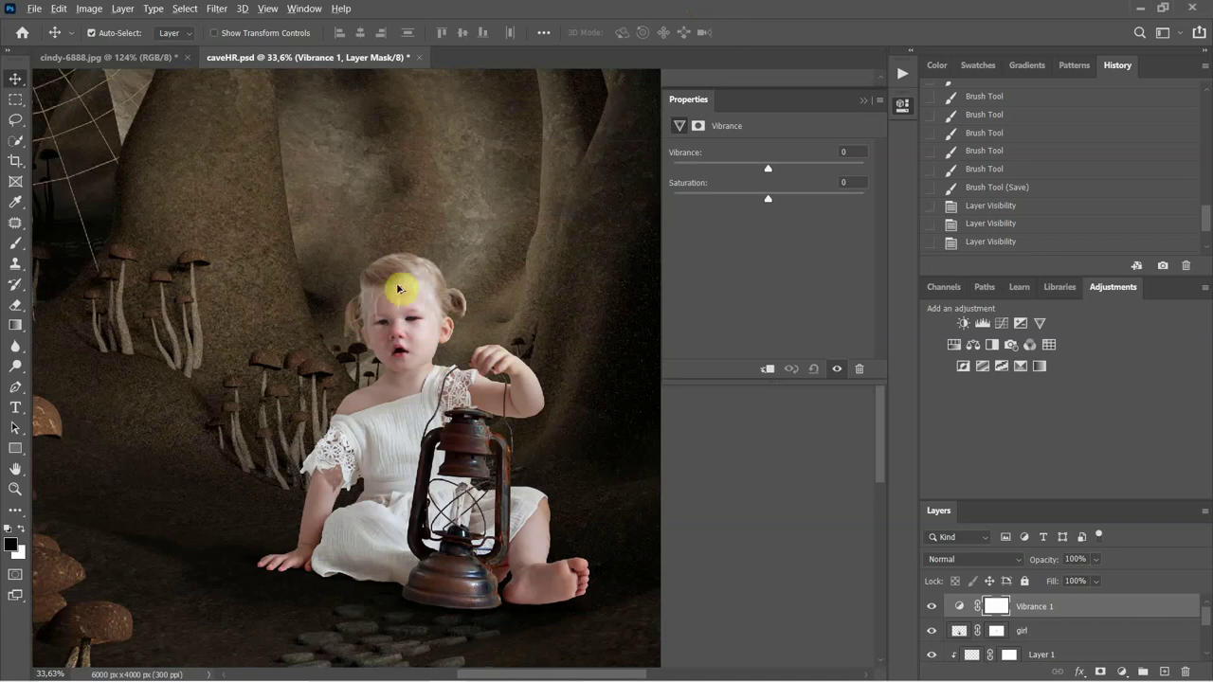
Collapse the Vibrance properties, fit the image, and enlarge the Layers list to show every layer.
{"action": "left_click", "coordinate": [868, 99]}
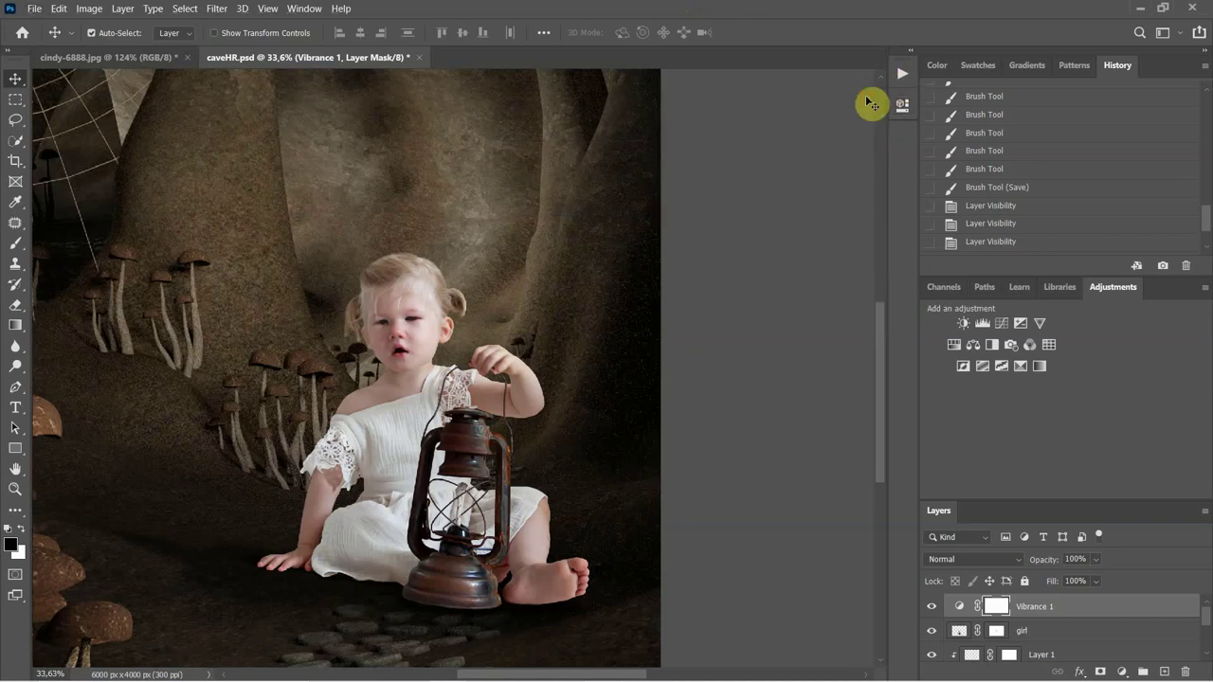
{"action": "key", "text": "ctrl+0"}
{"action": "left_click_drag", "start_coordinate": [425, 270], "coordinate": [465, 257]}
{"action": "scroll", "coordinate": [595, 256], "scroll_direction": "down", "scroll_amount": 2}
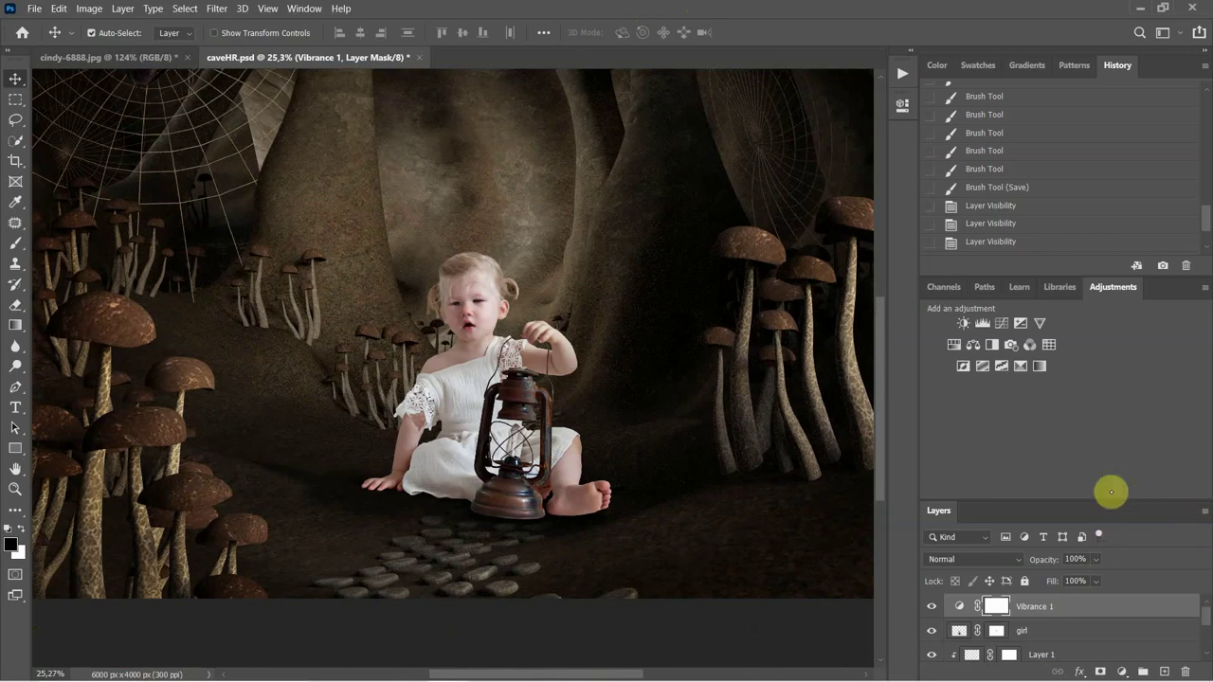
{"action": "left_click_drag", "start_coordinate": [1106, 499], "coordinate": [1106, 411]}
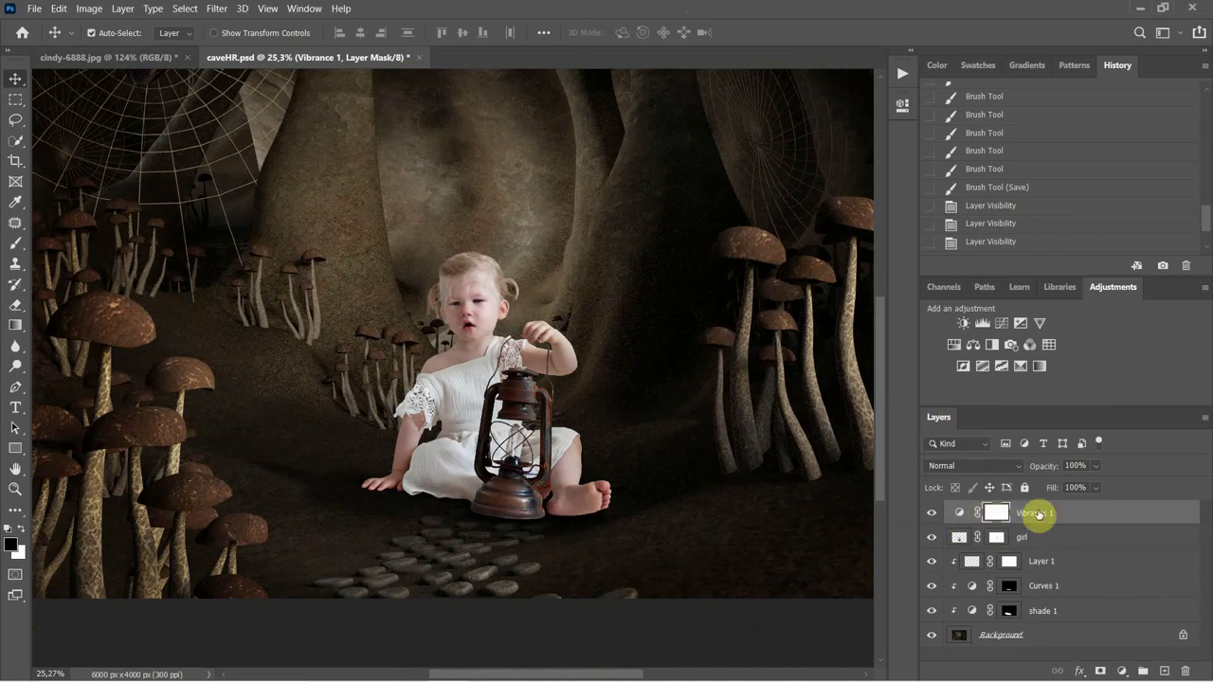
Clip Vibrance 1 to the girl layer and lower Vibrance to -17 with Saturation at 0.
{"action": "left_click", "coordinate": [959, 515]}
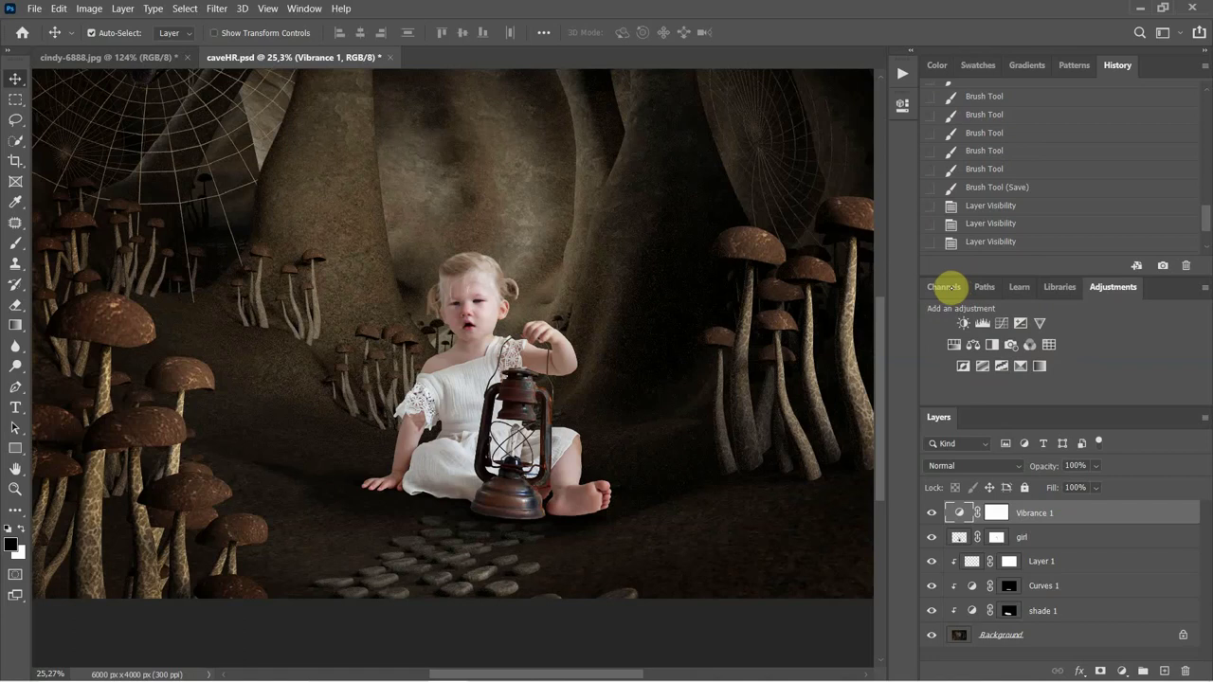
{"action": "left_click", "coordinate": [943, 286]}
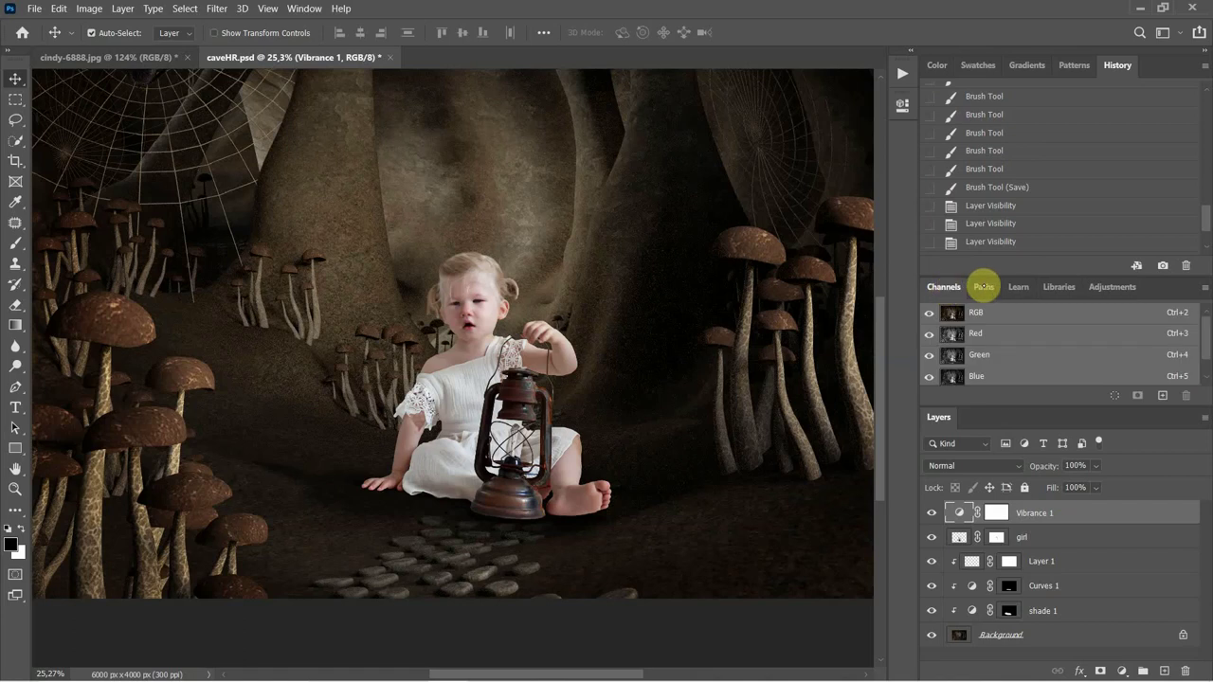
{"action": "left_click", "coordinate": [1102, 286]}
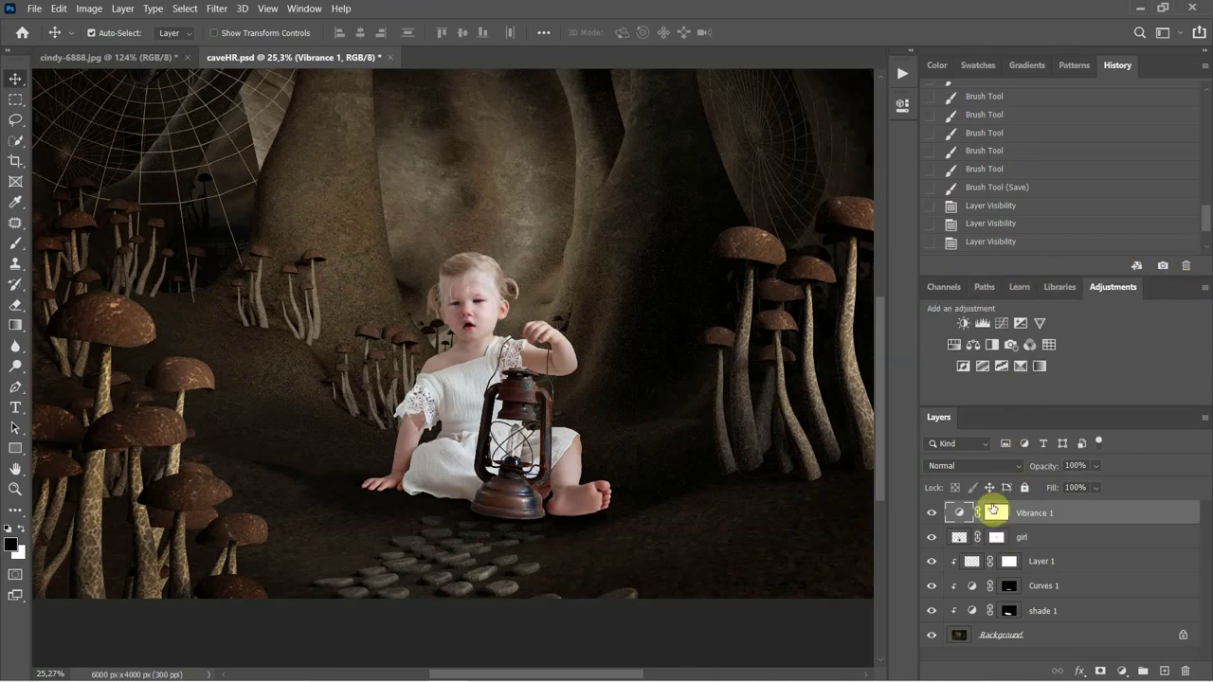
{"action": "left_click", "coordinate": [902, 102]}
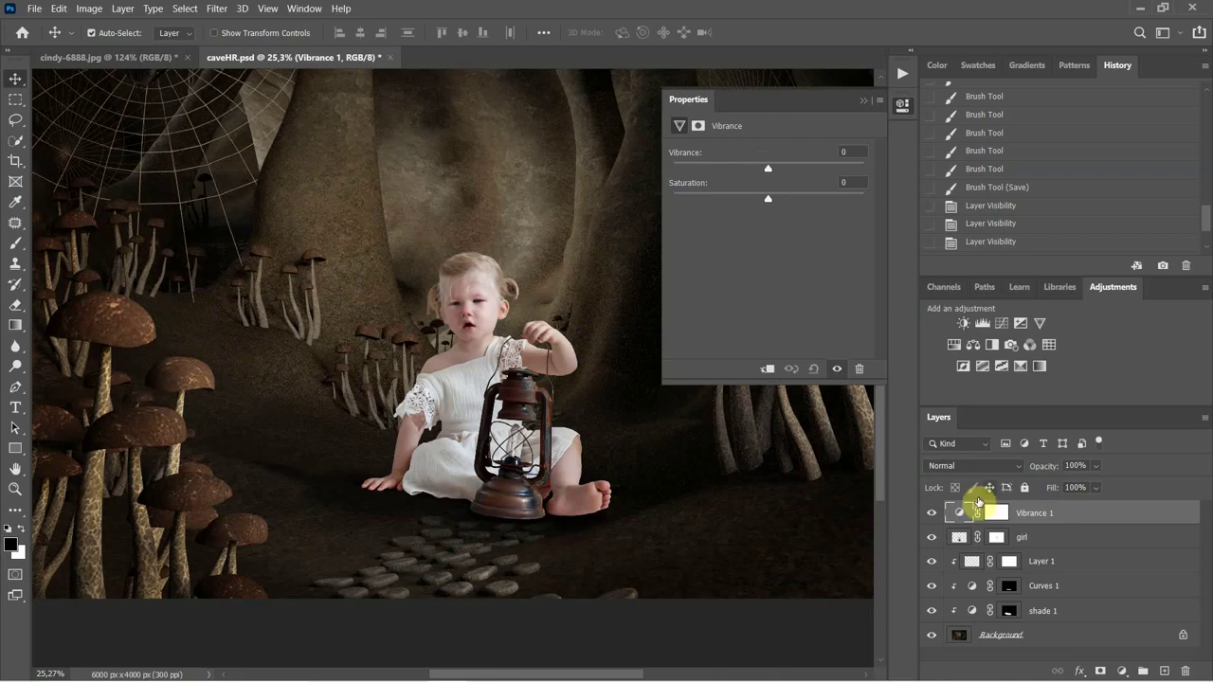
{"action": "left_click", "coordinate": [767, 369]}
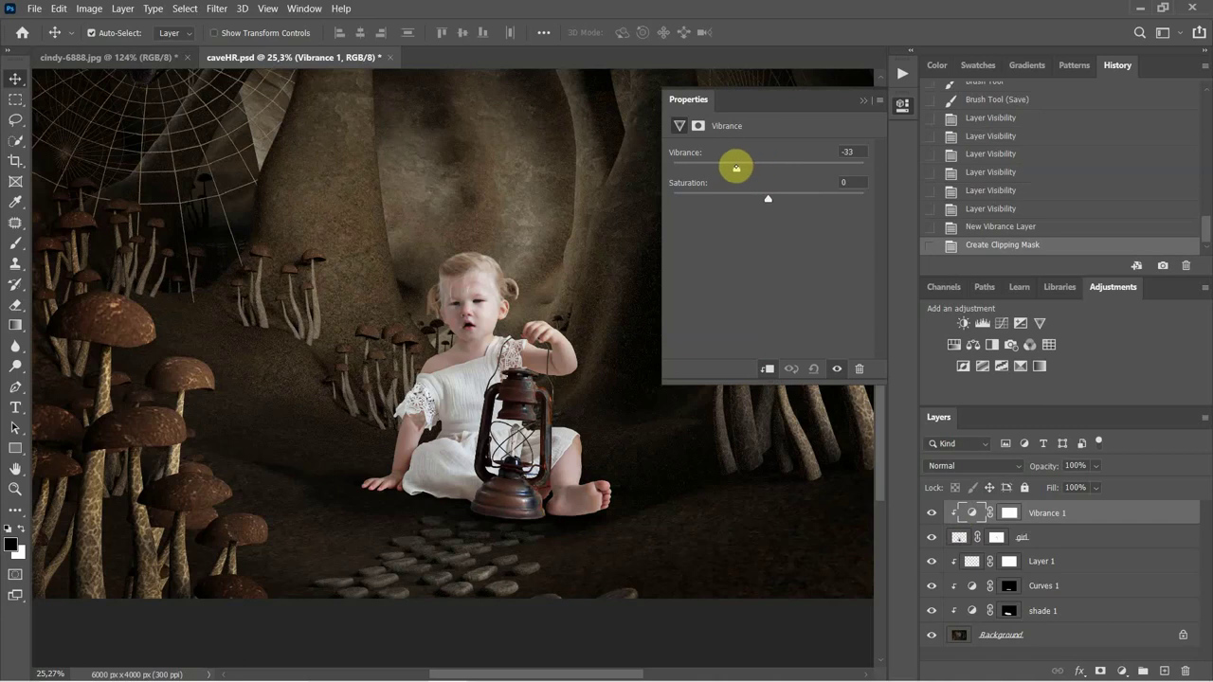
{"action": "left_click_drag", "start_coordinate": [736, 168], "coordinate": [738, 168]}
{"action": "left_click", "coordinate": [768, 369]}
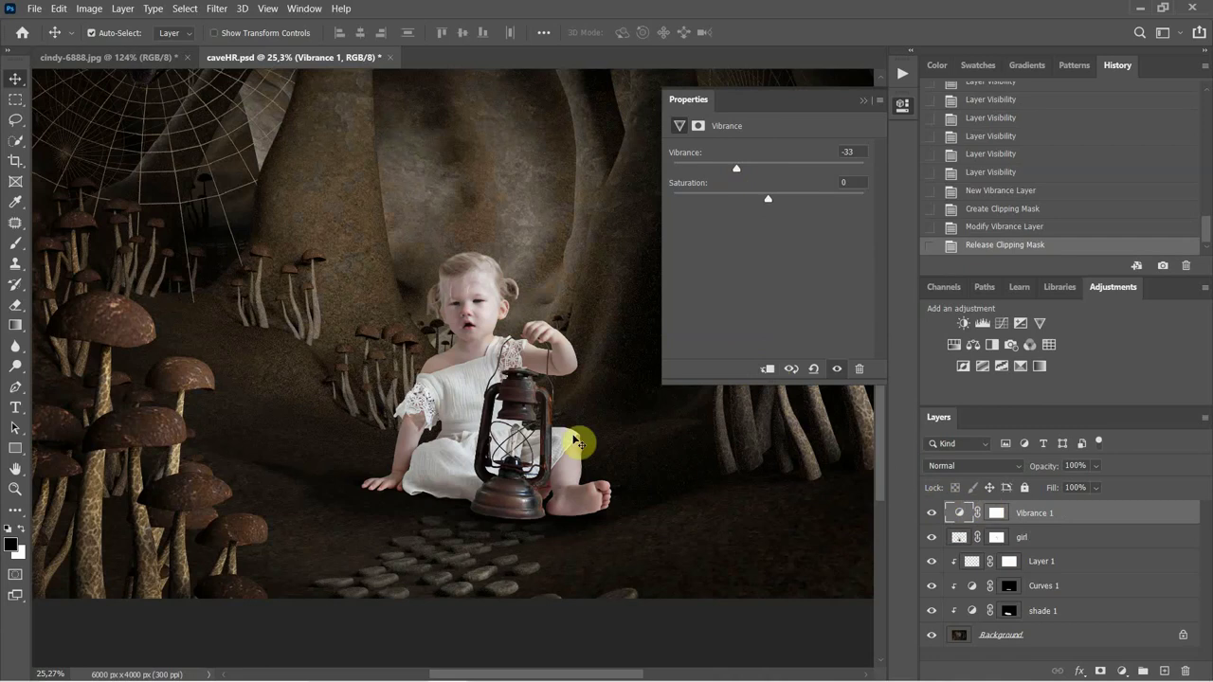
{"action": "left_click", "coordinate": [765, 368]}
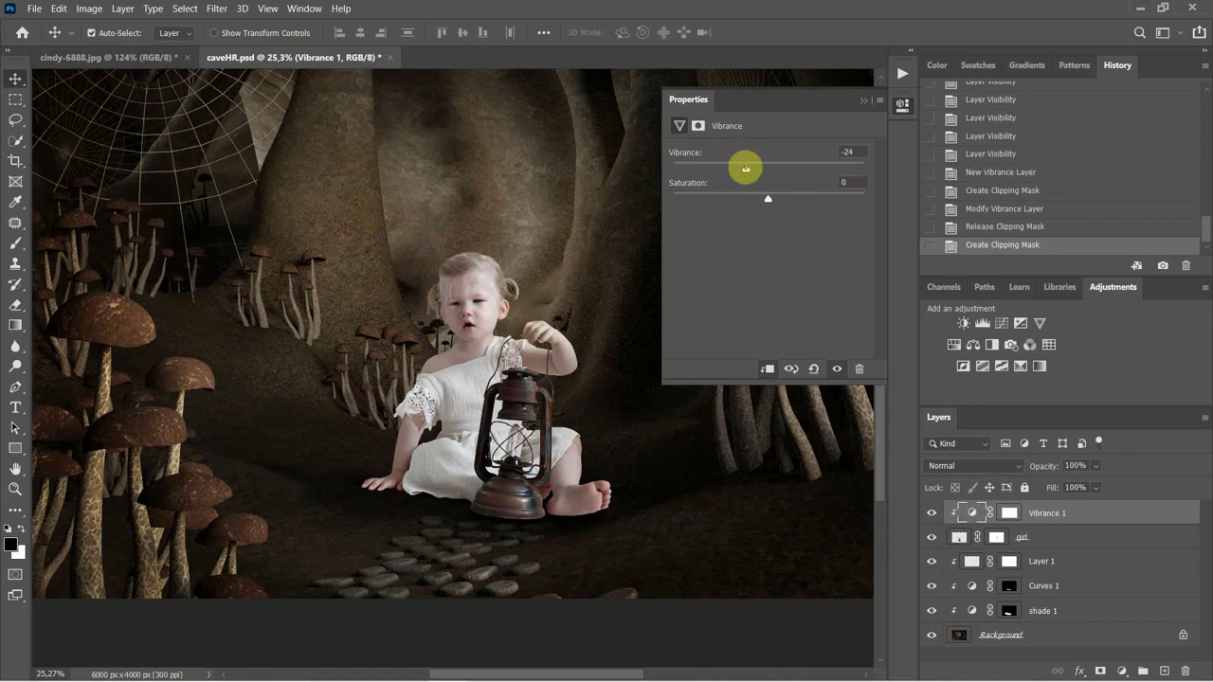
{"action": "left_click_drag", "start_coordinate": [744, 169], "coordinate": [750, 172]}
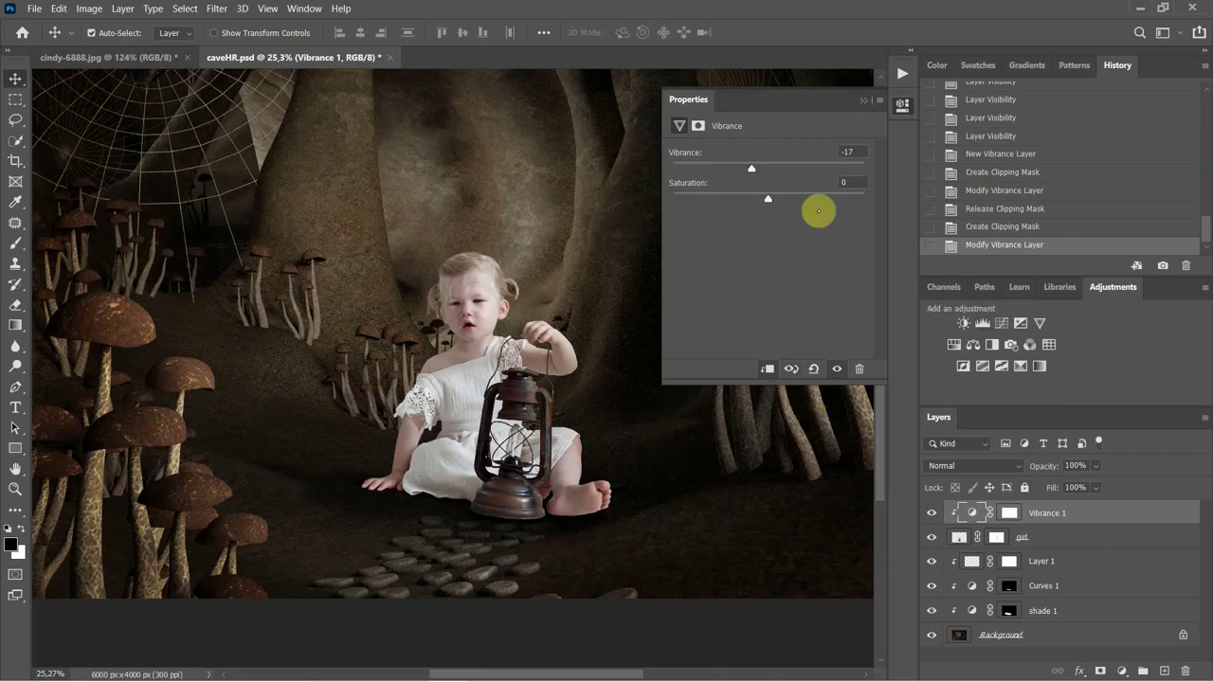
{"action": "left_click", "coordinate": [862, 100]}
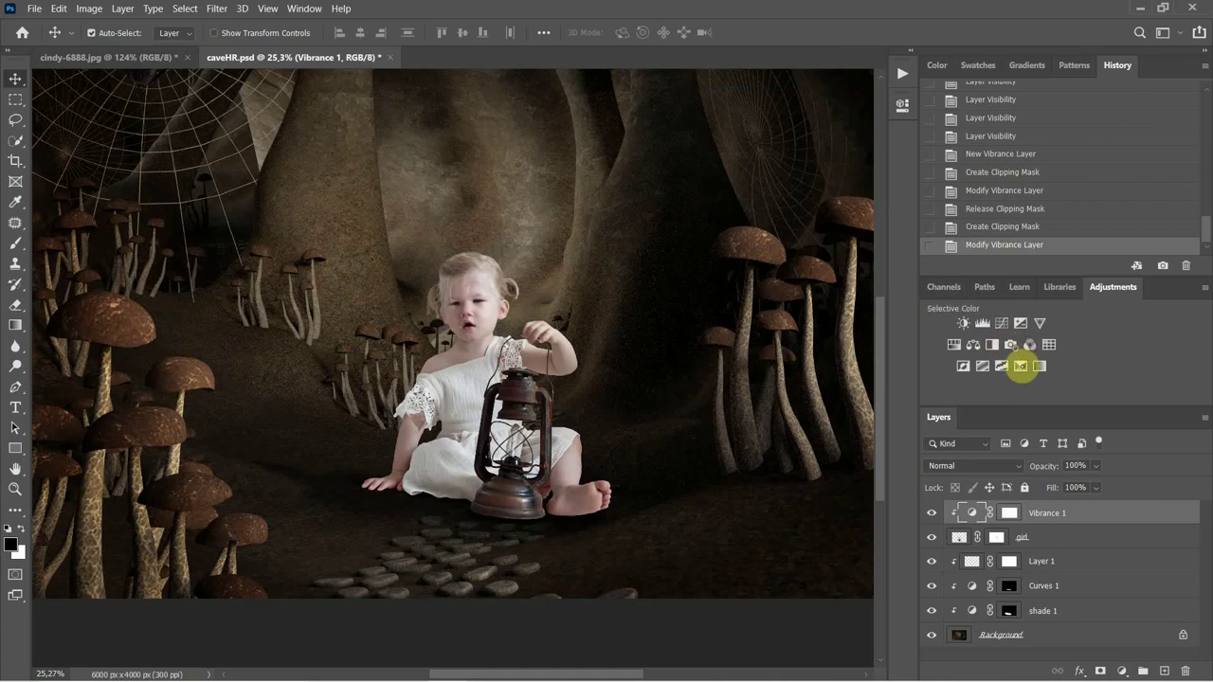
Try a Channel Mixer layer clipped to the girl with reduced red, then delete it.
{"action": "left_click", "coordinate": [1030, 345]}
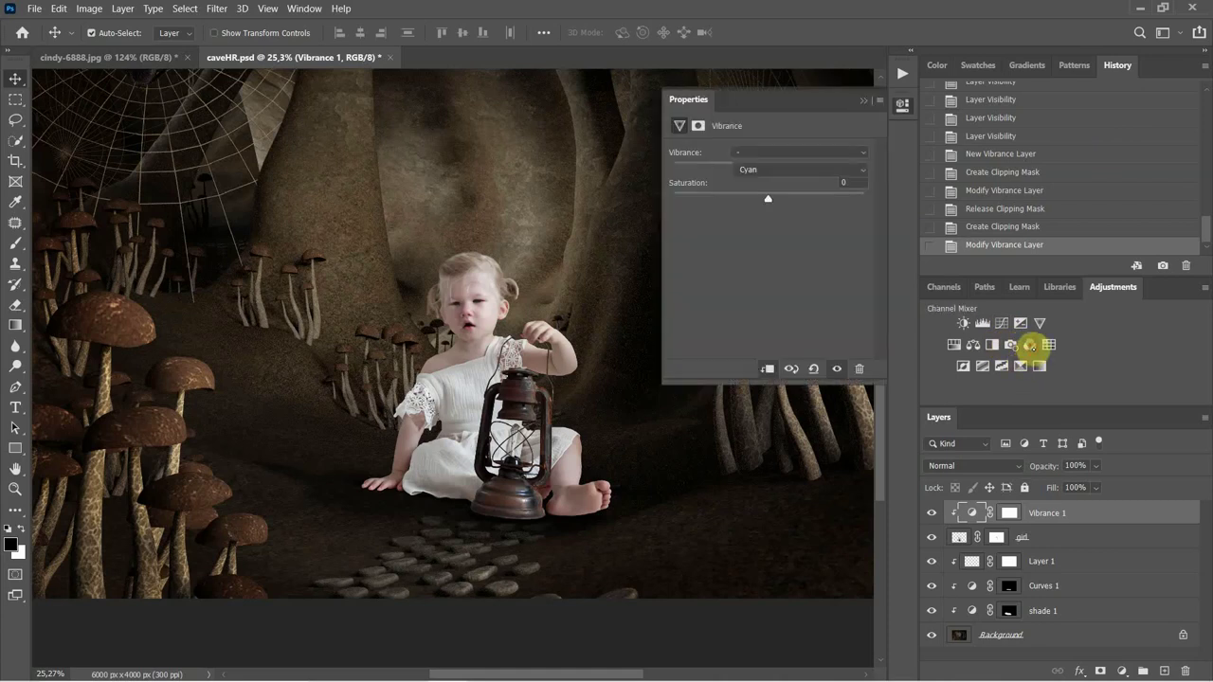
{"action": "mouse_move", "coordinate": [815, 229]}
{"action": "left_mouse_down"}
{"action": "mouse_move", "coordinate": [767, 229]}
{"action": "mouse_move", "coordinate": [810, 229]}
{"action": "left_mouse_up"}
{"action": "left_click", "coordinate": [768, 368]}
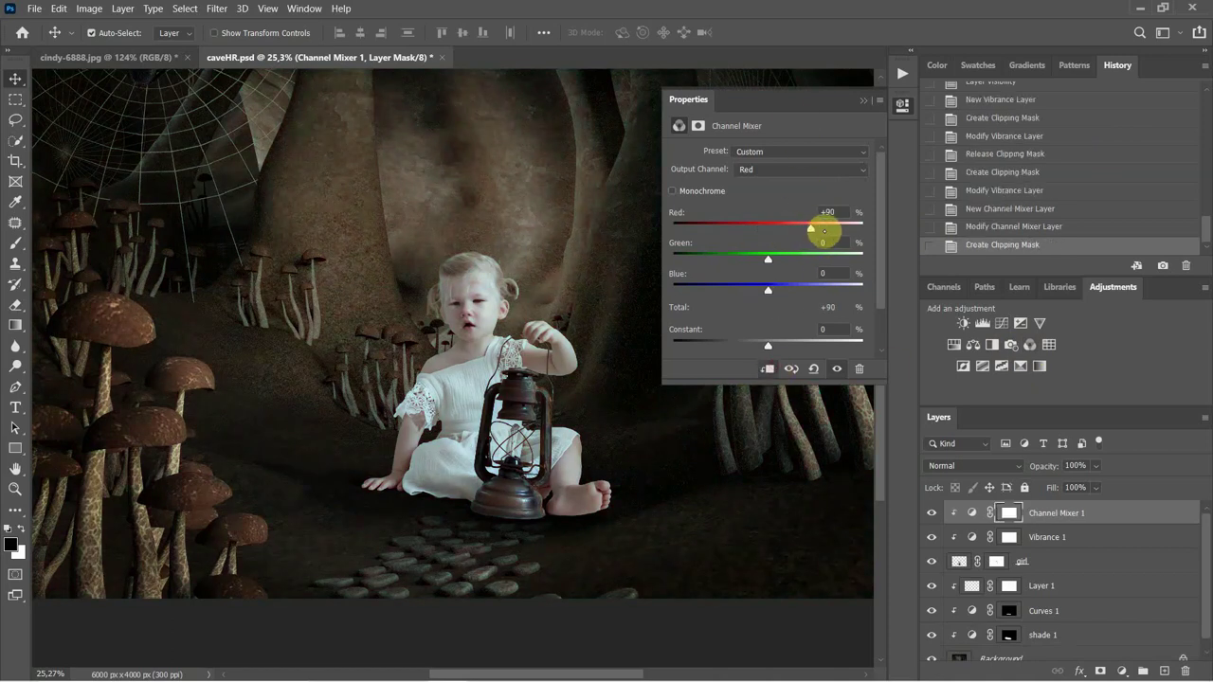
{"action": "mouse_move", "coordinate": [823, 229]}
{"action": "left_mouse_down"}
{"action": "mouse_move", "coordinate": [783, 228]}
{"action": "mouse_move", "coordinate": [815, 230]}
{"action": "left_mouse_up"}
{"action": "left_click", "coordinate": [860, 370]}
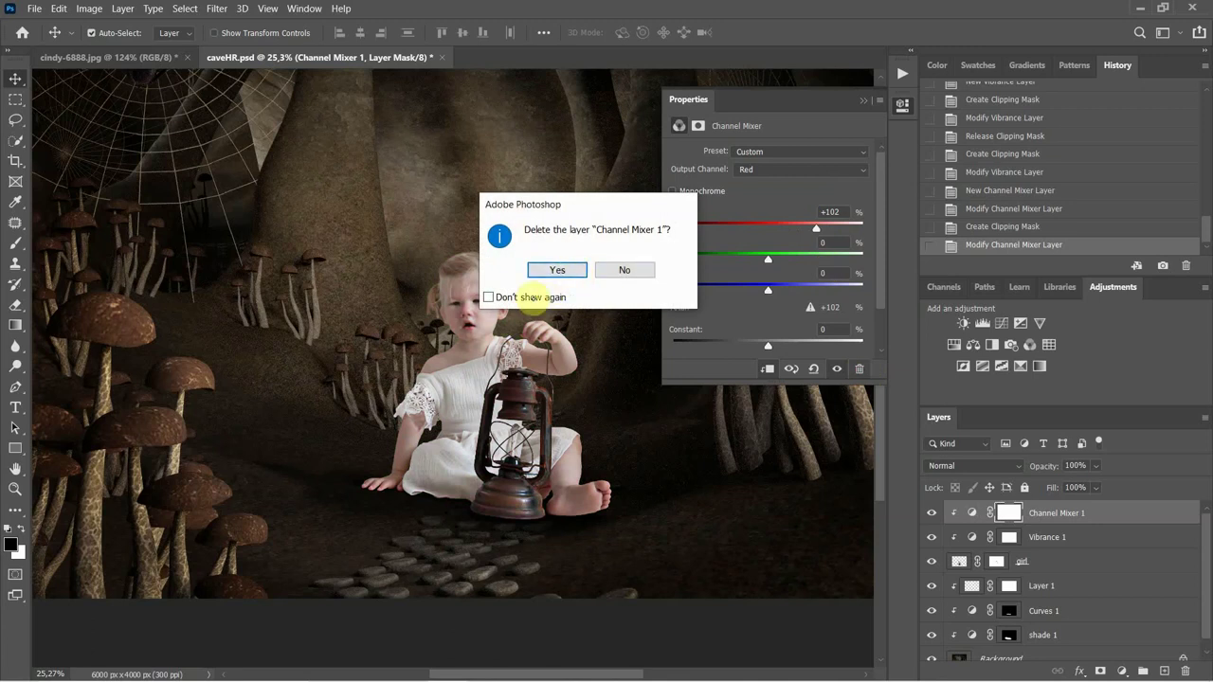
{"action": "left_click", "coordinate": [558, 271]}
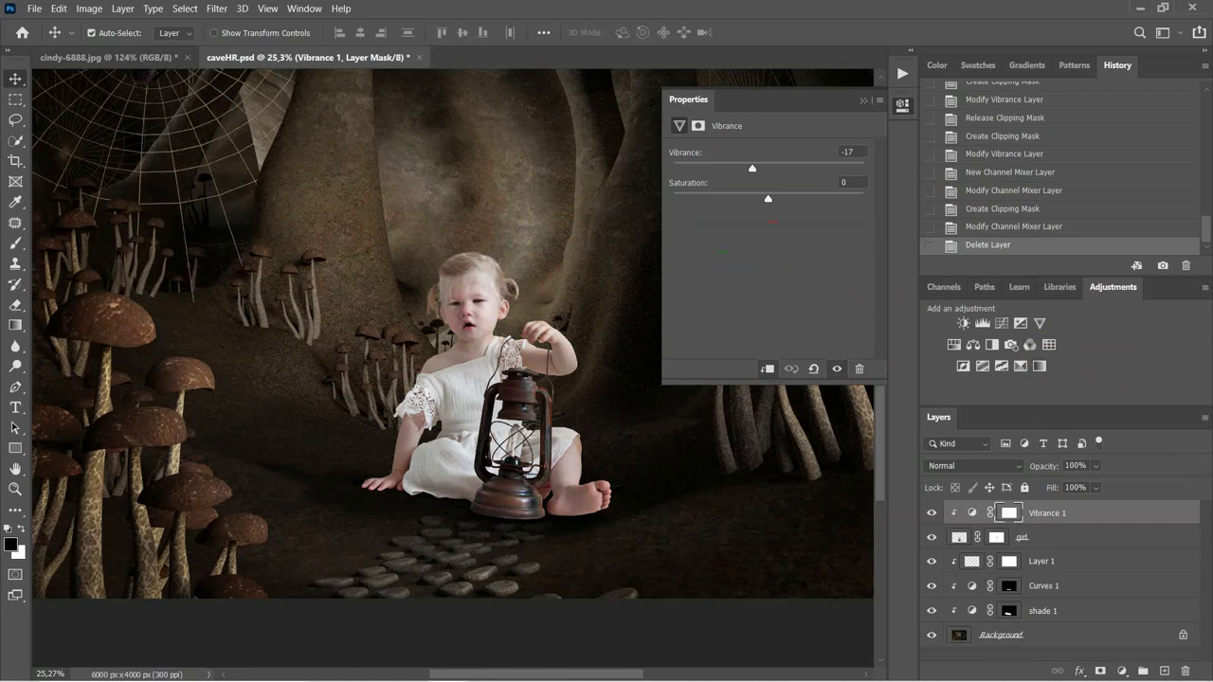
Add a Selective Color layer clipped to the girl: Reds Cyan +23, Magenta -8, Yellow +15, Black -1.
{"action": "left_click", "coordinate": [1021, 365]}
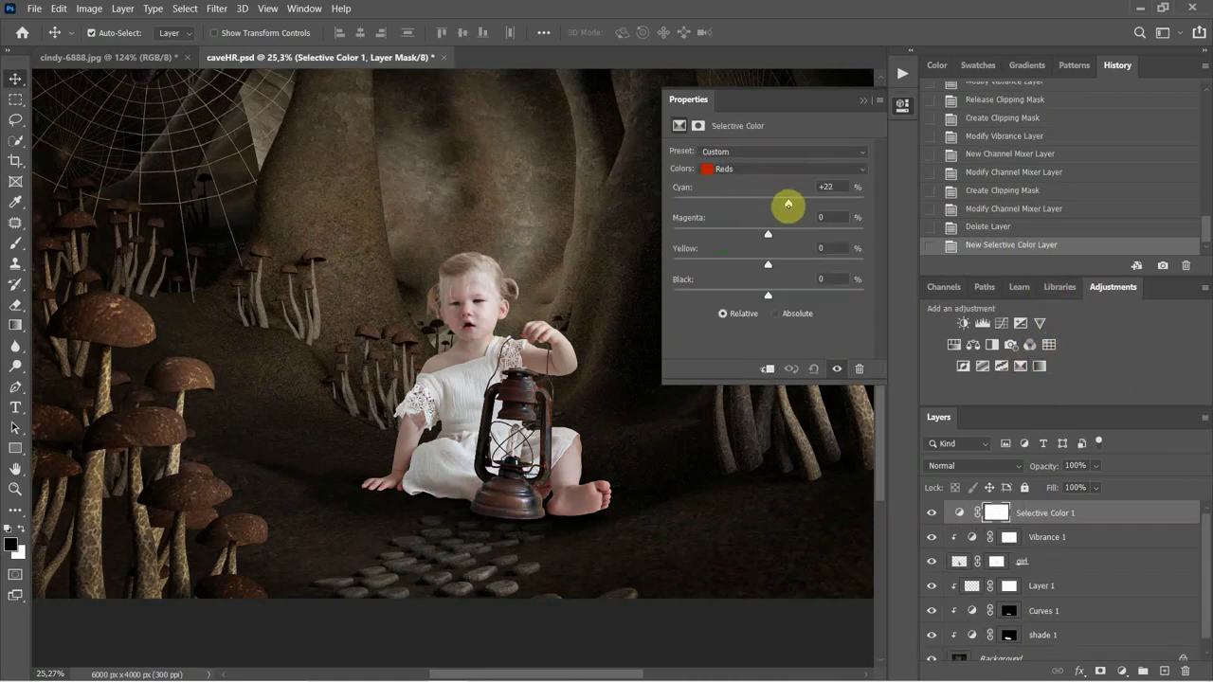
{"action": "mouse_move", "coordinate": [787, 203]}
{"action": "left_mouse_down"}
{"action": "mouse_move", "coordinate": [748, 203]}
{"action": "mouse_move", "coordinate": [785, 202]}
{"action": "left_mouse_up"}
{"action": "left_click", "coordinate": [766, 369]}
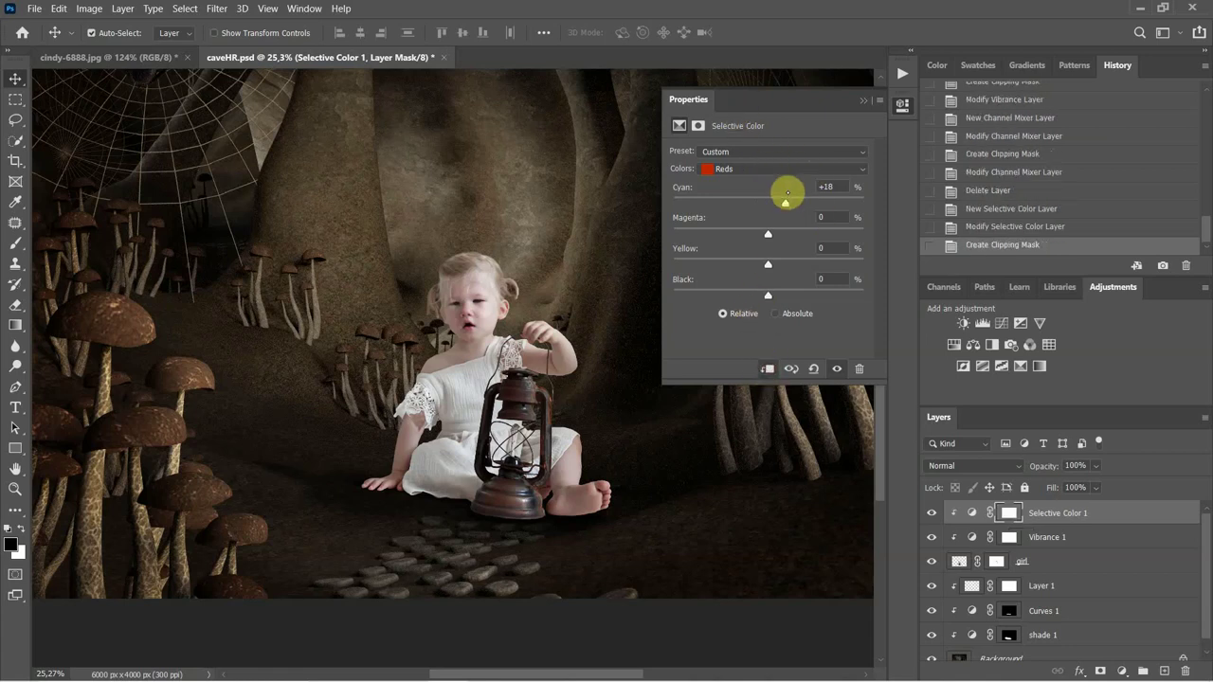
{"action": "left_click_drag", "start_coordinate": [785, 203], "coordinate": [753, 203]}
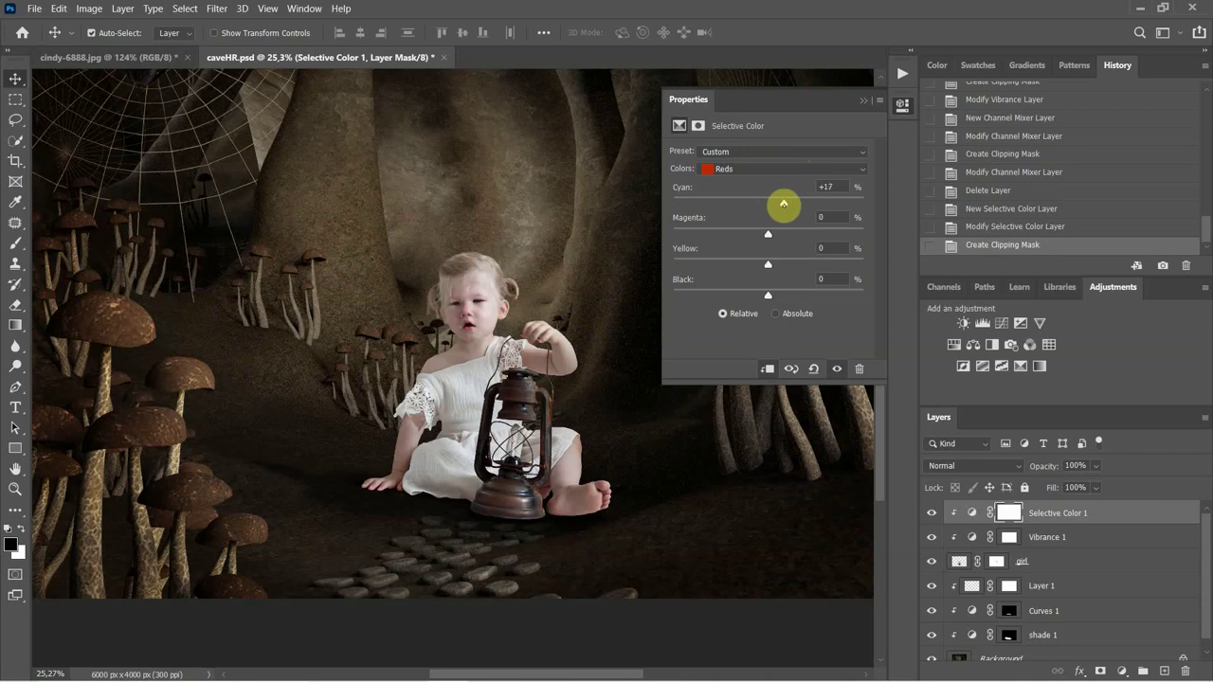
{"action": "left_click_drag", "start_coordinate": [783, 204], "coordinate": [759, 234]}
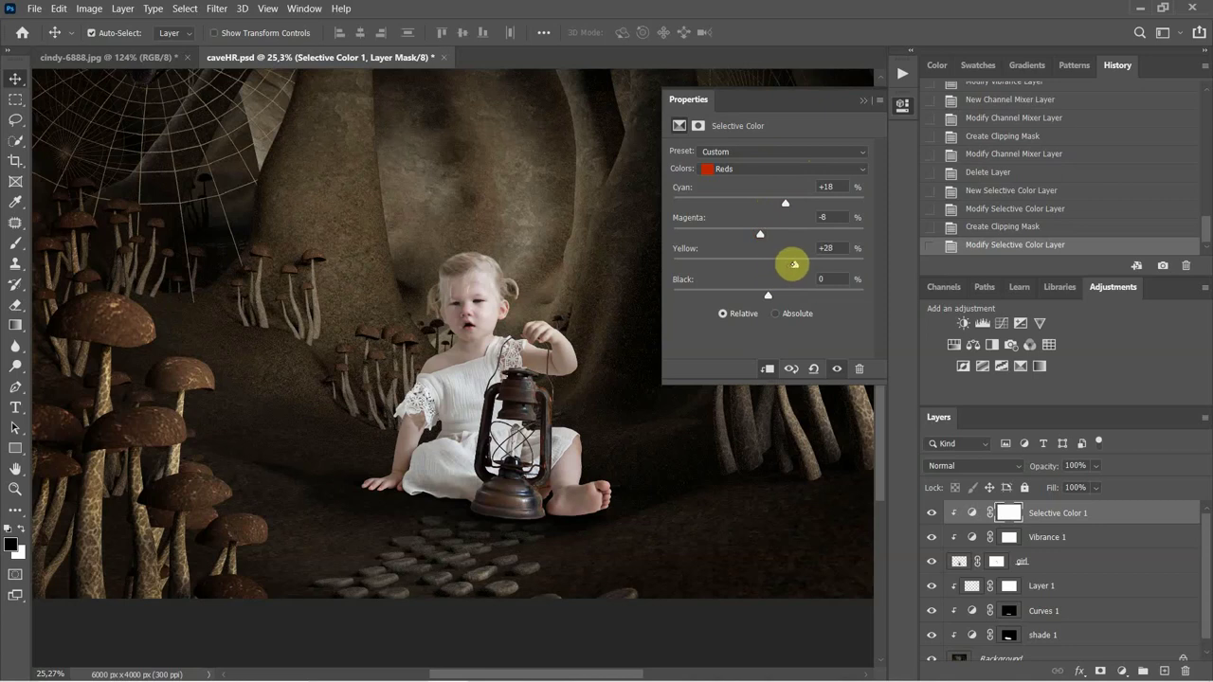
{"action": "left_click_drag", "start_coordinate": [746, 263], "coordinate": [781, 295]}
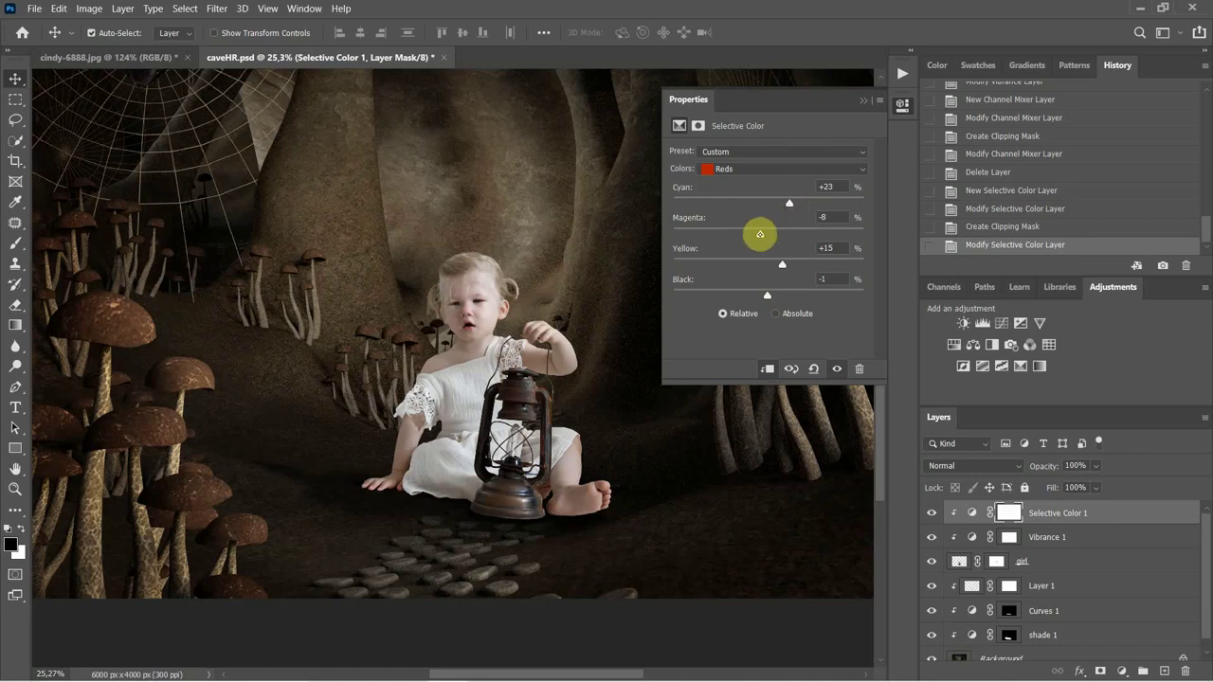
{"action": "left_click_drag", "start_coordinate": [760, 233], "coordinate": [799, 234]}
Switch Selective Color to the Magentas range and set Cyan +3 with Magenta at 0.
{"action": "left_click", "coordinate": [732, 168]}
{"action": "left_click", "coordinate": [744, 246]}
{"action": "left_click_drag", "start_coordinate": [765, 204], "coordinate": [785, 206]}
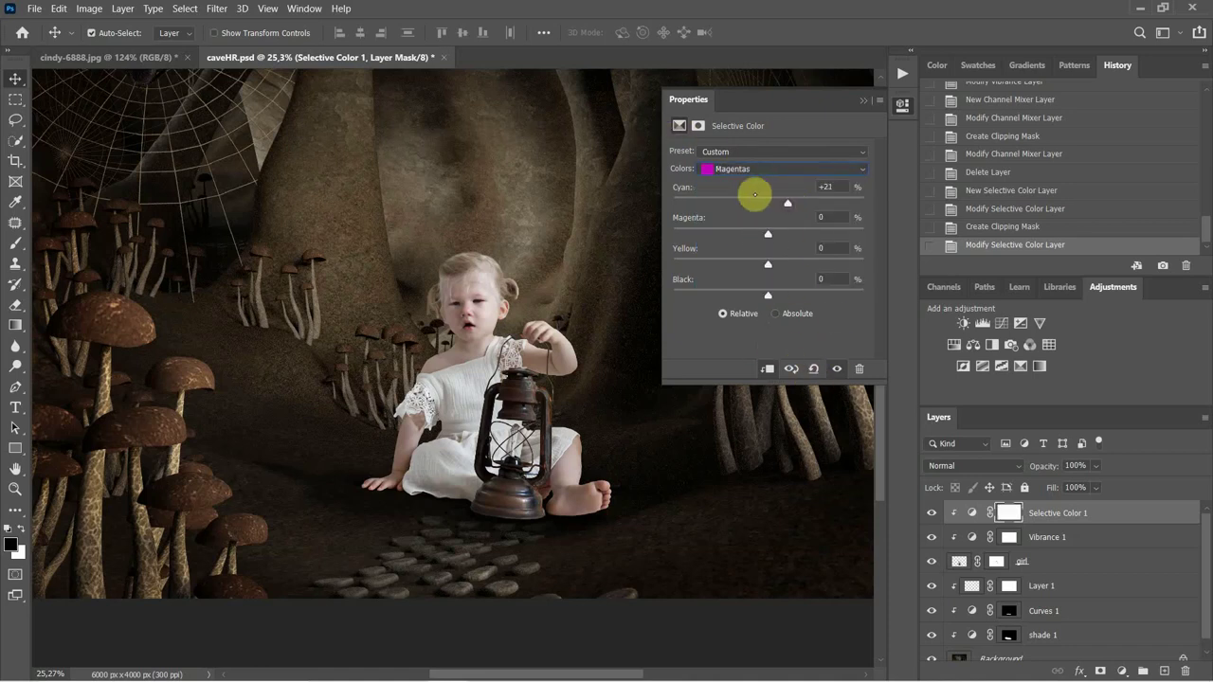
{"action": "left_click_drag", "start_coordinate": [768, 235], "coordinate": [778, 267]}
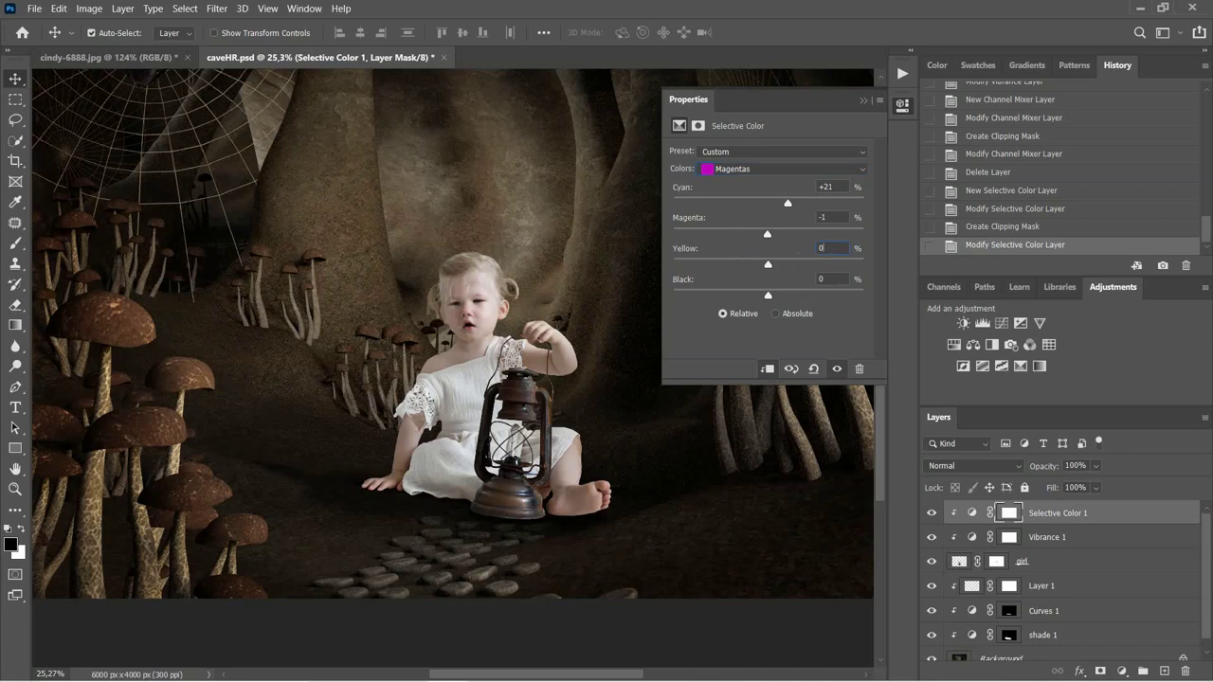
{"action": "left_click", "coordinate": [839, 186]}
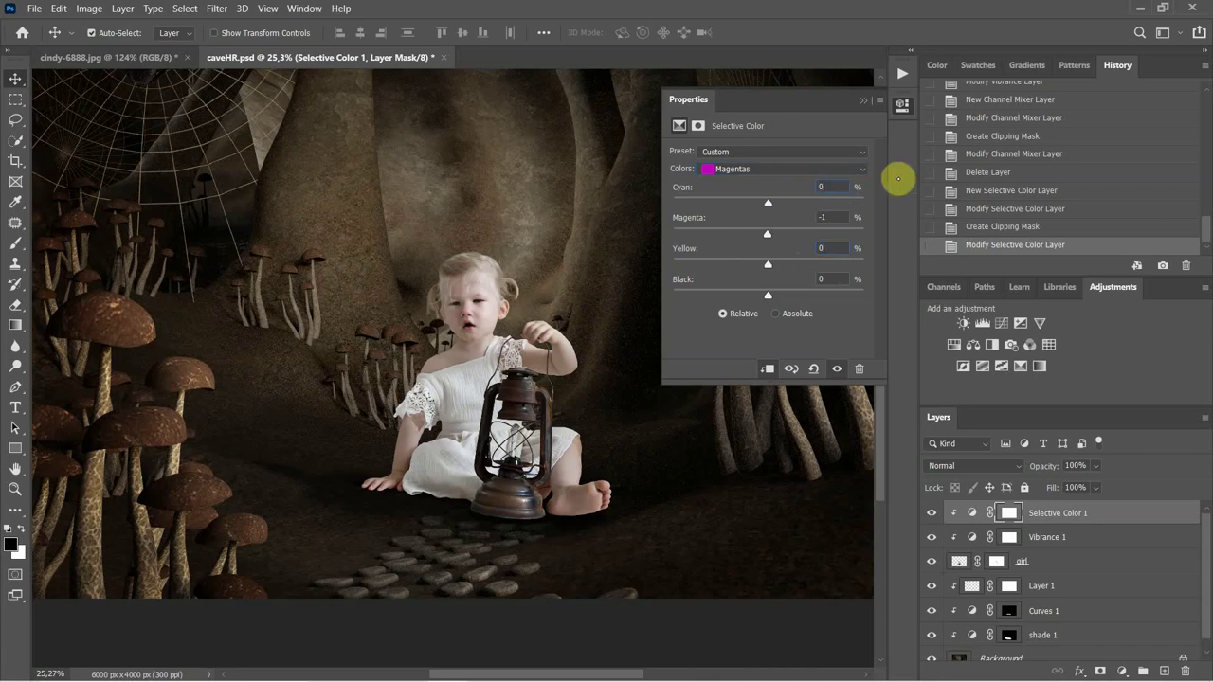
{"action": "mouse_move", "coordinate": [768, 203]}
{"action": "left_mouse_down"}
{"action": "mouse_move", "coordinate": [810, 206]}
{"action": "mouse_move", "coordinate": [723, 200]}
{"action": "mouse_move", "coordinate": [815, 199]}
{"action": "mouse_move", "coordinate": [765, 203]}
{"action": "left_mouse_up"}
{"action": "left_click", "coordinate": [824, 219]}
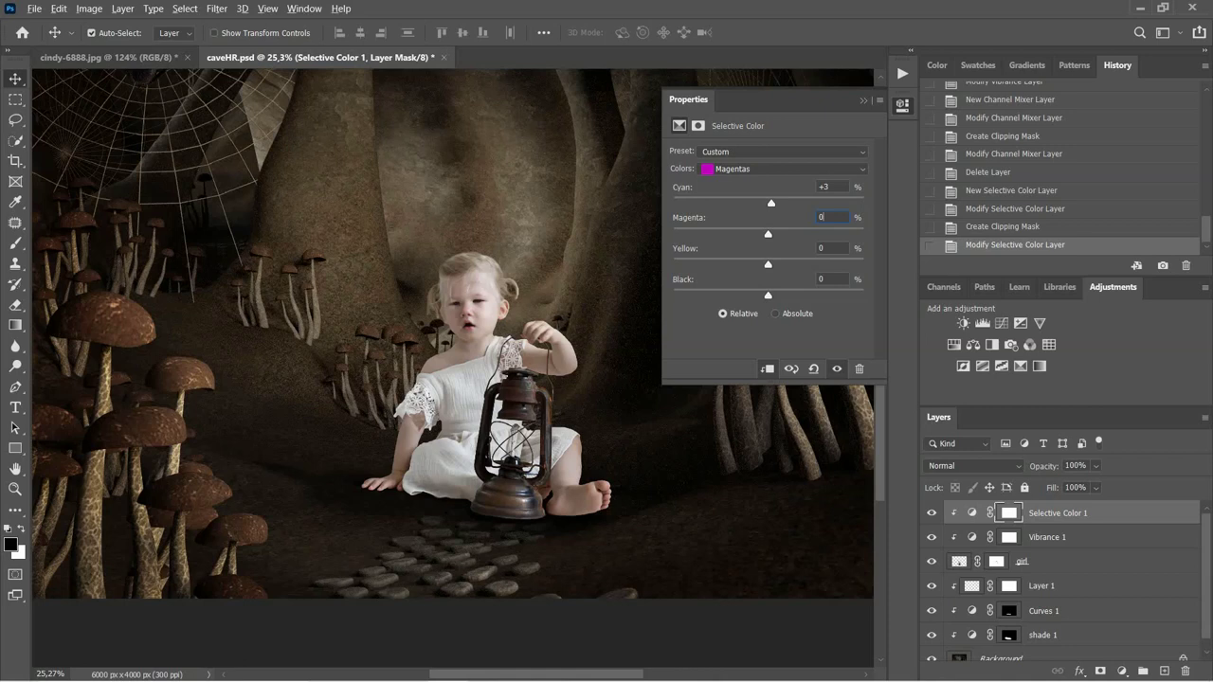
Collapse the Selective Color properties and zoom in and out to inspect the composite.
{"action": "left_click", "coordinate": [864, 99]}
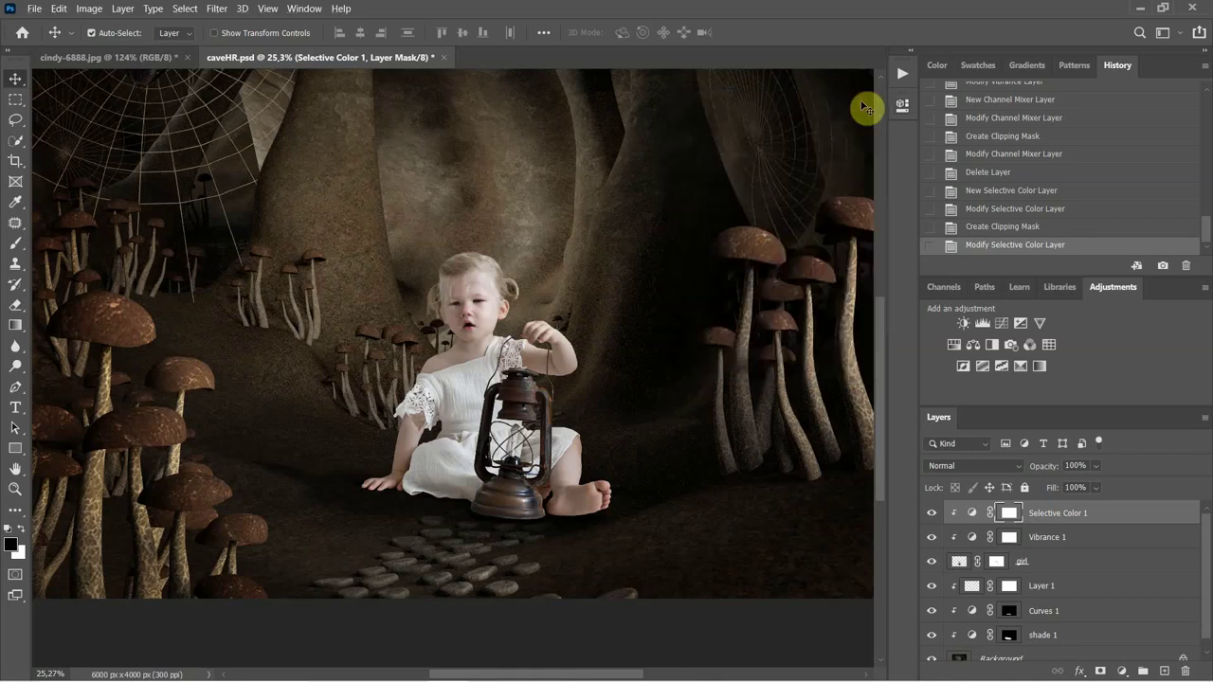
{"action": "scroll", "coordinate": [414, 325], "scroll_direction": "up", "scroll_amount": 2}
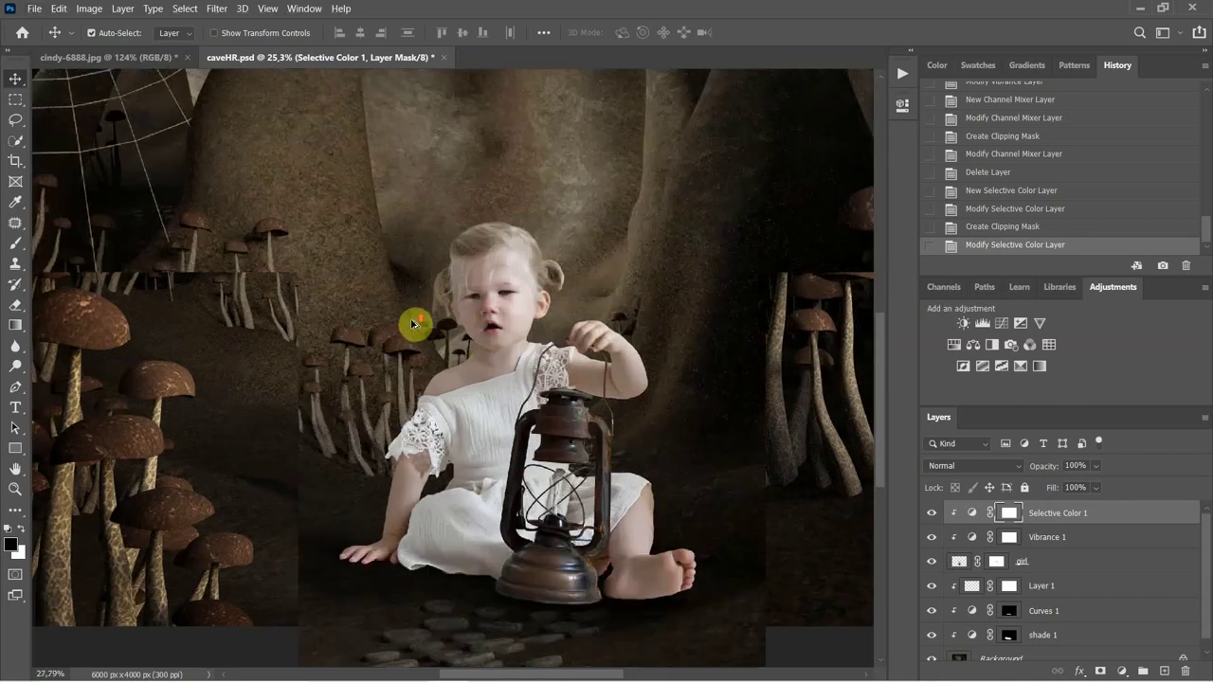
{"action": "scroll", "coordinate": [414, 325], "scroll_direction": "up", "scroll_amount": 3}
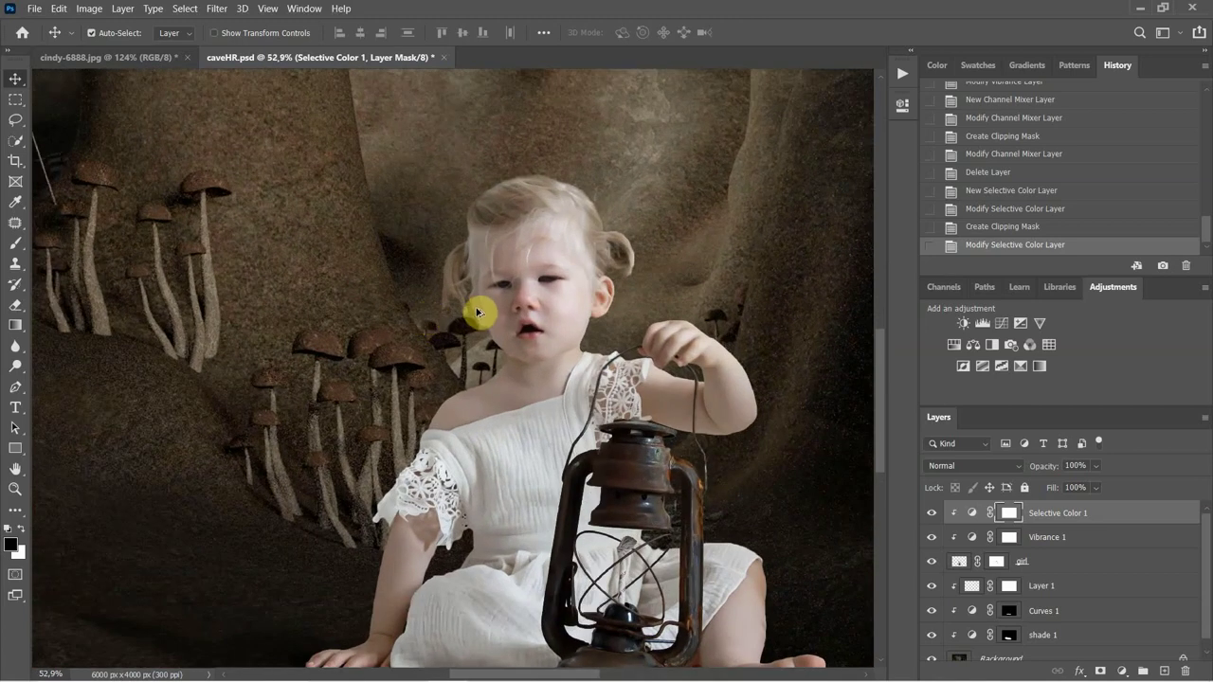
{"action": "scroll", "coordinate": [479, 313], "scroll_direction": "up", "scroll_amount": 1}
{"action": "scroll", "coordinate": [479, 312], "scroll_direction": "down", "scroll_amount": 3}
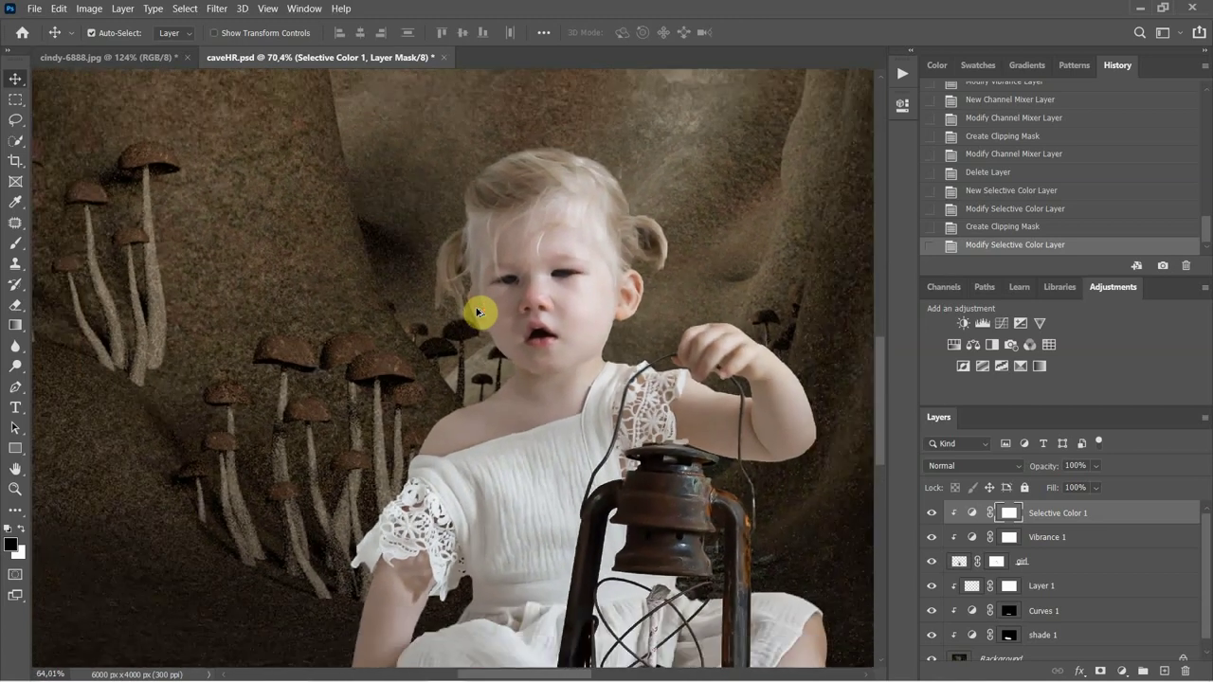
{"action": "scroll", "coordinate": [479, 313], "scroll_direction": "down", "scroll_amount": 2}
{"action": "scroll", "coordinate": [479, 313], "scroll_direction": "down", "scroll_amount": 1}
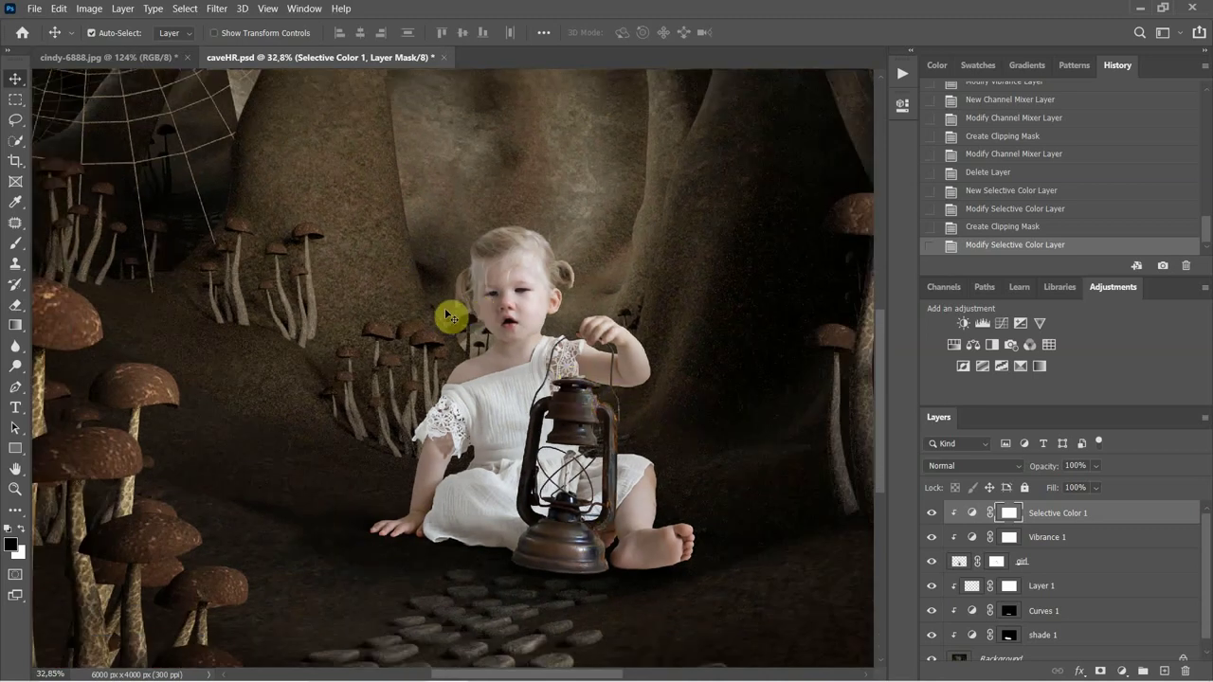
{"action": "scroll", "coordinate": [495, 349], "scroll_direction": "down", "scroll_amount": 1}
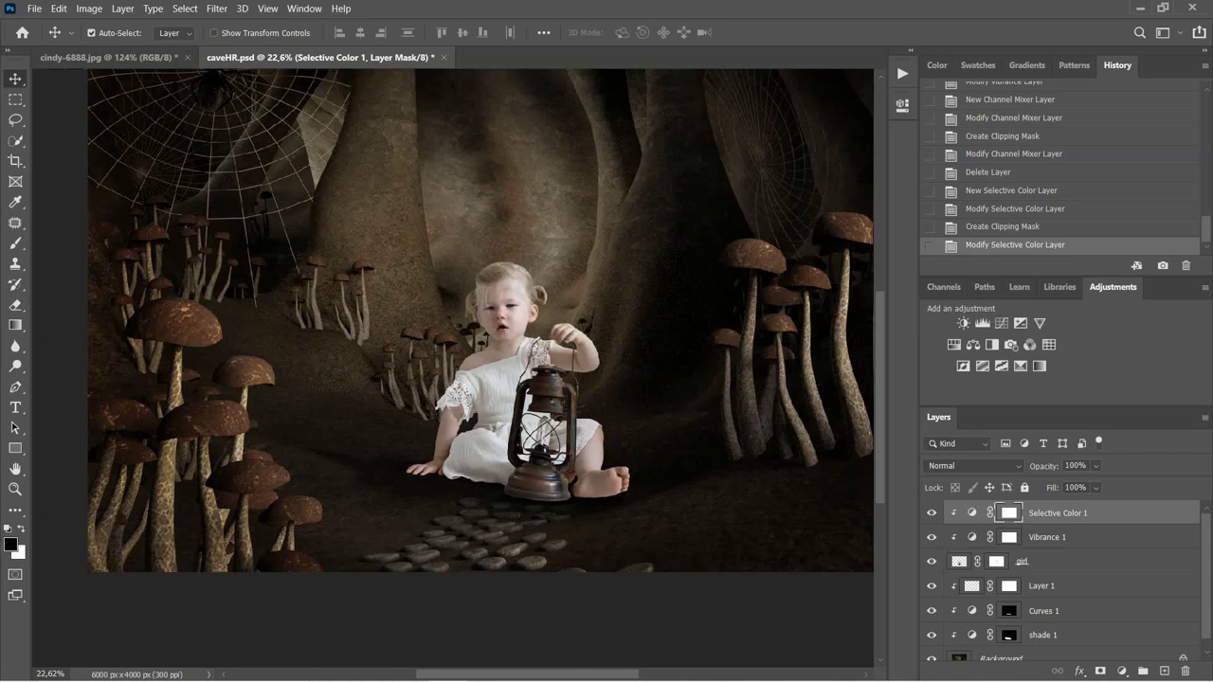
{"action": "scroll", "coordinate": [654, 393], "scroll_direction": "up", "scroll_amount": 3}
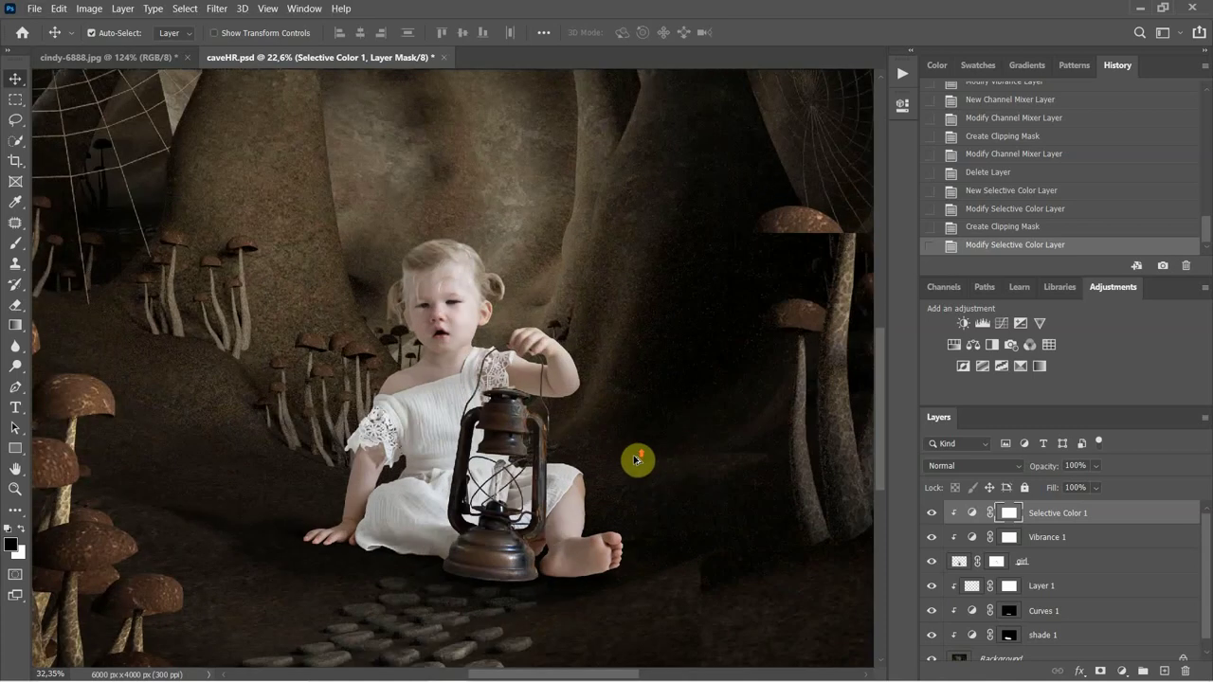
{"action": "scroll", "coordinate": [635, 460], "scroll_direction": "up", "scroll_amount": 3}
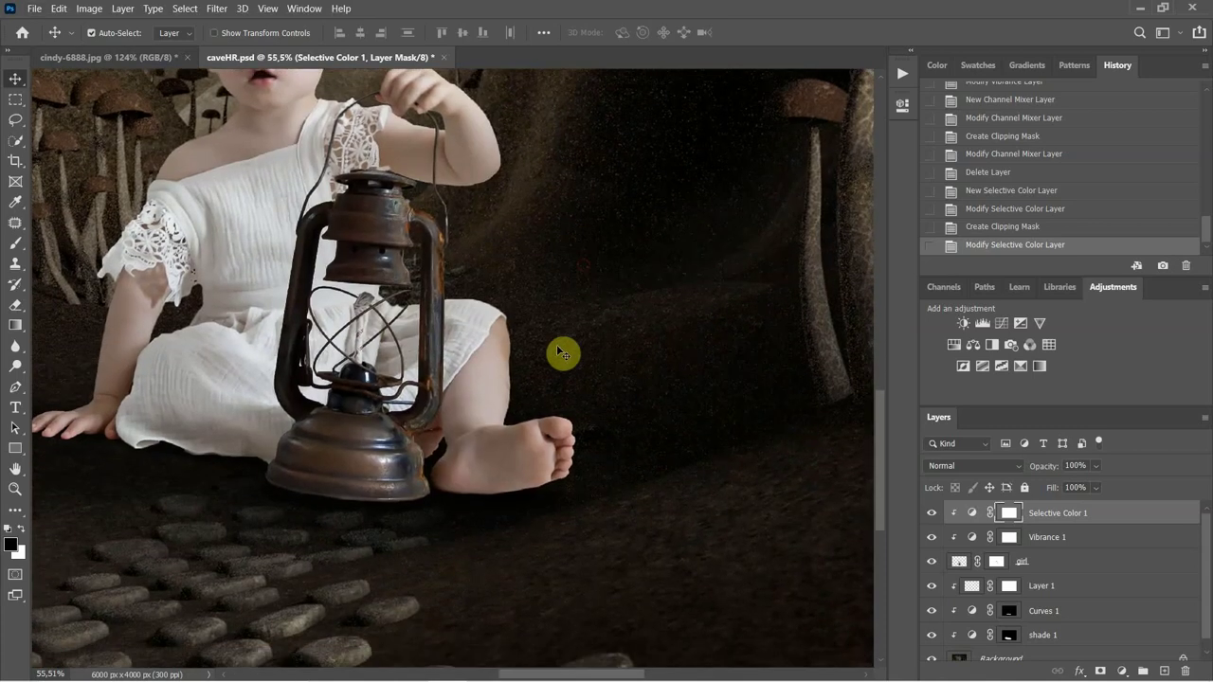
{"action": "scroll", "coordinate": [559, 357], "scroll_direction": "up", "scroll_amount": 4}
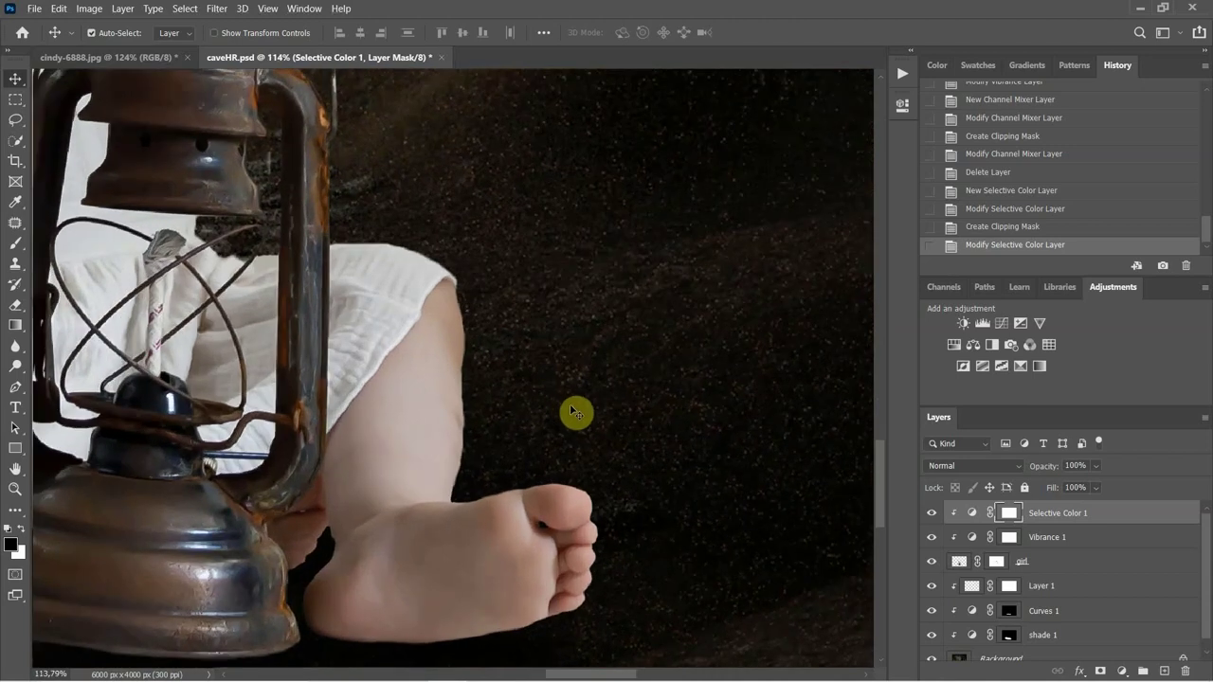
{"action": "scroll", "coordinate": [577, 351], "scroll_direction": "up", "scroll_amount": 3}
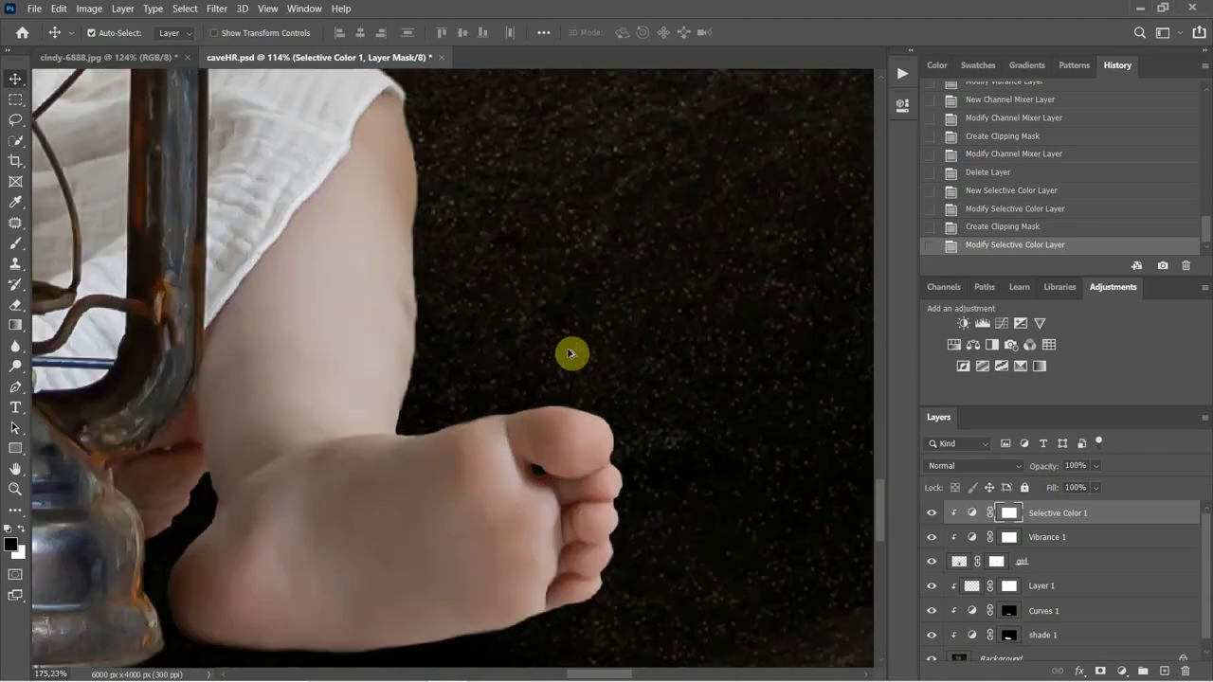
{"action": "scroll", "coordinate": [570, 352], "scroll_direction": "down", "scroll_amount": 4}
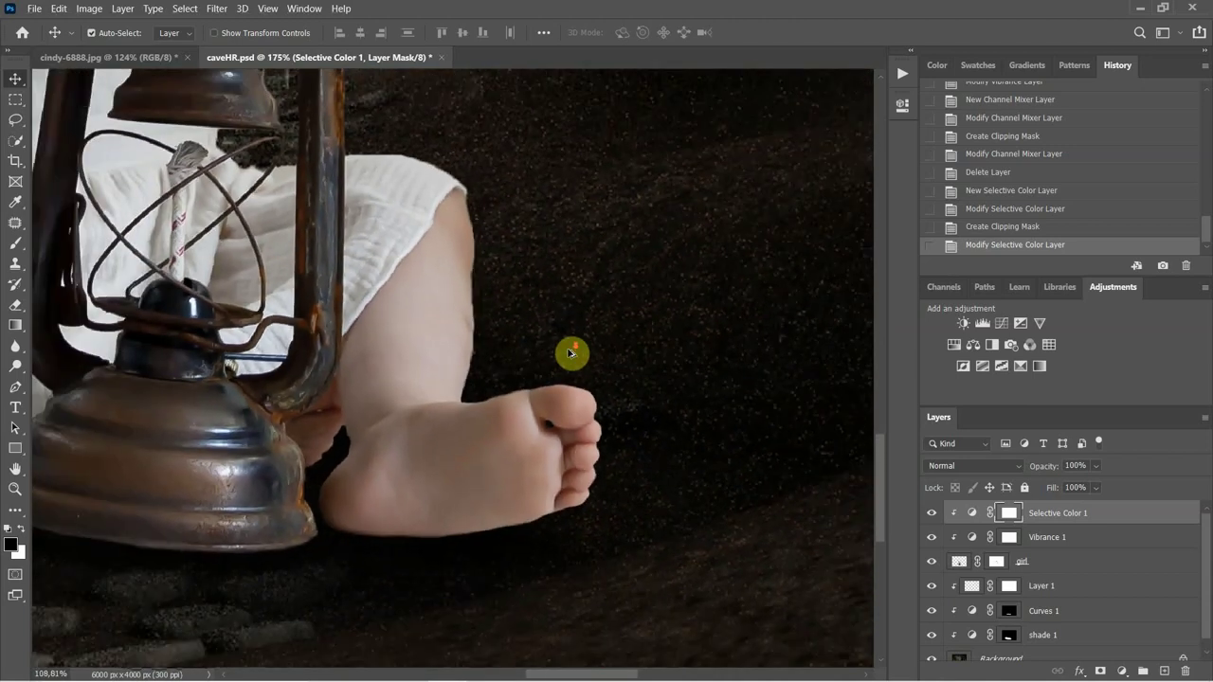
{"action": "scroll", "coordinate": [566, 353], "scroll_direction": "down", "scroll_amount": 5}
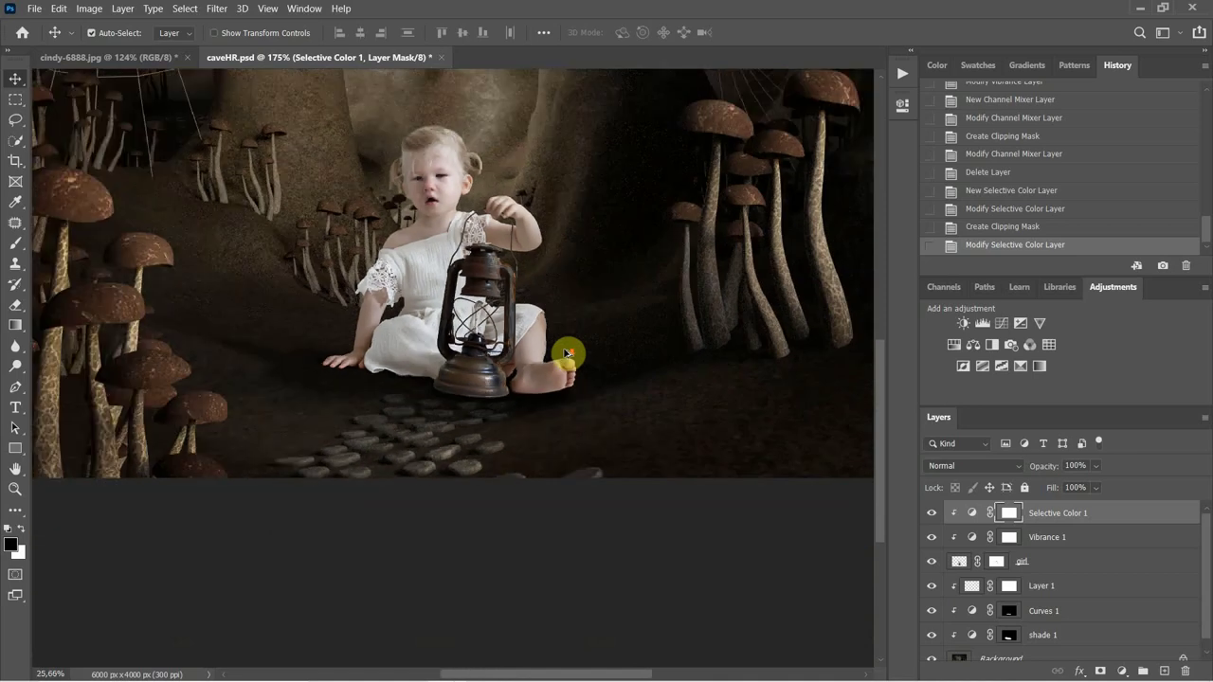
{"action": "scroll", "coordinate": [565, 354], "scroll_direction": "down", "scroll_amount": 1}
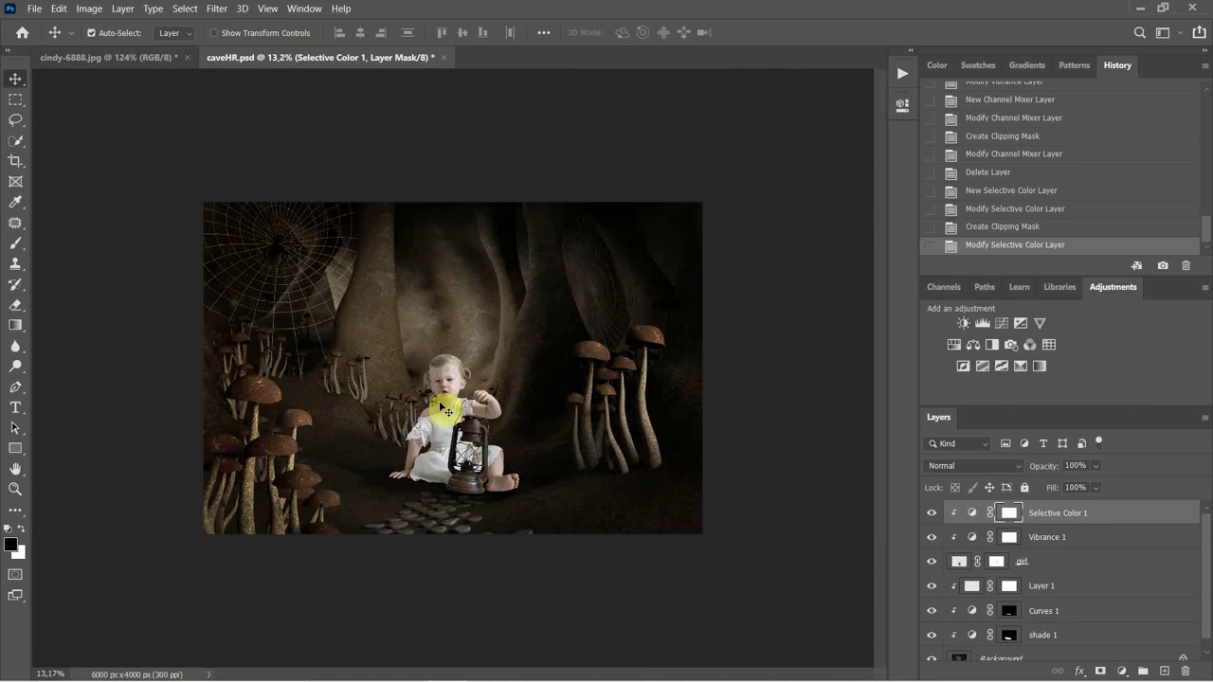
View the cindy-6888.jpg source photo zoomed out, then return to caveHR.psd.
{"action": "left_click", "coordinate": [113, 57]}
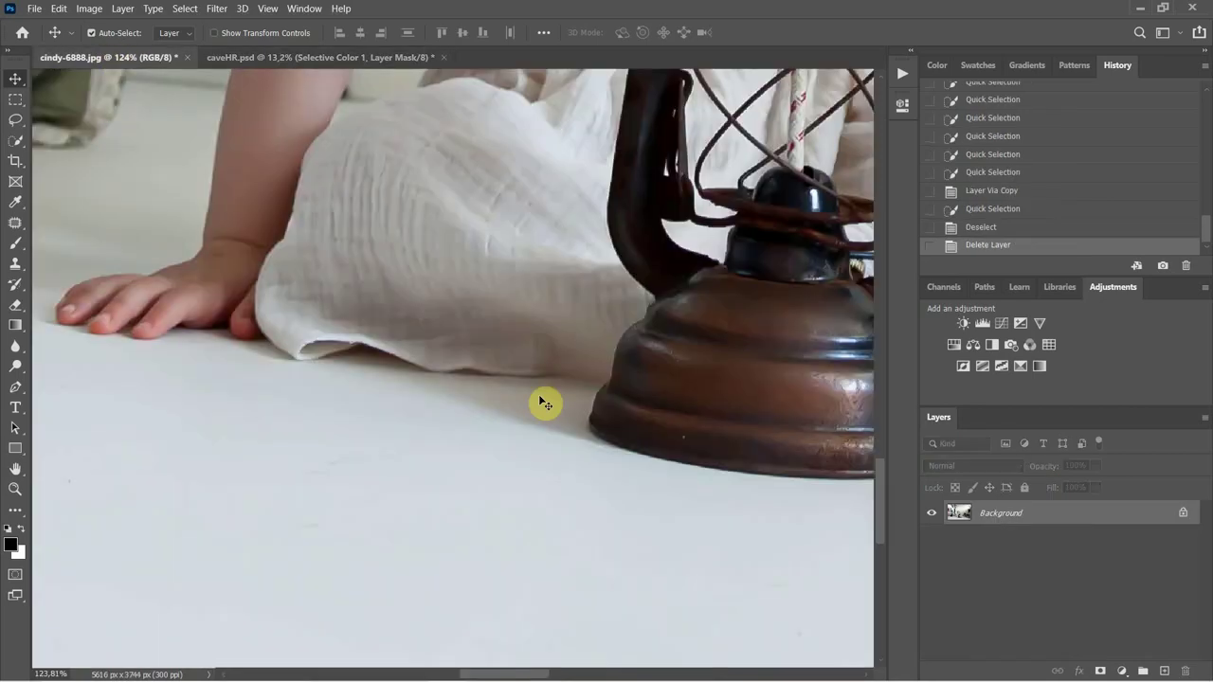
{"action": "scroll", "coordinate": [510, 289], "scroll_direction": "down", "scroll_amount": 8}
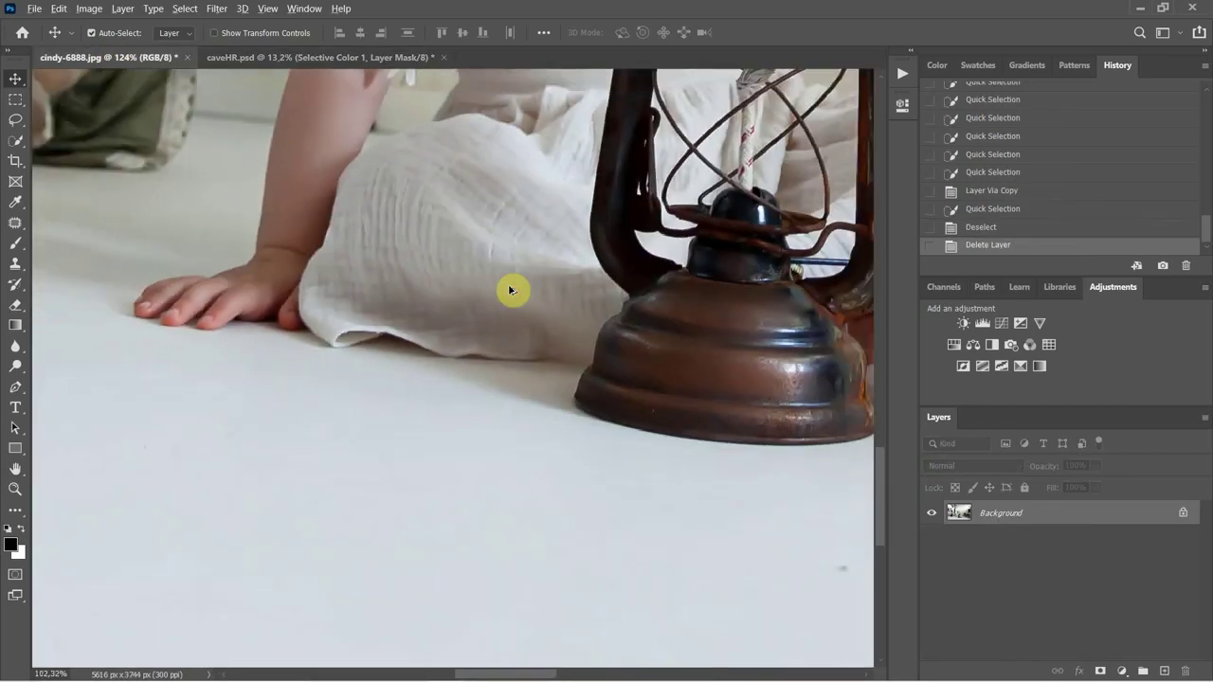
{"action": "scroll", "coordinate": [510, 289], "scroll_direction": "down", "scroll_amount": 5}
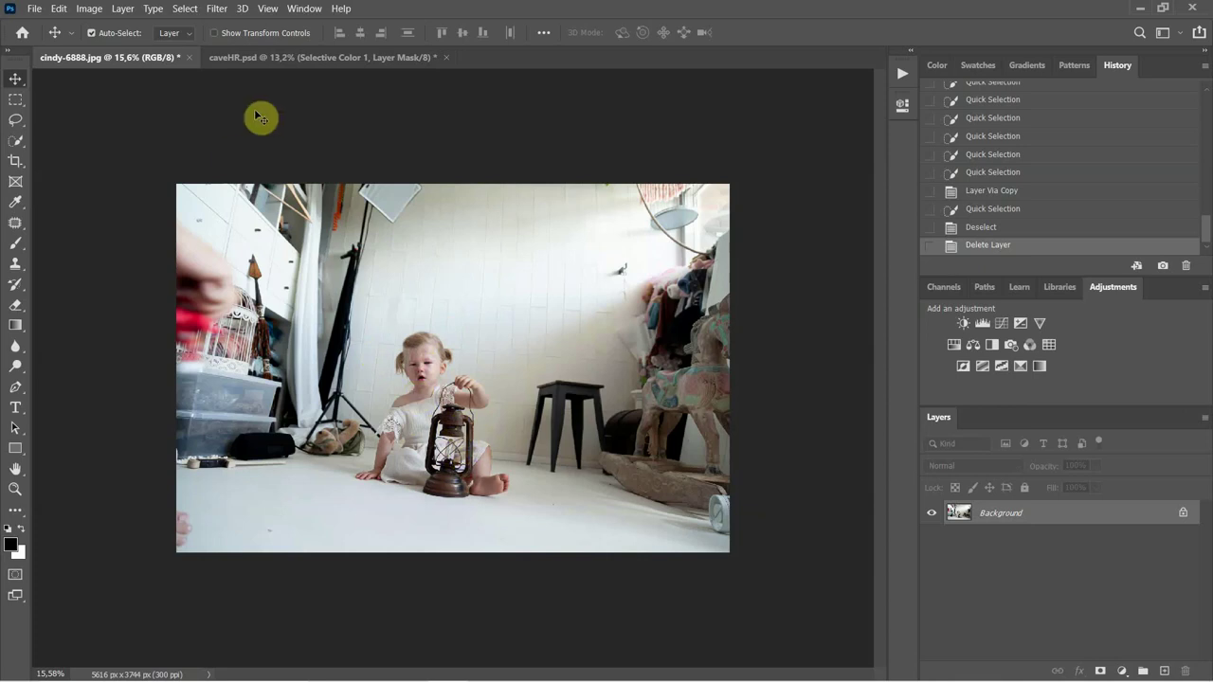
{"action": "left_click", "coordinate": [296, 58]}
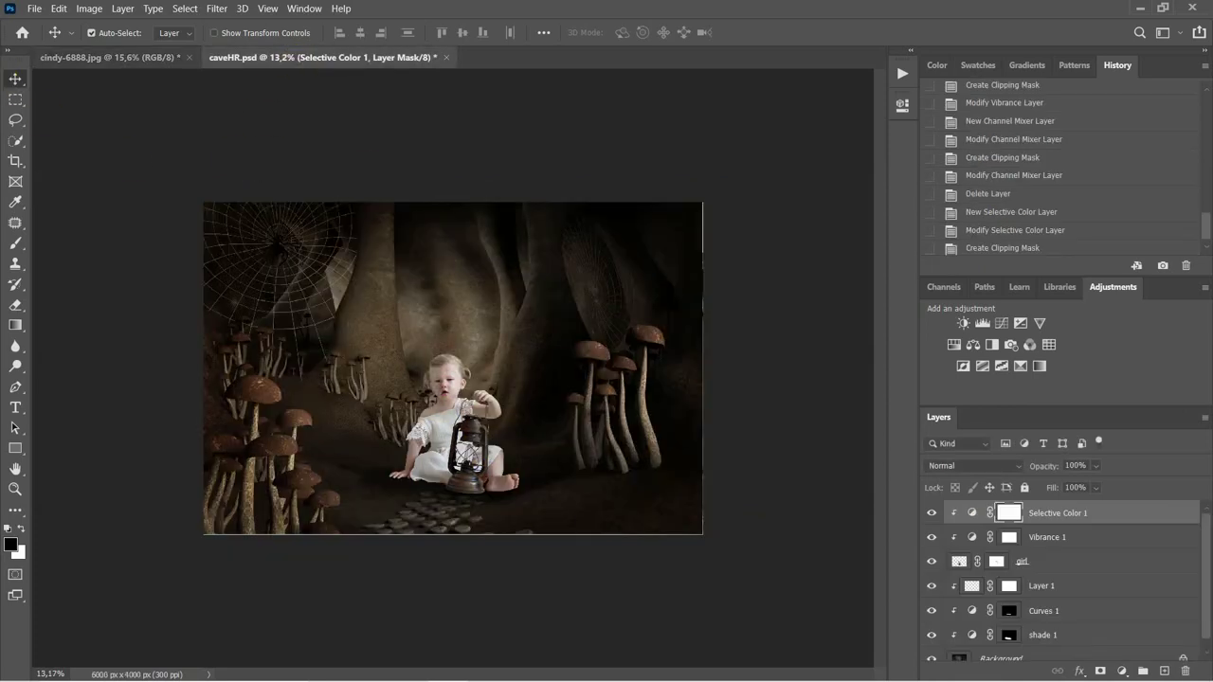
Add a new Layer 2 clipped above Selective Color 1 and set the brush opacity to 18%.
{"action": "scroll", "coordinate": [440, 593], "scroll_direction": "up", "scroll_amount": 5}
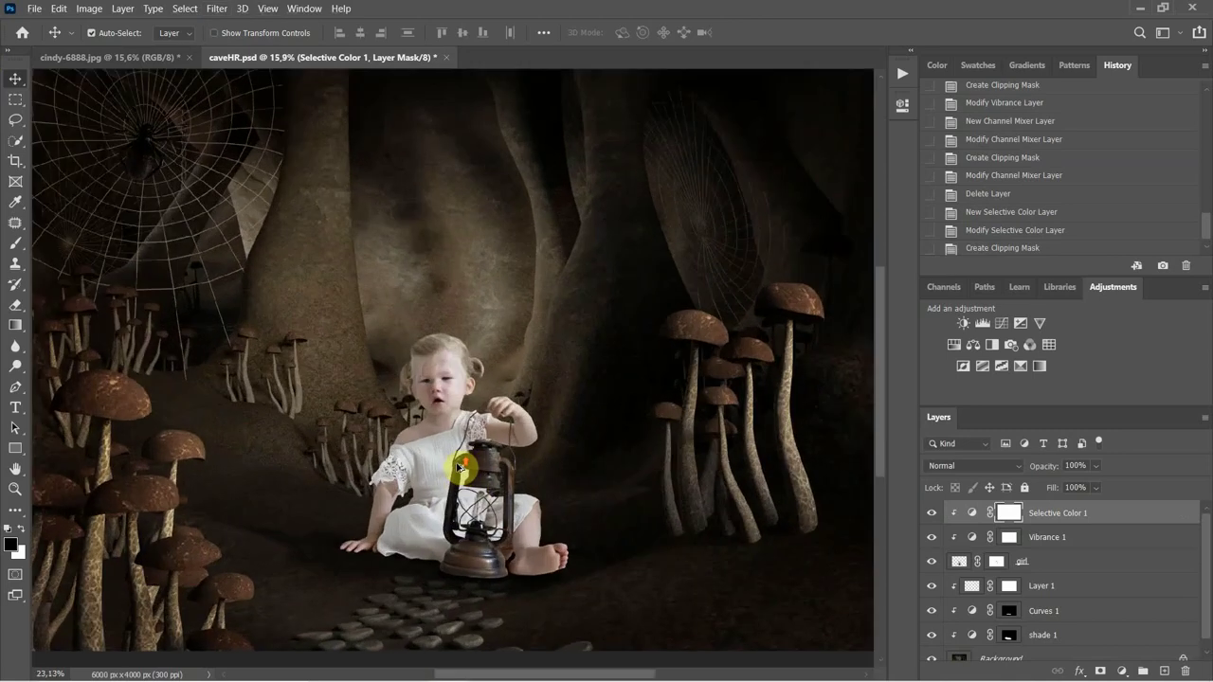
{"action": "scroll", "coordinate": [431, 573], "scroll_direction": "up", "scroll_amount": 2}
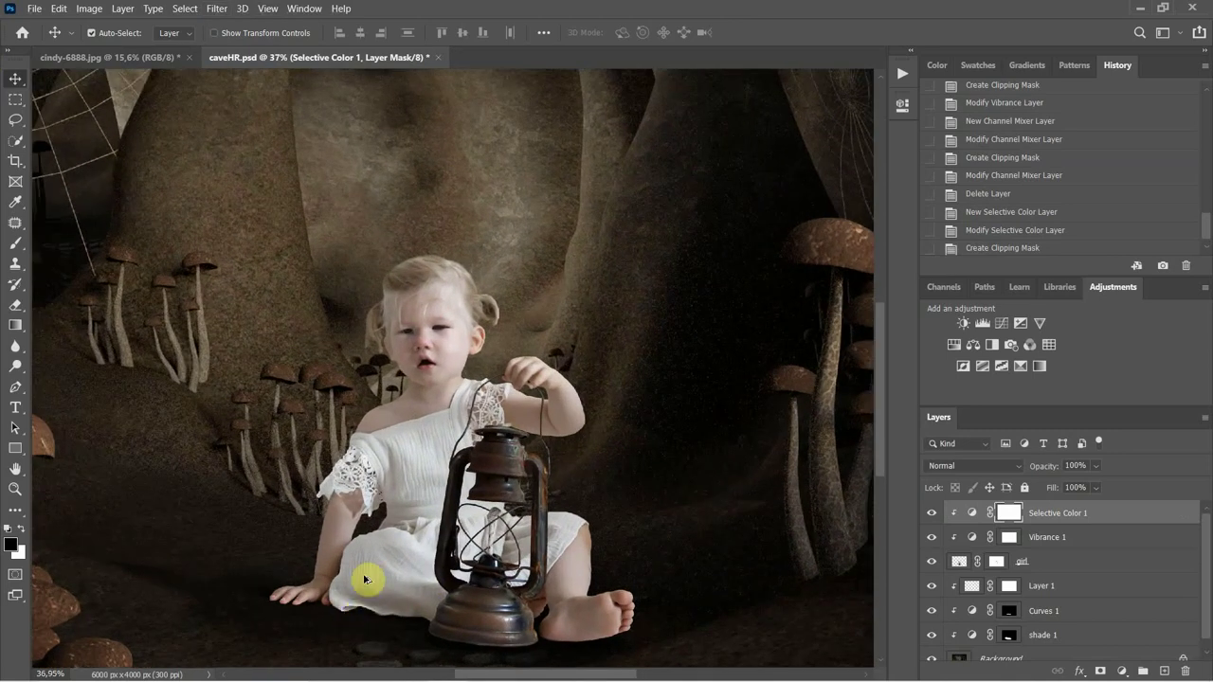
{"action": "scroll", "coordinate": [361, 568], "scroll_direction": "up", "scroll_amount": 2}
{"action": "scroll", "coordinate": [361, 566], "scroll_direction": "up", "scroll_amount": 2}
{"action": "scroll", "coordinate": [406, 352], "scroll_direction": "up", "scroll_amount": 1}
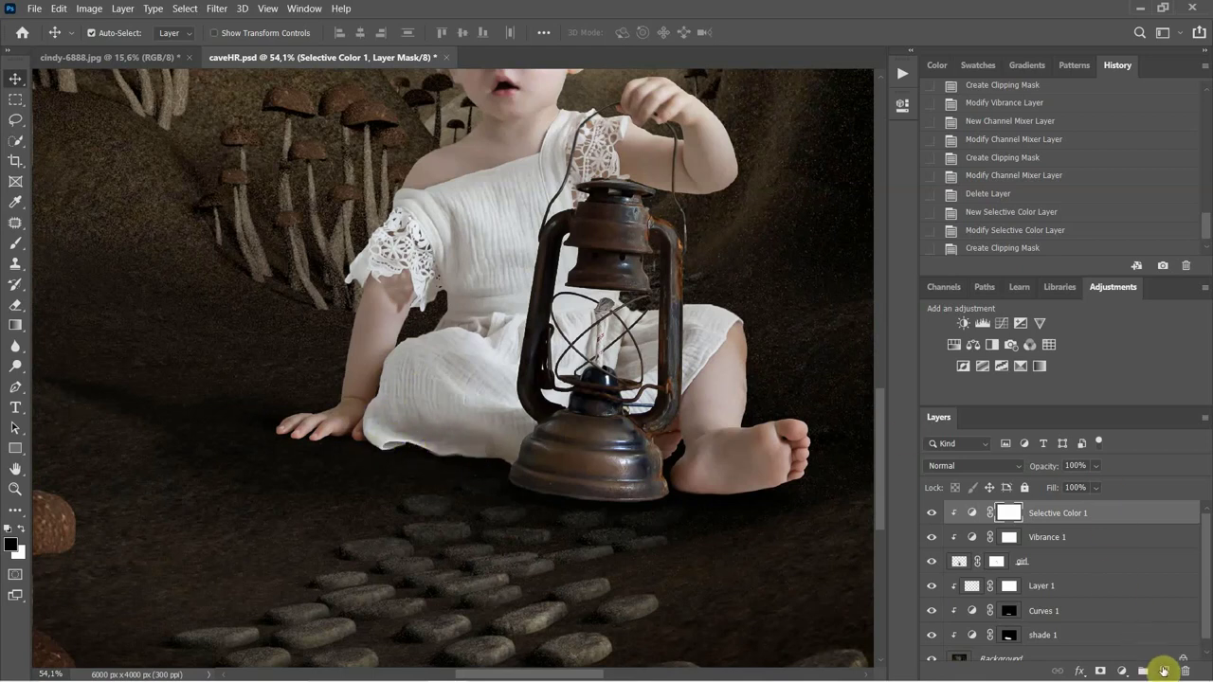
{"action": "left_click", "coordinate": [1163, 670]}
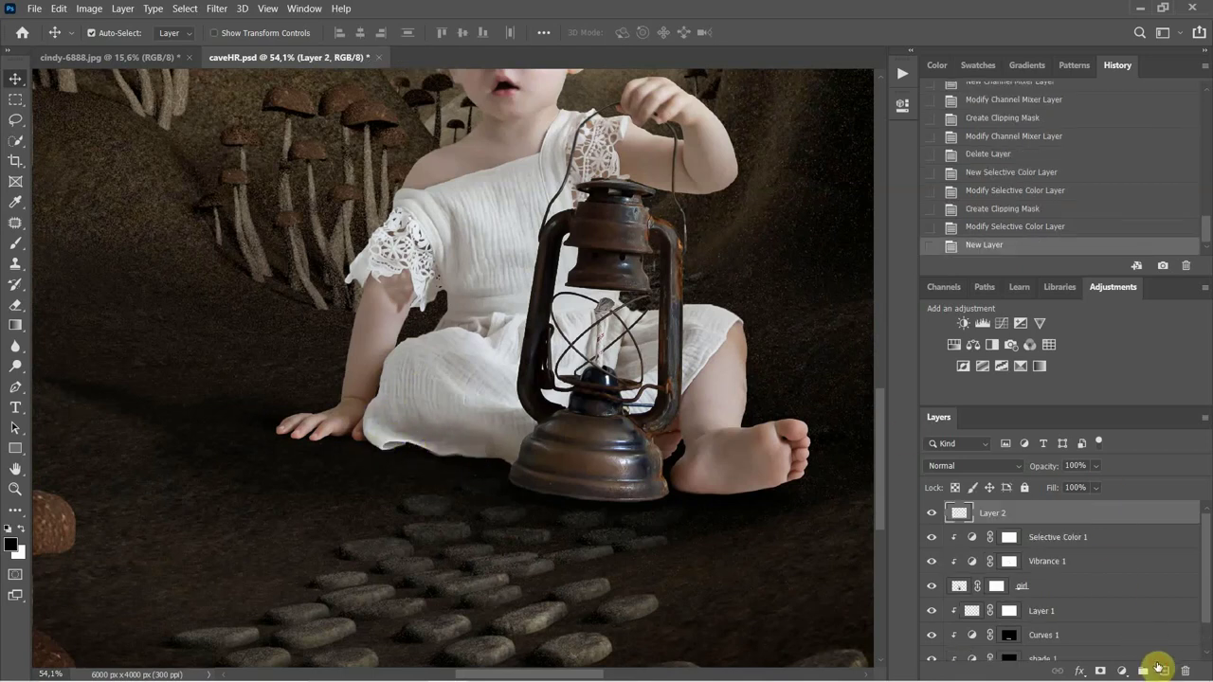
{"action": "right_click", "coordinate": [988, 517]}
{"action": "left_click", "coordinate": [1058, 321]}
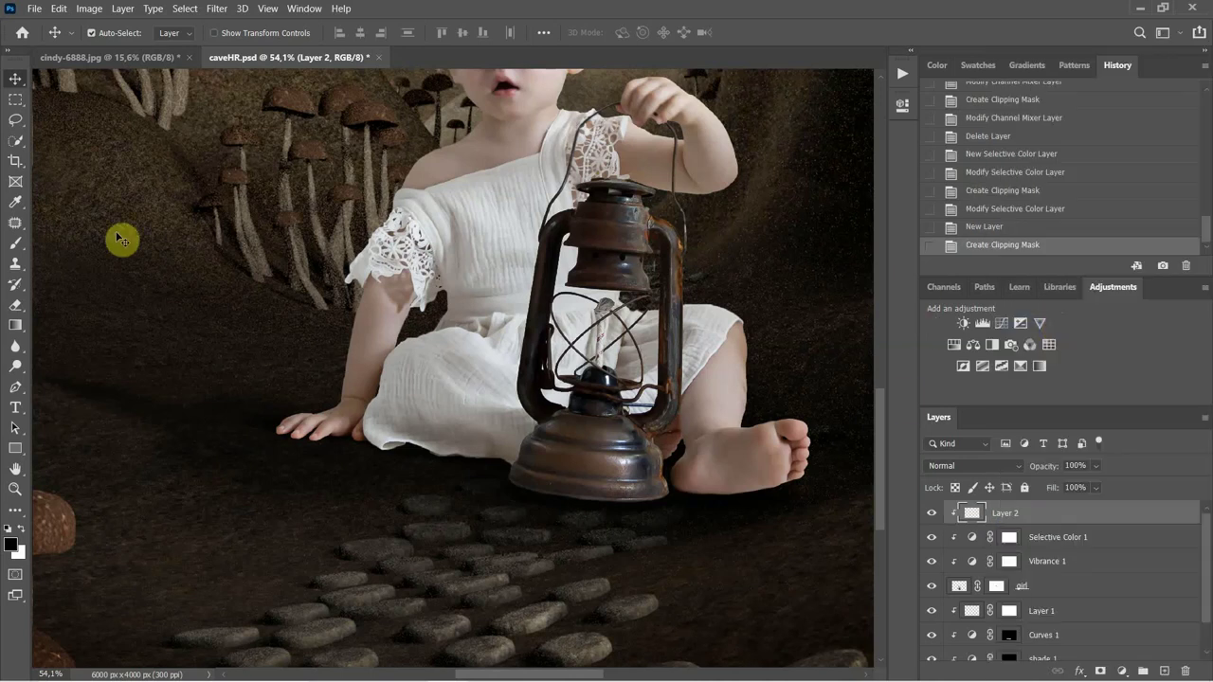
{"action": "left_click", "coordinate": [15, 244]}
{"action": "left_click", "coordinate": [361, 34]}
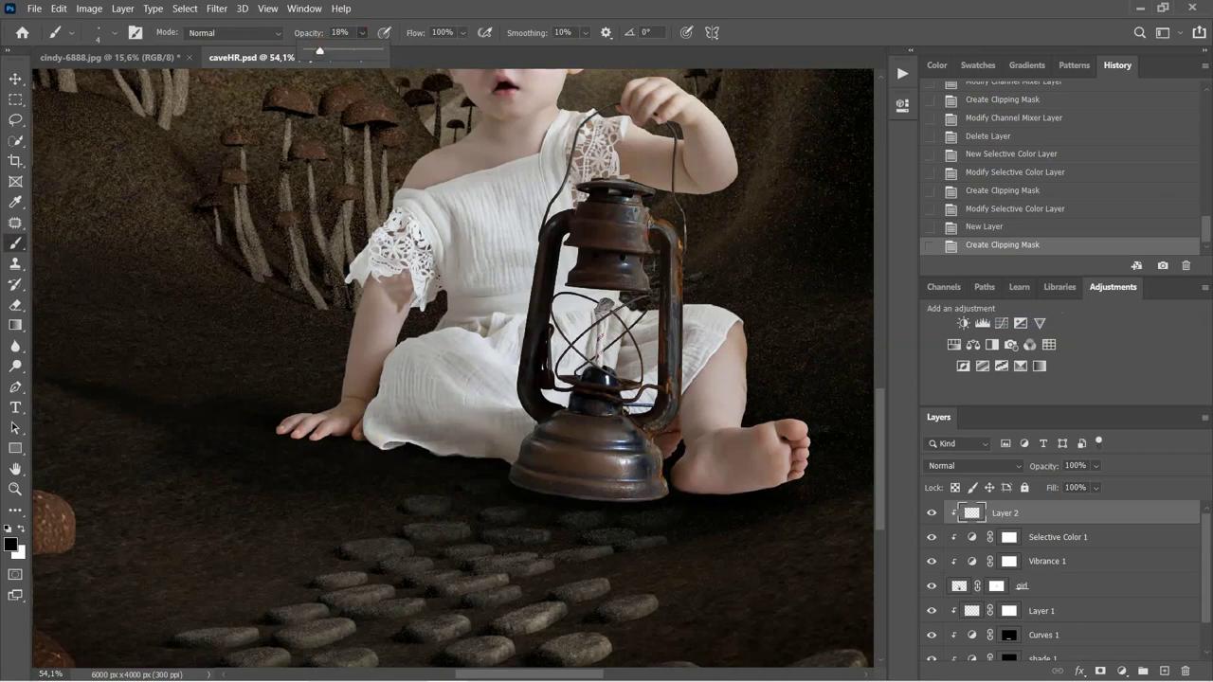
Set a soft 276 px brush to Darken mode, undoing a first trial stroke.
{"action": "mouse_move", "coordinate": [535, 265]}
{"action": "left_mouse_down"}
{"action": "mouse_move", "coordinate": [569, 298]}
{"action": "mouse_move", "coordinate": [629, 316]}
{"action": "left_mouse_up"}
{"action": "mouse_move", "coordinate": [597, 254]}
{"action": "left_mouse_down"}
{"action": "mouse_move", "coordinate": [582, 297]}
{"action": "mouse_move", "coordinate": [601, 414]}
{"action": "mouse_move", "coordinate": [629, 87]}
{"action": "mouse_move", "coordinate": [633, 129]}
{"action": "left_mouse_up"}
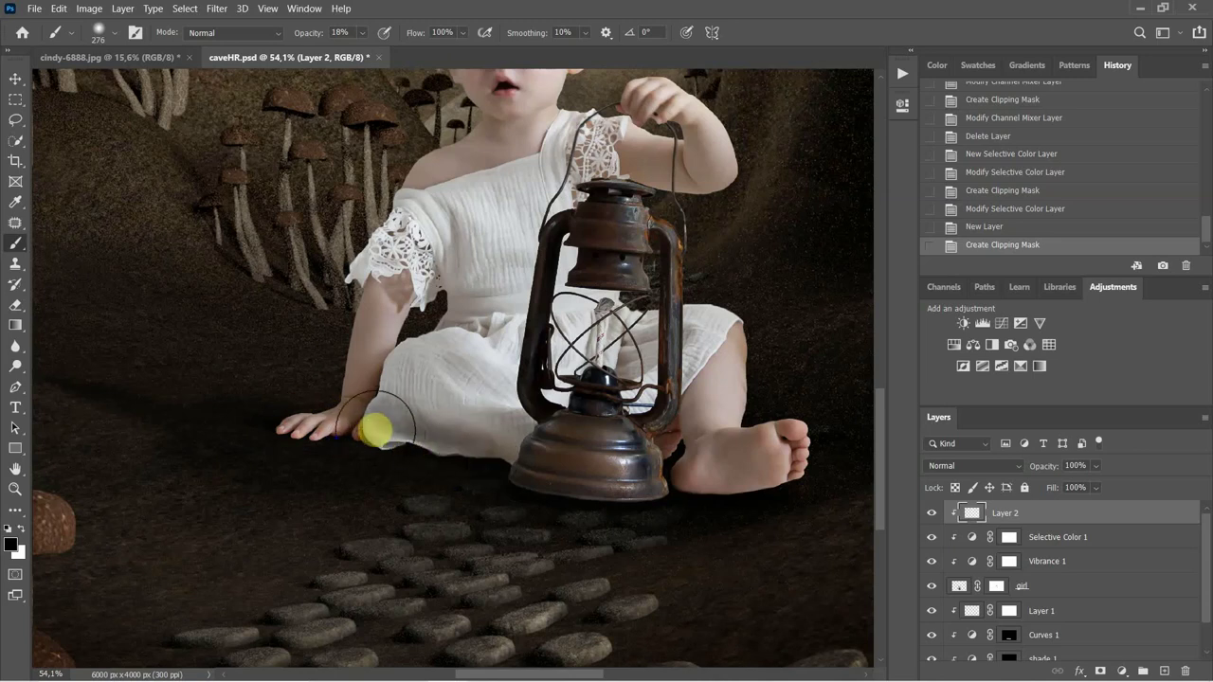
{"action": "left_click_drag", "start_coordinate": [423, 455], "coordinate": [367, 442]}
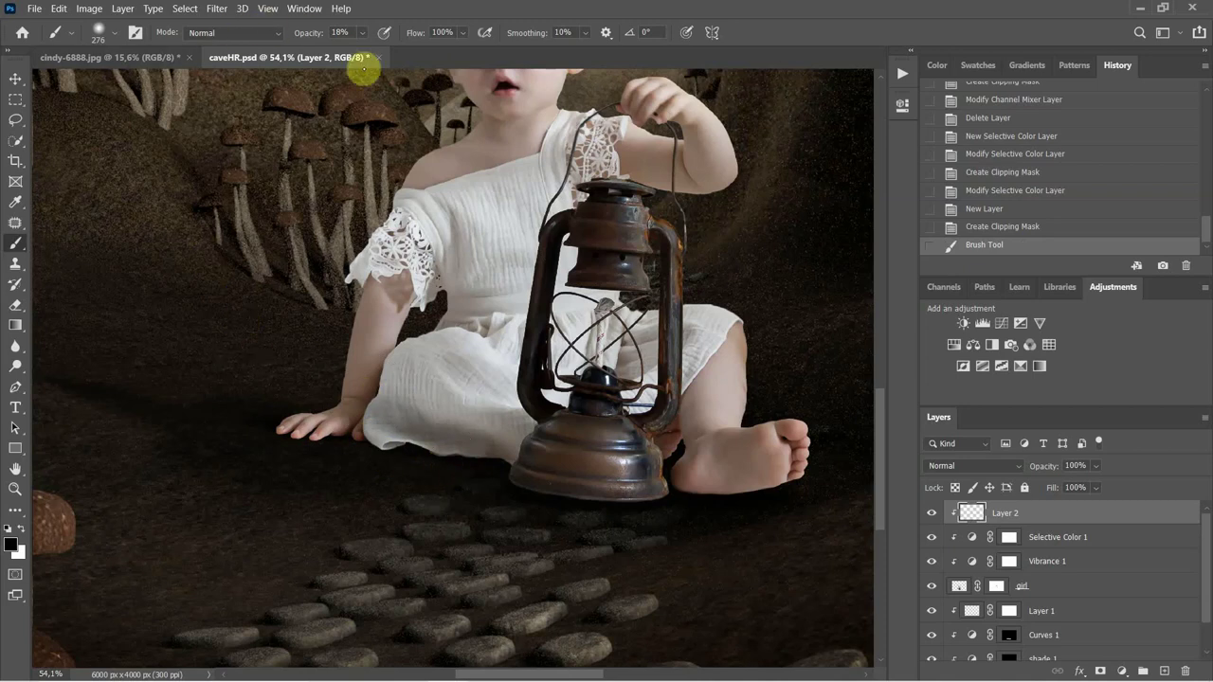
{"action": "left_click", "coordinate": [217, 33]}
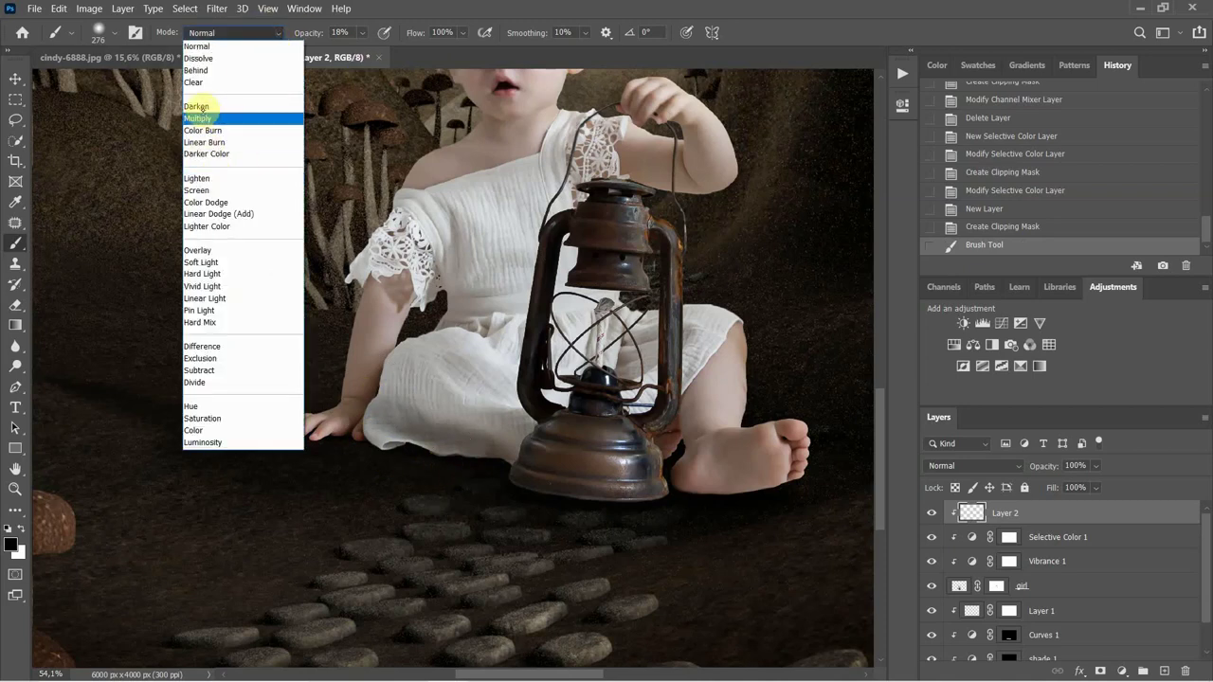
{"action": "left_click", "coordinate": [199, 106]}
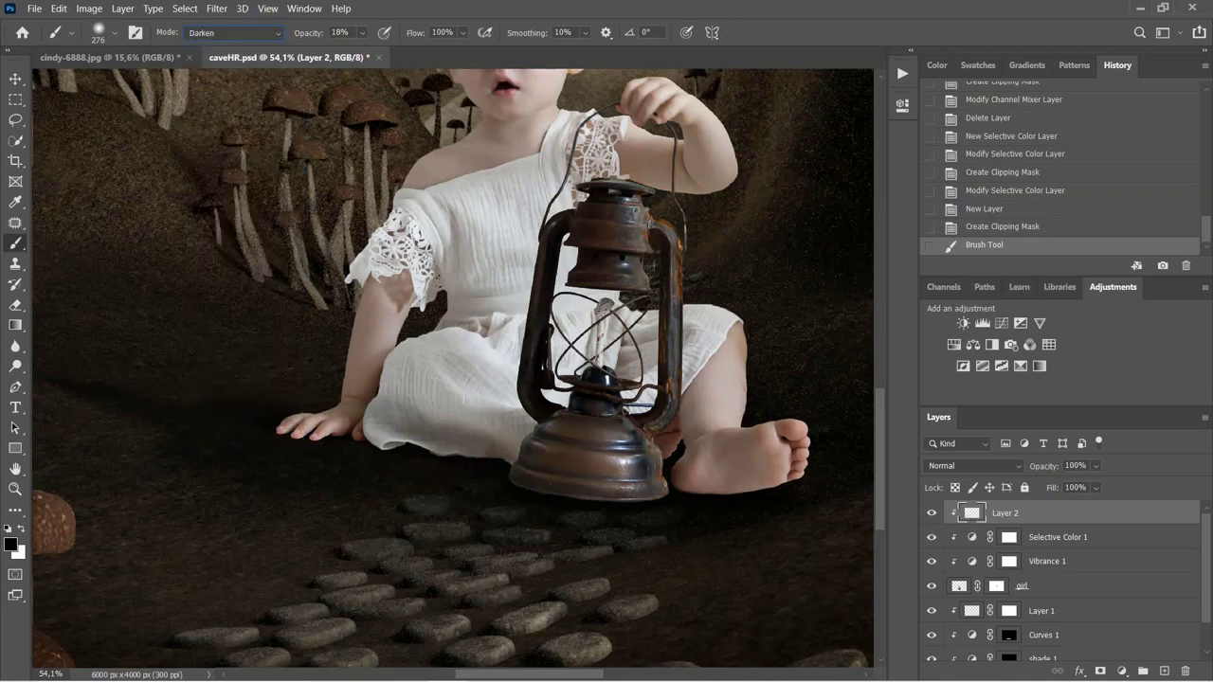
{"action": "key", "text": "ctrl+z"}
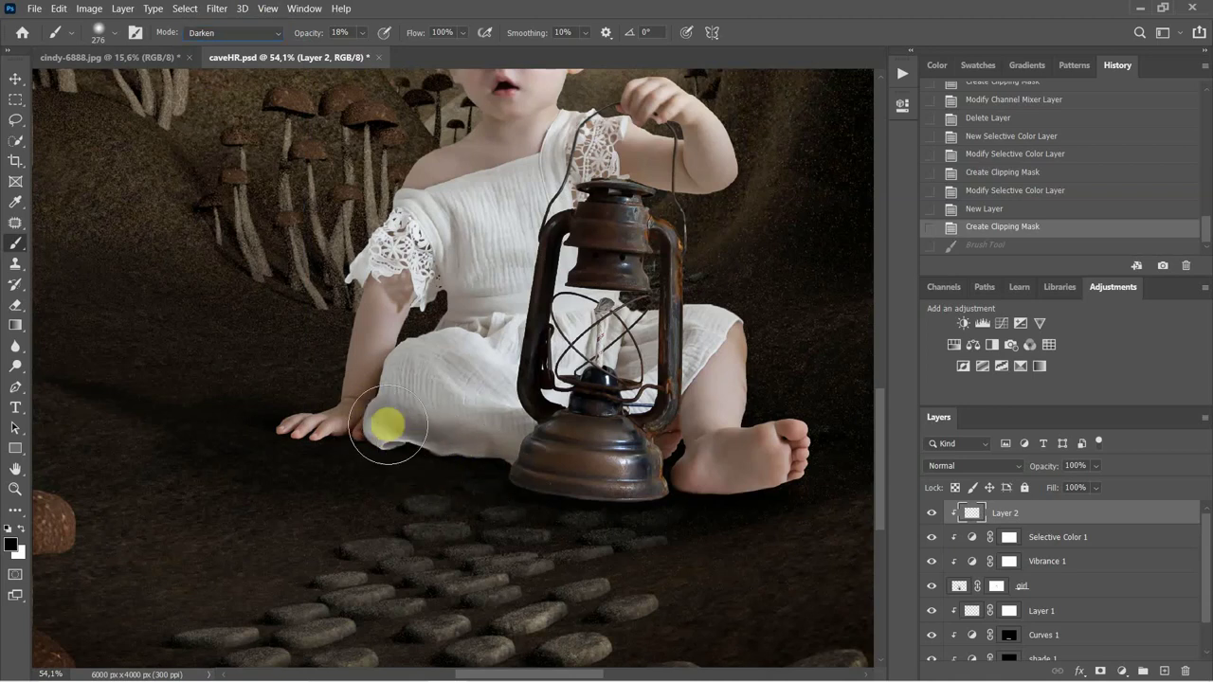
Paint shadows beside and under the toddler's hand and around the lantern base.
{"action": "mouse_move", "coordinate": [491, 469]}
{"action": "left_mouse_down"}
{"action": "mouse_move", "coordinate": [421, 461]}
{"action": "mouse_move", "coordinate": [368, 406]}
{"action": "mouse_move", "coordinate": [395, 458]}
{"action": "mouse_move", "coordinate": [380, 442]}
{"action": "mouse_move", "coordinate": [438, 459]}
{"action": "mouse_move", "coordinate": [401, 462]}
{"action": "mouse_move", "coordinate": [365, 460]}
{"action": "left_mouse_up"}
{"action": "mouse_move", "coordinate": [280, 432]}
{"action": "left_mouse_down"}
{"action": "mouse_move", "coordinate": [309, 426]}
{"action": "mouse_move", "coordinate": [319, 454]}
{"action": "left_mouse_up"}
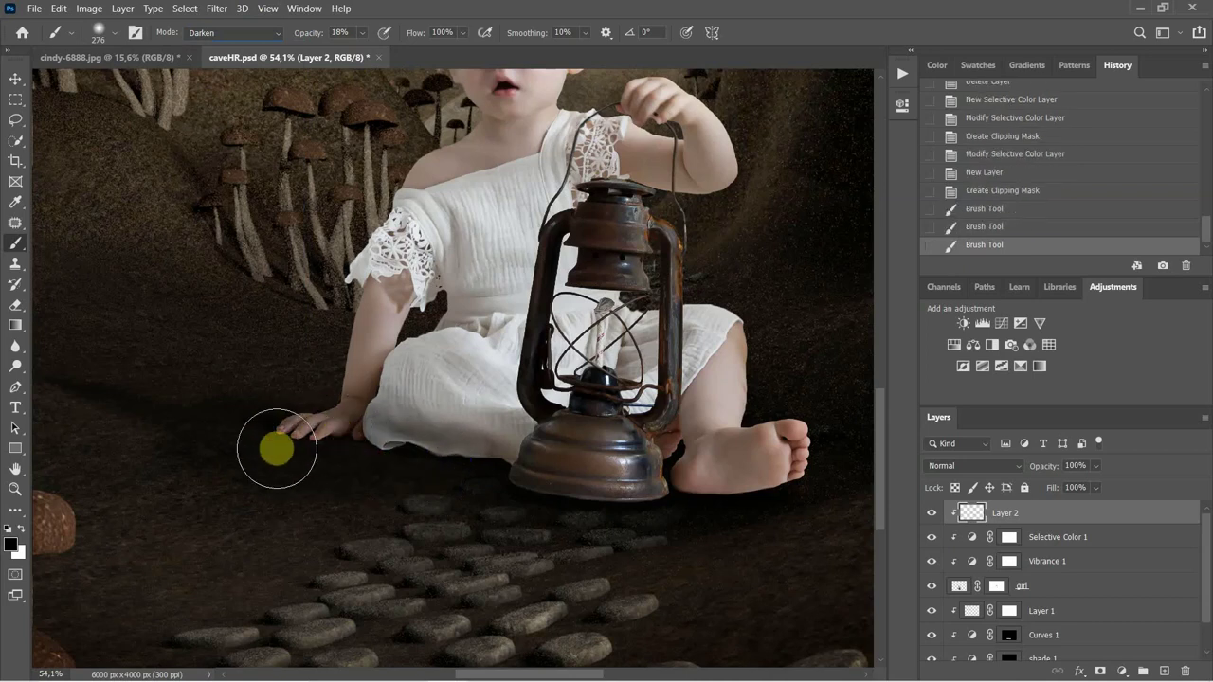
{"action": "mouse_move", "coordinate": [672, 461]}
{"action": "left_mouse_down"}
{"action": "mouse_move", "coordinate": [679, 492]}
{"action": "mouse_move", "coordinate": [714, 500]}
{"action": "mouse_move", "coordinate": [691, 501]}
{"action": "mouse_move", "coordinate": [792, 509]}
{"action": "mouse_move", "coordinate": [671, 502]}
{"action": "left_mouse_up"}
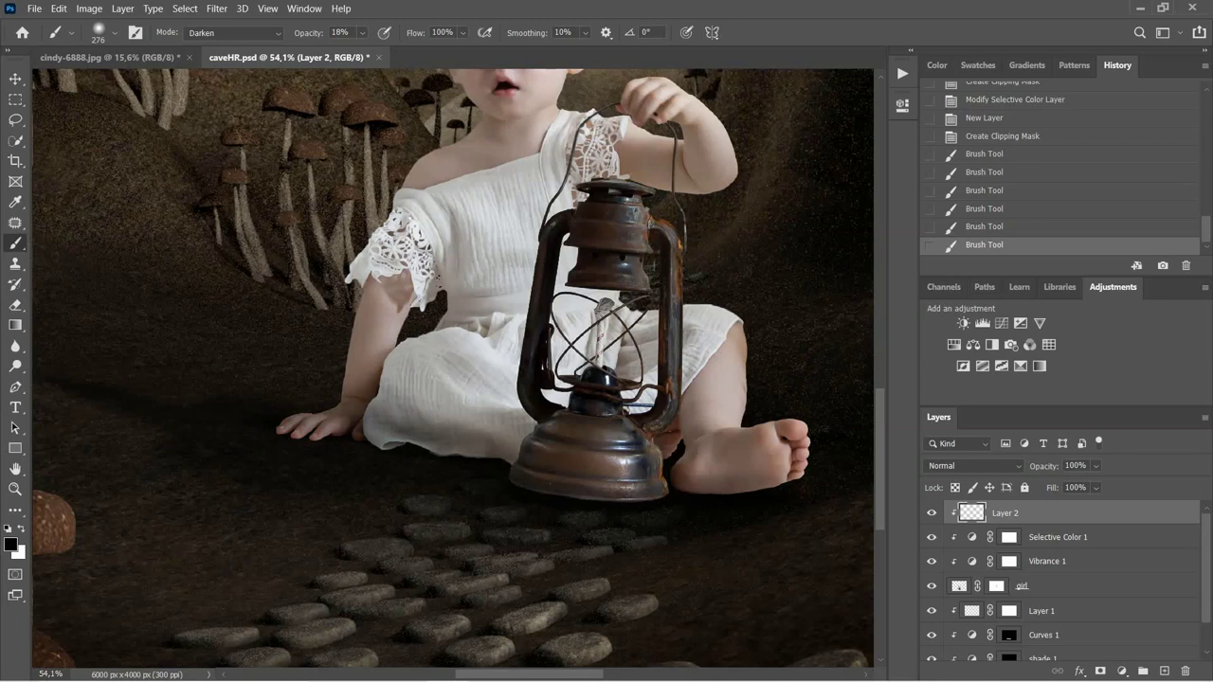
{"action": "scroll", "coordinate": [536, 465], "scroll_direction": "up", "scroll_amount": 5}
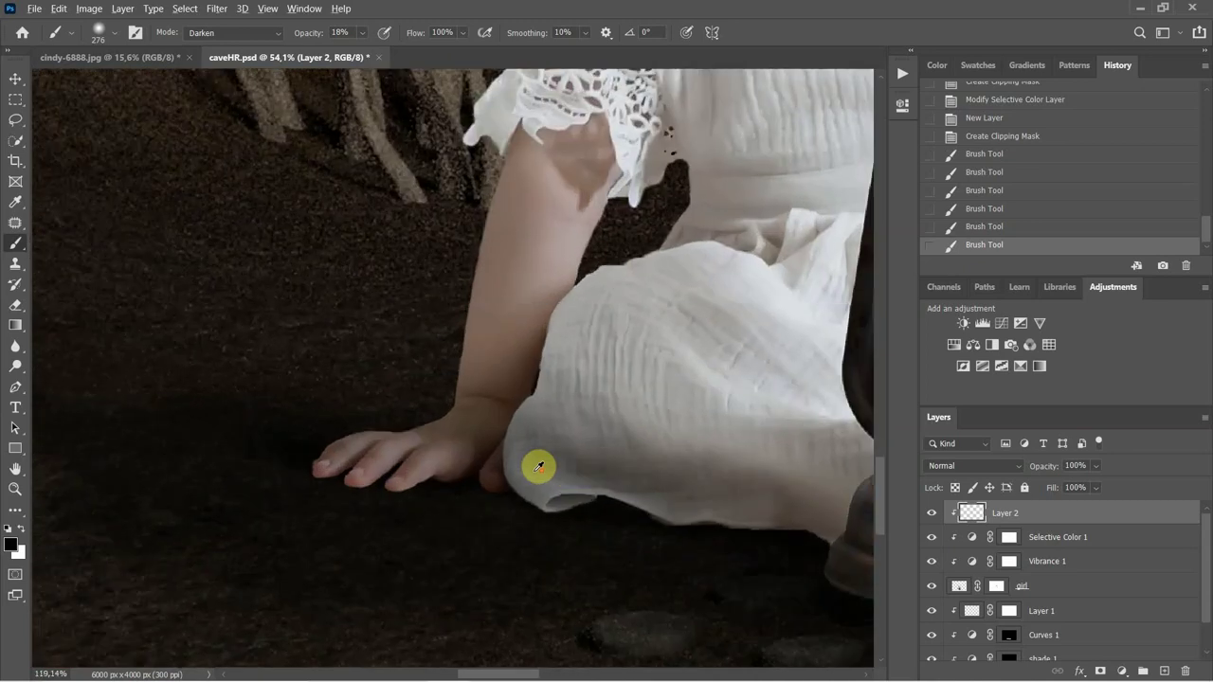
{"action": "left_click_drag", "start_coordinate": [536, 442], "coordinate": [396, 354]}
{"action": "scroll", "coordinate": [395, 354], "scroll_direction": "up", "scroll_amount": 1}
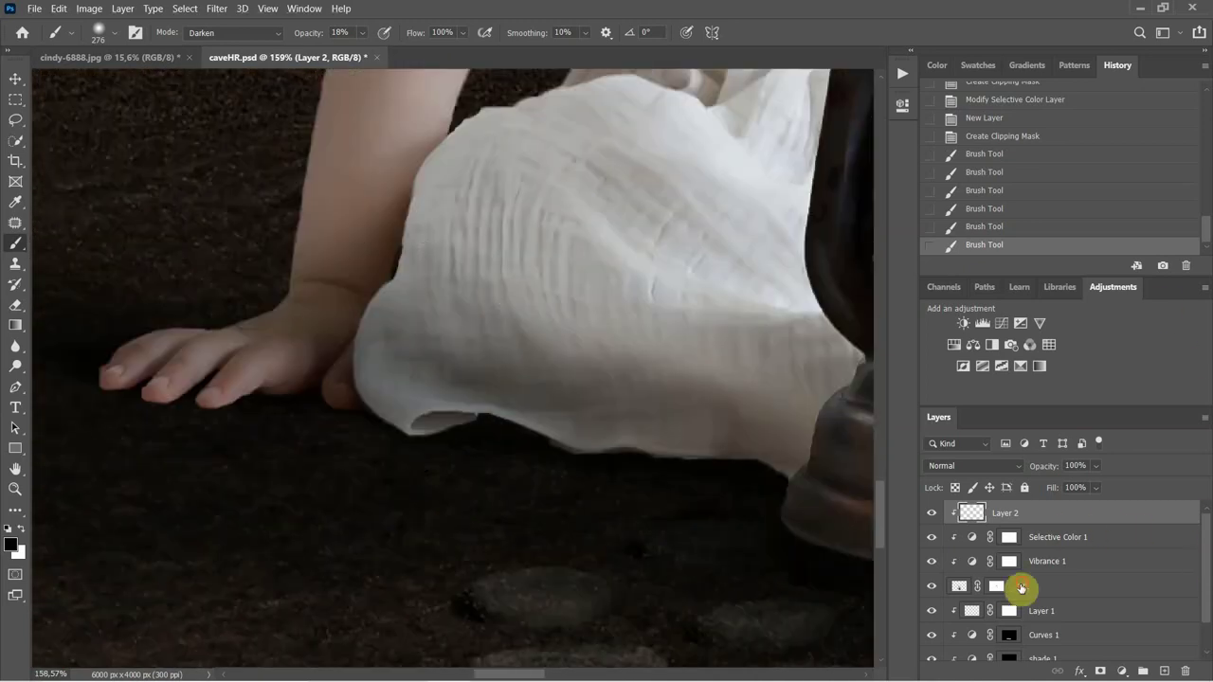
Select the girl layer and set a smaller Normal-mode brush at reduced opacity, undoing a stroke on the photo.
{"action": "left_click", "coordinate": [1021, 587]}
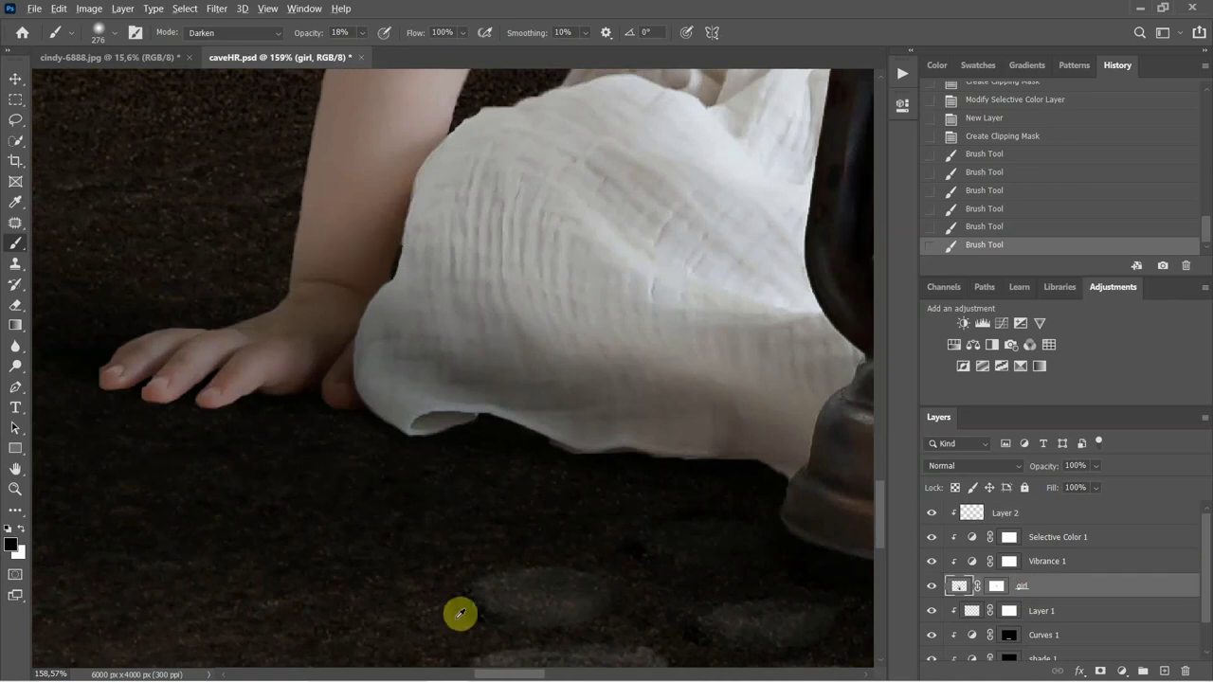
{"action": "mouse_move", "coordinate": [463, 596]}
{"action": "left_mouse_down"}
{"action": "mouse_move", "coordinate": [344, 577]}
{"action": "mouse_move", "coordinate": [338, 588]}
{"action": "left_mouse_up"}
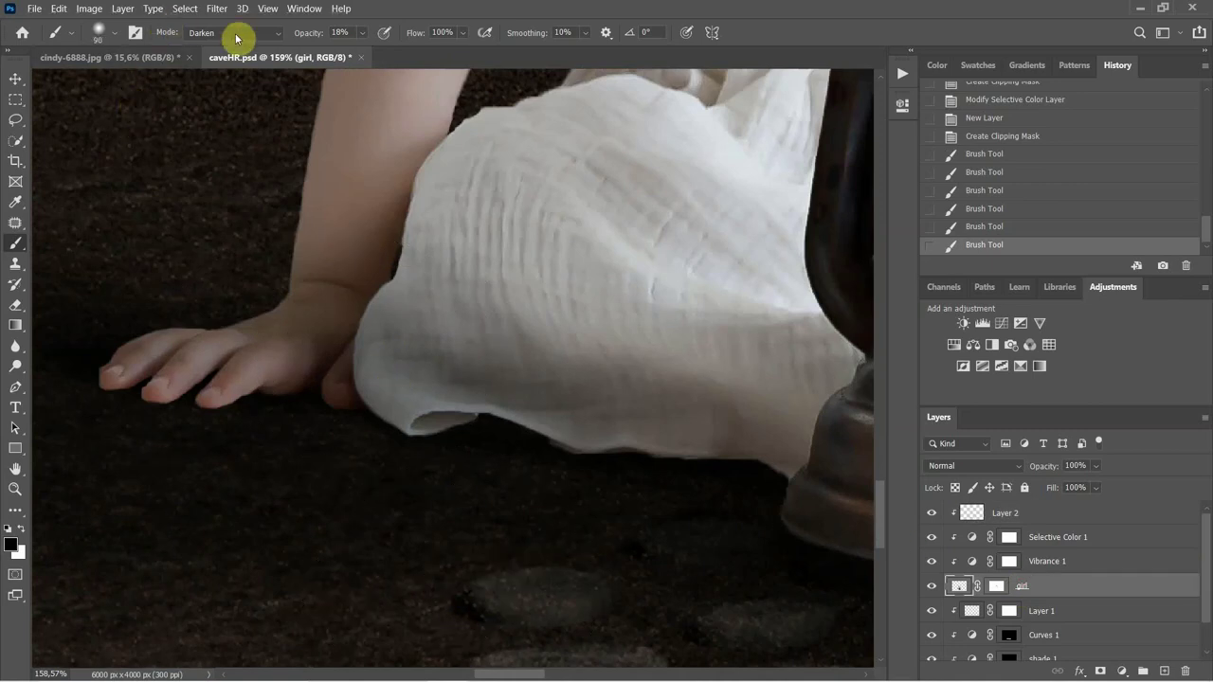
{"action": "left_click", "coordinate": [273, 42]}
{"action": "left_click", "coordinate": [249, 45]}
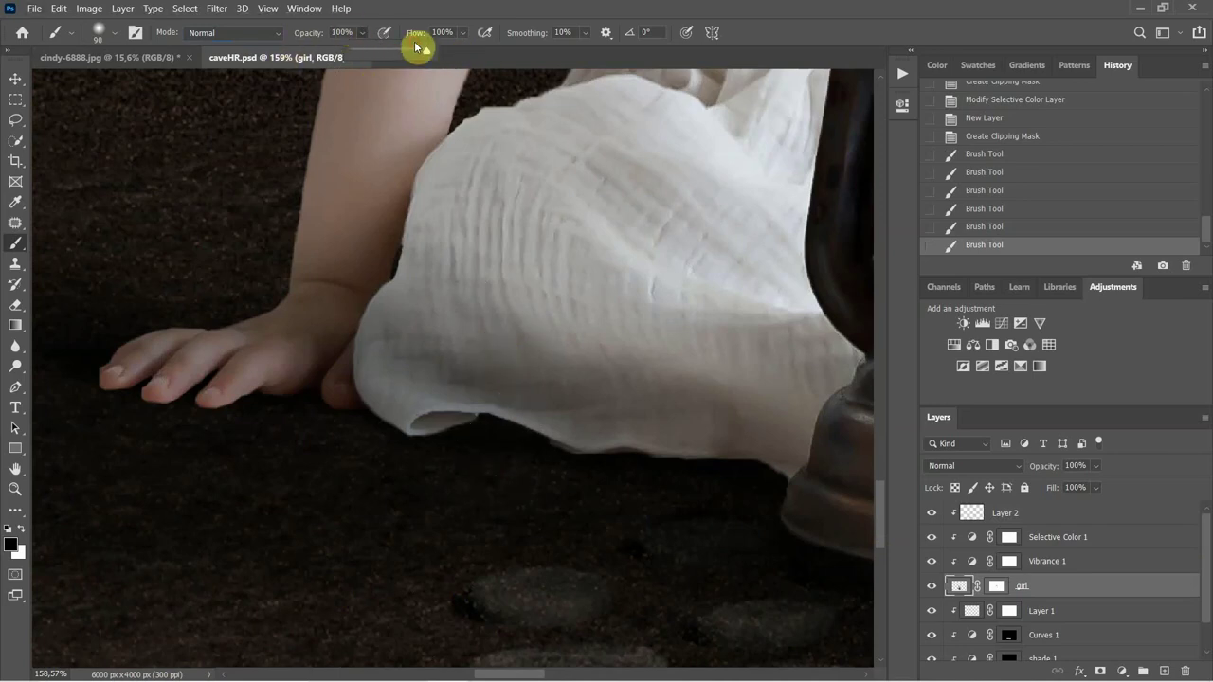
{"action": "left_click_drag", "start_coordinate": [414, 47], "coordinate": [390, 51]}
{"action": "left_click", "coordinate": [455, 474]}
{"action": "right_click", "coordinate": [460, 472], "text": "alt"}
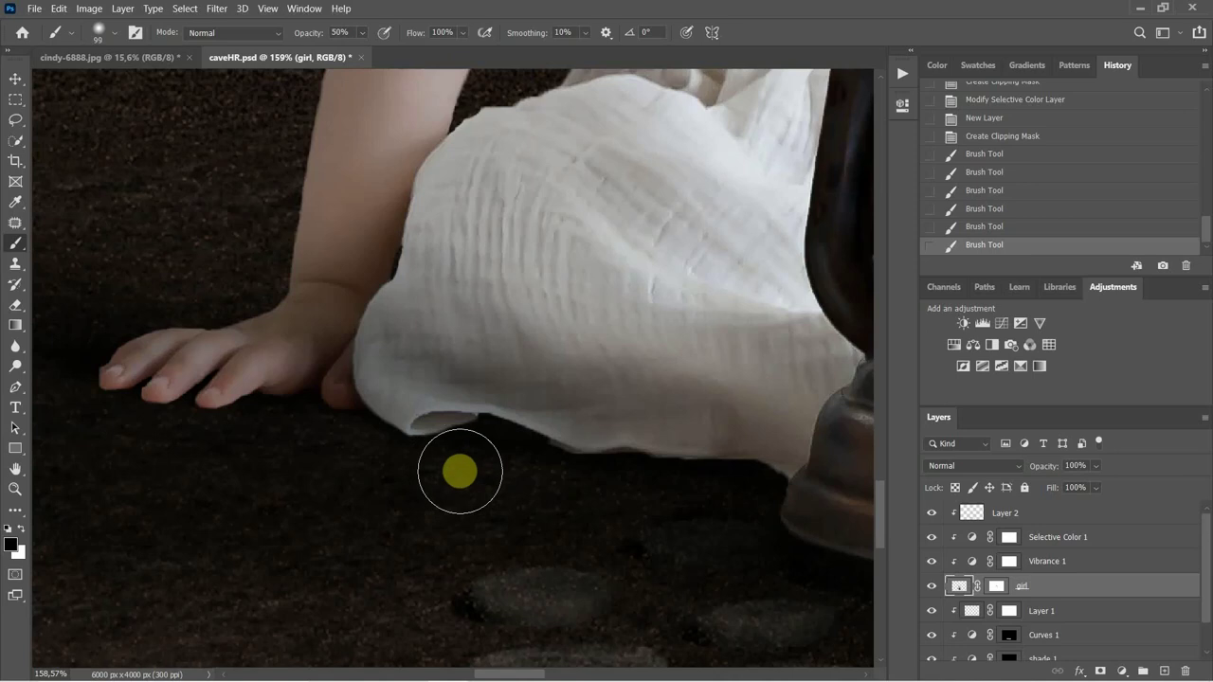
{"action": "mouse_move", "coordinate": [420, 442]}
{"action": "left_mouse_down"}
{"action": "mouse_move", "coordinate": [498, 426]}
{"action": "mouse_move", "coordinate": [555, 451]}
{"action": "mouse_move", "coordinate": [529, 465]}
{"action": "mouse_move", "coordinate": [436, 438]}
{"action": "left_mouse_up"}
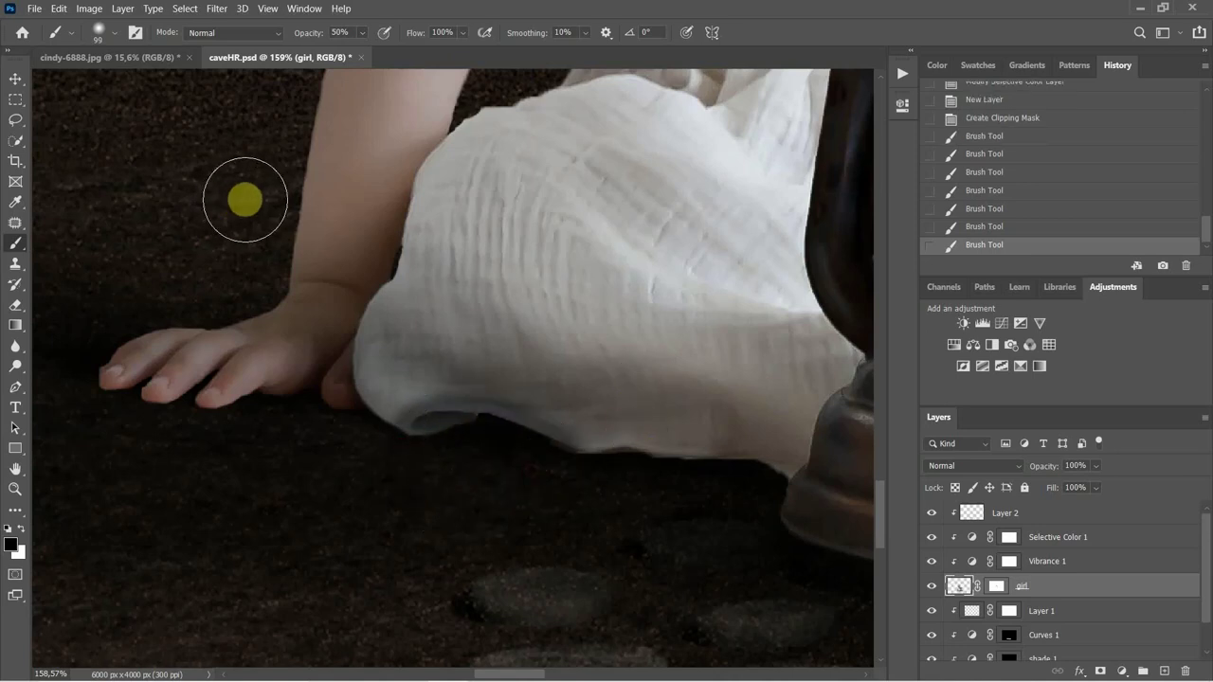
{"action": "key", "text": "ctrl+z"}
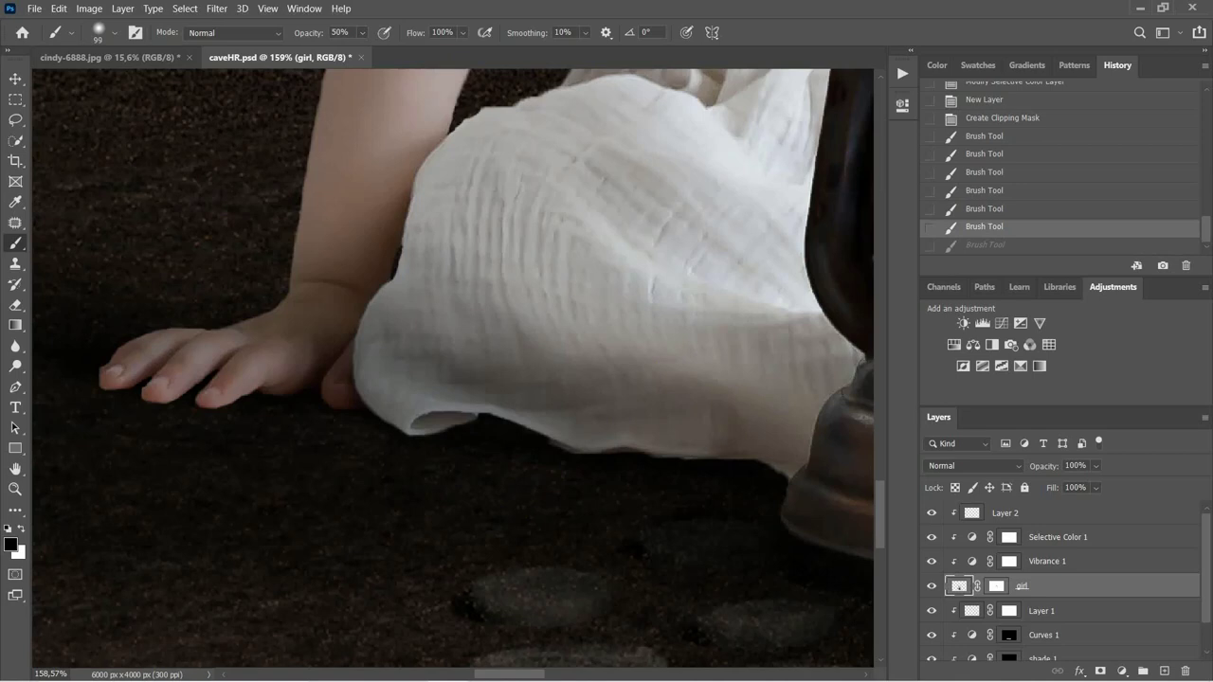
On the girl layer's mask, paint black along the dress hem with a 136 px brush.
{"action": "left_click", "coordinate": [993, 586]}
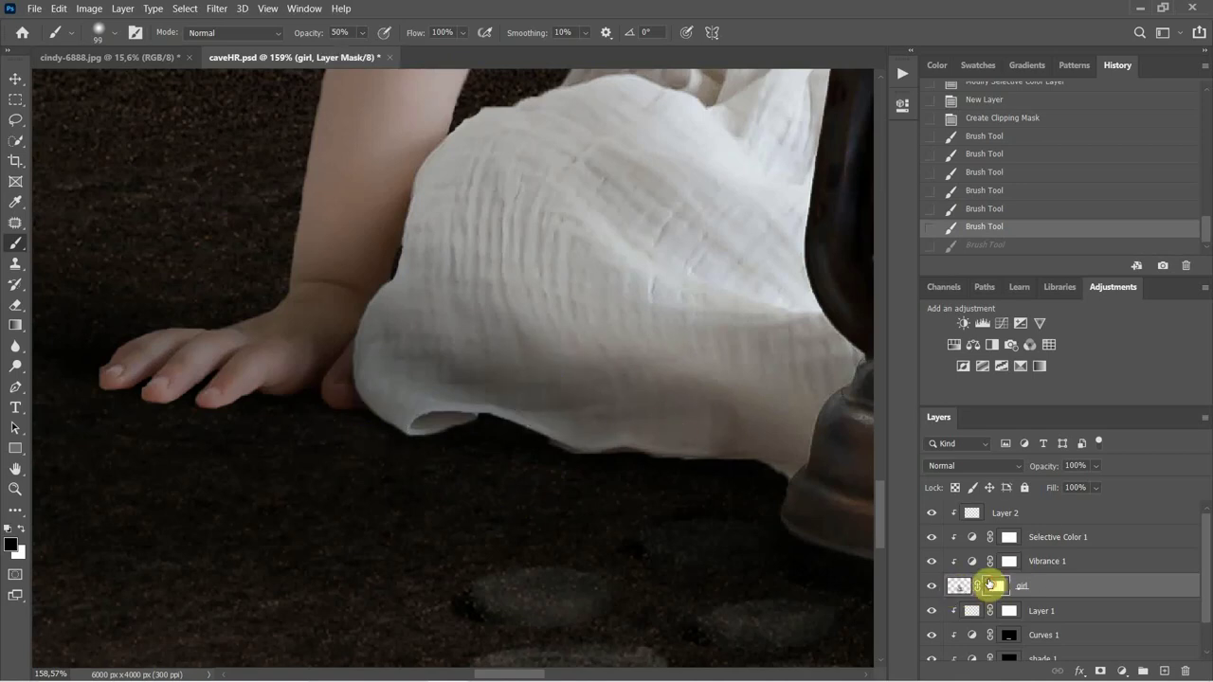
{"action": "mouse_move", "coordinate": [429, 436]}
{"action": "left_mouse_down"}
{"action": "mouse_move", "coordinate": [398, 432]}
{"action": "mouse_move", "coordinate": [383, 409]}
{"action": "mouse_move", "coordinate": [522, 447]}
{"action": "mouse_move", "coordinate": [492, 428]}
{"action": "mouse_move", "coordinate": [514, 453]}
{"action": "mouse_move", "coordinate": [382, 413]}
{"action": "left_mouse_up"}
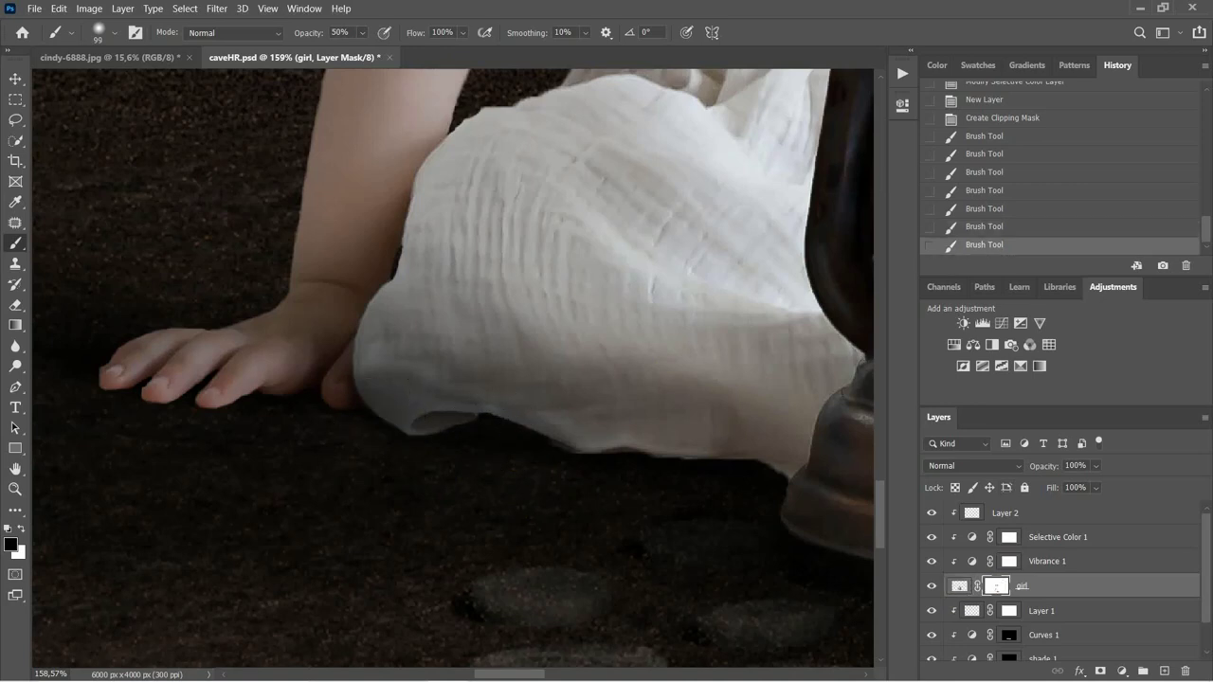
{"action": "key", "text": "ctrl+z"}
{"action": "right_click", "coordinate": [408, 337], "text": "alt"}
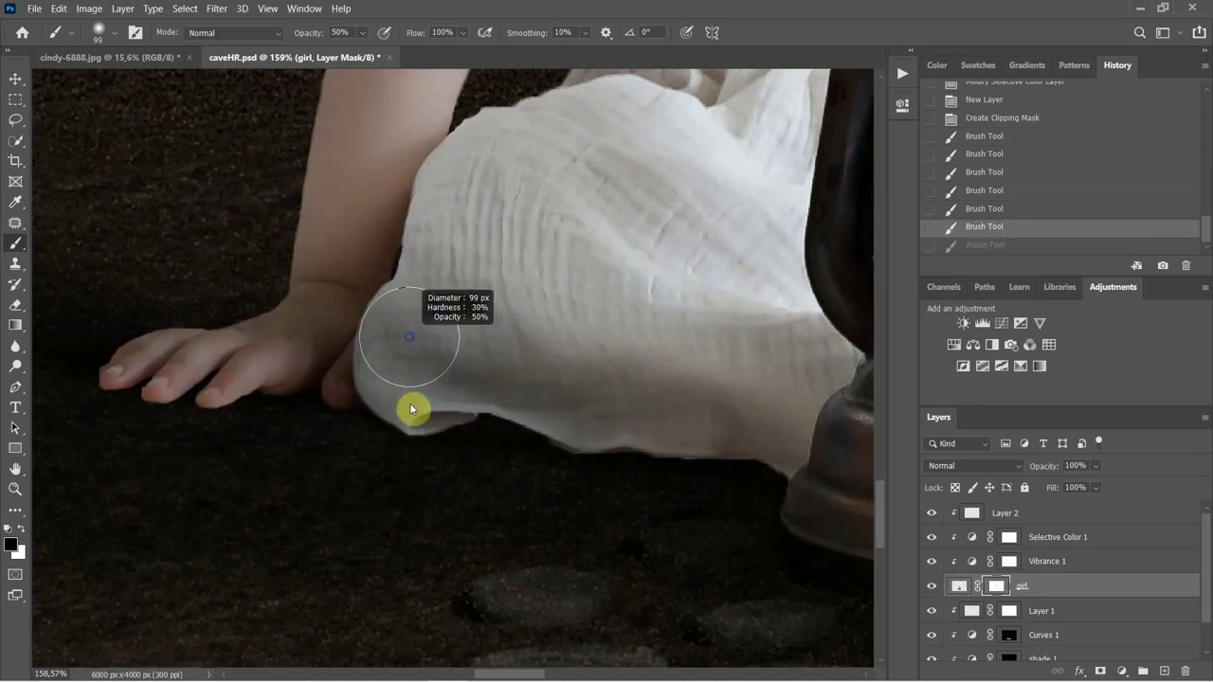
{"action": "mouse_move", "coordinate": [430, 128]}
{"action": "left_mouse_down"}
{"action": "mouse_move", "coordinate": [439, 319]}
{"action": "mouse_move", "coordinate": [465, 347]}
{"action": "mouse_move", "coordinate": [441, 217]}
{"action": "left_mouse_up"}
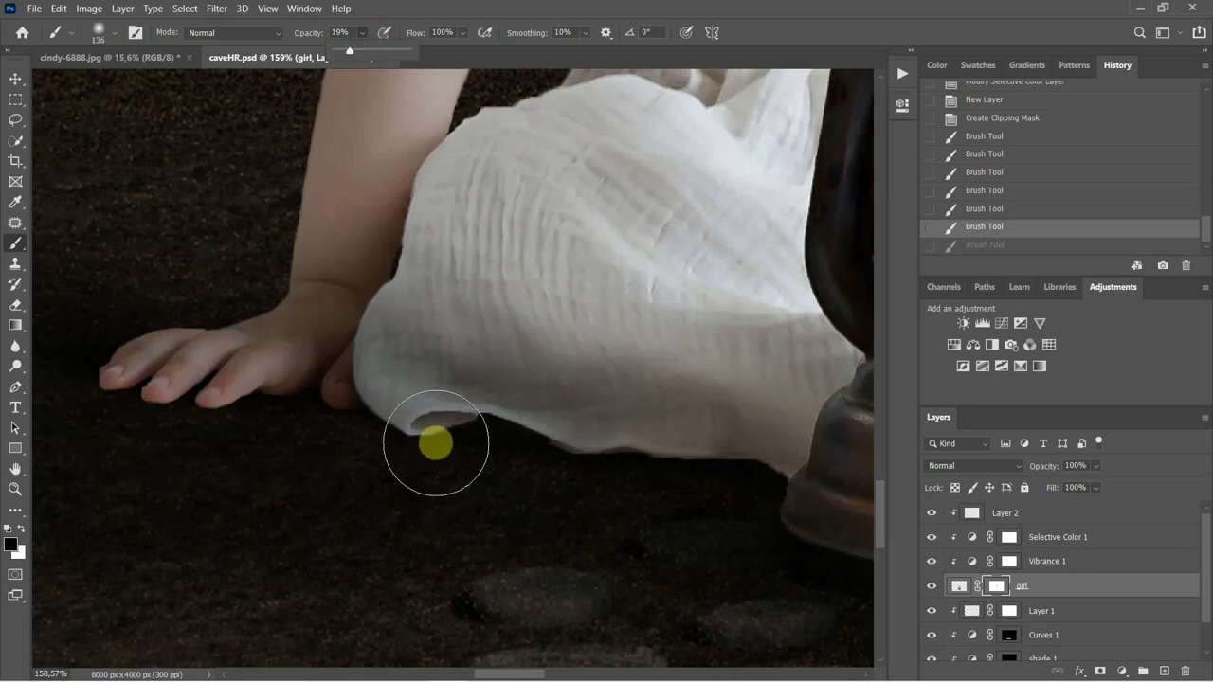
{"action": "mouse_move", "coordinate": [433, 423]}
{"action": "left_mouse_down"}
{"action": "mouse_move", "coordinate": [517, 439]}
{"action": "mouse_move", "coordinate": [411, 418]}
{"action": "mouse_move", "coordinate": [445, 432]}
{"action": "mouse_move", "coordinate": [380, 398]}
{"action": "mouse_move", "coordinate": [383, 372]}
{"action": "mouse_move", "coordinate": [410, 423]}
{"action": "mouse_move", "coordinate": [682, 488]}
{"action": "mouse_move", "coordinate": [633, 468]}
{"action": "mouse_move", "coordinate": [729, 465]}
{"action": "mouse_move", "coordinate": [446, 419]}
{"action": "mouse_move", "coordinate": [472, 415]}
{"action": "mouse_move", "coordinate": [381, 379]}
{"action": "mouse_move", "coordinate": [394, 310]}
{"action": "mouse_move", "coordinate": [391, 380]}
{"action": "mouse_move", "coordinate": [606, 476]}
{"action": "mouse_move", "coordinate": [590, 459]}
{"action": "mouse_move", "coordinate": [498, 439]}
{"action": "mouse_move", "coordinate": [781, 482]}
{"action": "mouse_move", "coordinate": [363, 394]}
{"action": "mouse_move", "coordinate": [553, 447]}
{"action": "mouse_move", "coordinate": [406, 403]}
{"action": "mouse_move", "coordinate": [364, 370]}
{"action": "mouse_move", "coordinate": [358, 405]}
{"action": "left_mouse_up"}
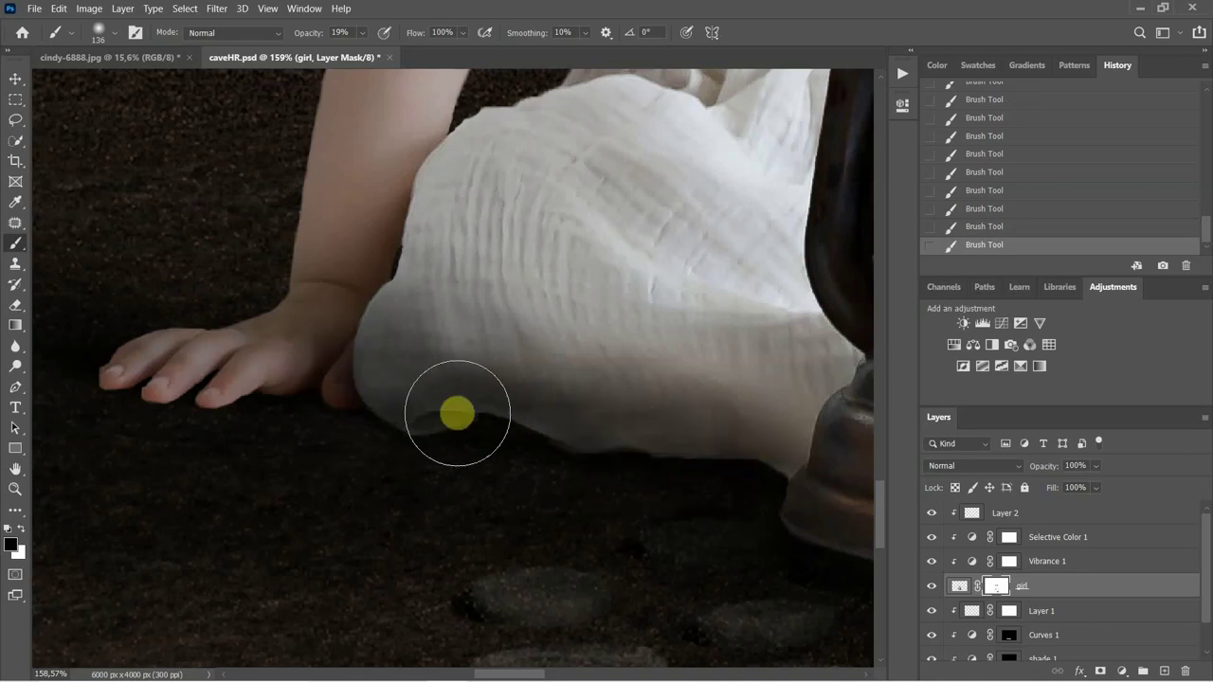
Zoom into the dress hem and select the Patch Tool.
{"action": "scroll", "coordinate": [360, 422], "scroll_direction": "down", "scroll_amount": 5}
{"action": "scroll", "coordinate": [337, 411], "scroll_direction": "down", "scroll_amount": 4}
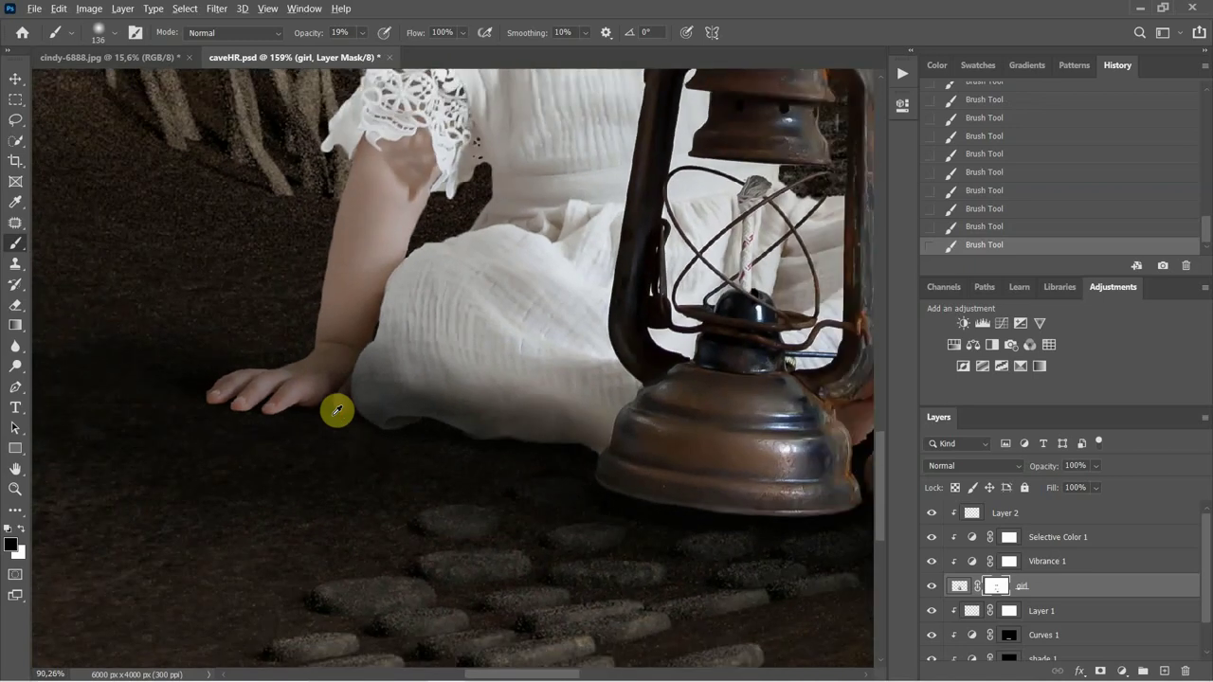
{"action": "scroll", "coordinate": [334, 409], "scroll_direction": "down", "scroll_amount": 1}
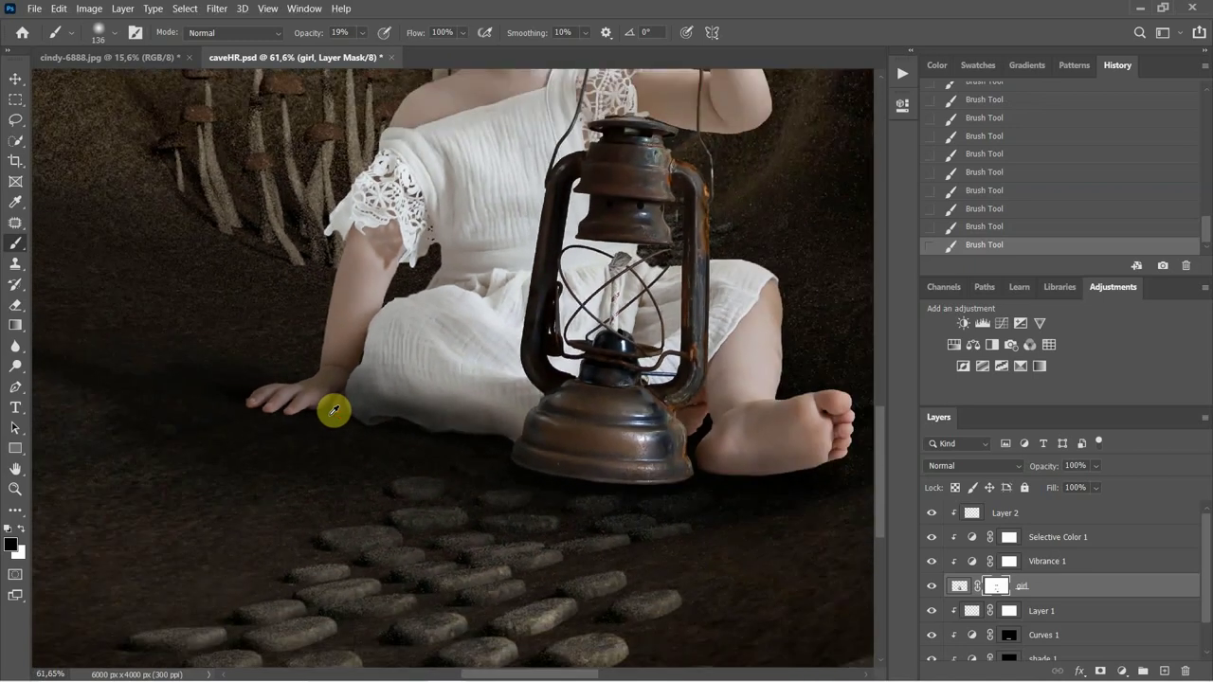
{"action": "scroll", "coordinate": [364, 423], "scroll_direction": "up", "scroll_amount": 8}
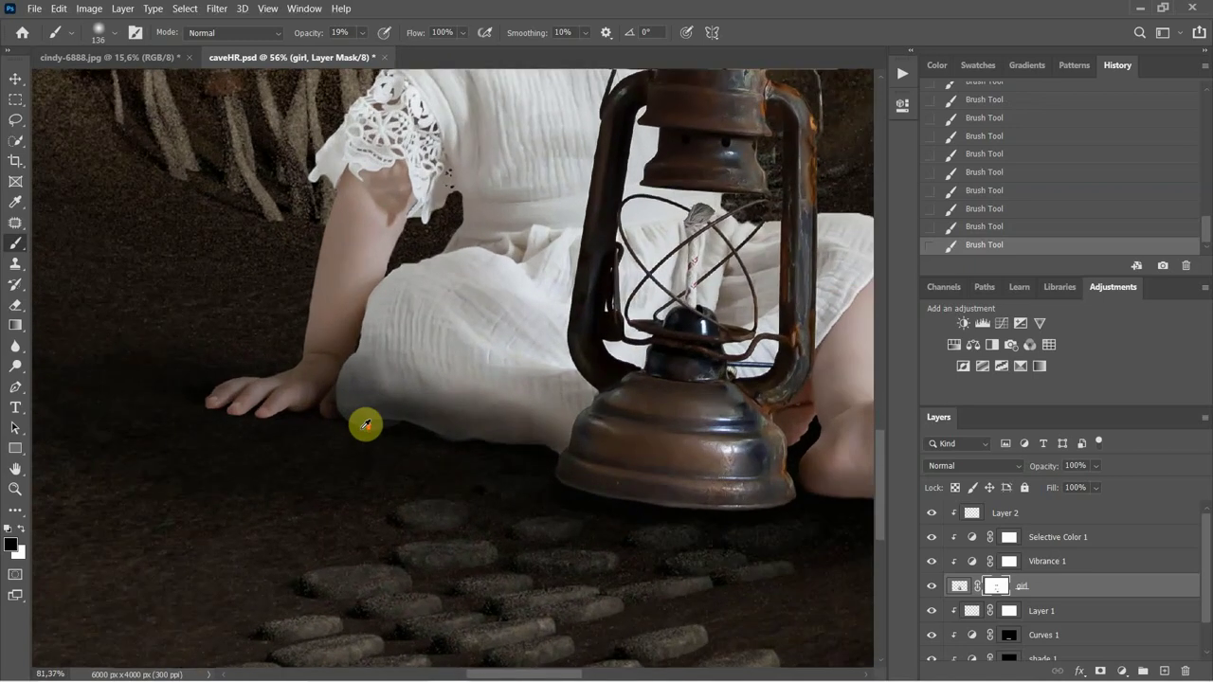
{"action": "scroll", "coordinate": [490, 415], "scroll_direction": "up", "scroll_amount": 3}
{"action": "scroll", "coordinate": [492, 418], "scroll_direction": "up", "scroll_amount": 8}
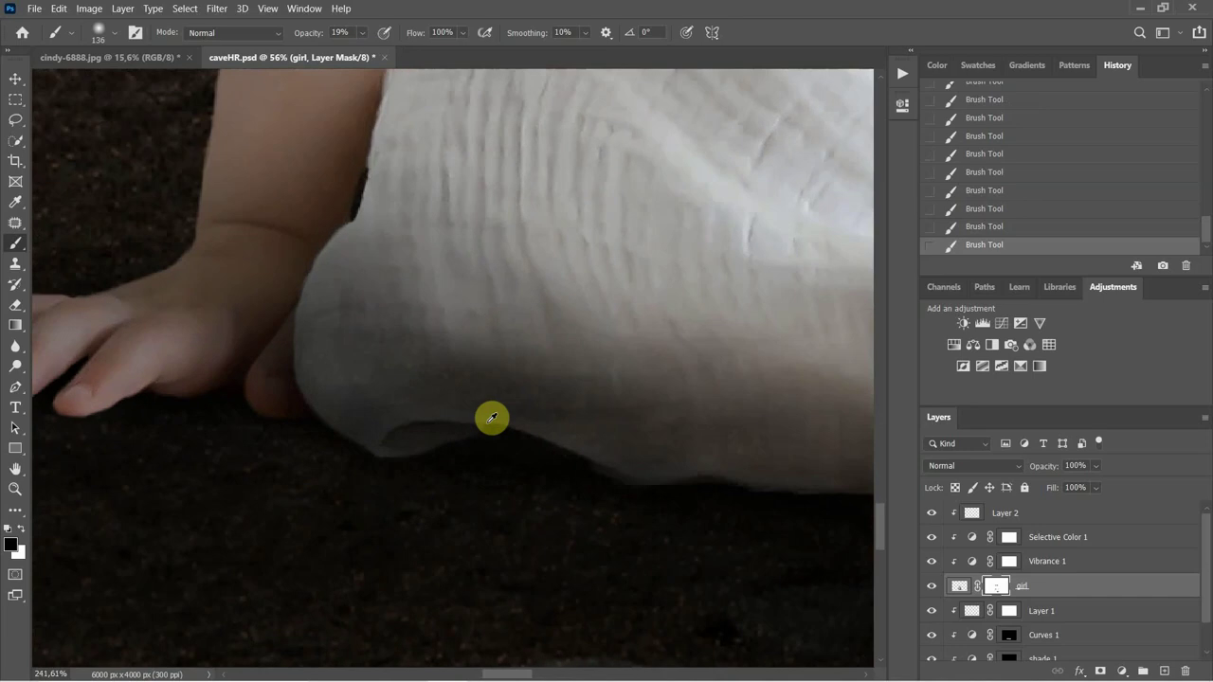
{"action": "scroll", "coordinate": [514, 367], "scroll_direction": "up", "scroll_amount": 6}
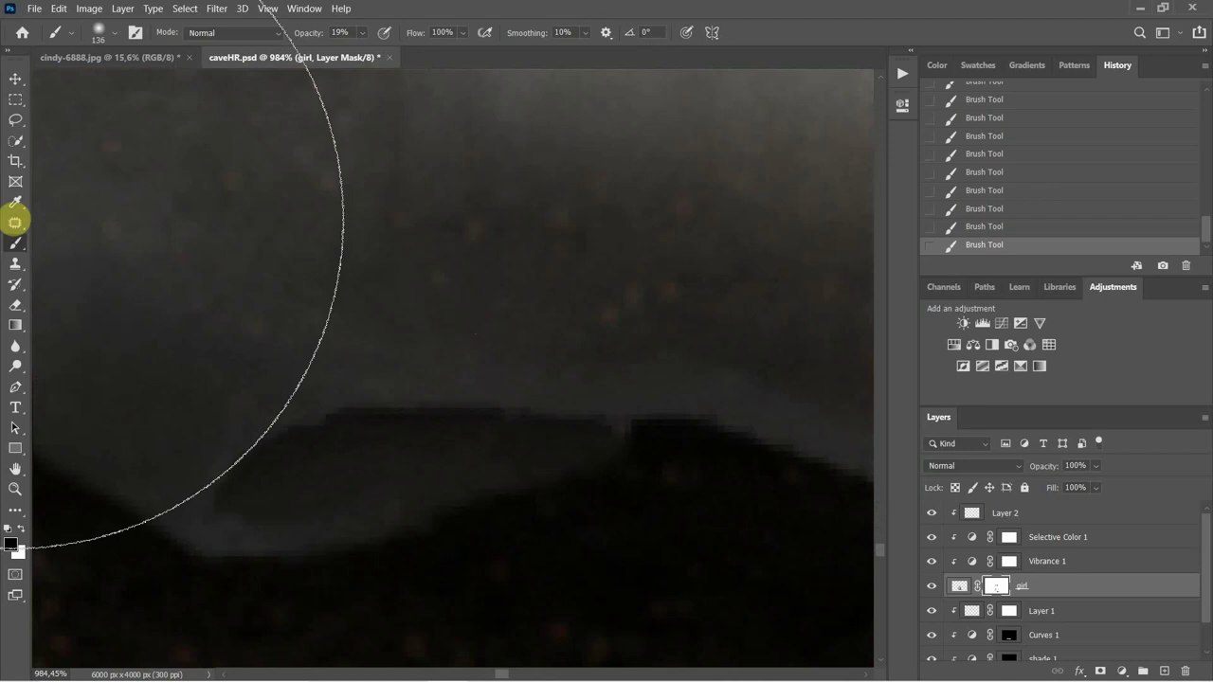
{"action": "left_click", "coordinate": [15, 222]}
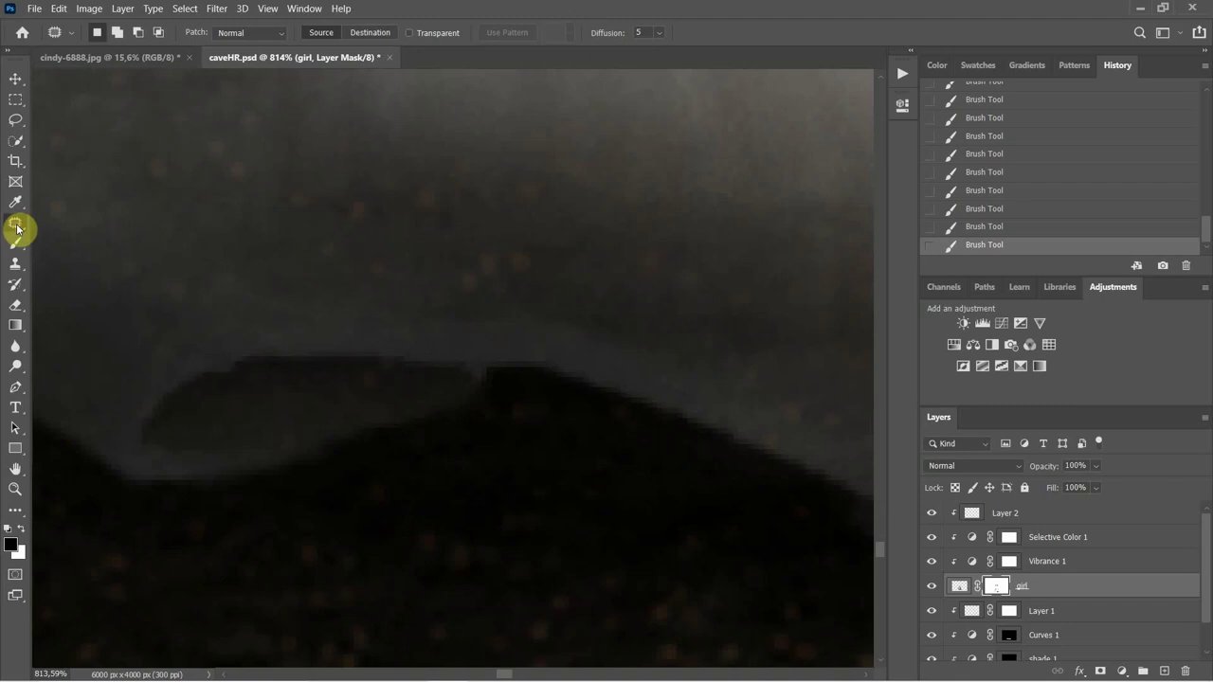
{"action": "right_click", "coordinate": [16, 227]}
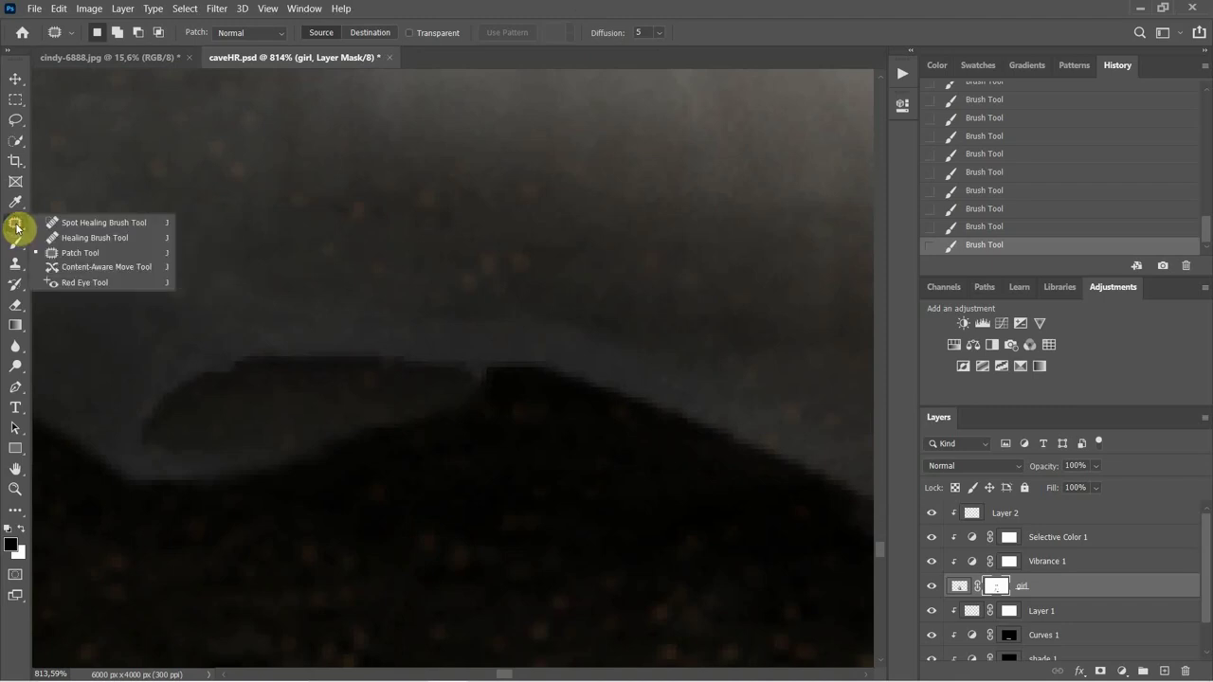
{"action": "left_click", "coordinate": [439, 304]}
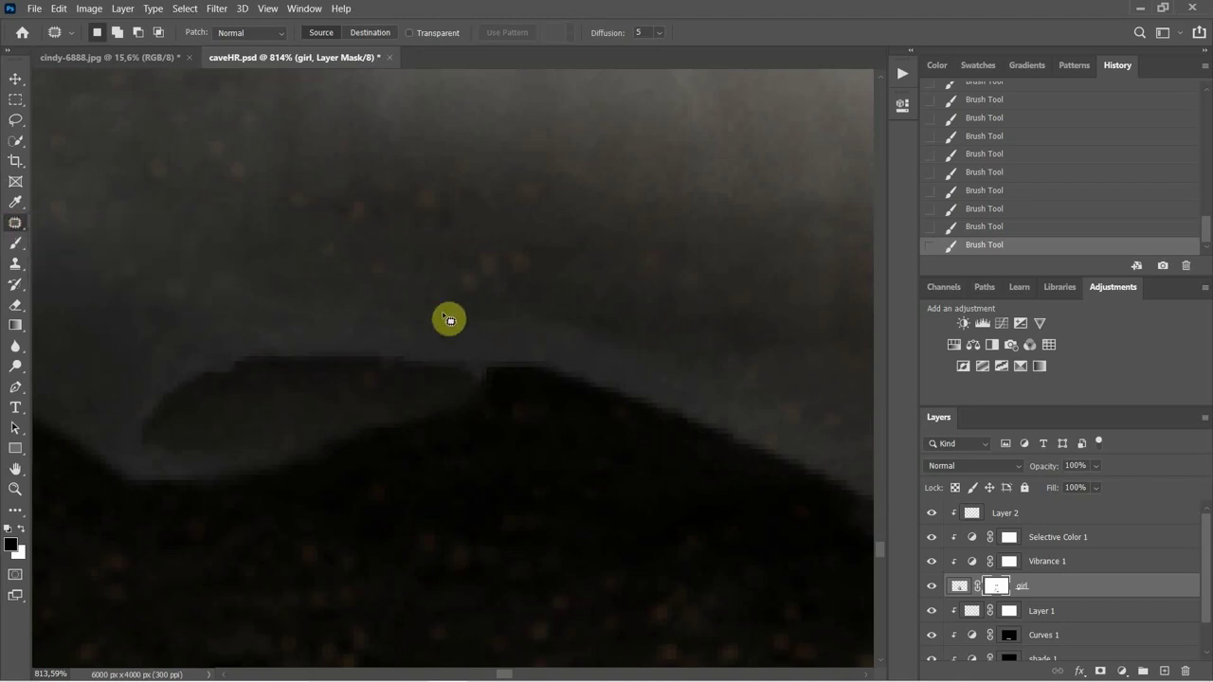
Outline the dark hem notch on the girl layer's pixels and drag it onto clean fabric above.
{"action": "left_click_drag", "start_coordinate": [363, 362], "coordinate": [423, 357]}
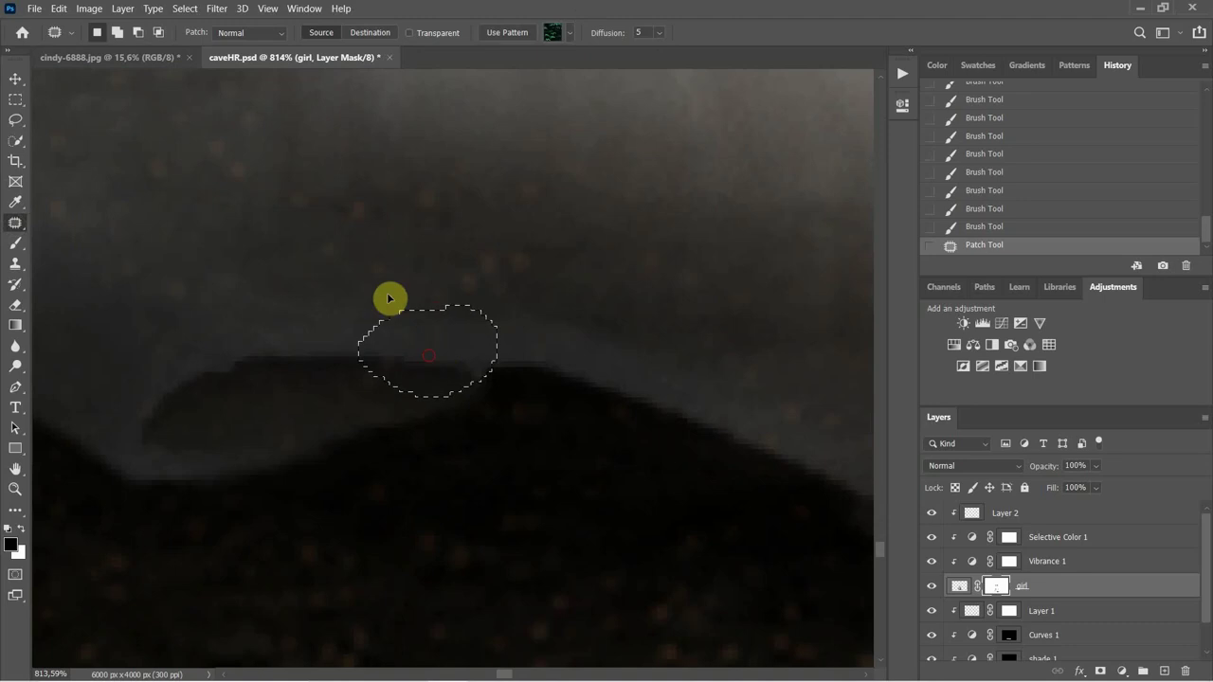
{"action": "left_click_drag", "start_coordinate": [386, 267], "coordinate": [420, 237]}
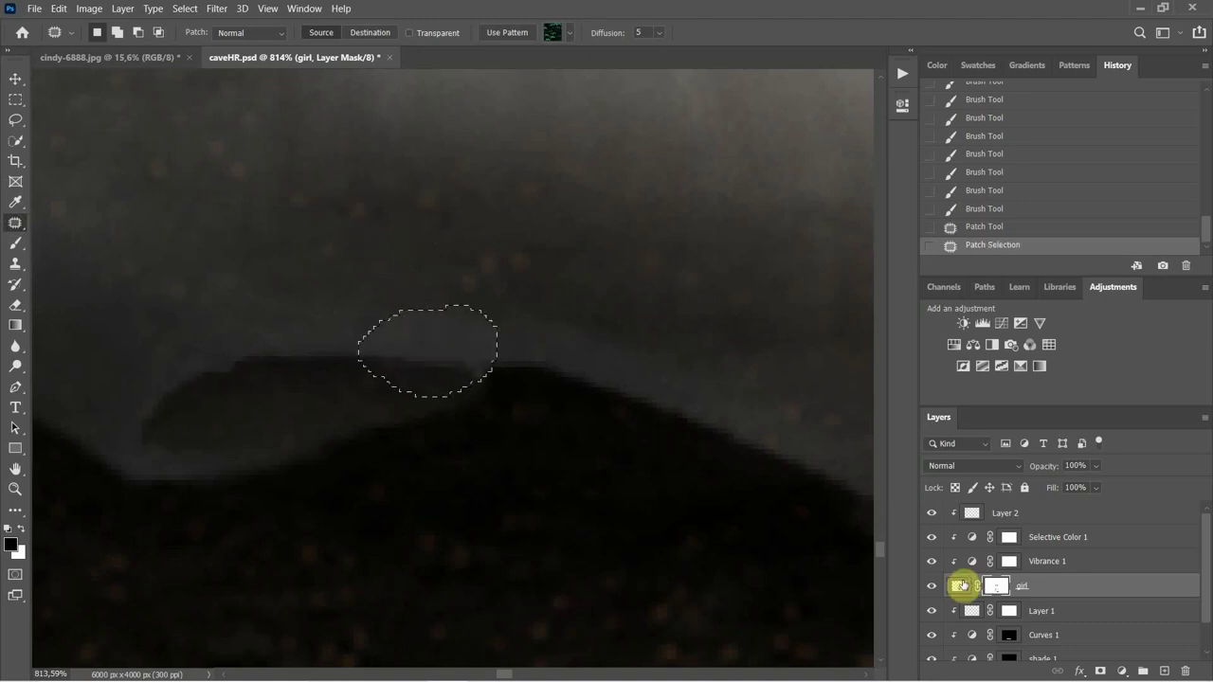
{"action": "left_click", "coordinate": [961, 585]}
{"action": "left_click_drag", "start_coordinate": [442, 366], "coordinate": [471, 220]}
Apply the hem patch, deselect, and return to the girl layer's mask.
{"action": "left_click", "coordinate": [354, 306]}
{"action": "left_click", "coordinate": [254, 292]}
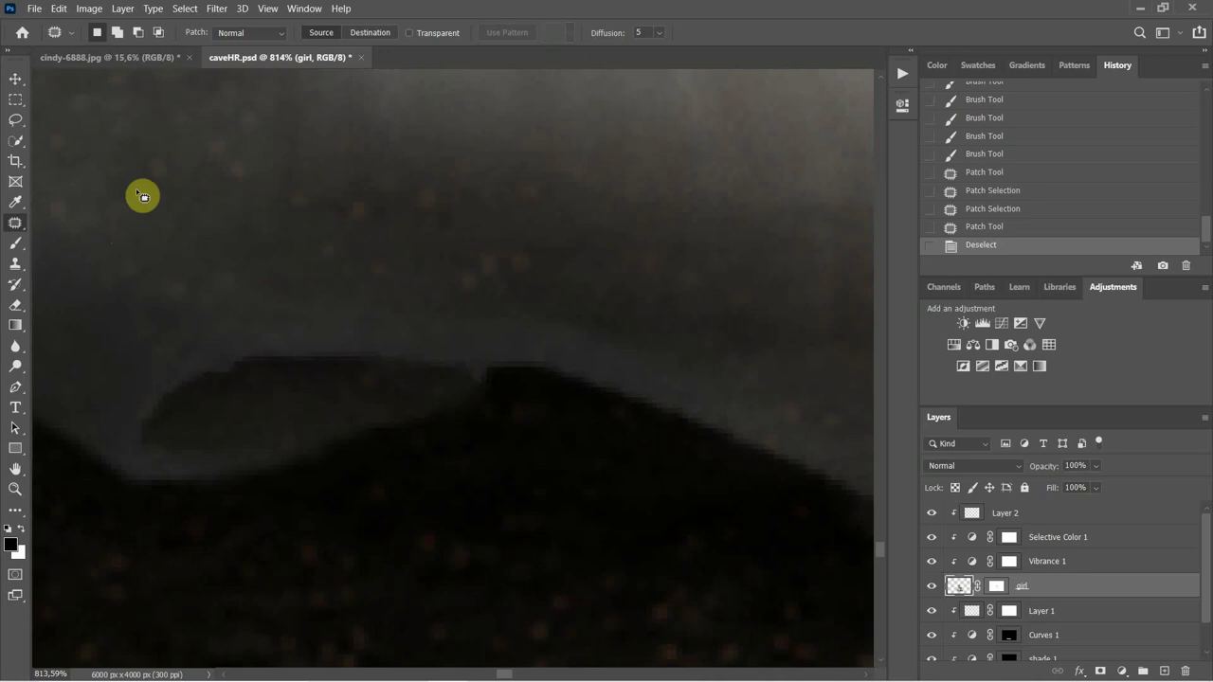
{"action": "left_click", "coordinate": [993, 586]}
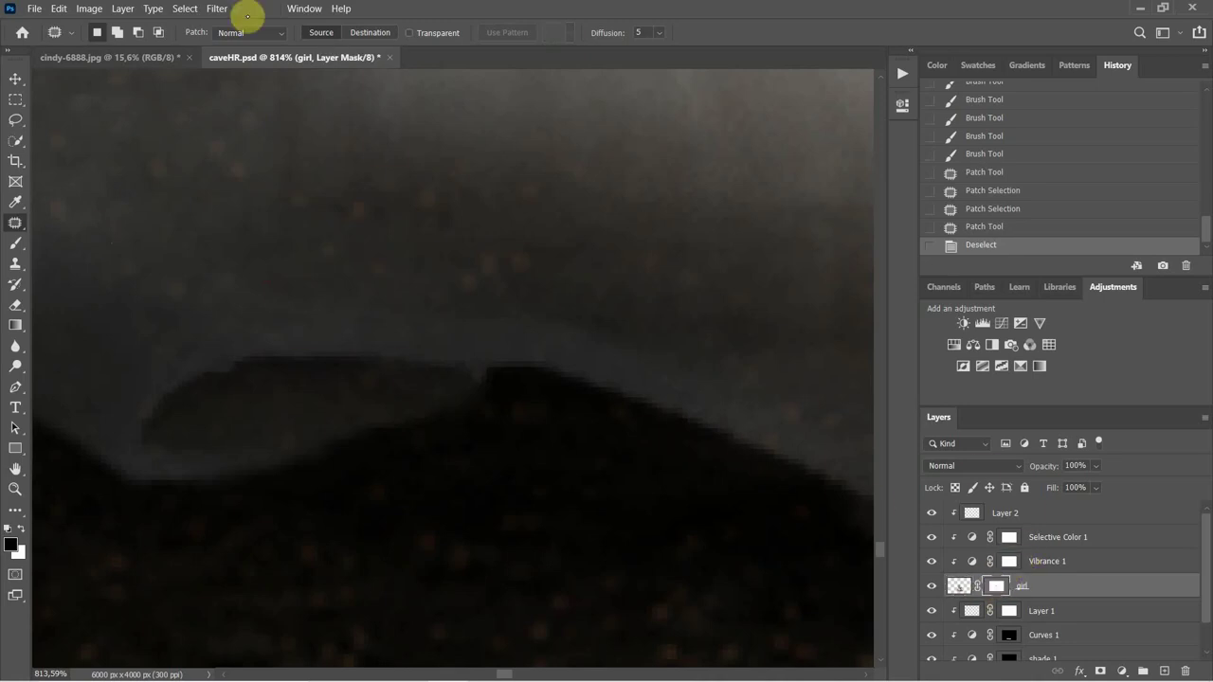
{"action": "left_click", "coordinate": [16, 243]}
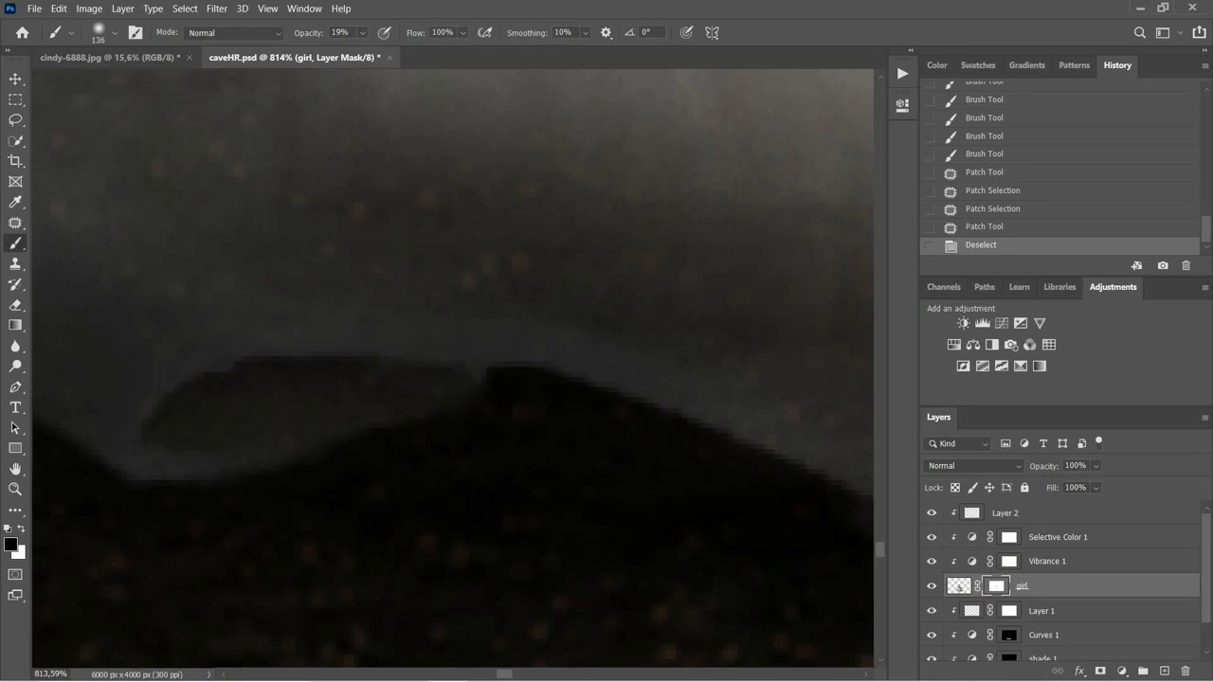
Paint black at 100% opacity with a 36 px brush to hide the hem's stray edge.
{"action": "left_click", "coordinate": [363, 33]}
{"action": "left_click_drag", "start_coordinate": [380, 53], "coordinate": [425, 50]}
{"action": "left_click_drag", "start_coordinate": [545, 426], "coordinate": [461, 408]}
{"action": "mouse_move", "coordinate": [658, 460]}
{"action": "left_mouse_down"}
{"action": "mouse_move", "coordinate": [631, 436]}
{"action": "mouse_move", "coordinate": [544, 409]}
{"action": "left_mouse_up"}
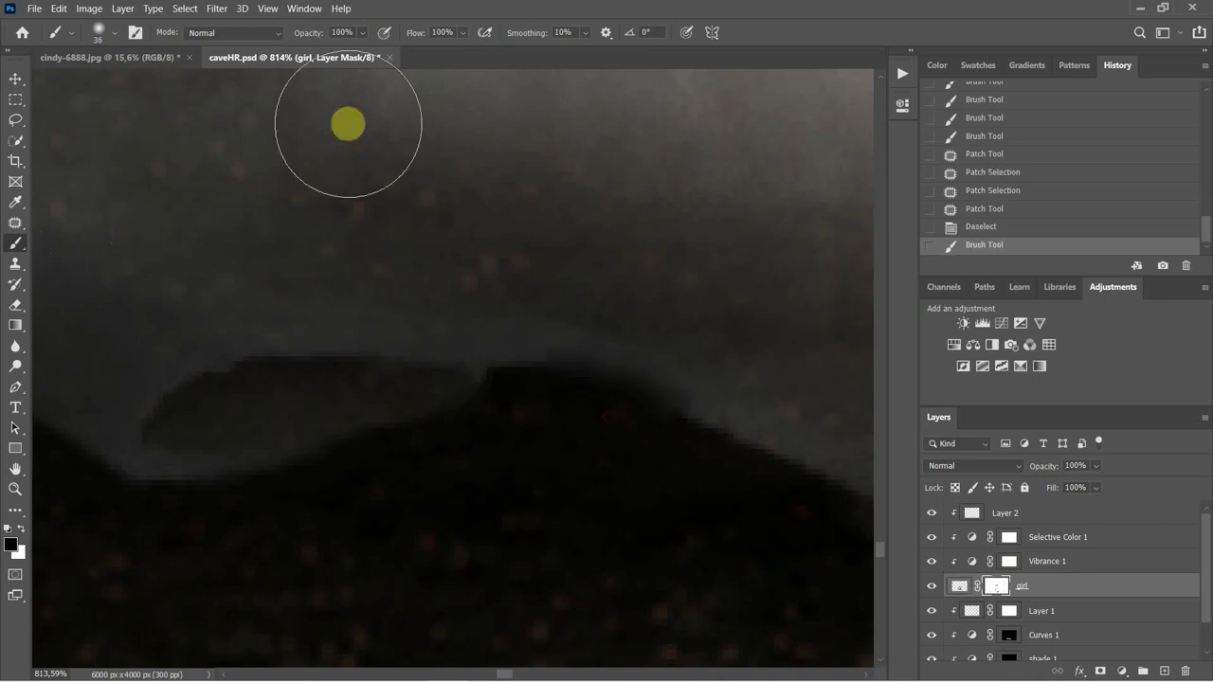
{"action": "mouse_move", "coordinate": [628, 441]}
{"action": "left_mouse_down"}
{"action": "mouse_move", "coordinate": [133, 438]}
{"action": "mouse_move", "coordinate": [432, 385]}
{"action": "mouse_move", "coordinate": [203, 386]}
{"action": "mouse_move", "coordinate": [407, 390]}
{"action": "mouse_move", "coordinate": [191, 456]}
{"action": "mouse_move", "coordinate": [344, 423]}
{"action": "left_mouse_up"}
{"action": "left_click_drag", "start_coordinate": [392, 298], "coordinate": [156, 231]}
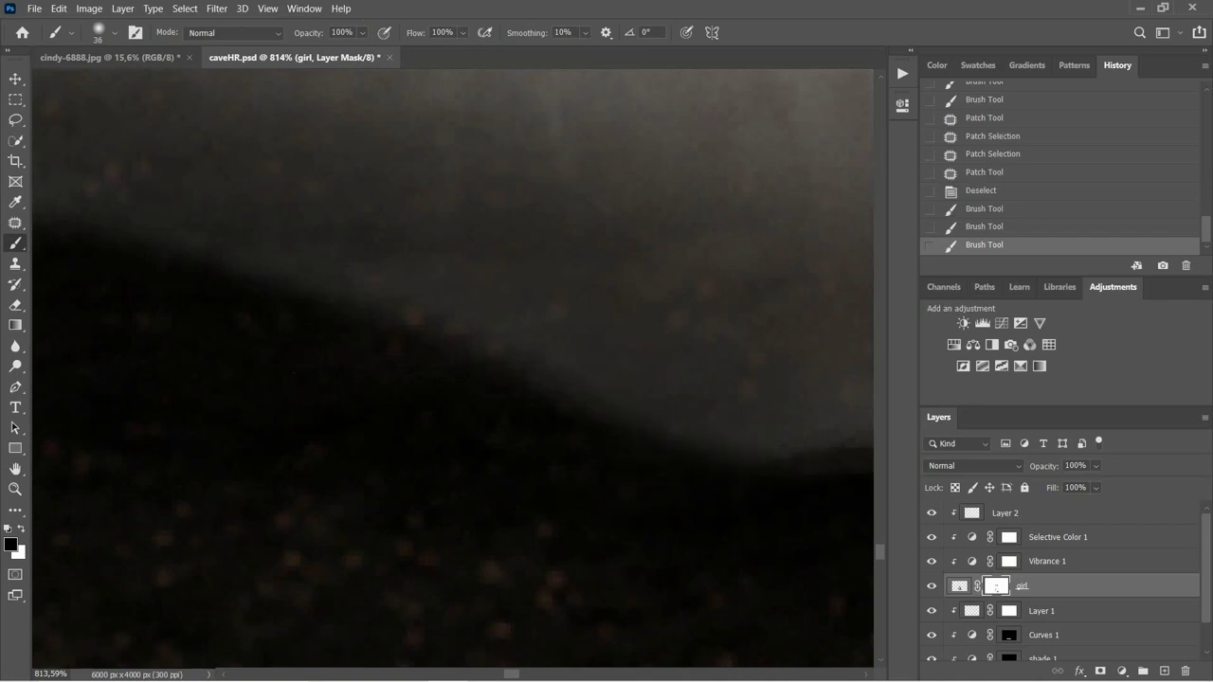
{"action": "left_click_drag", "start_coordinate": [423, 399], "coordinate": [617, 414]}
{"action": "mouse_move", "coordinate": [392, 422]}
{"action": "left_mouse_down"}
{"action": "mouse_move", "coordinate": [501, 417]}
{"action": "mouse_move", "coordinate": [408, 420]}
{"action": "mouse_move", "coordinate": [612, 449]}
{"action": "mouse_move", "coordinate": [503, 401]}
{"action": "left_mouse_up"}
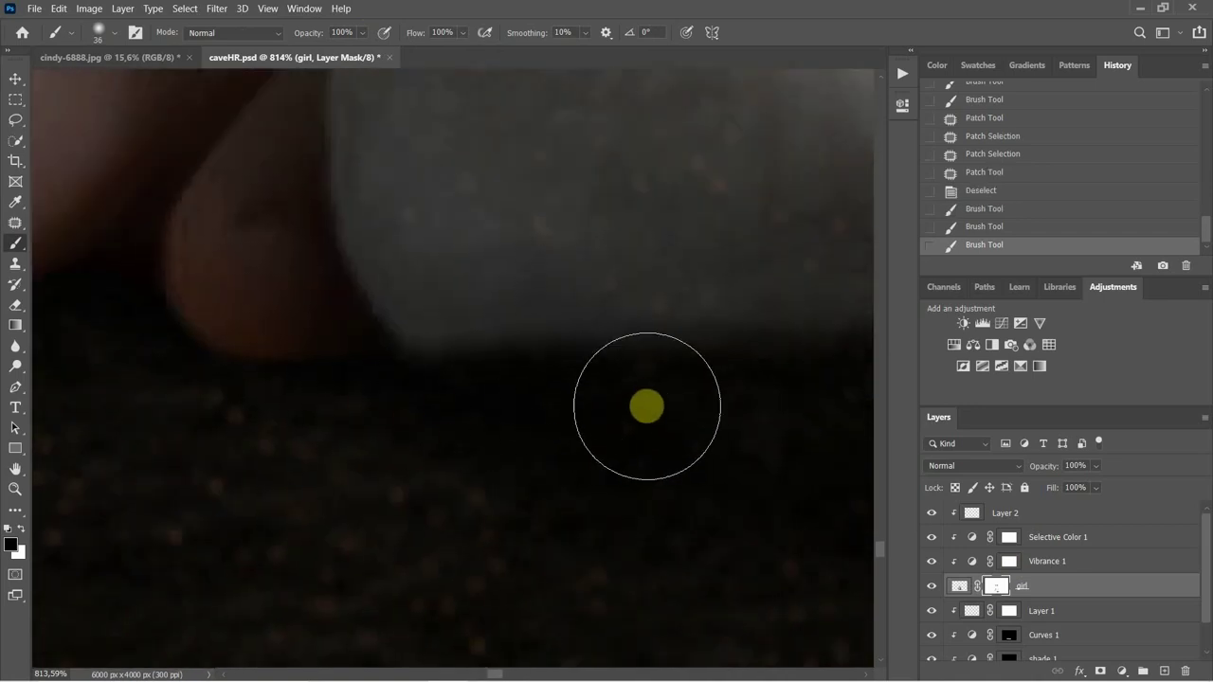
{"action": "scroll", "coordinate": [366, 355], "scroll_direction": "down", "scroll_amount": 10}
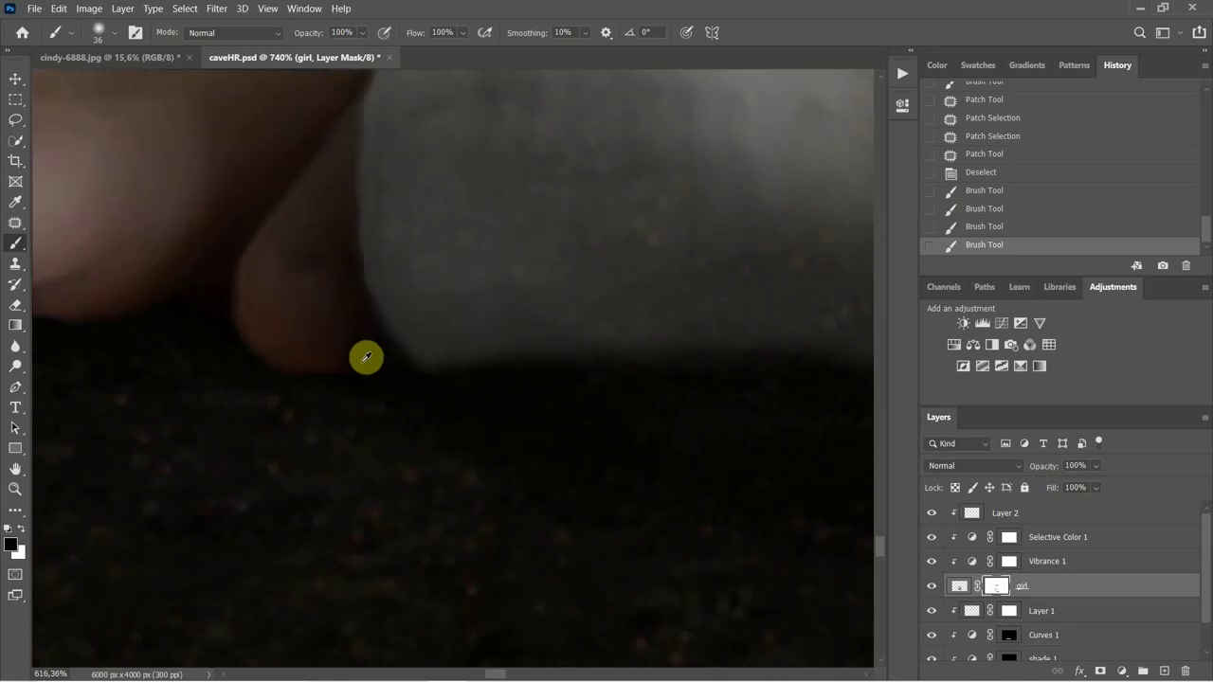
{"action": "scroll", "coordinate": [385, 337], "scroll_direction": "down", "scroll_amount": 5}
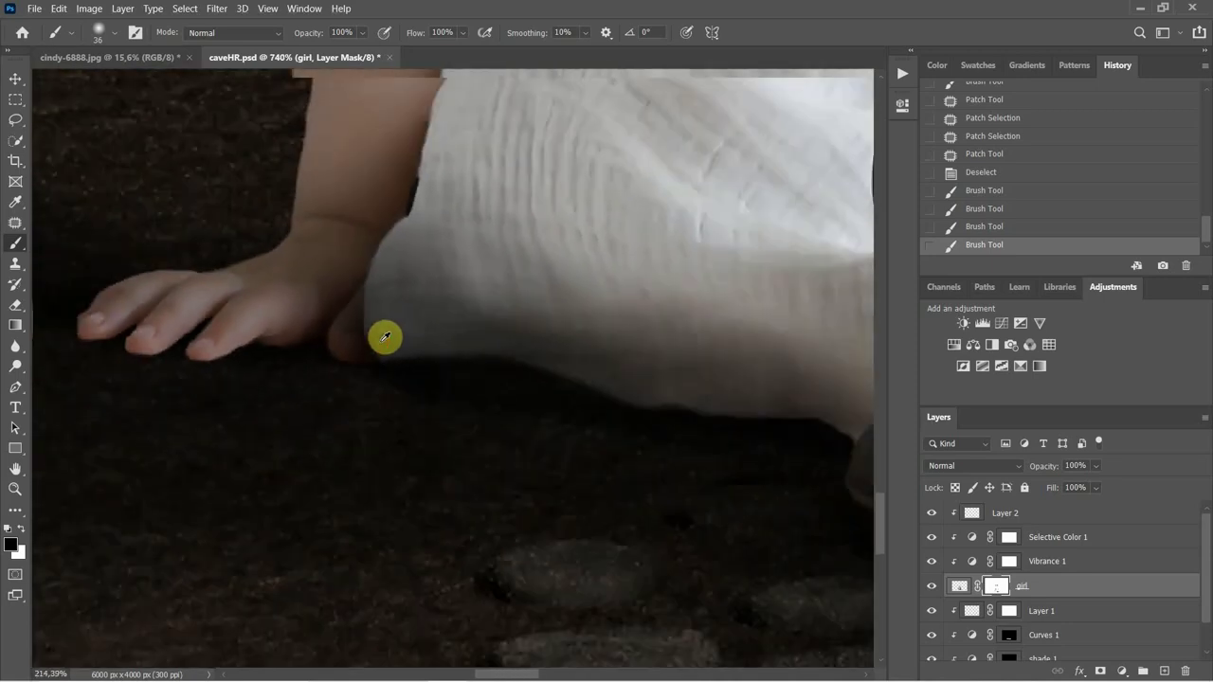
{"action": "scroll", "coordinate": [450, 341], "scroll_direction": "up", "scroll_amount": 6}
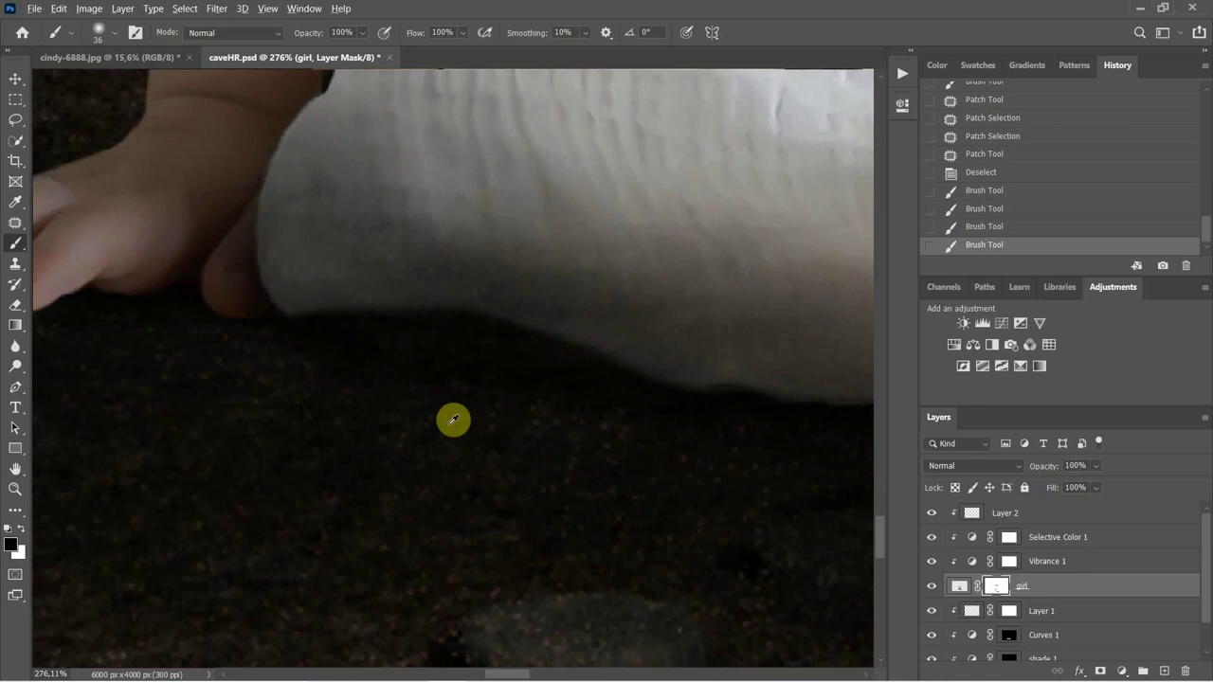
Paint white on the mask with a 42 px brush to restore the fabric's lower edge.
{"action": "left_click_drag", "start_coordinate": [460, 426], "coordinate": [463, 433]}
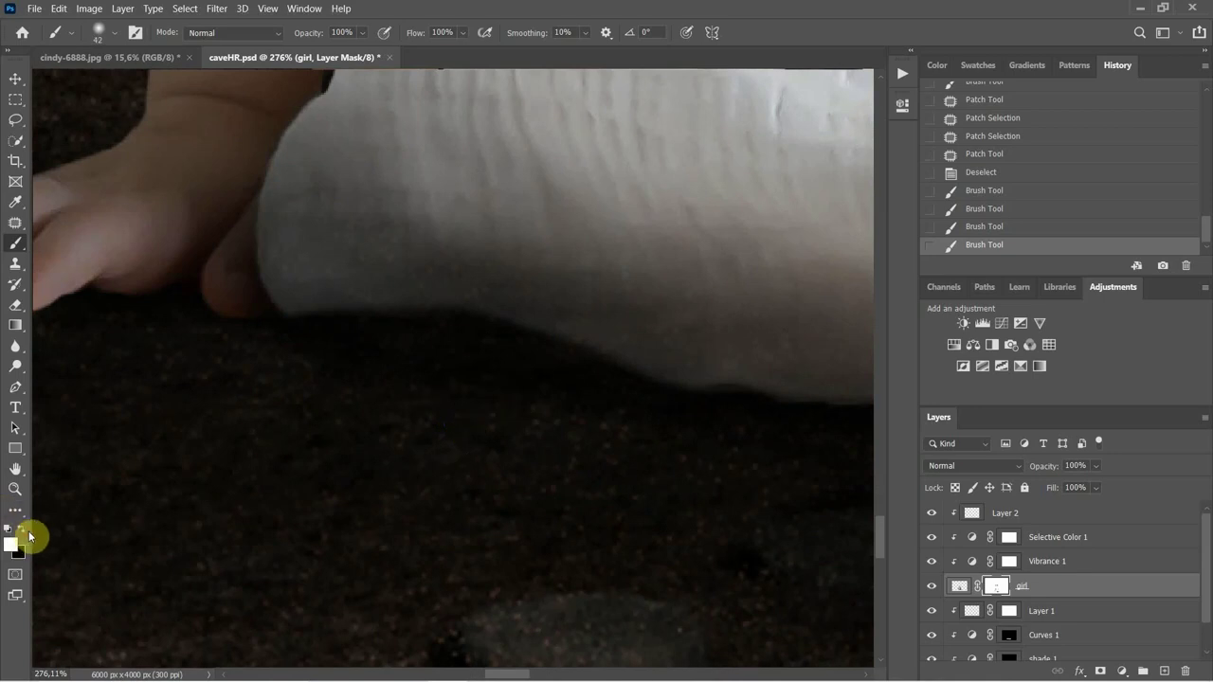
{"action": "mouse_move", "coordinate": [778, 313]}
{"action": "left_mouse_down"}
{"action": "mouse_move", "coordinate": [750, 331]}
{"action": "mouse_move", "coordinate": [777, 331]}
{"action": "left_mouse_up"}
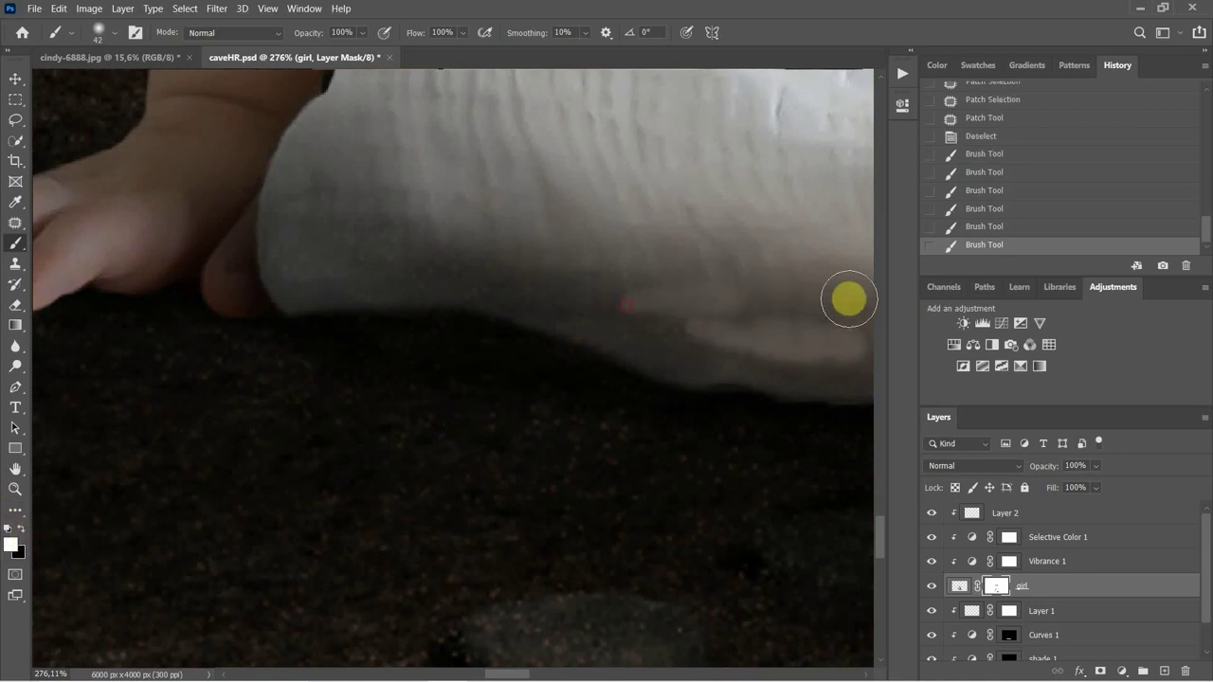
{"action": "mouse_move", "coordinate": [685, 306]}
{"action": "left_mouse_down"}
{"action": "mouse_move", "coordinate": [640, 308]}
{"action": "mouse_move", "coordinate": [672, 330]}
{"action": "mouse_move", "coordinate": [404, 248]}
{"action": "mouse_move", "coordinate": [589, 297]}
{"action": "mouse_move", "coordinate": [323, 263]}
{"action": "mouse_move", "coordinate": [435, 216]}
{"action": "mouse_move", "coordinate": [343, 140]}
{"action": "mouse_move", "coordinate": [343, 245]}
{"action": "mouse_move", "coordinate": [351, 104]}
{"action": "mouse_move", "coordinate": [290, 233]}
{"action": "mouse_move", "coordinate": [280, 190]}
{"action": "mouse_move", "coordinate": [285, 264]}
{"action": "mouse_move", "coordinate": [273, 264]}
{"action": "mouse_move", "coordinate": [271, 185]}
{"action": "mouse_move", "coordinate": [259, 289]}
{"action": "mouse_move", "coordinate": [195, 263]}
{"action": "mouse_move", "coordinate": [241, 229]}
{"action": "mouse_move", "coordinate": [299, 278]}
{"action": "mouse_move", "coordinate": [277, 284]}
{"action": "mouse_move", "coordinate": [389, 272]}
{"action": "mouse_move", "coordinate": [399, 280]}
{"action": "mouse_move", "coordinate": [310, 283]}
{"action": "mouse_move", "coordinate": [432, 279]}
{"action": "mouse_move", "coordinate": [391, 282]}
{"action": "mouse_move", "coordinate": [687, 346]}
{"action": "mouse_move", "coordinate": [491, 277]}
{"action": "mouse_move", "coordinate": [540, 303]}
{"action": "mouse_move", "coordinate": [364, 279]}
{"action": "mouse_move", "coordinate": [495, 286]}
{"action": "mouse_move", "coordinate": [735, 375]}
{"action": "mouse_move", "coordinate": [674, 345]}
{"action": "mouse_move", "coordinate": [822, 363]}
{"action": "mouse_move", "coordinate": [699, 295]}
{"action": "mouse_move", "coordinate": [741, 342]}
{"action": "mouse_move", "coordinate": [714, 316]}
{"action": "mouse_move", "coordinate": [533, 305]}
{"action": "mouse_move", "coordinate": [576, 349]}
{"action": "mouse_move", "coordinate": [560, 337]}
{"action": "mouse_move", "coordinate": [716, 355]}
{"action": "mouse_move", "coordinate": [730, 371]}
{"action": "mouse_move", "coordinate": [617, 353]}
{"action": "mouse_move", "coordinate": [639, 367]}
{"action": "mouse_move", "coordinate": [433, 290]}
{"action": "left_mouse_up"}
{"action": "left_click_drag", "start_coordinate": [794, 439], "coordinate": [757, 435]}
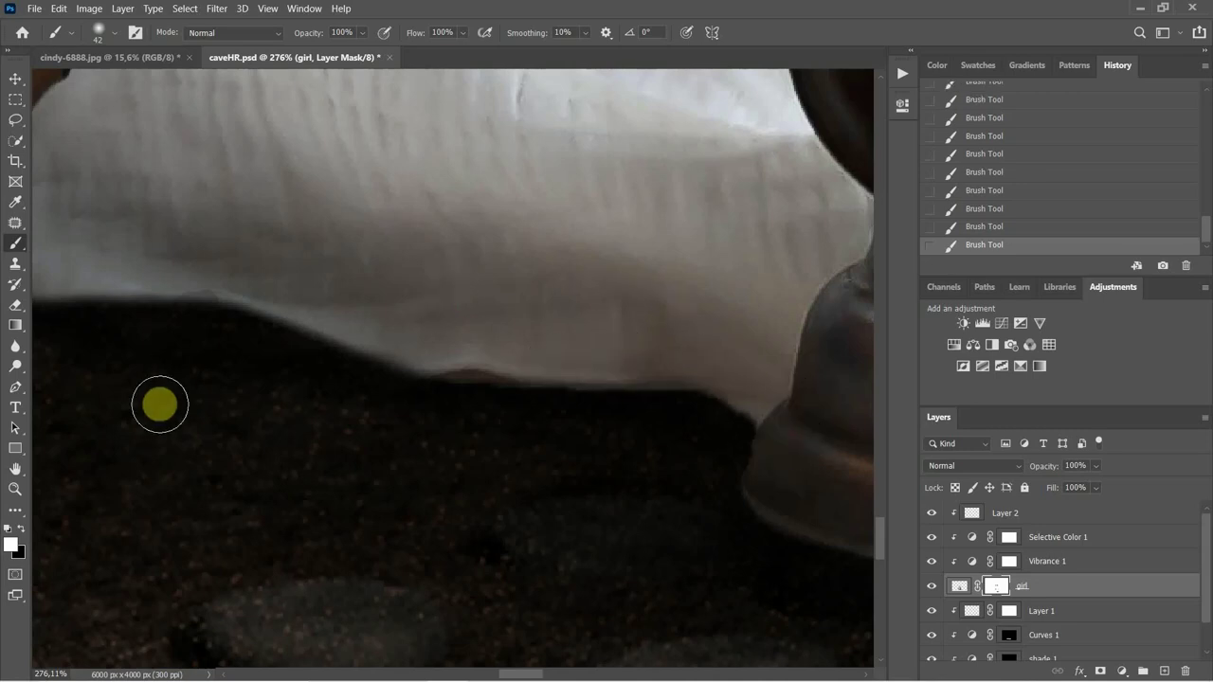
Swap the painting colour to black and pan around the child's hand to check the edge.
{"action": "left_click", "coordinate": [21, 527]}
{"action": "left_click", "coordinate": [440, 406]}
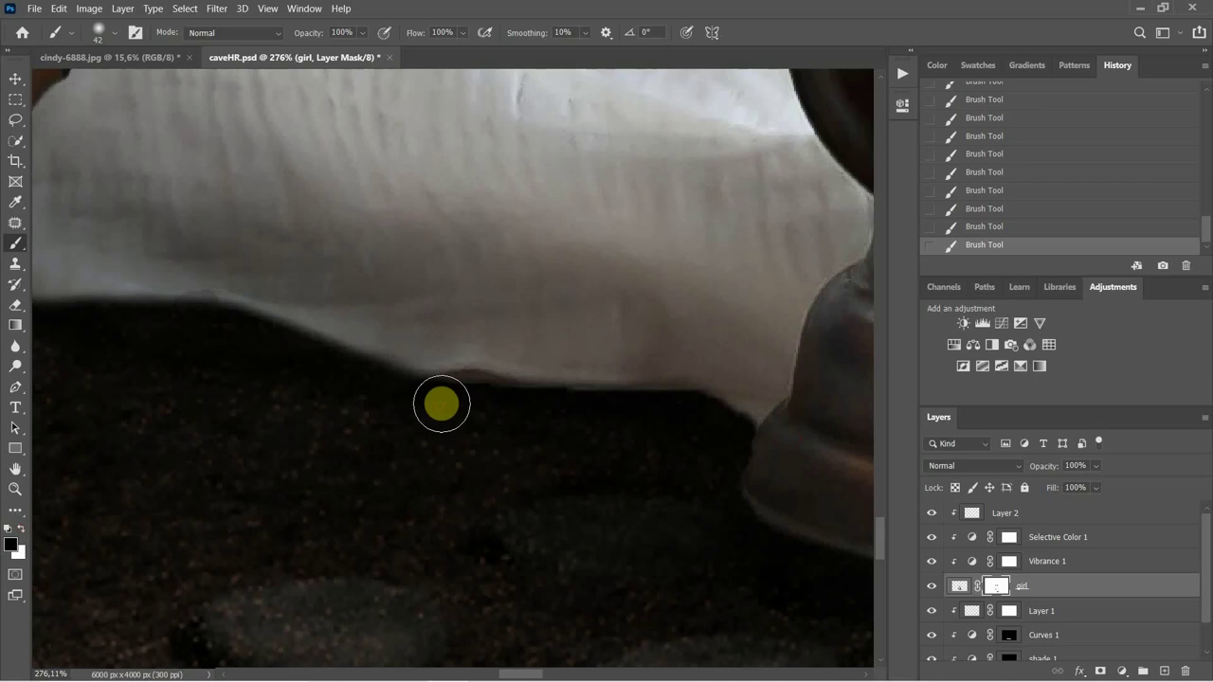
{"action": "left_click", "coordinate": [534, 403]}
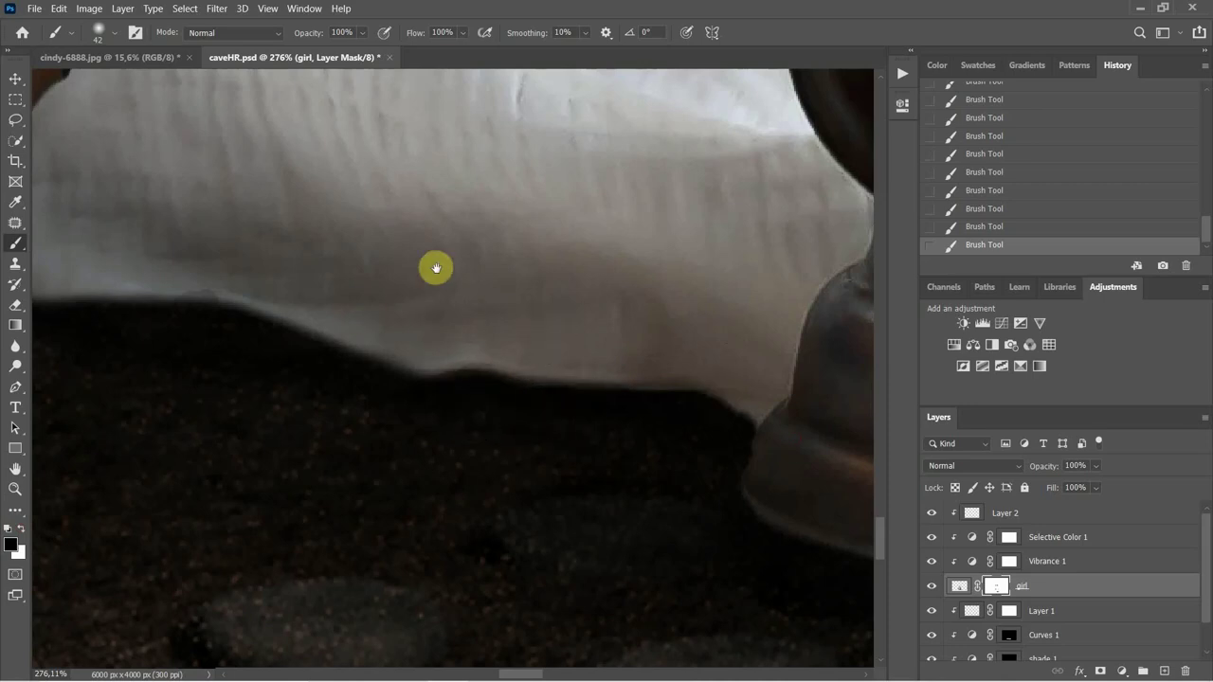
{"action": "left_click_drag", "start_coordinate": [460, 261], "coordinate": [815, 331]}
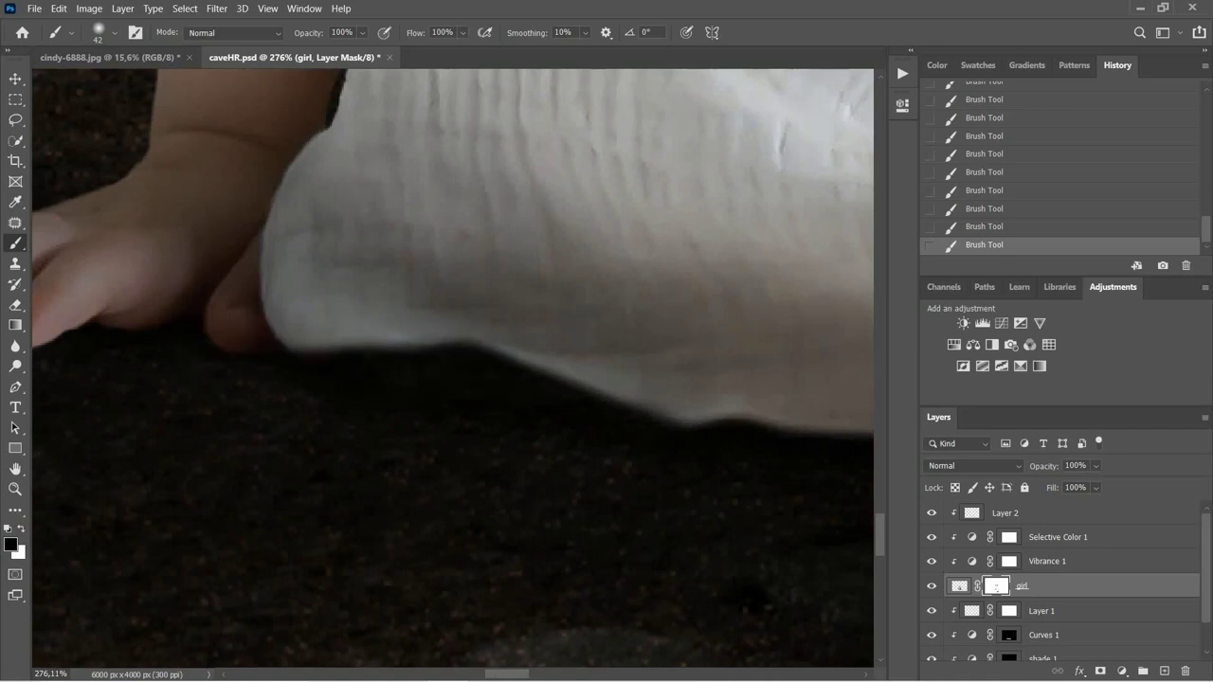
{"action": "left_click_drag", "start_coordinate": [336, 338], "coordinate": [637, 328]}
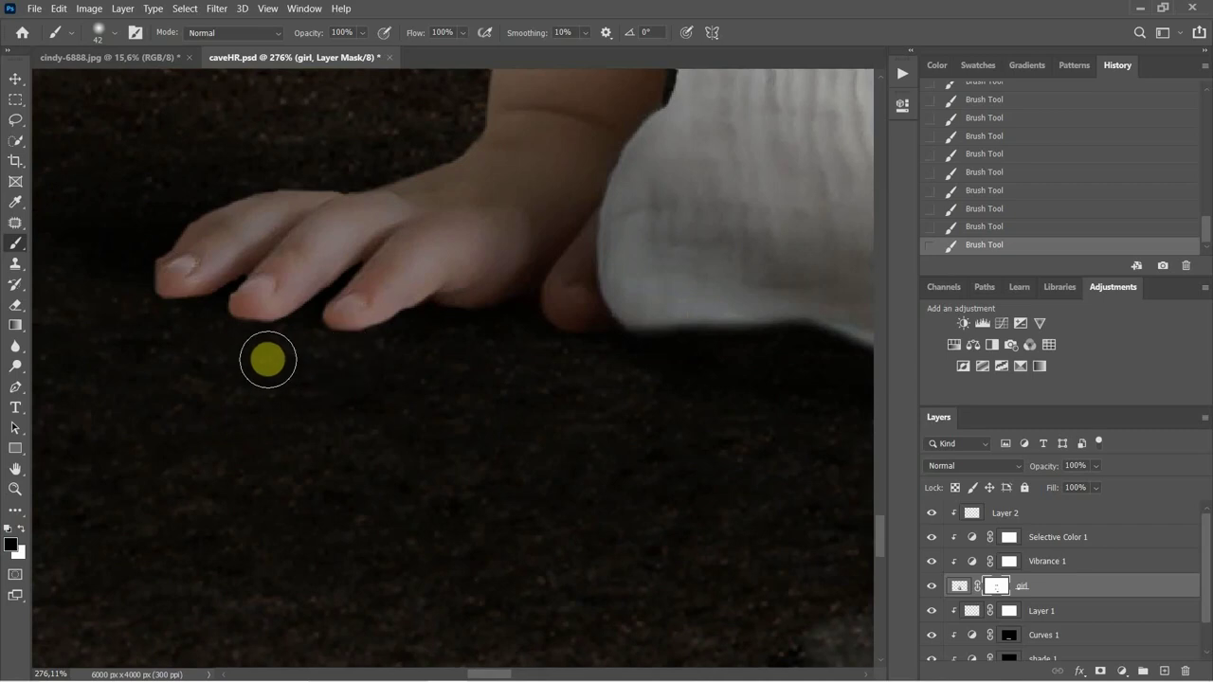
{"action": "scroll", "coordinate": [474, 331], "scroll_direction": "down", "scroll_amount": 5}
{"action": "scroll", "coordinate": [473, 330], "scroll_direction": "down", "scroll_amount": 7}
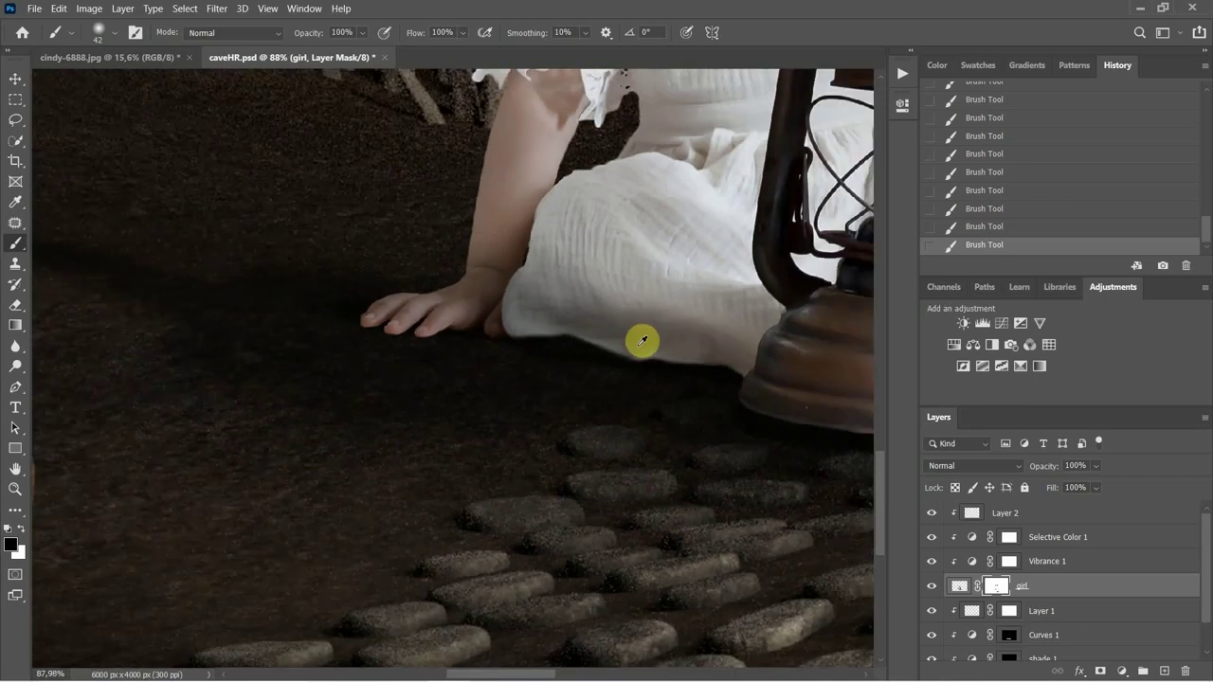
{"action": "scroll", "coordinate": [642, 339], "scroll_direction": "down", "scroll_amount": 6}
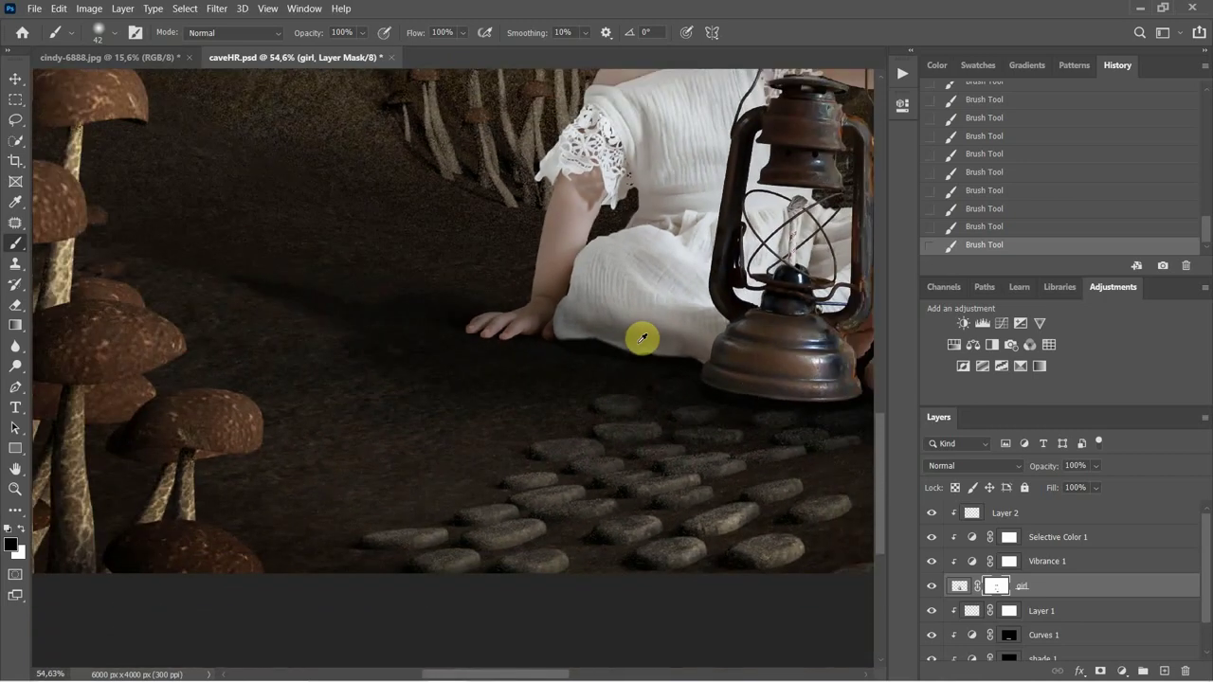
{"action": "scroll", "coordinate": [642, 338], "scroll_direction": "up", "scroll_amount": 7}
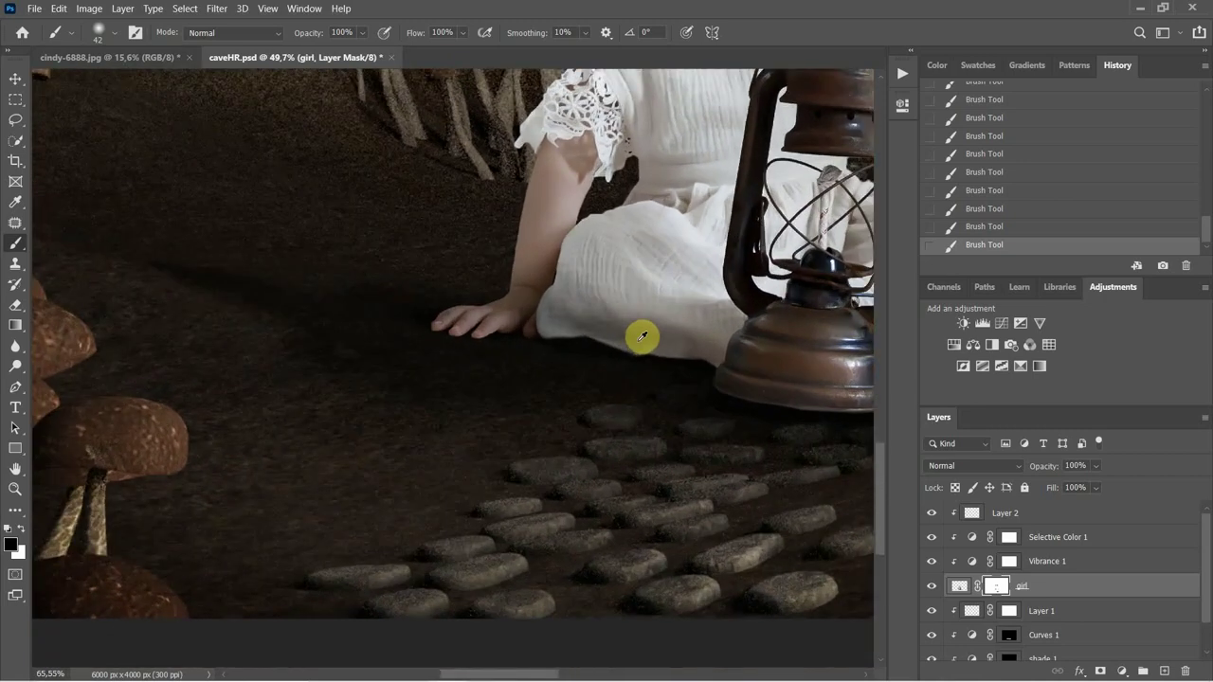
{"action": "scroll", "coordinate": [640, 329], "scroll_direction": "up", "scroll_amount": 7}
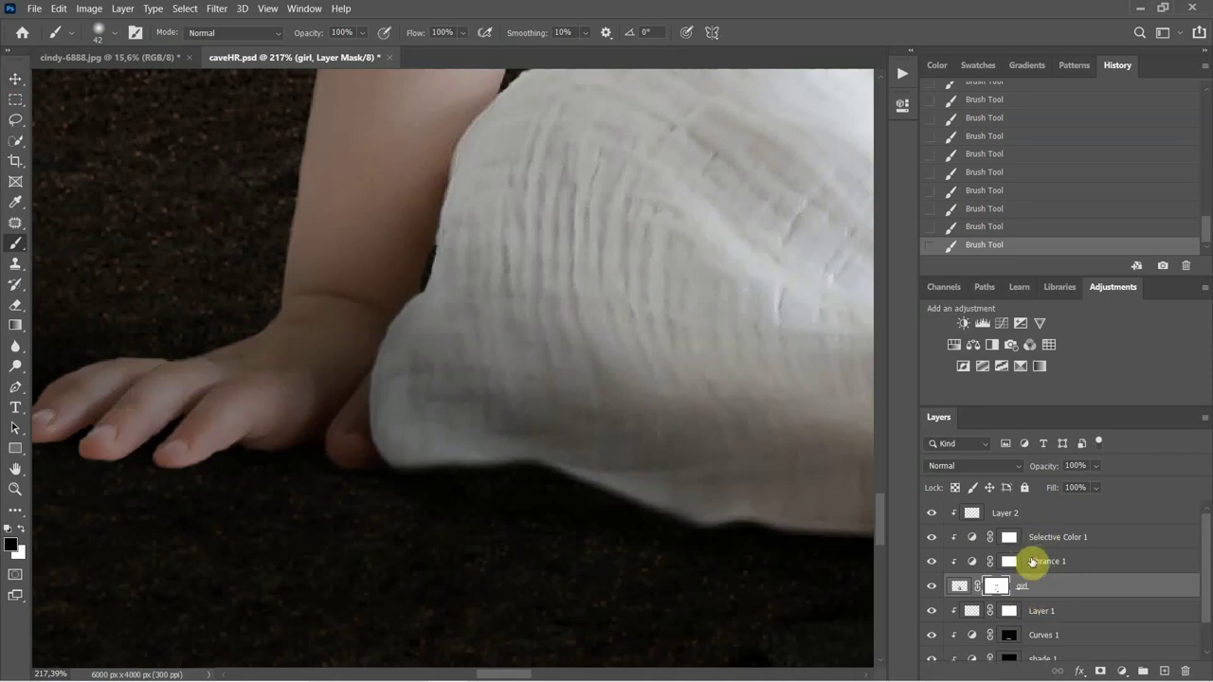
On Layer 2, paint a Darken-mode shadow band at 26% opacity along the dress hem.
{"action": "left_click", "coordinate": [999, 512]}
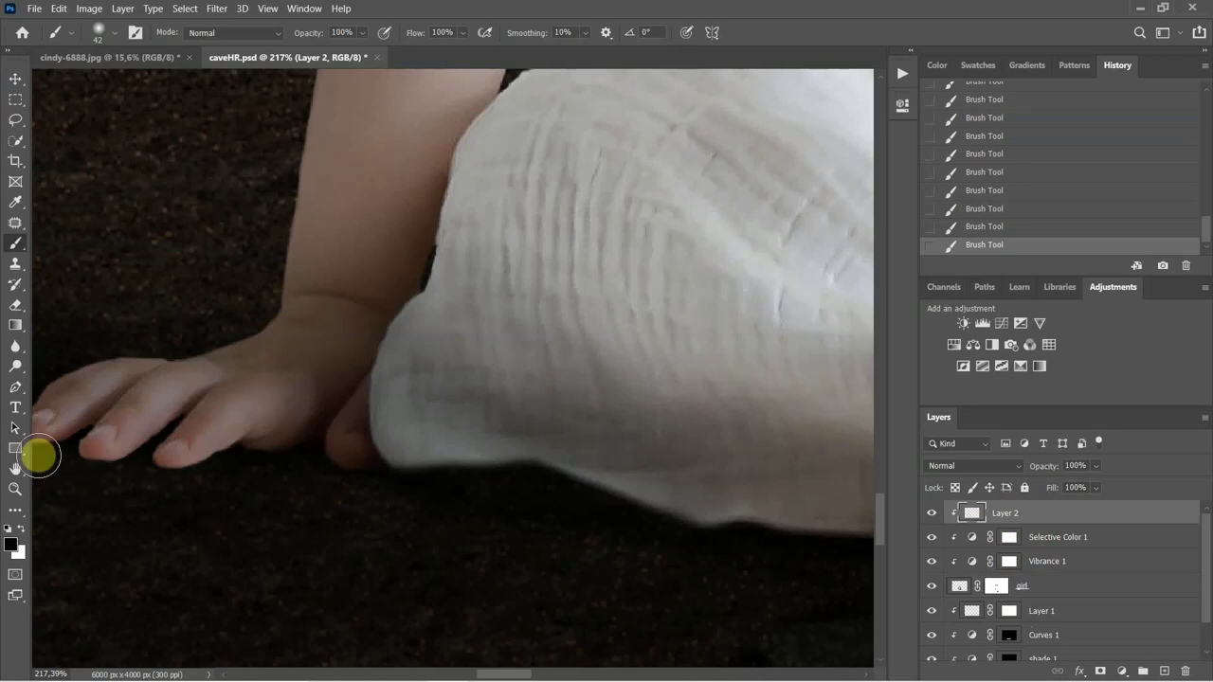
{"action": "left_click", "coordinate": [268, 35]}
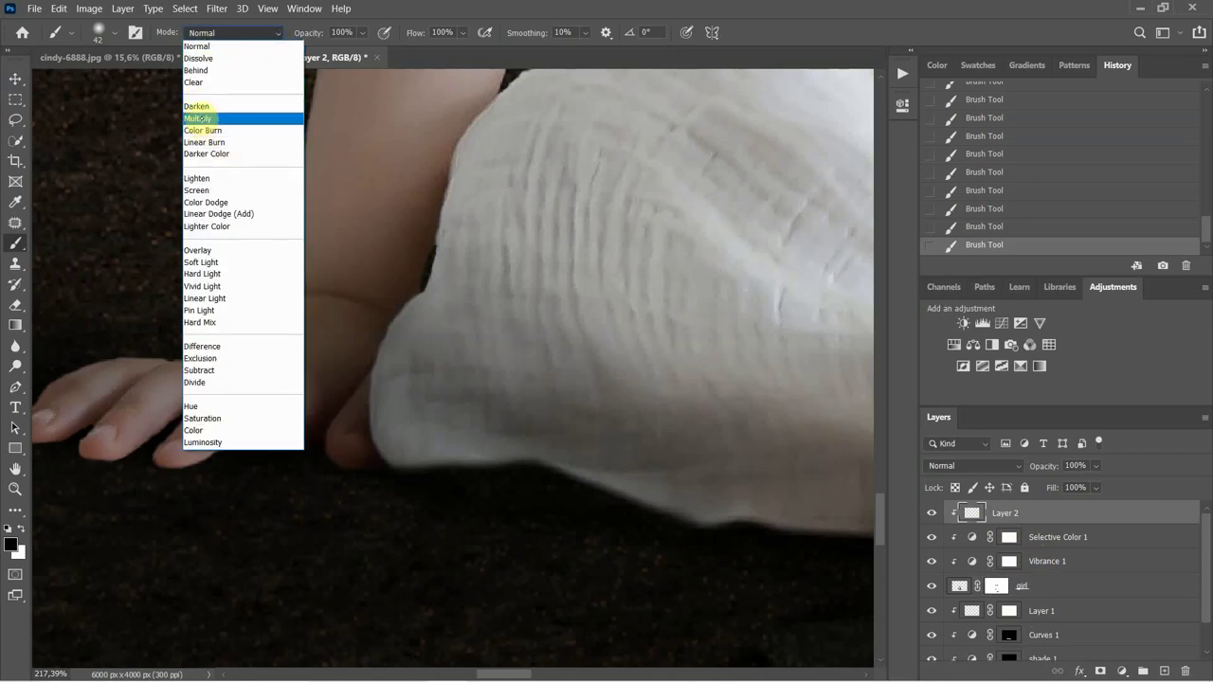
{"action": "left_click", "coordinate": [196, 107]}
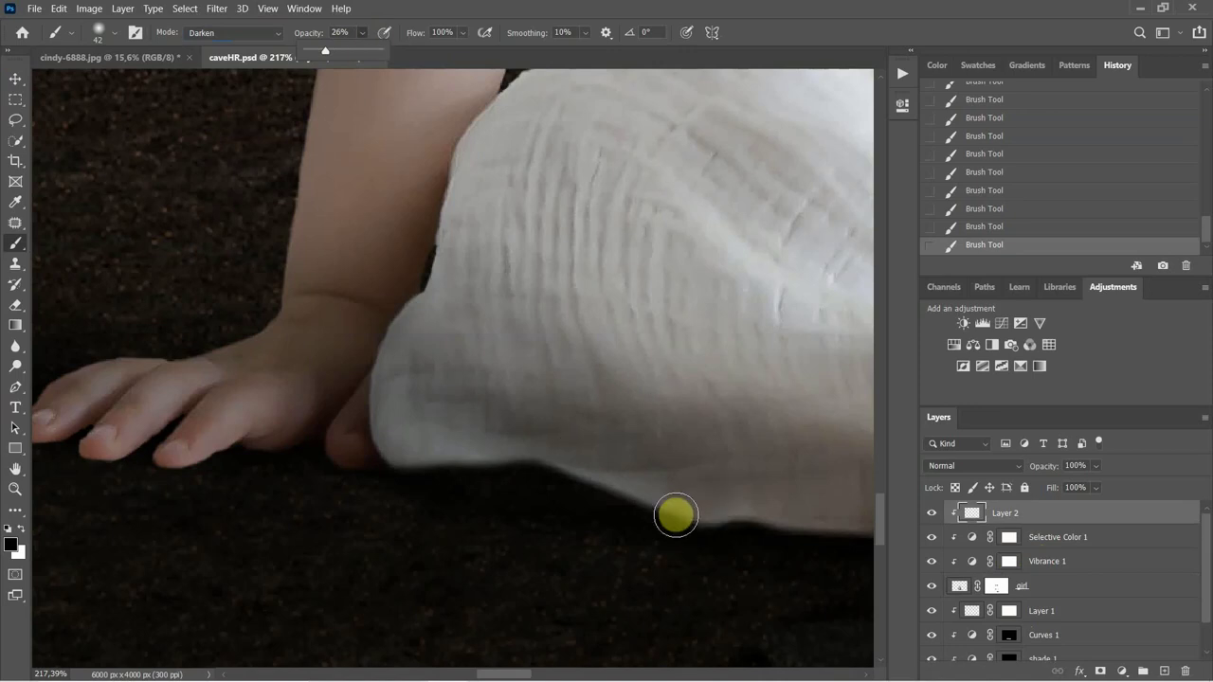
{"action": "left_click", "coordinate": [625, 495]}
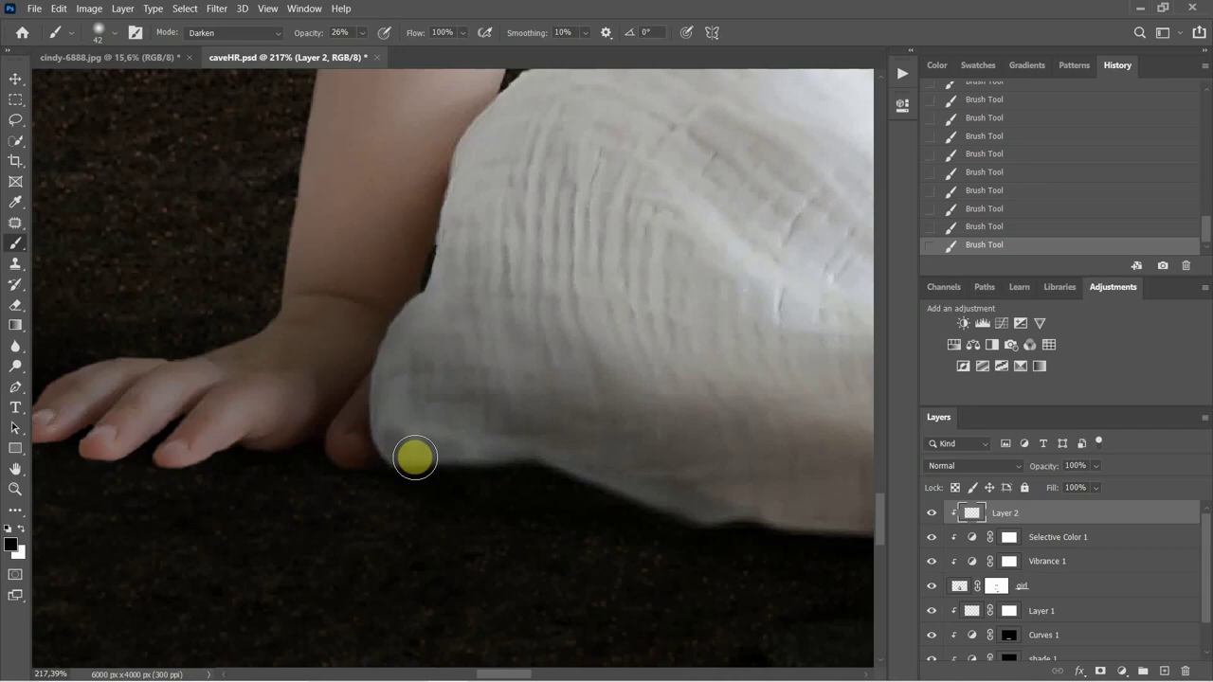
{"action": "mouse_move", "coordinate": [393, 397]}
{"action": "left_mouse_down"}
{"action": "mouse_move", "coordinate": [434, 416]}
{"action": "mouse_move", "coordinate": [446, 440]}
{"action": "mouse_move", "coordinate": [372, 459]}
{"action": "mouse_move", "coordinate": [380, 393]}
{"action": "mouse_move", "coordinate": [427, 462]}
{"action": "mouse_move", "coordinate": [485, 438]}
{"action": "mouse_move", "coordinate": [375, 382]}
{"action": "mouse_move", "coordinate": [401, 350]}
{"action": "mouse_move", "coordinate": [391, 365]}
{"action": "mouse_move", "coordinate": [430, 429]}
{"action": "mouse_move", "coordinate": [734, 512]}
{"action": "mouse_move", "coordinate": [863, 522]}
{"action": "mouse_move", "coordinate": [798, 512]}
{"action": "mouse_move", "coordinate": [840, 505]}
{"action": "mouse_move", "coordinate": [671, 505]}
{"action": "mouse_move", "coordinate": [712, 484]}
{"action": "mouse_move", "coordinate": [647, 501]}
{"action": "mouse_move", "coordinate": [617, 471]}
{"action": "mouse_move", "coordinate": [665, 481]}
{"action": "mouse_move", "coordinate": [503, 449]}
{"action": "mouse_move", "coordinate": [518, 442]}
{"action": "mouse_move", "coordinate": [480, 416]}
{"action": "mouse_move", "coordinate": [423, 413]}
{"action": "mouse_move", "coordinate": [435, 388]}
{"action": "mouse_move", "coordinate": [392, 334]}
{"action": "mouse_move", "coordinate": [400, 325]}
{"action": "mouse_move", "coordinate": [383, 395]}
{"action": "mouse_move", "coordinate": [407, 451]}
{"action": "mouse_move", "coordinate": [597, 473]}
{"action": "mouse_move", "coordinate": [602, 401]}
{"action": "left_mouse_up"}
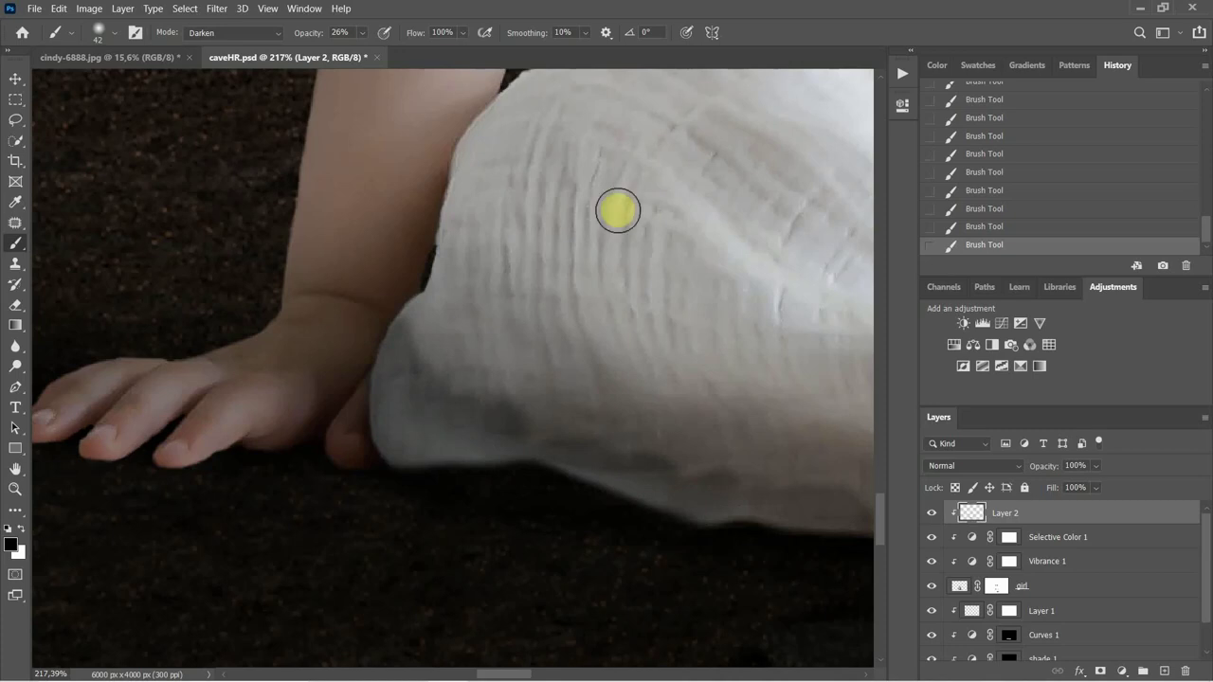
{"action": "left_click_drag", "start_coordinate": [555, 301], "coordinate": [521, 399]}
{"action": "left_click_drag", "start_coordinate": [626, 381], "coordinate": [439, 347]}
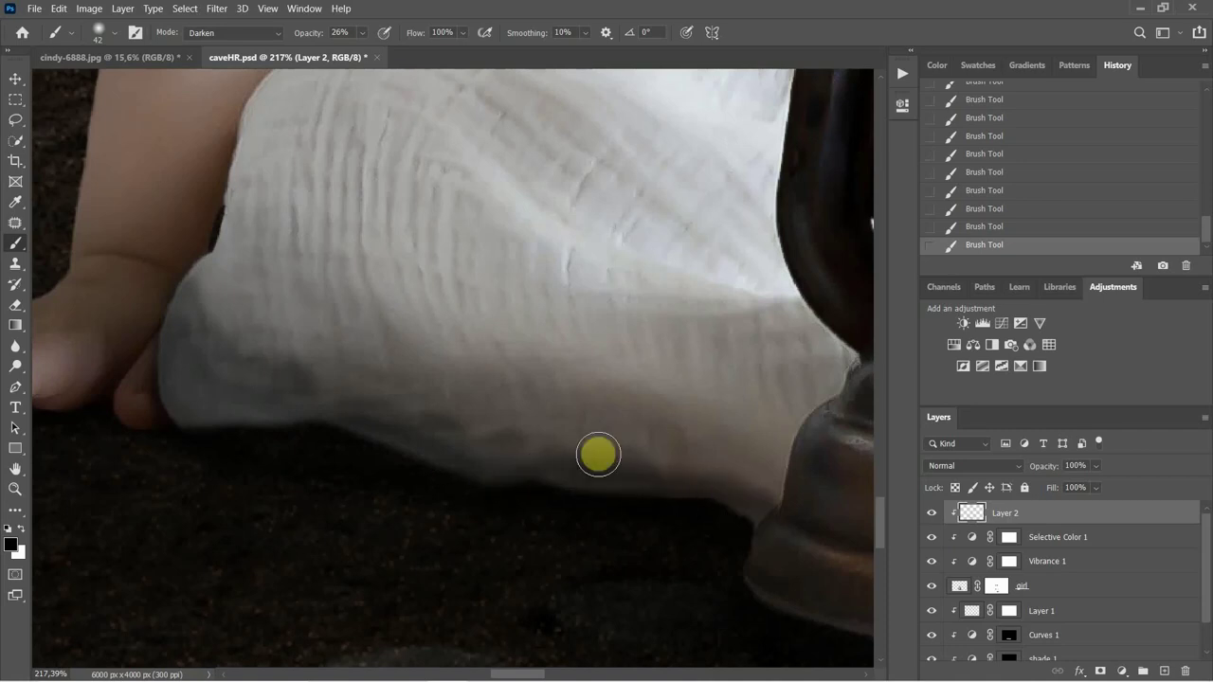
{"action": "mouse_move", "coordinate": [356, 431]}
{"action": "left_mouse_down"}
{"action": "mouse_move", "coordinate": [333, 436]}
{"action": "mouse_move", "coordinate": [553, 474]}
{"action": "mouse_move", "coordinate": [460, 477]}
{"action": "mouse_move", "coordinate": [710, 498]}
{"action": "left_mouse_up"}
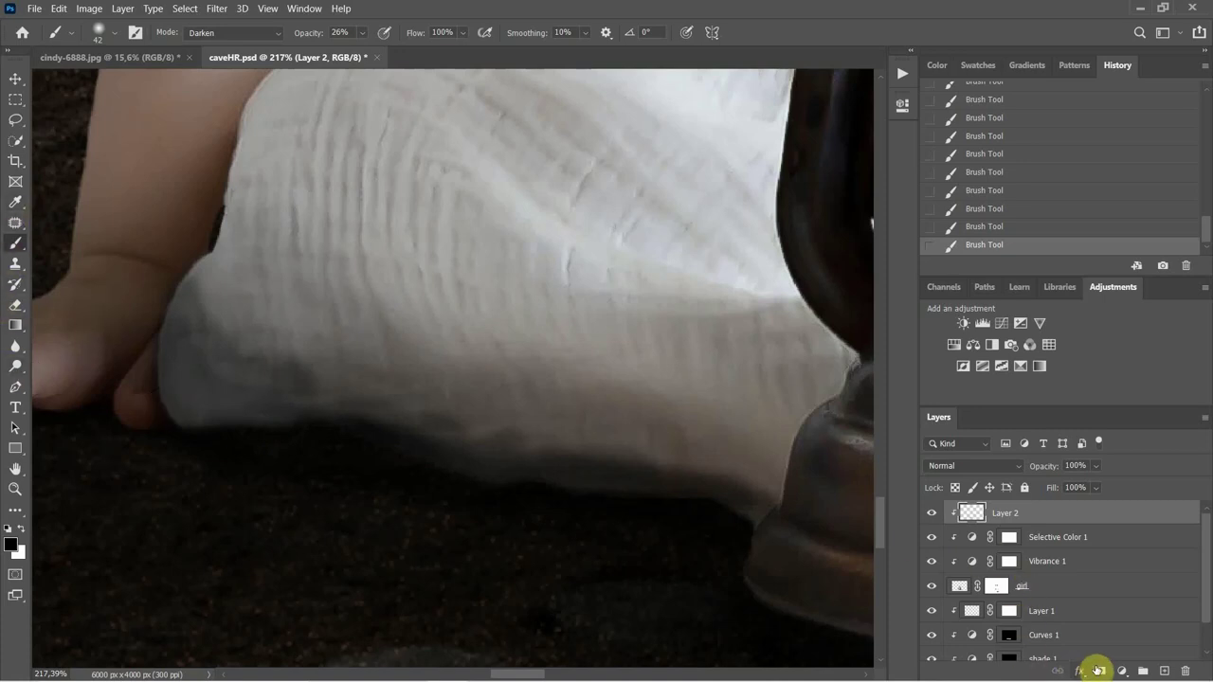
Add a layer mask to Layer 2 and set a Normal-mode brush of size 193 at 61% opacity.
{"action": "left_click", "coordinate": [1095, 667]}
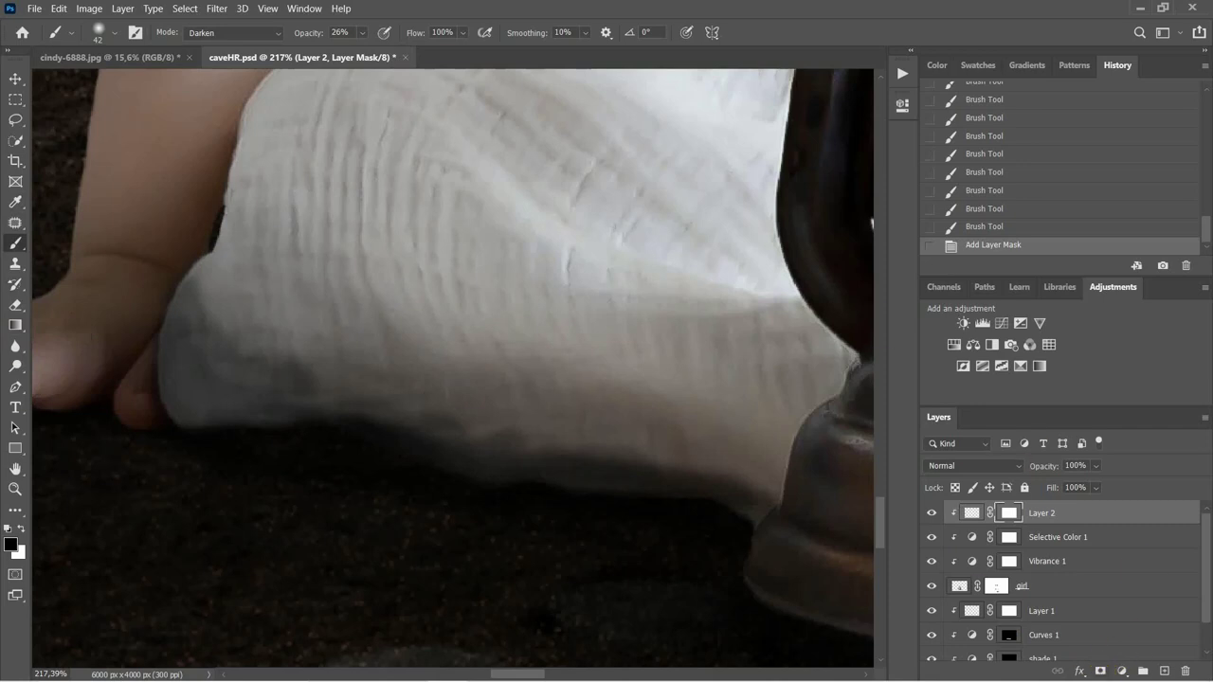
{"action": "left_click_drag", "start_coordinate": [487, 406], "coordinate": [585, 455]}
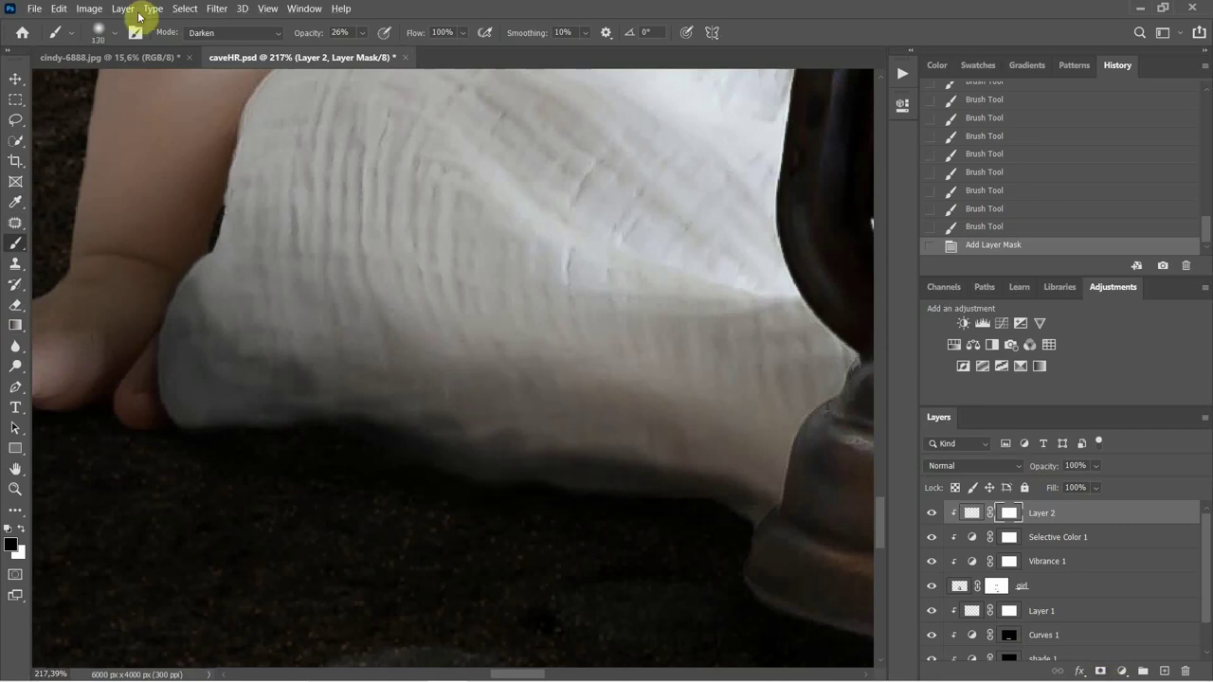
{"action": "left_click", "coordinate": [279, 32]}
{"action": "left_click", "coordinate": [238, 46]}
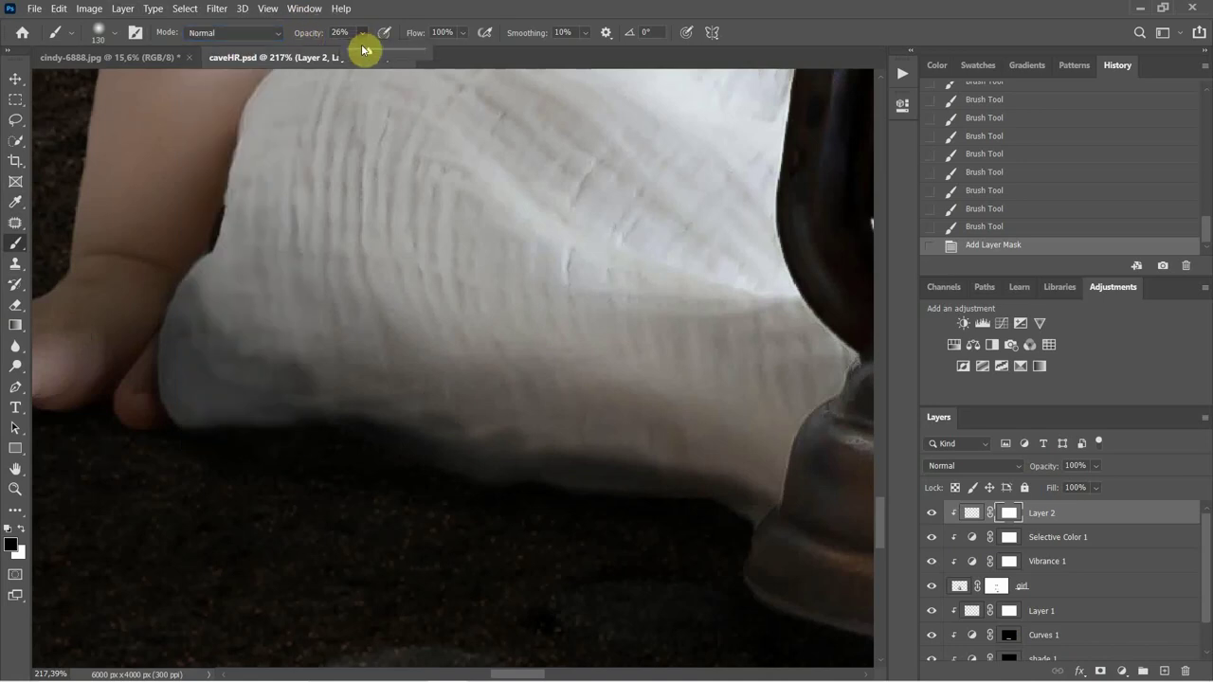
{"action": "mouse_move", "coordinate": [314, 239]}
{"action": "left_mouse_down"}
{"action": "mouse_move", "coordinate": [360, 238]}
{"action": "mouse_move", "coordinate": [359, 228]}
{"action": "left_mouse_up"}
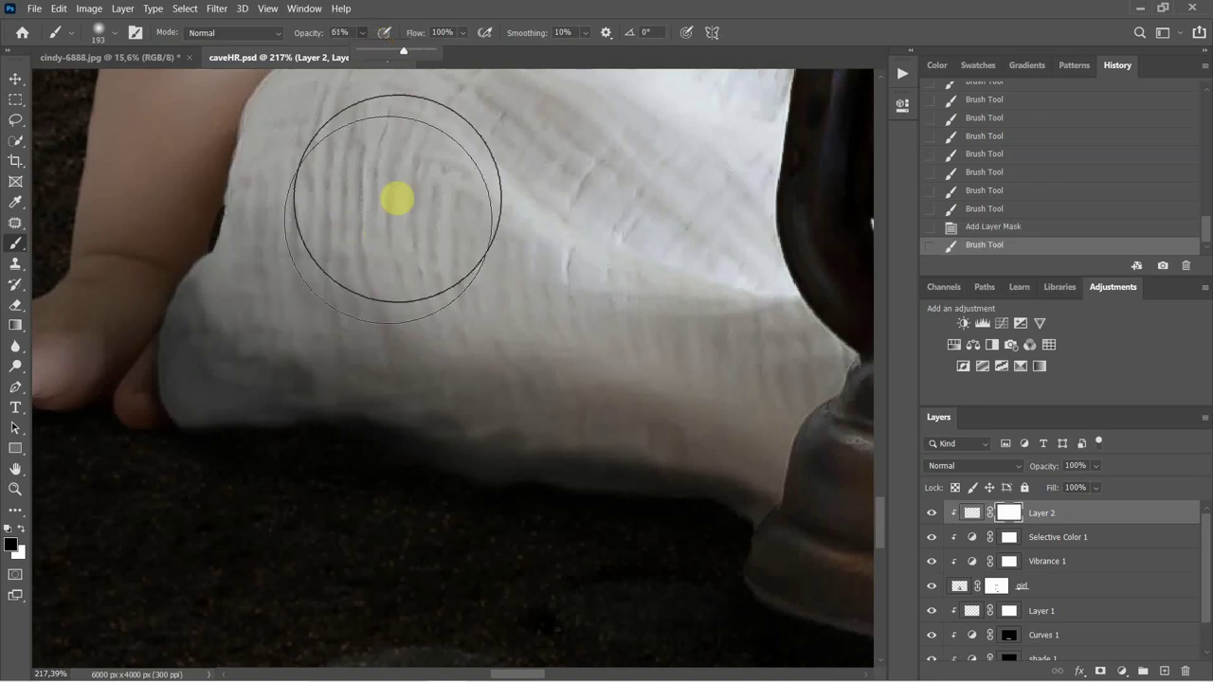
Brush shading away from the cloth's lower left and middle on the mask, then zoom out.
{"action": "mouse_move", "coordinate": [398, 198]}
{"action": "left_mouse_down"}
{"action": "mouse_move", "coordinate": [284, 295]}
{"action": "mouse_move", "coordinate": [274, 287]}
{"action": "left_mouse_up"}
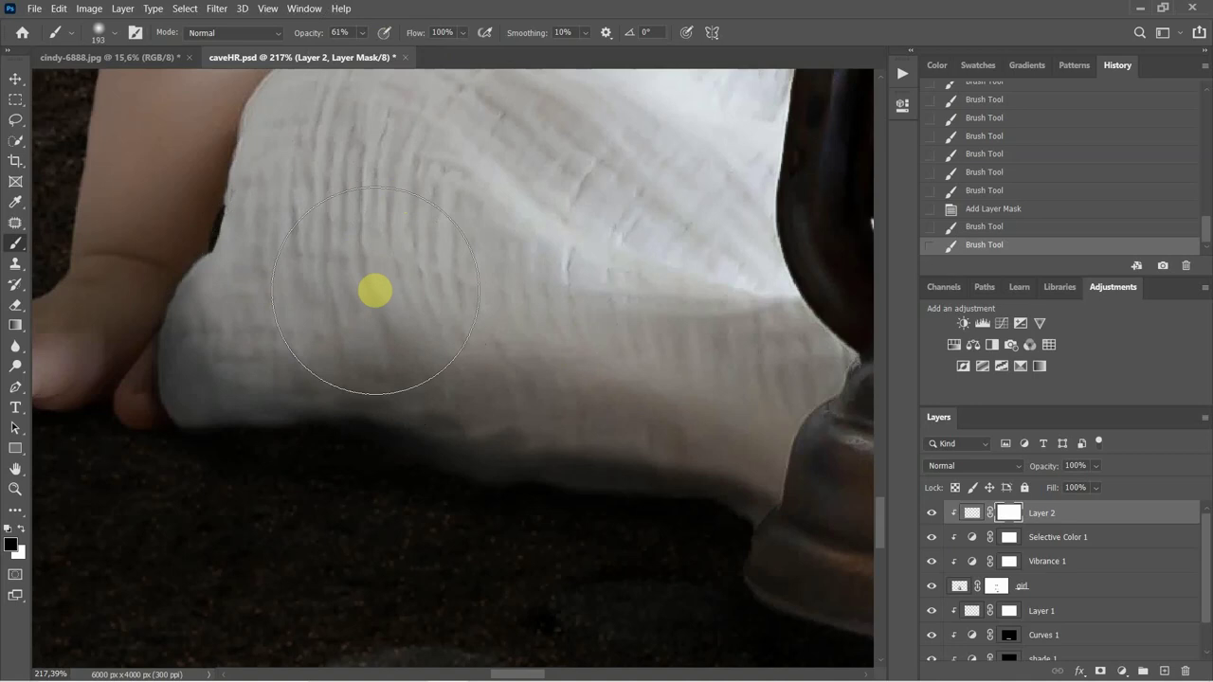
{"action": "mouse_move", "coordinate": [375, 291]}
{"action": "left_mouse_down"}
{"action": "mouse_move", "coordinate": [606, 322]}
{"action": "mouse_move", "coordinate": [432, 299]}
{"action": "mouse_move", "coordinate": [693, 370]}
{"action": "left_mouse_up"}
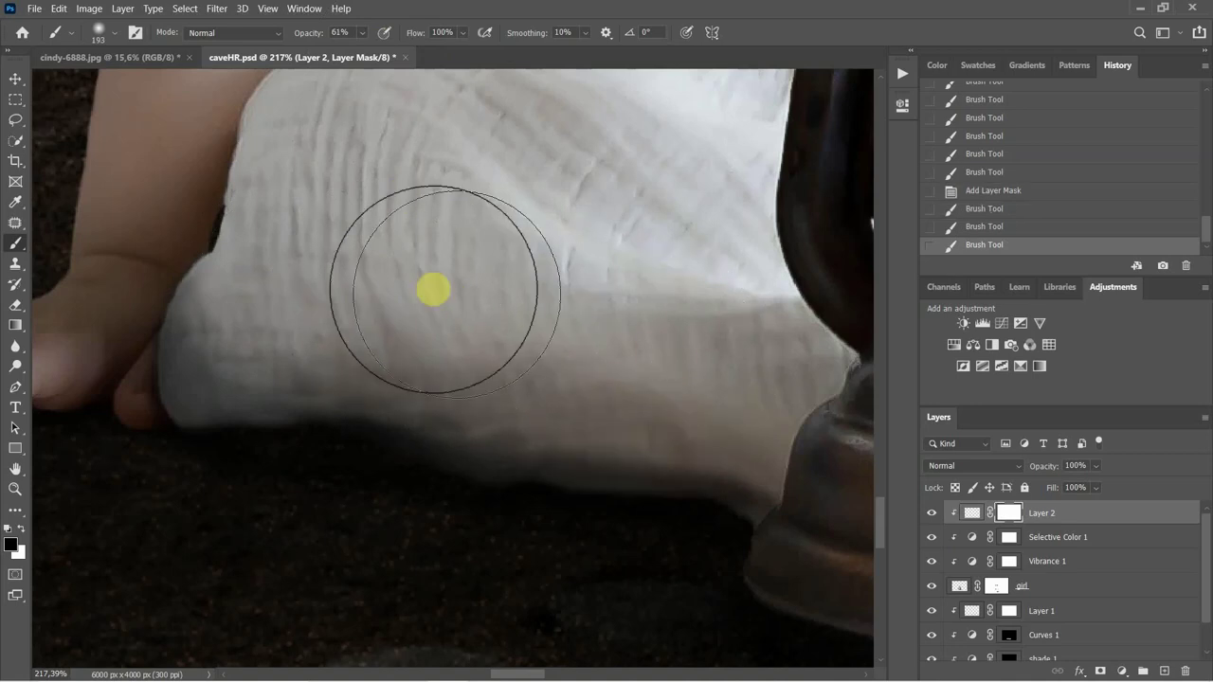
{"action": "left_click", "coordinate": [289, 210]}
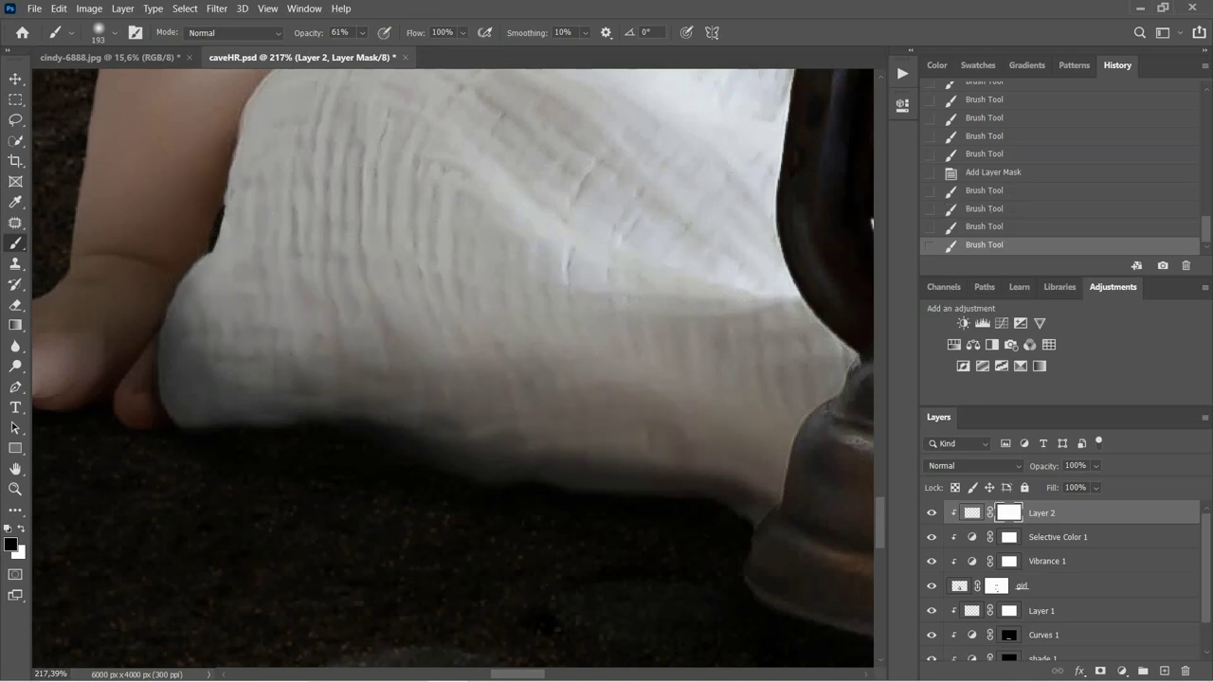
{"action": "scroll", "coordinate": [375, 172], "scroll_direction": "down", "scroll_amount": 8}
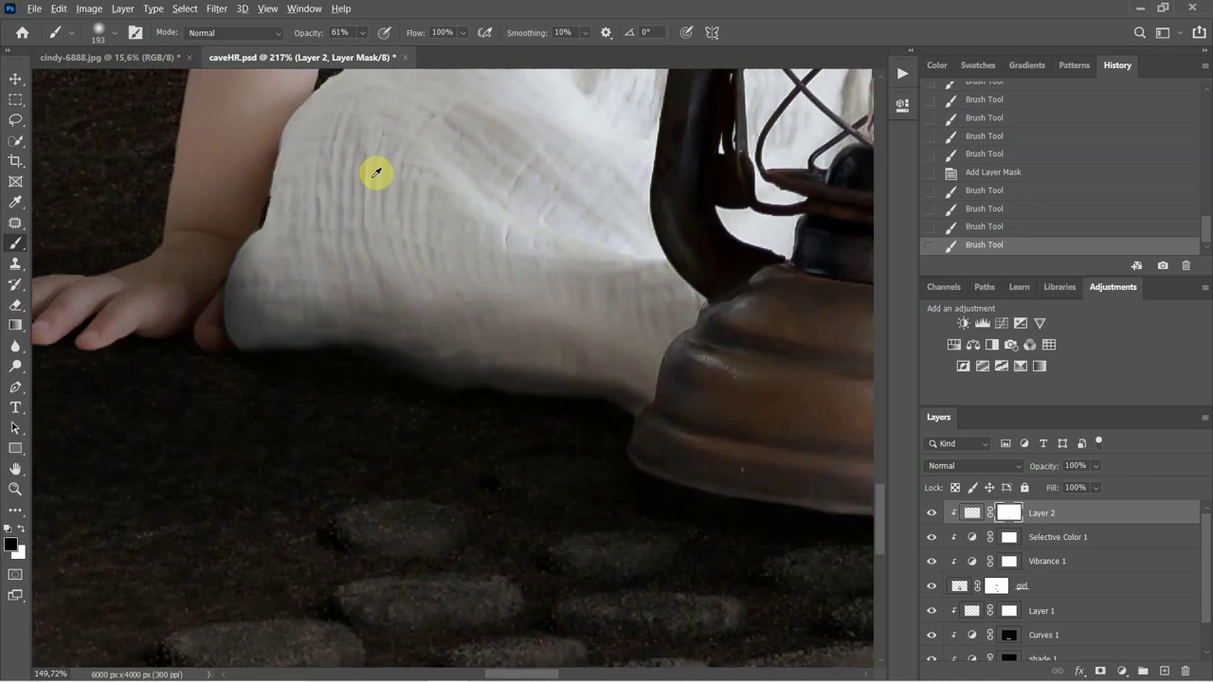
{"action": "scroll", "coordinate": [376, 172], "scroll_direction": "down", "scroll_amount": 4}
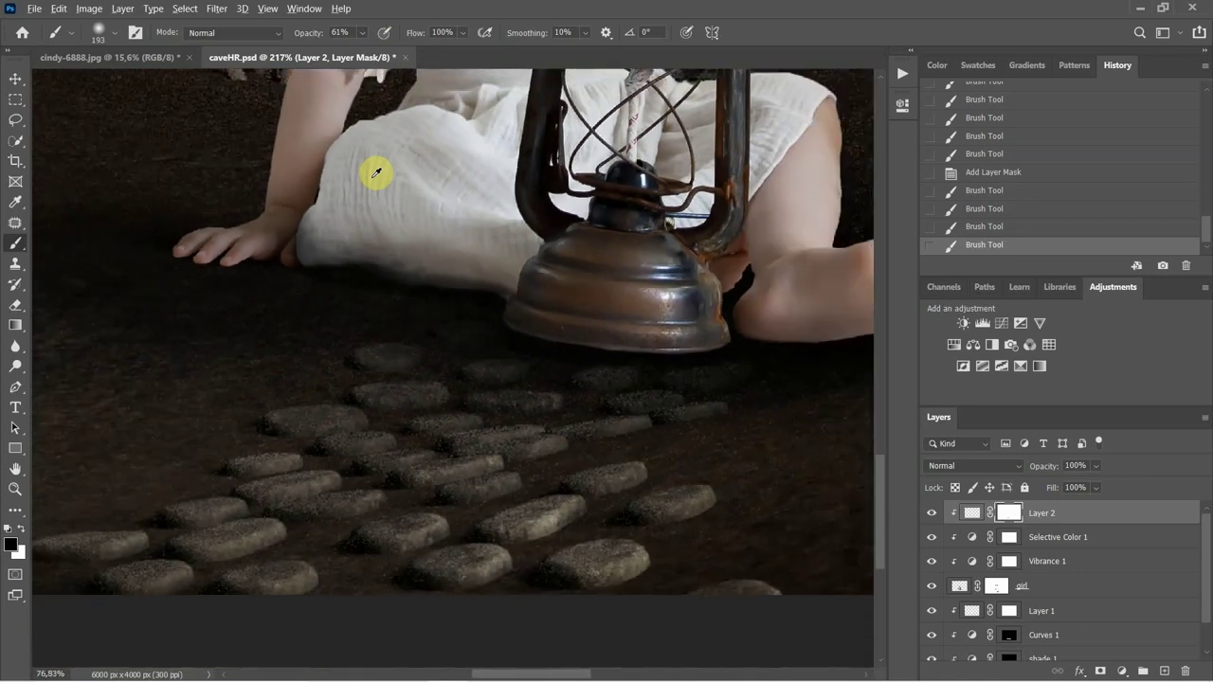
{"action": "scroll", "coordinate": [375, 172], "scroll_direction": "down", "scroll_amount": 4}
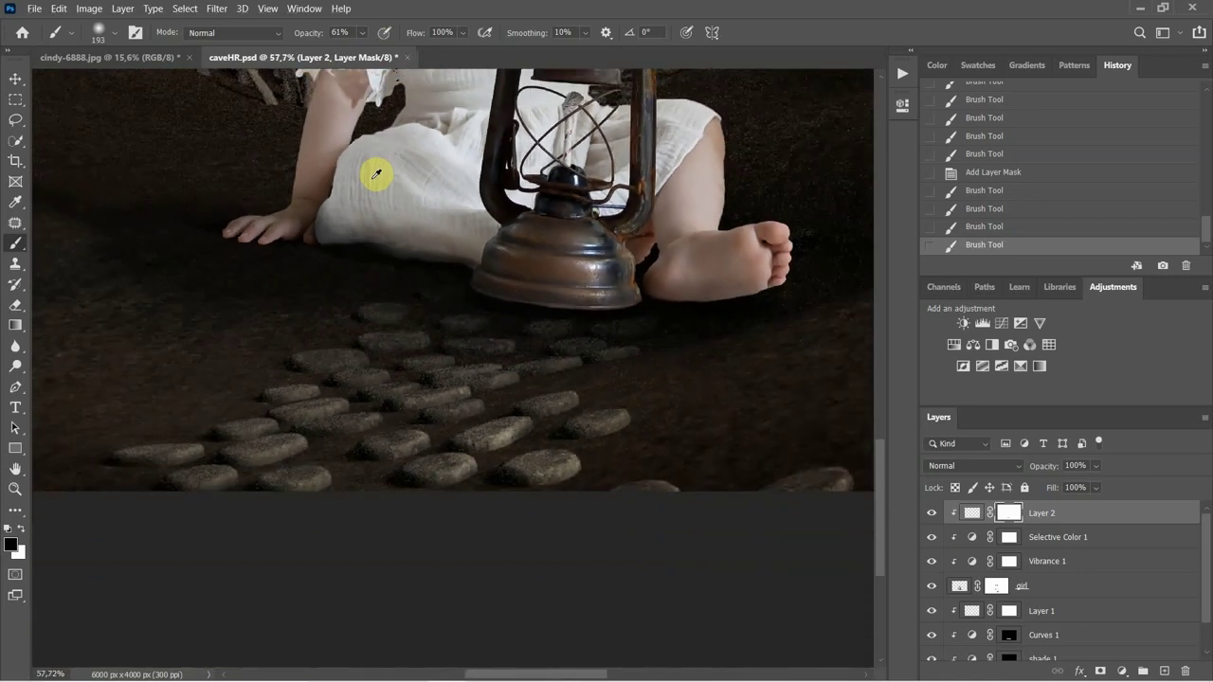
{"action": "scroll", "coordinate": [375, 174], "scroll_direction": "down", "scroll_amount": 4}
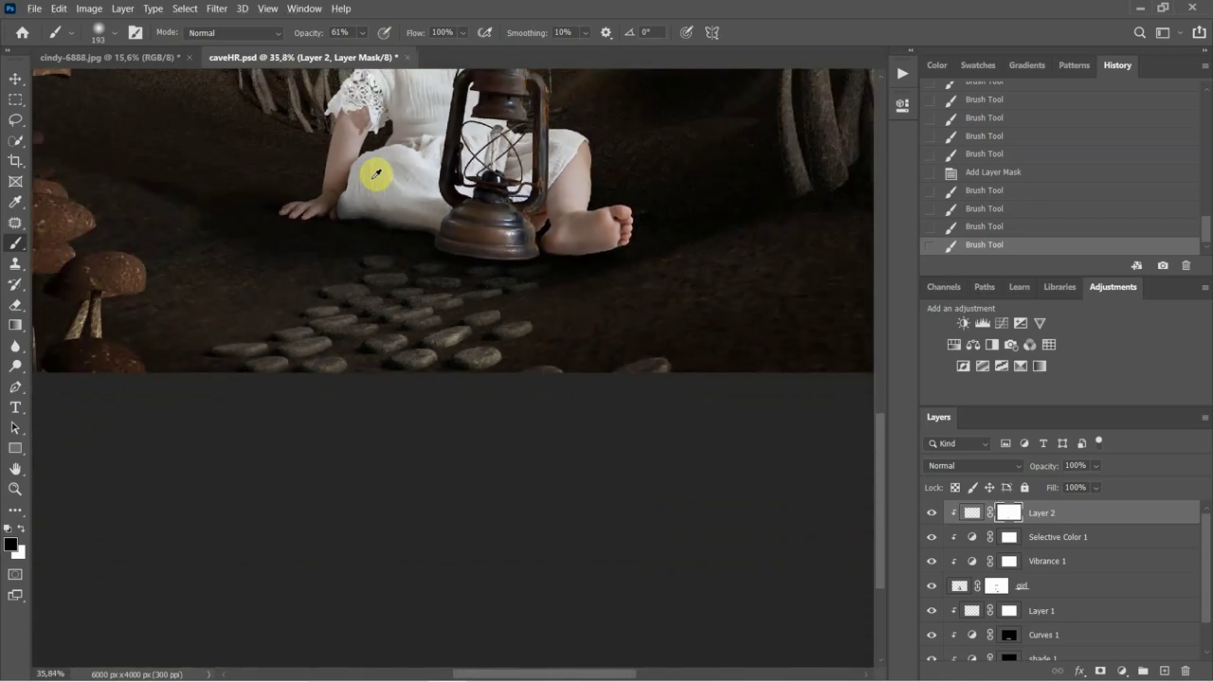
Rename Layer 2 to 'shadows' and zoom in on the girl's face.
{"action": "left_click_drag", "start_coordinate": [404, 174], "coordinate": [386, 360]}
{"action": "left_click", "coordinate": [13, 82]}
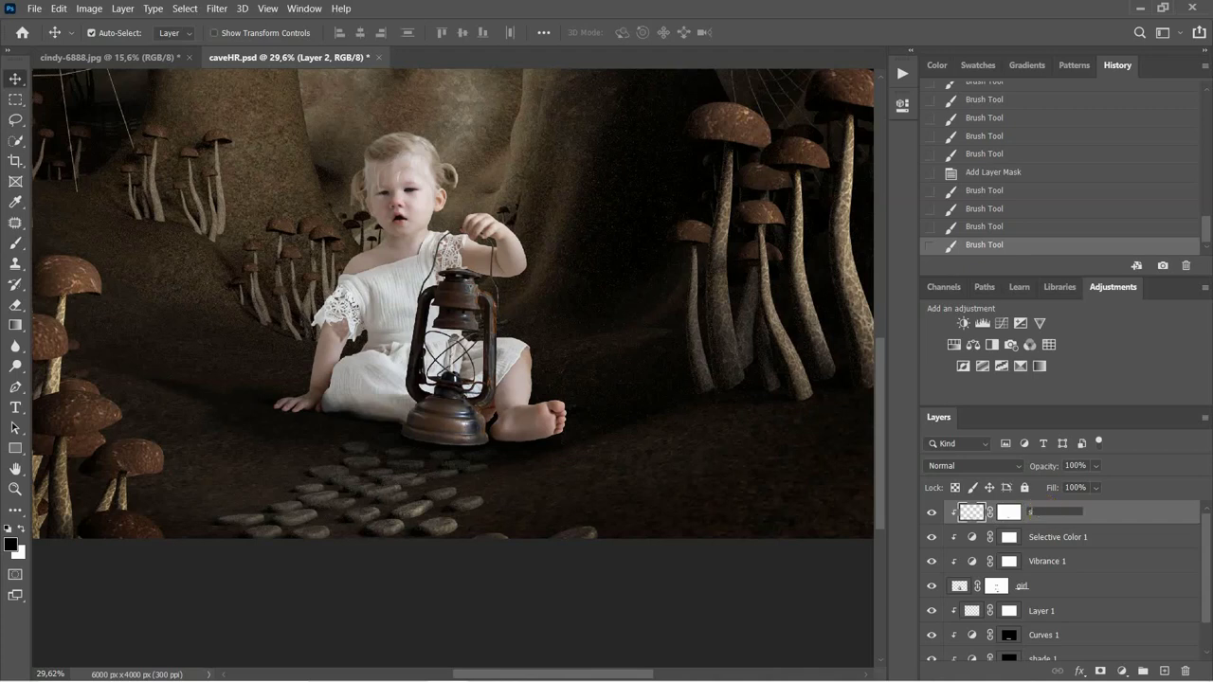
{"action": "key", "text": "Return"}
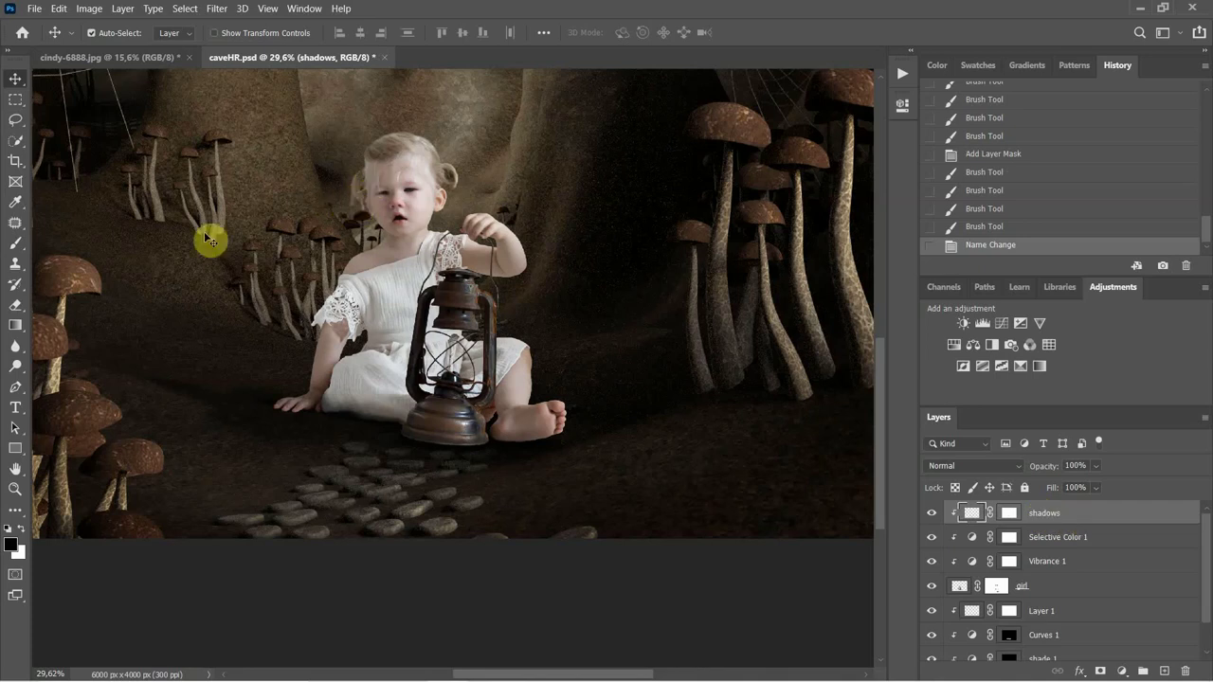
{"action": "scroll", "coordinate": [347, 180], "scroll_direction": "up", "scroll_amount": 5}
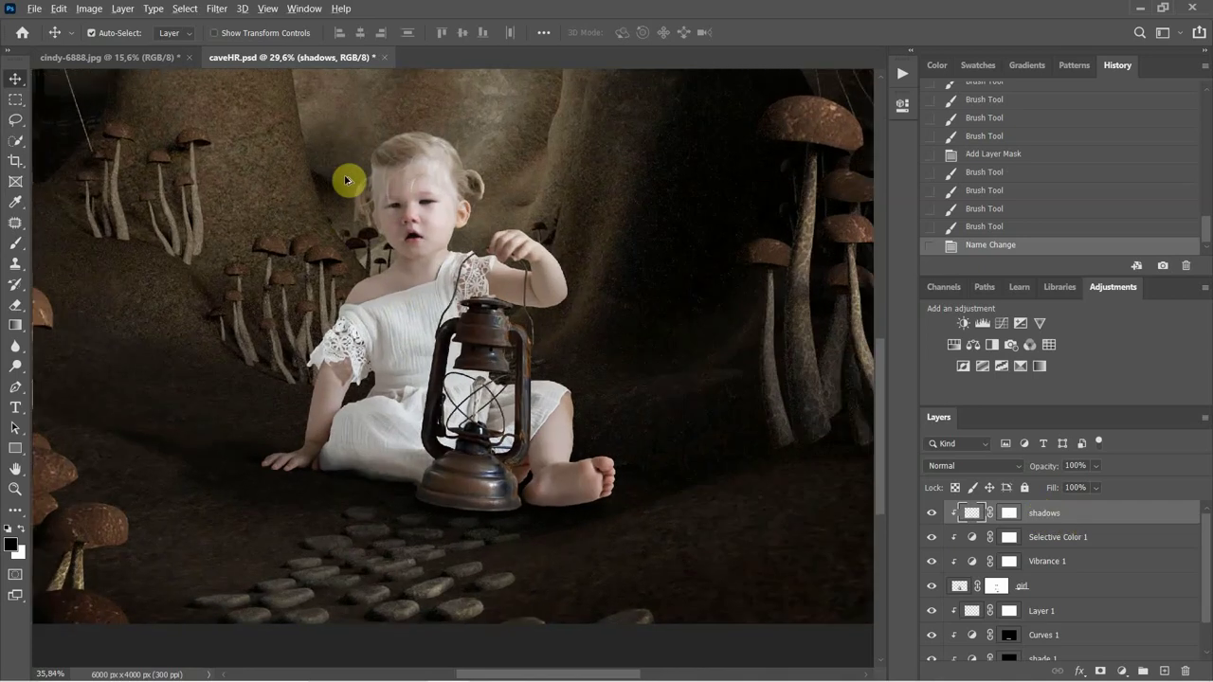
{"action": "scroll", "coordinate": [352, 192], "scroll_direction": "up", "scroll_amount": 6}
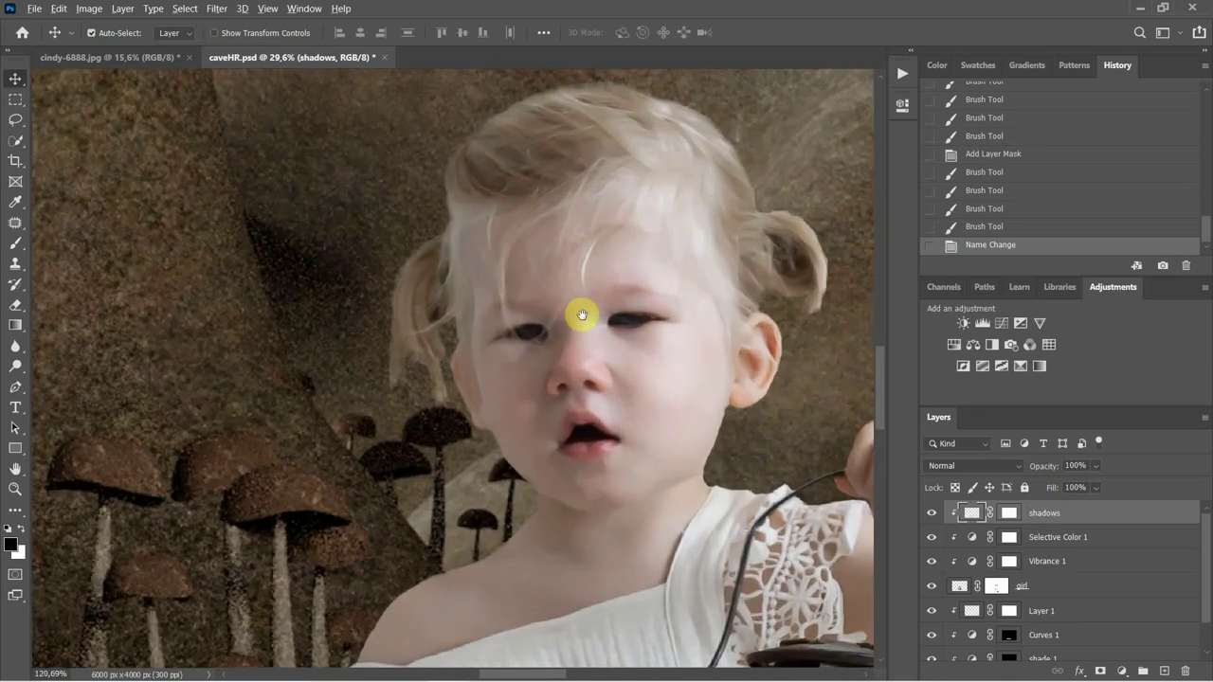
{"action": "left_click_drag", "start_coordinate": [582, 314], "coordinate": [589, 252]}
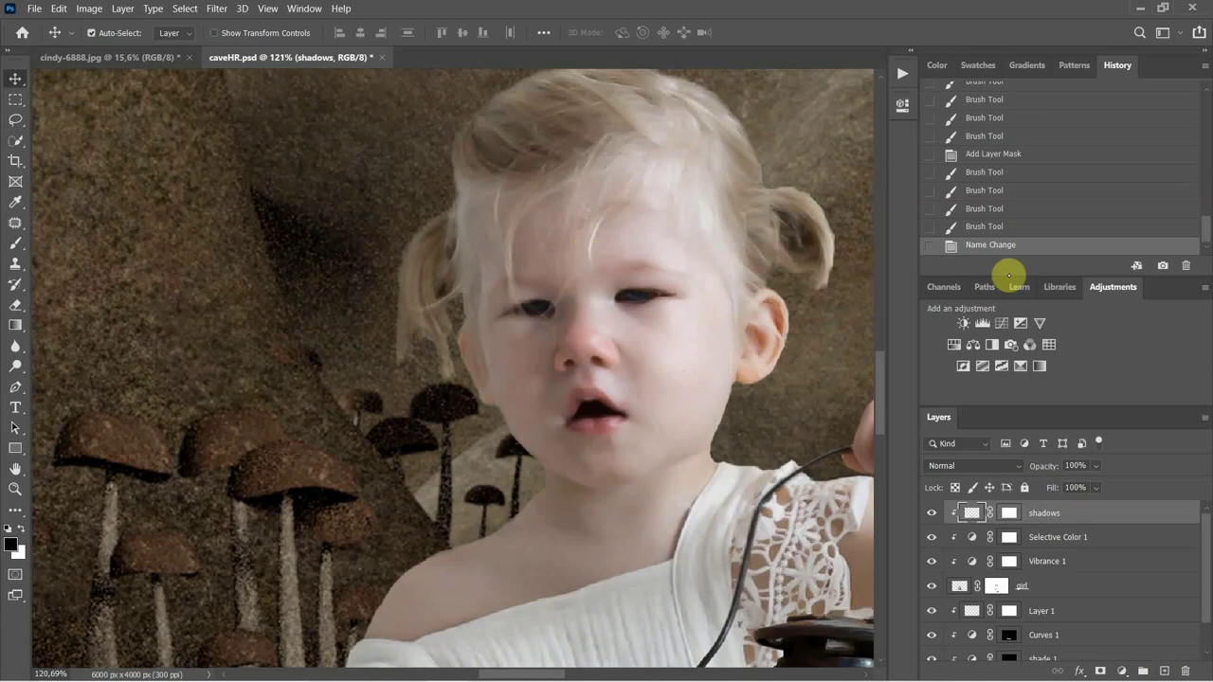
Add a Curves 2 layer with a moved midpoint, clipped to the girl, with its mask inverted to black.
{"action": "left_click", "coordinate": [1001, 323]}
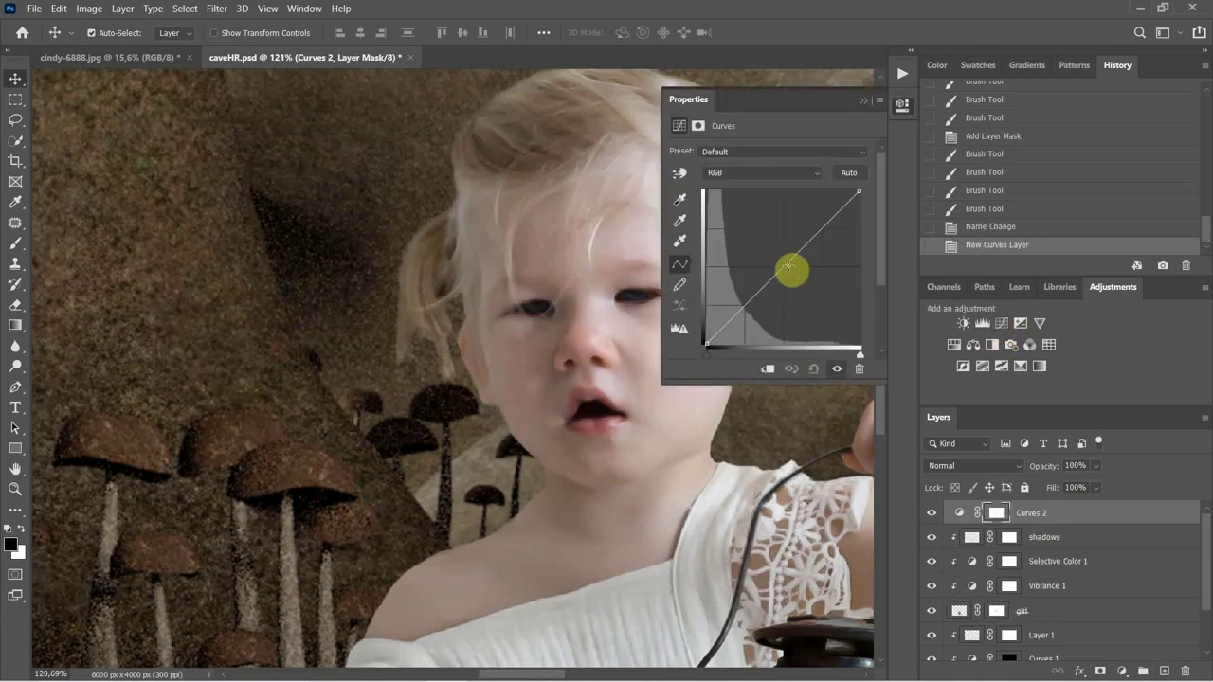
{"action": "left_click_drag", "start_coordinate": [794, 276], "coordinate": [795, 280]}
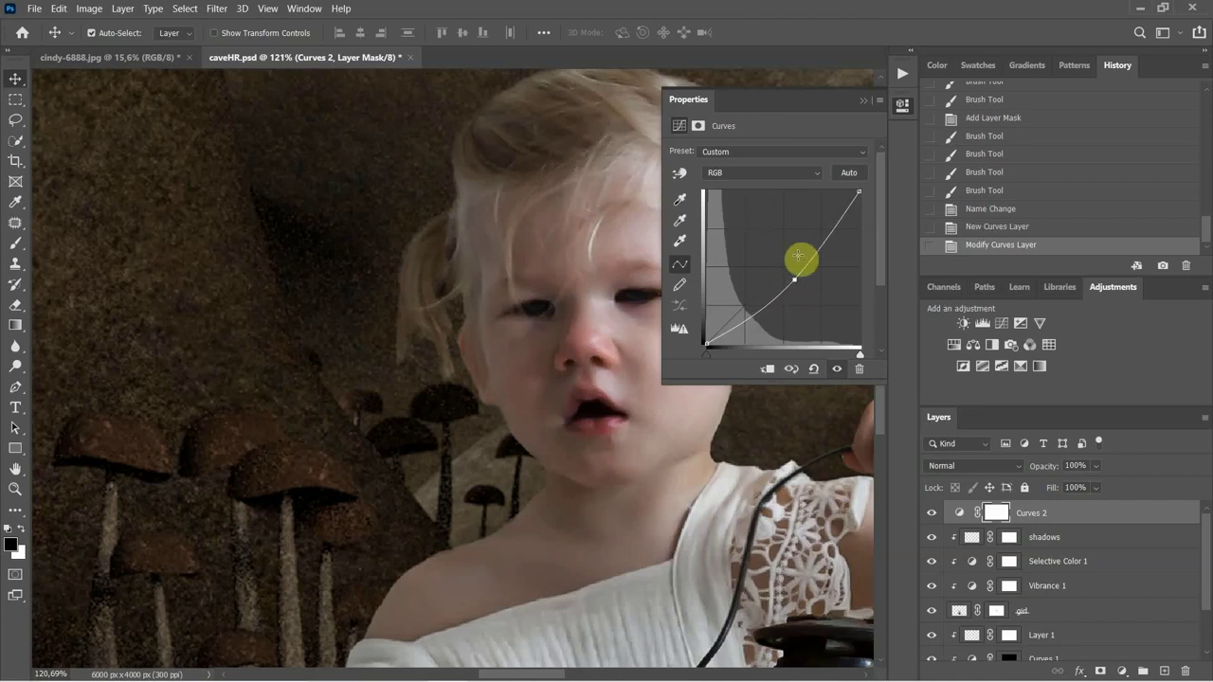
{"action": "left_click", "coordinate": [766, 368]}
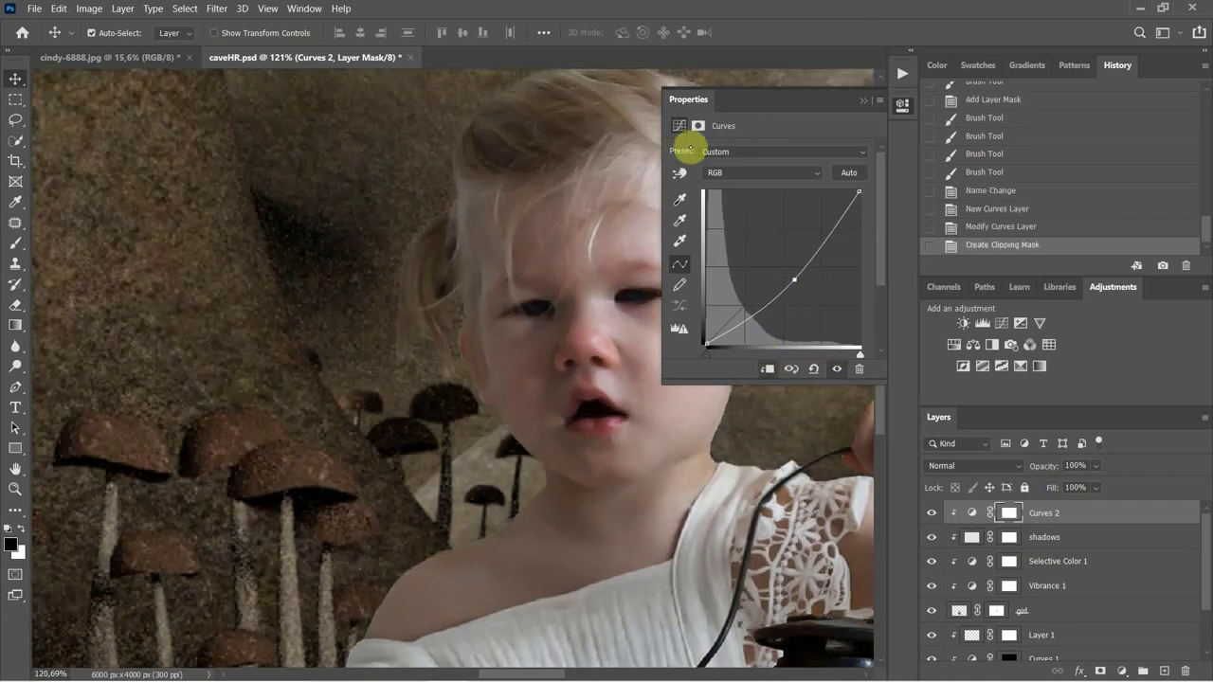
{"action": "left_click", "coordinate": [697, 125]}
{"action": "left_click", "coordinate": [816, 336]}
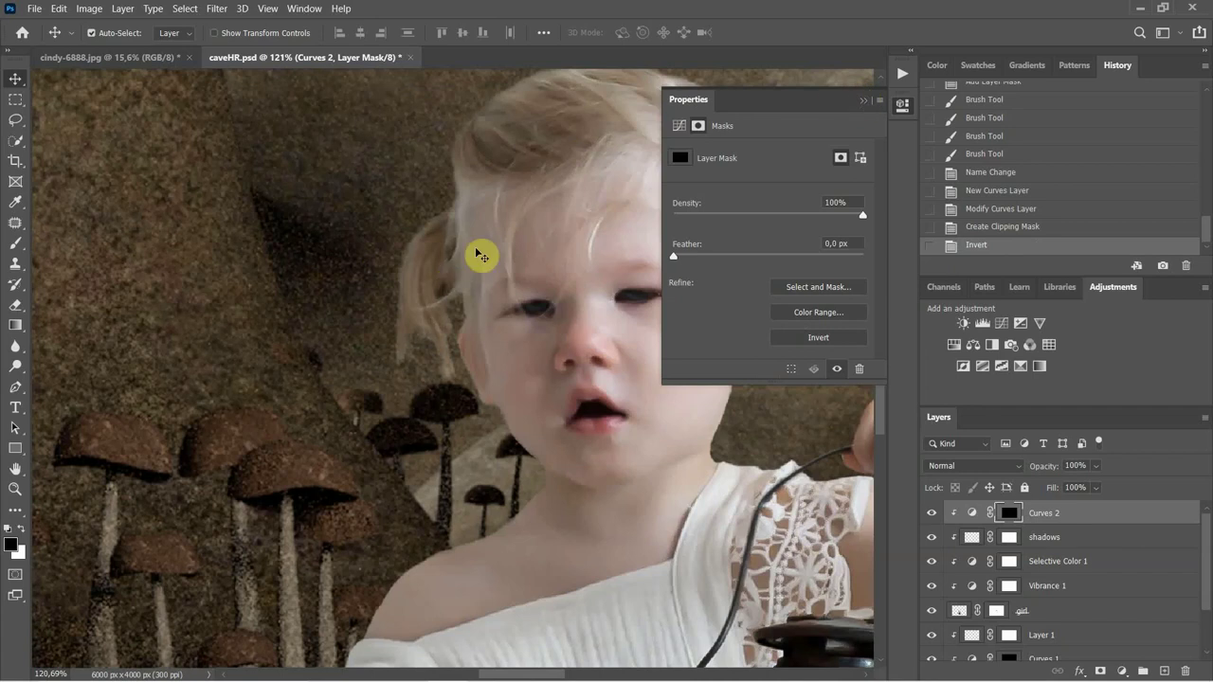
{"action": "left_click", "coordinate": [864, 102]}
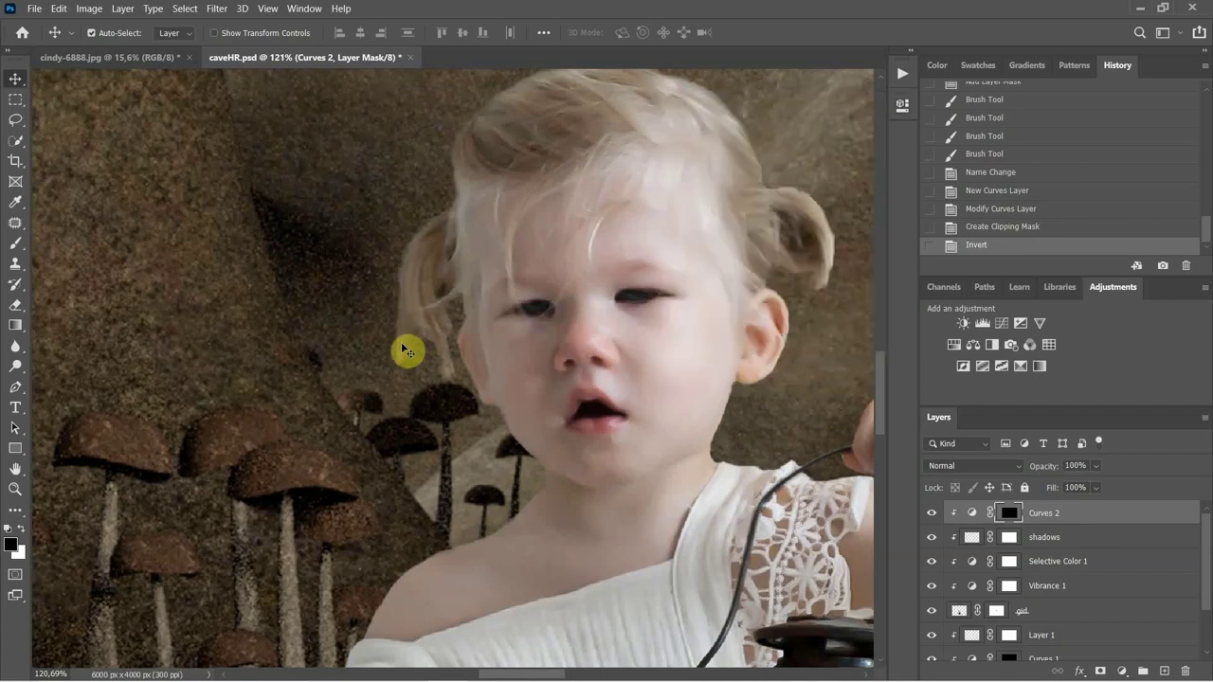
{"action": "left_click", "coordinate": [14, 239]}
{"action": "left_click_drag", "start_coordinate": [515, 411], "coordinate": [512, 412]}
Set the brush to 26% opacity and paint the Curves 2 mask over the girl's hair, shoulder and arm.
{"action": "scroll", "coordinate": [512, 412], "scroll_direction": "down", "scroll_amount": 5}
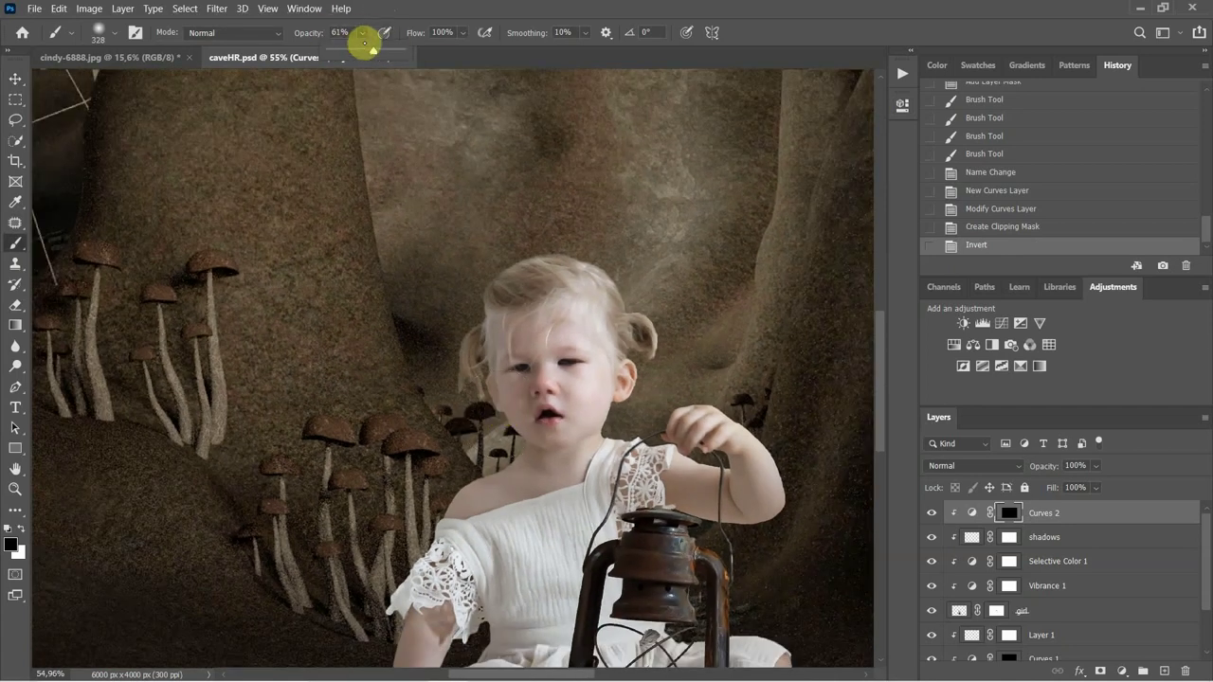
{"action": "left_click_drag", "start_coordinate": [349, 51], "coordinate": [348, 52]}
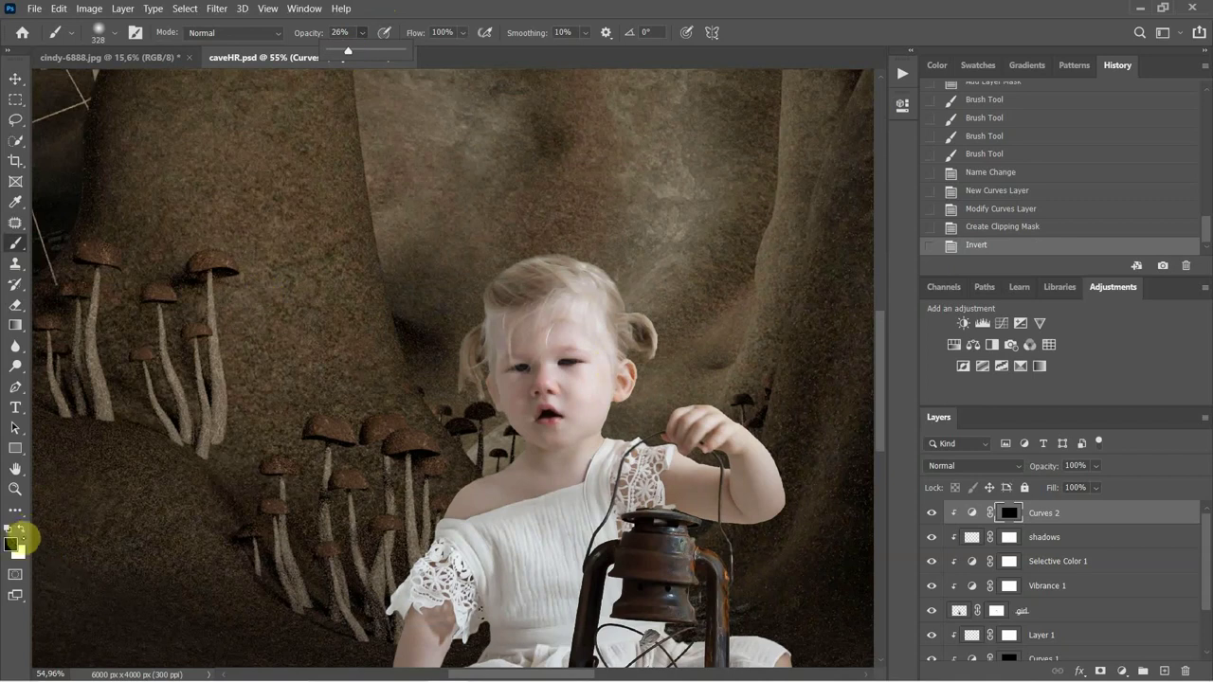
{"action": "mouse_move", "coordinate": [411, 298]}
{"action": "left_mouse_down"}
{"action": "mouse_move", "coordinate": [478, 386]}
{"action": "mouse_move", "coordinate": [472, 304]}
{"action": "mouse_move", "coordinate": [485, 353]}
{"action": "mouse_move", "coordinate": [492, 460]}
{"action": "mouse_move", "coordinate": [461, 367]}
{"action": "mouse_move", "coordinate": [471, 440]}
{"action": "mouse_move", "coordinate": [446, 489]}
{"action": "mouse_move", "coordinate": [454, 378]}
{"action": "mouse_move", "coordinate": [464, 397]}
{"action": "mouse_move", "coordinate": [475, 368]}
{"action": "mouse_move", "coordinate": [477, 293]}
{"action": "mouse_move", "coordinate": [456, 389]}
{"action": "mouse_move", "coordinate": [467, 417]}
{"action": "mouse_move", "coordinate": [453, 377]}
{"action": "mouse_move", "coordinate": [472, 277]}
{"action": "mouse_move", "coordinate": [445, 378]}
{"action": "left_mouse_up"}
{"action": "left_click_drag", "start_coordinate": [560, 401], "coordinate": [625, 199]}
{"action": "mouse_move", "coordinate": [493, 302]}
{"action": "left_mouse_down"}
{"action": "mouse_move", "coordinate": [550, 257]}
{"action": "mouse_move", "coordinate": [496, 301]}
{"action": "mouse_move", "coordinate": [443, 409]}
{"action": "mouse_move", "coordinate": [448, 423]}
{"action": "mouse_move", "coordinate": [469, 372]}
{"action": "mouse_move", "coordinate": [429, 465]}
{"action": "mouse_move", "coordinate": [427, 522]}
{"action": "mouse_move", "coordinate": [406, 544]}
{"action": "mouse_move", "coordinate": [423, 567]}
{"action": "mouse_move", "coordinate": [370, 540]}
{"action": "mouse_move", "coordinate": [500, 429]}
{"action": "mouse_move", "coordinate": [482, 528]}
{"action": "mouse_move", "coordinate": [536, 533]}
{"action": "mouse_move", "coordinate": [483, 520]}
{"action": "mouse_move", "coordinate": [487, 549]}
{"action": "mouse_move", "coordinate": [481, 528]}
{"action": "mouse_move", "coordinate": [499, 539]}
{"action": "mouse_move", "coordinate": [488, 534]}
{"action": "mouse_move", "coordinate": [788, 470]}
{"action": "mouse_move", "coordinate": [748, 524]}
{"action": "mouse_move", "coordinate": [777, 516]}
{"action": "mouse_move", "coordinate": [771, 578]}
{"action": "mouse_move", "coordinate": [834, 638]}
{"action": "mouse_move", "coordinate": [796, 637]}
{"action": "mouse_move", "coordinate": [859, 644]}
{"action": "mouse_move", "coordinate": [799, 647]}
{"action": "mouse_move", "coordinate": [554, 271]}
{"action": "mouse_move", "coordinate": [621, 210]}
{"action": "mouse_move", "coordinate": [559, 325]}
{"action": "mouse_move", "coordinate": [727, 306]}
{"action": "mouse_move", "coordinate": [601, 283]}
{"action": "mouse_move", "coordinate": [445, 287]}
{"action": "mouse_move", "coordinate": [783, 342]}
{"action": "mouse_move", "coordinate": [727, 330]}
{"action": "mouse_move", "coordinate": [782, 342]}
{"action": "mouse_move", "coordinate": [745, 327]}
{"action": "mouse_move", "coordinate": [802, 353]}
{"action": "mouse_move", "coordinate": [717, 333]}
{"action": "mouse_move", "coordinate": [766, 362]}
{"action": "mouse_move", "coordinate": [809, 359]}
{"action": "mouse_move", "coordinate": [410, 202]}
{"action": "mouse_move", "coordinate": [543, 270]}
{"action": "mouse_move", "coordinate": [555, 256]}
{"action": "mouse_move", "coordinate": [545, 288]}
{"action": "mouse_move", "coordinate": [497, 281]}
{"action": "mouse_move", "coordinate": [505, 234]}
{"action": "mouse_move", "coordinate": [532, 225]}
{"action": "mouse_move", "coordinate": [524, 137]}
{"action": "mouse_move", "coordinate": [530, 266]}
{"action": "mouse_move", "coordinate": [560, 258]}
{"action": "mouse_move", "coordinate": [619, 309]}
{"action": "mouse_move", "coordinate": [545, 166]}
{"action": "mouse_move", "coordinate": [650, 203]}
{"action": "mouse_move", "coordinate": [650, 331]}
{"action": "left_mouse_up"}
Paint the Curves 2 darkening beside and above the girl's head and down her arm.
{"action": "scroll", "coordinate": [650, 411], "scroll_direction": "up", "scroll_amount": 5}
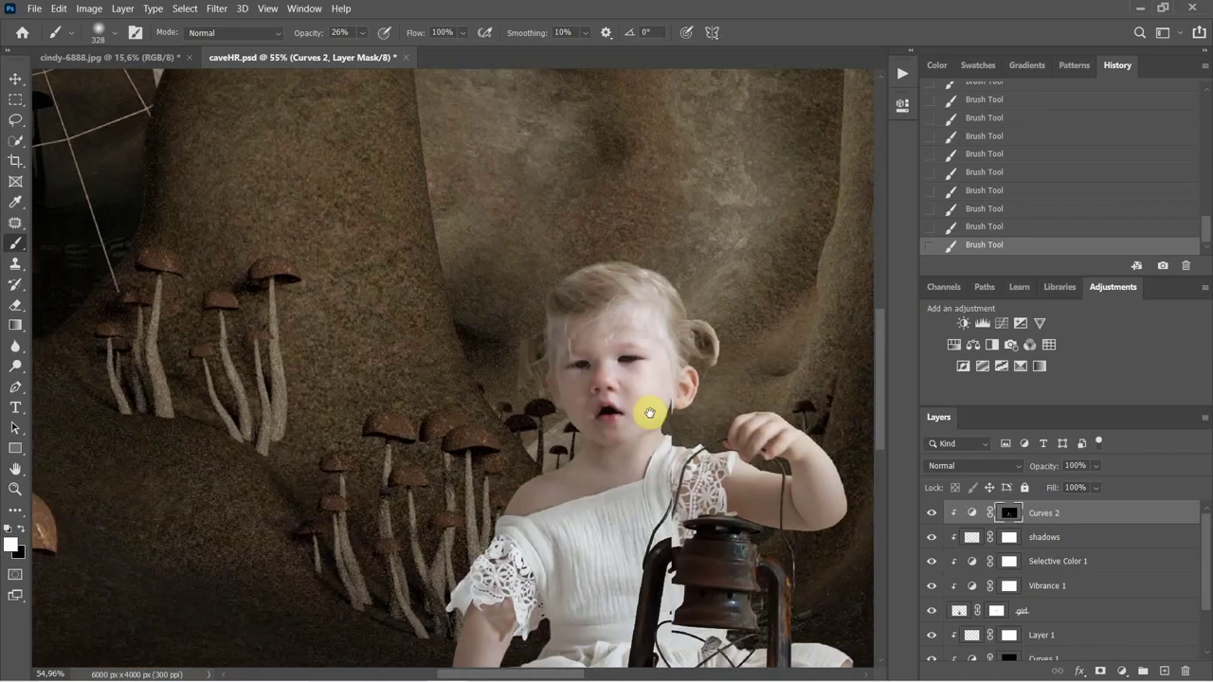
{"action": "mouse_move", "coordinate": [650, 411]}
{"action": "left_mouse_down"}
{"action": "mouse_move", "coordinate": [526, 303]}
{"action": "mouse_move", "coordinate": [607, 239]}
{"action": "mouse_move", "coordinate": [547, 262]}
{"action": "mouse_move", "coordinate": [665, 259]}
{"action": "mouse_move", "coordinate": [556, 264]}
{"action": "mouse_move", "coordinate": [460, 411]}
{"action": "mouse_move", "coordinate": [558, 362]}
{"action": "mouse_move", "coordinate": [572, 321]}
{"action": "mouse_move", "coordinate": [525, 349]}
{"action": "mouse_move", "coordinate": [566, 437]}
{"action": "mouse_move", "coordinate": [537, 365]}
{"action": "mouse_move", "coordinate": [544, 408]}
{"action": "mouse_move", "coordinate": [451, 261]}
{"action": "mouse_move", "coordinate": [531, 530]}
{"action": "mouse_move", "coordinate": [473, 542]}
{"action": "mouse_move", "coordinate": [538, 468]}
{"action": "mouse_move", "coordinate": [480, 562]}
{"action": "mouse_move", "coordinate": [484, 598]}
{"action": "mouse_move", "coordinate": [495, 503]}
{"action": "mouse_move", "coordinate": [467, 529]}
{"action": "mouse_move", "coordinate": [544, 435]}
{"action": "mouse_move", "coordinate": [563, 452]}
{"action": "mouse_move", "coordinate": [536, 371]}
{"action": "mouse_move", "coordinate": [563, 451]}
{"action": "mouse_move", "coordinate": [515, 339]}
{"action": "mouse_move", "coordinate": [563, 451]}
{"action": "mouse_move", "coordinate": [433, 315]}
{"action": "mouse_move", "coordinate": [518, 289]}
{"action": "mouse_move", "coordinate": [515, 359]}
{"action": "mouse_move", "coordinate": [527, 335]}
{"action": "mouse_move", "coordinate": [535, 410]}
{"action": "mouse_move", "coordinate": [542, 326]}
{"action": "mouse_move", "coordinate": [555, 439]}
{"action": "mouse_move", "coordinate": [558, 361]}
{"action": "mouse_move", "coordinate": [606, 401]}
{"action": "mouse_move", "coordinate": [621, 237]}
{"action": "left_mouse_up"}
{"action": "mouse_move", "coordinate": [512, 403]}
{"action": "left_mouse_down"}
{"action": "mouse_move", "coordinate": [483, 406]}
{"action": "mouse_move", "coordinate": [463, 554]}
{"action": "mouse_move", "coordinate": [487, 461]}
{"action": "mouse_move", "coordinate": [439, 563]}
{"action": "mouse_move", "coordinate": [455, 515]}
{"action": "mouse_move", "coordinate": [439, 583]}
{"action": "mouse_move", "coordinate": [436, 569]}
{"action": "mouse_move", "coordinate": [393, 588]}
{"action": "mouse_move", "coordinate": [414, 610]}
{"action": "mouse_move", "coordinate": [393, 614]}
{"action": "mouse_move", "coordinate": [590, 650]}
{"action": "mouse_move", "coordinate": [488, 534]}
{"action": "mouse_move", "coordinate": [620, 503]}
{"action": "mouse_move", "coordinate": [331, 181]}
{"action": "left_mouse_up"}
{"action": "key", "text": "space"}
Paint black near the lantern base to remove darkening, then brush it across the child's head.
{"action": "mouse_move", "coordinate": [515, 509]}
{"action": "left_mouse_down"}
{"action": "mouse_move", "coordinate": [640, 501]}
{"action": "mouse_move", "coordinate": [471, 482]}
{"action": "mouse_move", "coordinate": [655, 516]}
{"action": "mouse_move", "coordinate": [567, 517]}
{"action": "mouse_move", "coordinate": [469, 464]}
{"action": "mouse_move", "coordinate": [543, 478]}
{"action": "mouse_move", "coordinate": [459, 462]}
{"action": "mouse_move", "coordinate": [448, 481]}
{"action": "mouse_move", "coordinate": [476, 447]}
{"action": "mouse_move", "coordinate": [499, 479]}
{"action": "mouse_move", "coordinate": [501, 330]}
{"action": "mouse_move", "coordinate": [508, 488]}
{"action": "mouse_move", "coordinate": [509, 422]}
{"action": "mouse_move", "coordinate": [515, 457]}
{"action": "mouse_move", "coordinate": [299, 427]}
{"action": "left_mouse_up"}
{"action": "left_click", "coordinate": [17, 528]}
{"action": "mouse_move", "coordinate": [497, 464]}
{"action": "left_mouse_down"}
{"action": "mouse_move", "coordinate": [586, 442]}
{"action": "mouse_move", "coordinate": [612, 490]}
{"action": "mouse_move", "coordinate": [583, 466]}
{"action": "mouse_move", "coordinate": [603, 491]}
{"action": "left_mouse_up"}
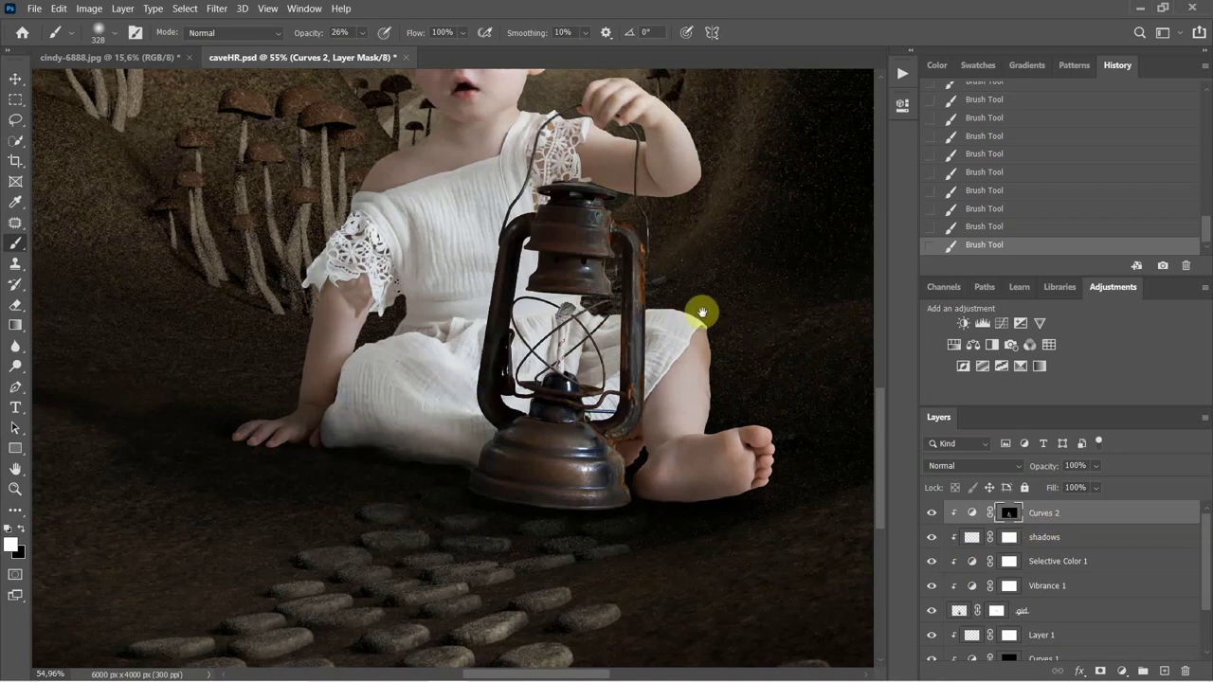
{"action": "left_click_drag", "start_coordinate": [655, 322], "coordinate": [705, 511]}
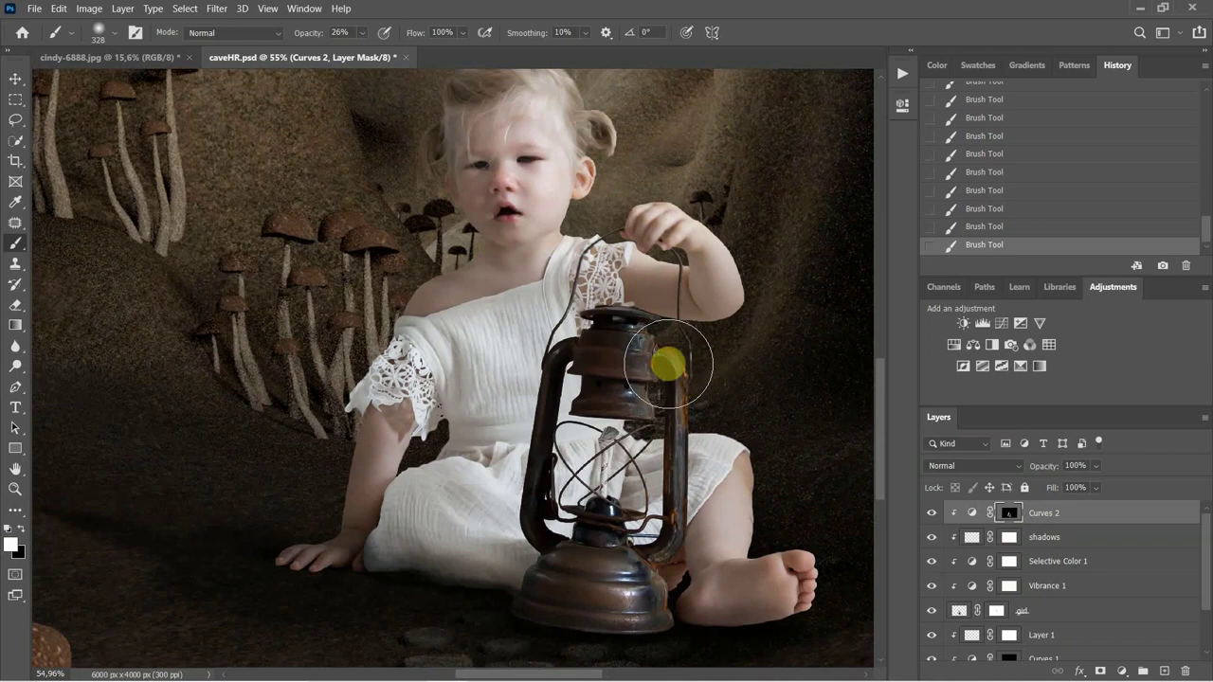
{"action": "left_click_drag", "start_coordinate": [645, 338], "coordinate": [669, 428]}
{"action": "scroll", "coordinate": [669, 428], "scroll_direction": "up", "scroll_amount": 2}
{"action": "mouse_move", "coordinate": [374, 265]}
{"action": "left_mouse_down"}
{"action": "mouse_move", "coordinate": [527, 266]}
{"action": "mouse_move", "coordinate": [483, 338]}
{"action": "mouse_move", "coordinate": [463, 272]}
{"action": "mouse_move", "coordinate": [491, 358]}
{"action": "mouse_move", "coordinate": [431, 269]}
{"action": "mouse_move", "coordinate": [467, 288]}
{"action": "left_mouse_up"}
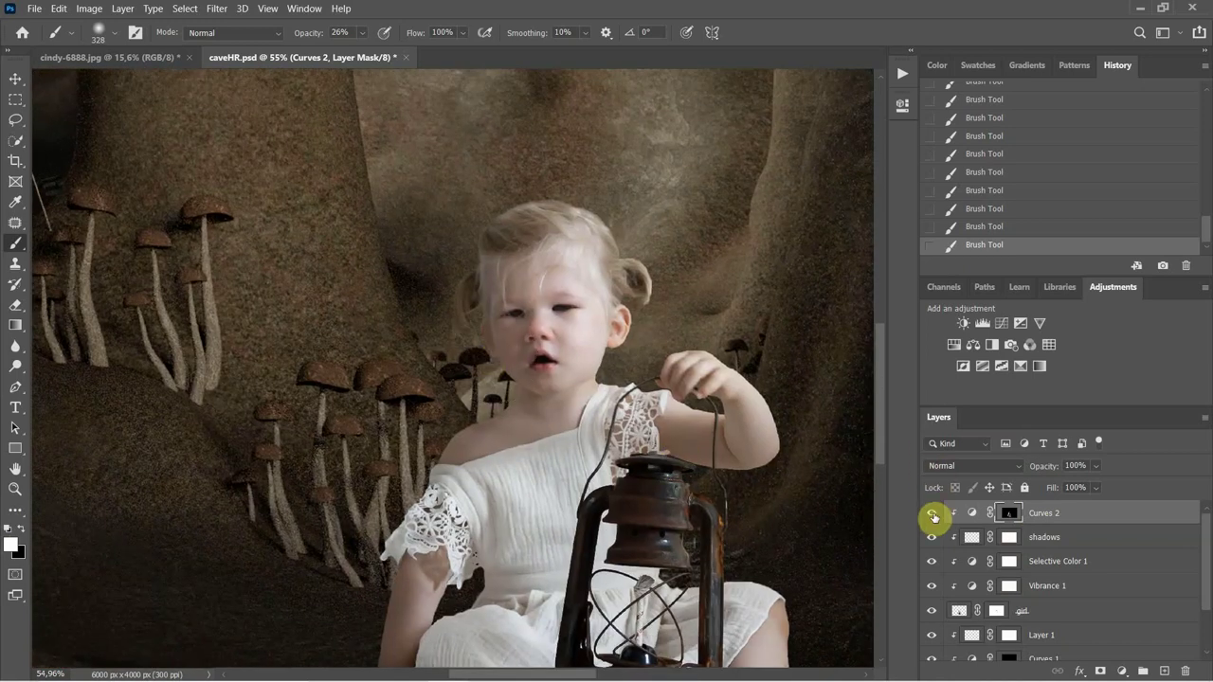
{"action": "left_click", "coordinate": [931, 513]}
{"action": "left_click", "coordinate": [931, 513]}
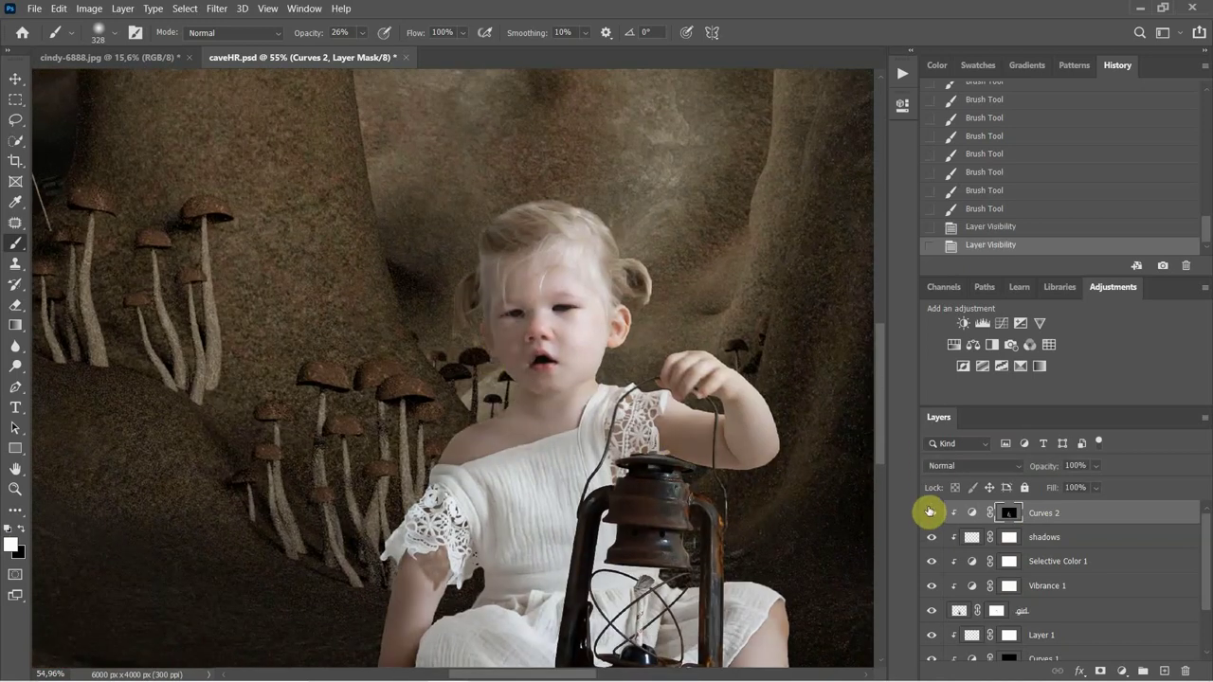
{"action": "left_click", "coordinate": [931, 512]}
{"action": "left_click", "coordinate": [930, 513]}
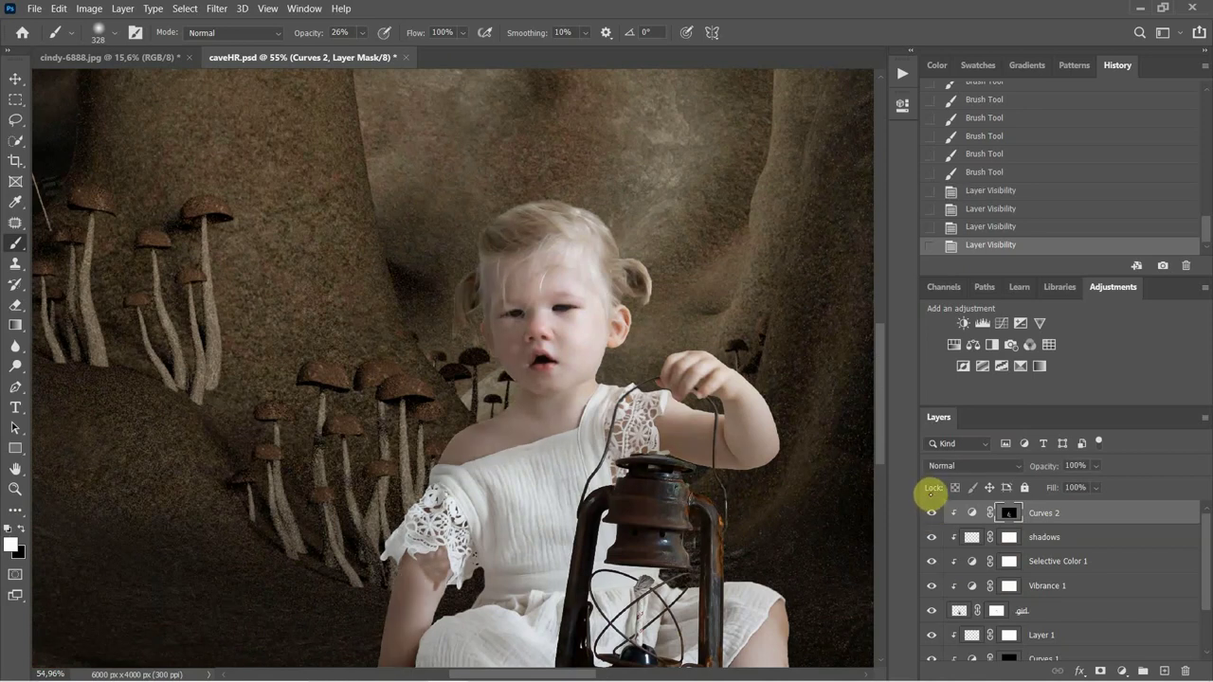
{"action": "left_click", "coordinate": [931, 513]}
{"action": "left_click", "coordinate": [930, 512]}
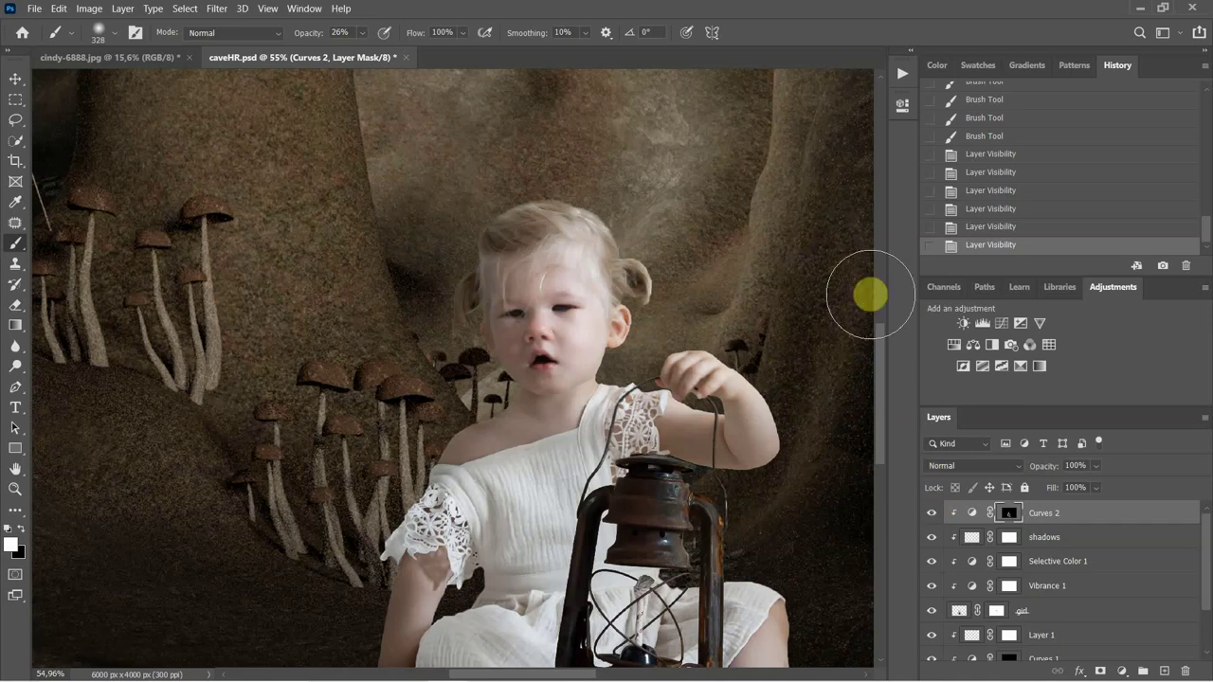
{"action": "scroll", "coordinate": [365, 361], "scroll_direction": "down", "scroll_amount": 6}
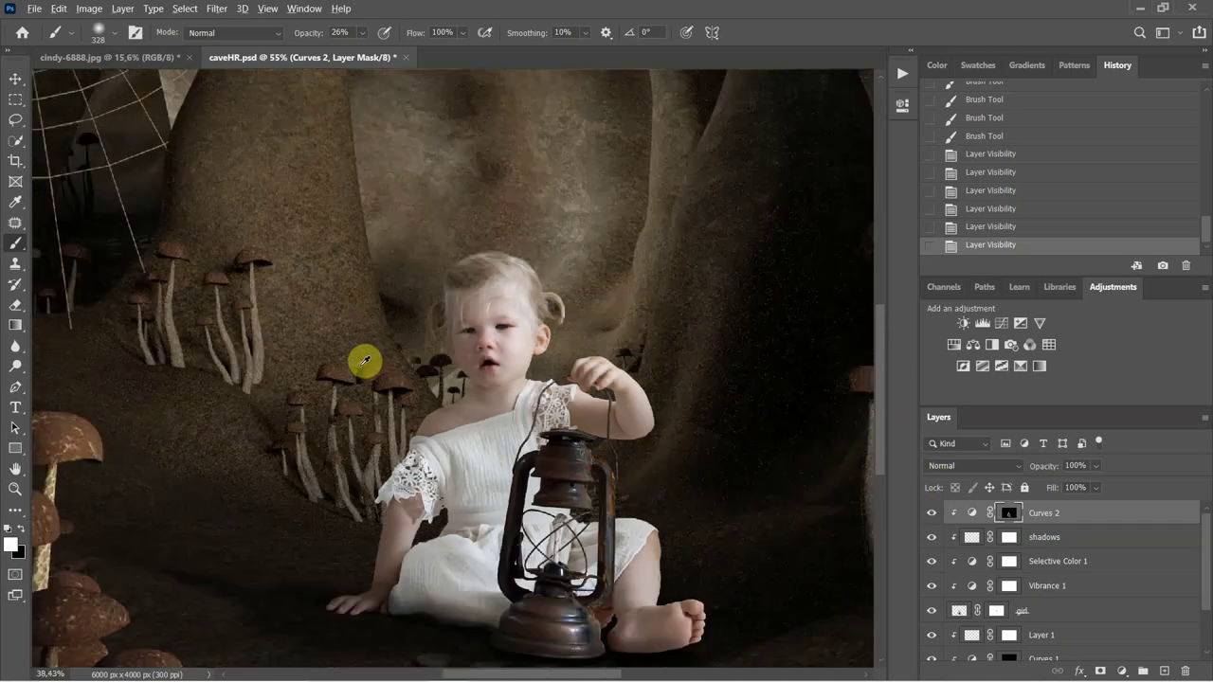
{"action": "scroll", "coordinate": [365, 361], "scroll_direction": "down", "scroll_amount": 4}
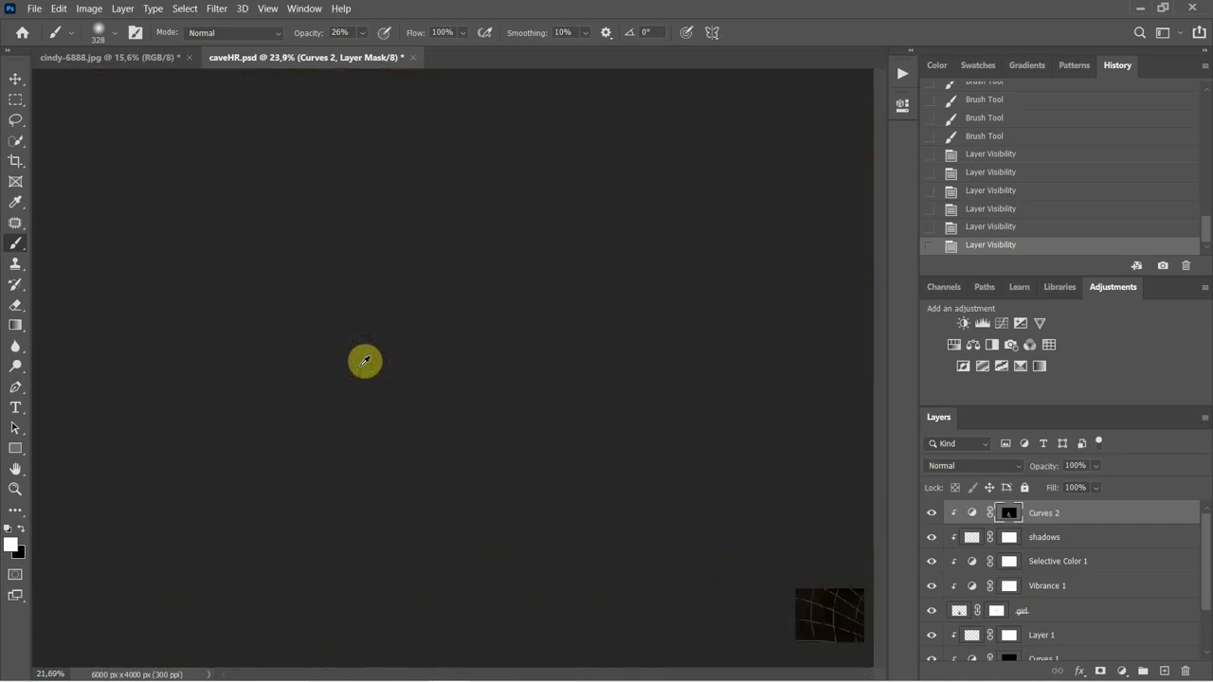
{"action": "left_click", "coordinate": [17, 78]}
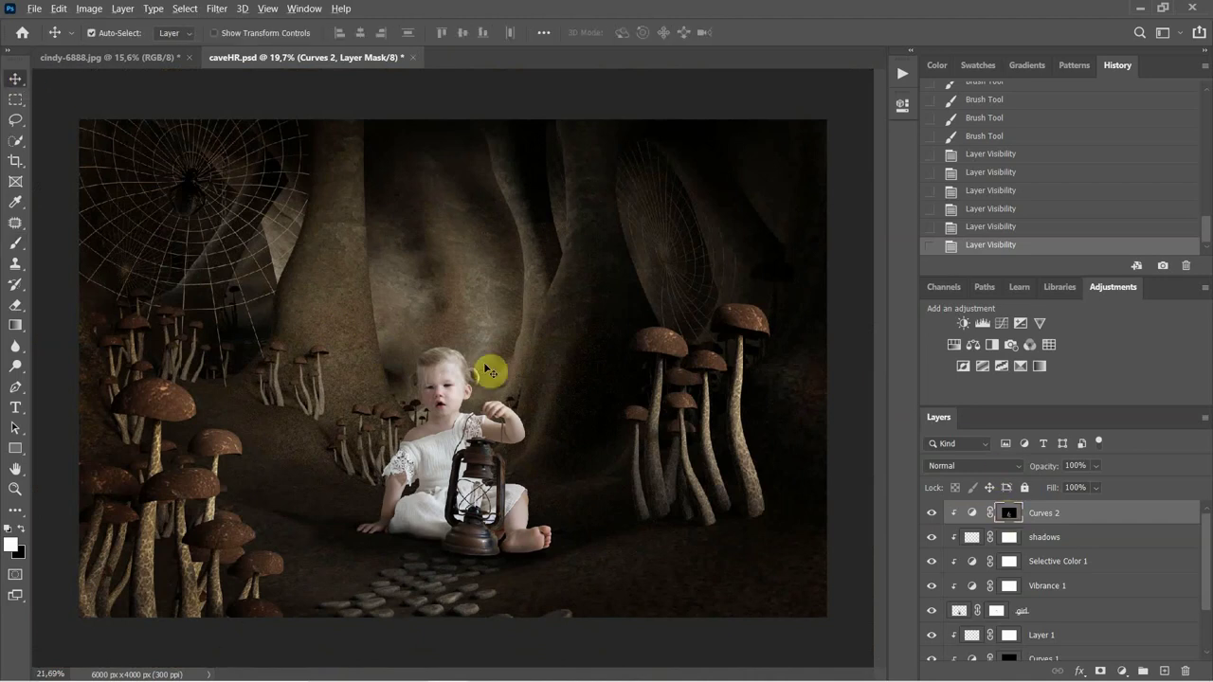
{"action": "scroll", "coordinate": [490, 372], "scroll_direction": "up", "scroll_amount": 1}
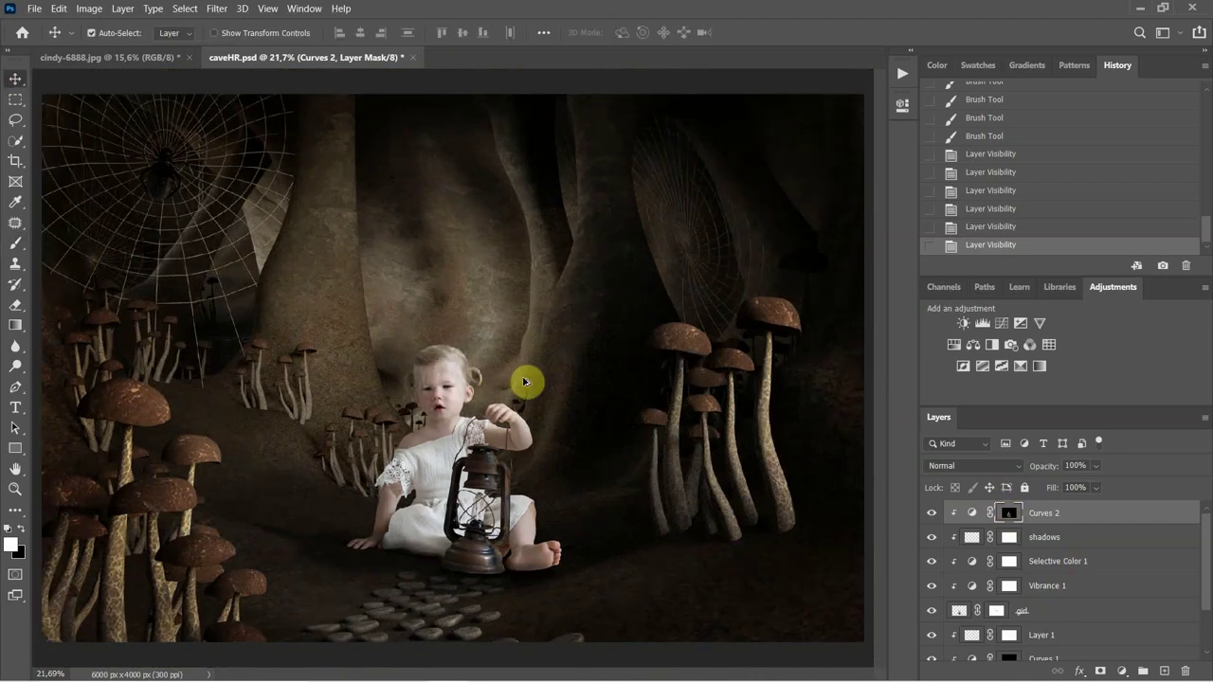
{"action": "scroll", "coordinate": [524, 382], "scroll_direction": "down", "scroll_amount": 1}
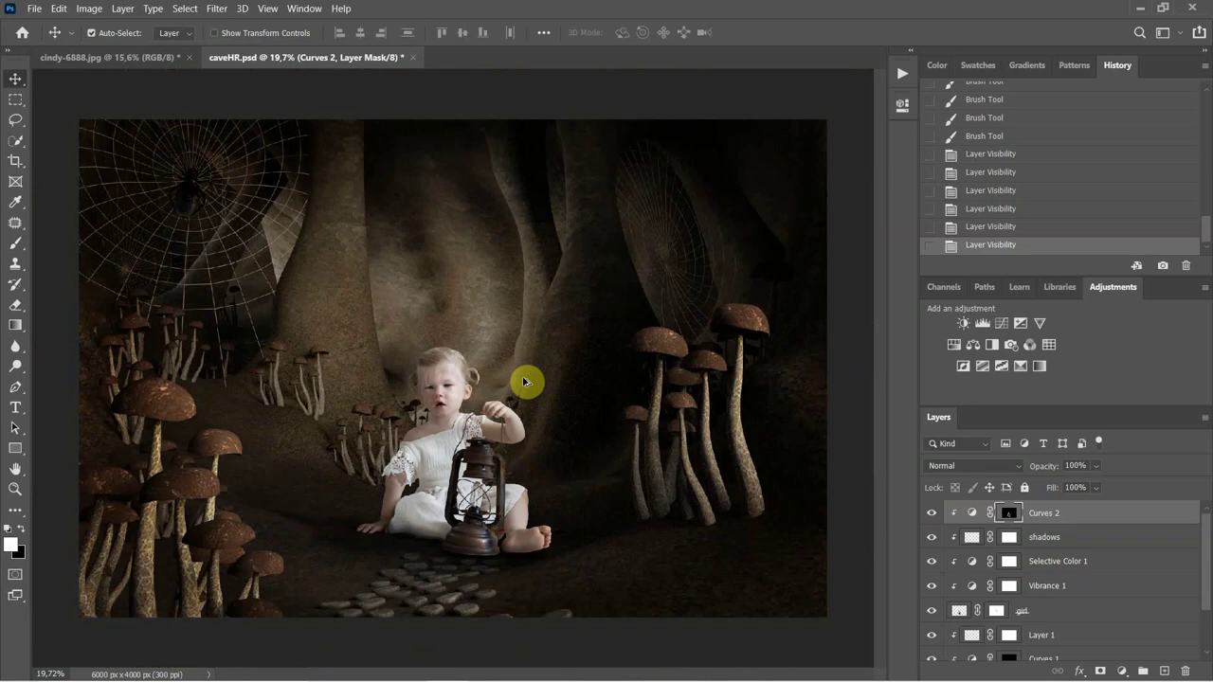
{"action": "left_click", "coordinate": [931, 513]}
{"action": "left_click", "coordinate": [930, 512]}
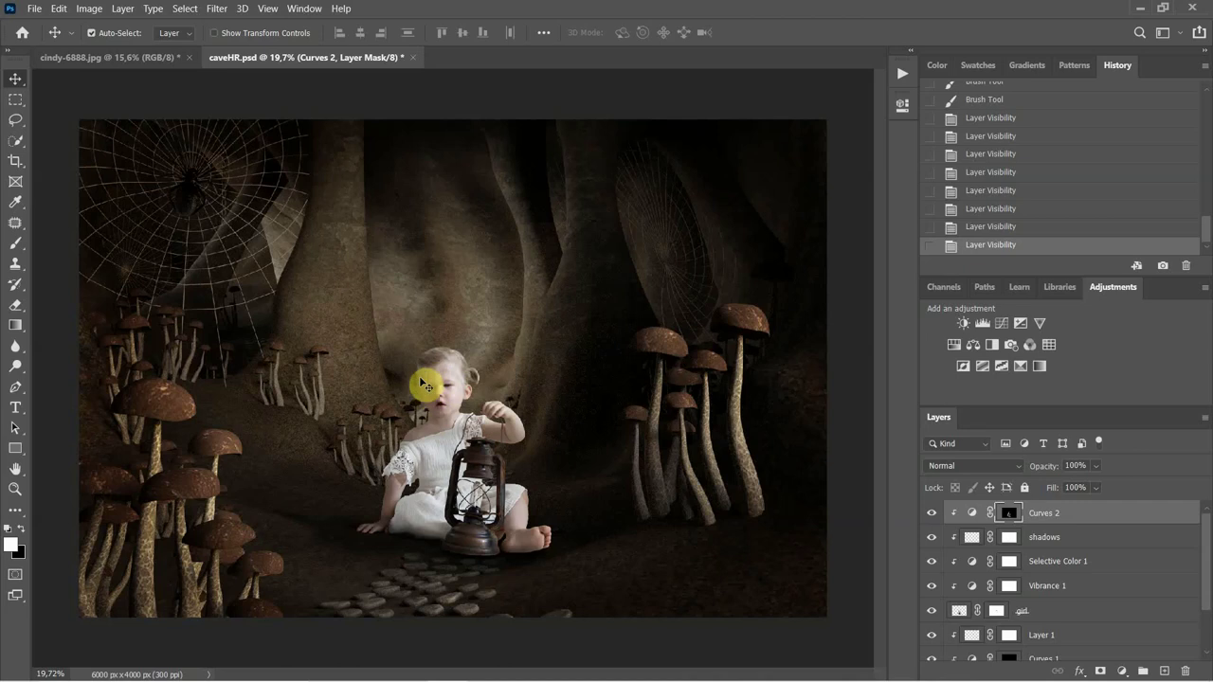
{"action": "scroll", "coordinate": [606, 406], "scroll_direction": "up", "scroll_amount": 4}
{"action": "scroll", "coordinate": [466, 401], "scroll_direction": "up", "scroll_amount": 4}
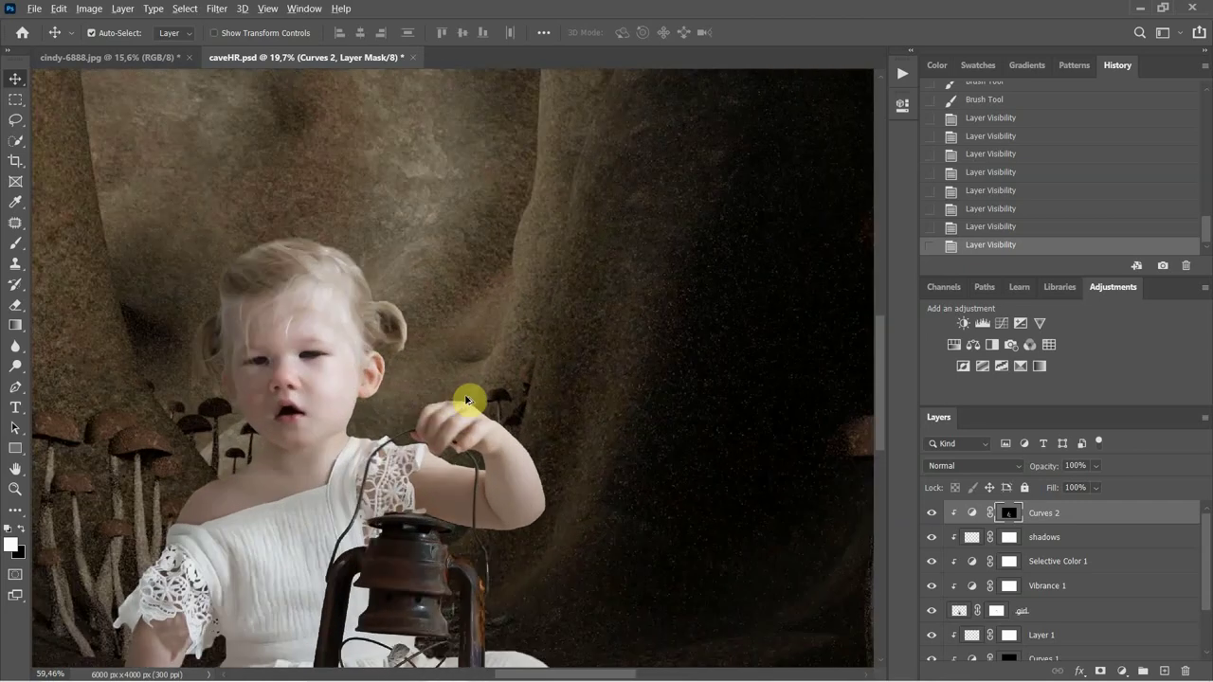
{"action": "scroll", "coordinate": [399, 384], "scroll_direction": "up", "scroll_amount": 3}
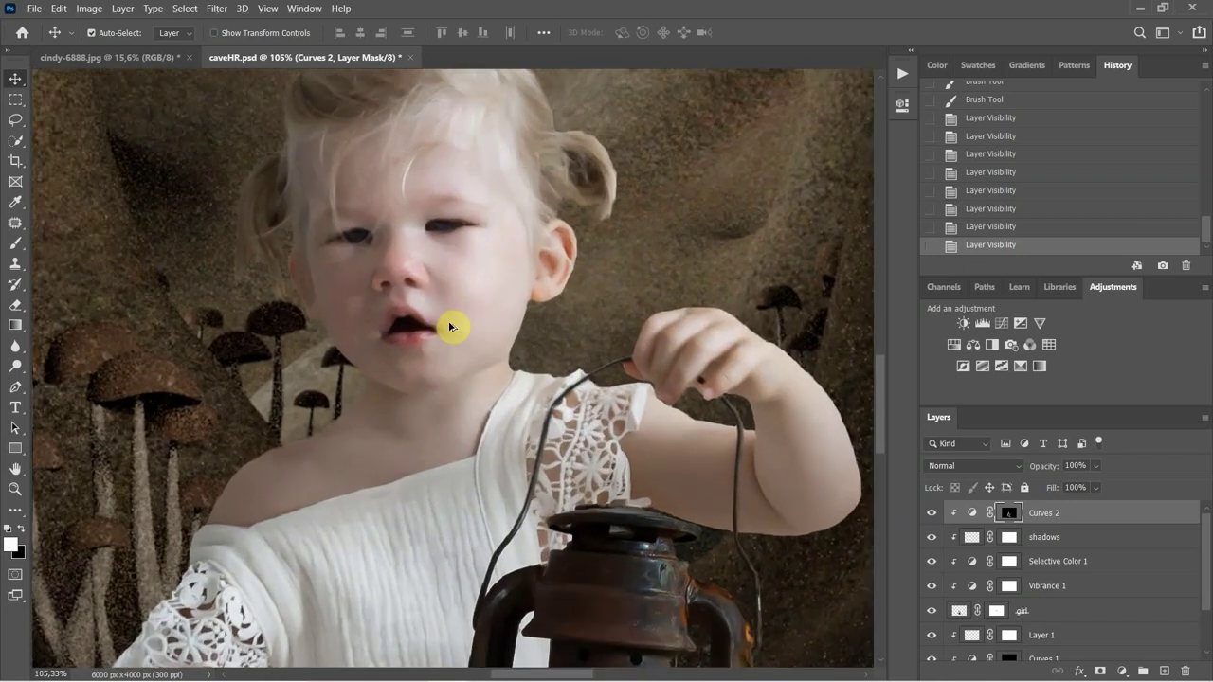
{"action": "scroll", "coordinate": [452, 325], "scroll_direction": "down", "scroll_amount": 1}
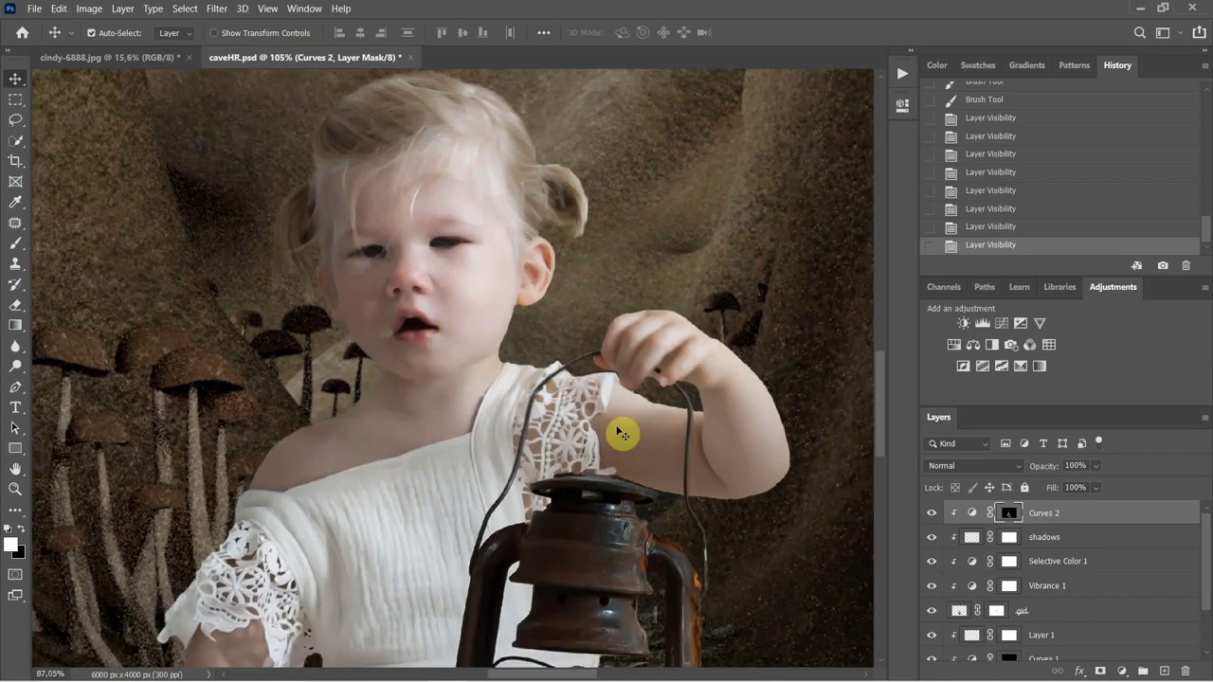
Add a Curves 3 layer clipped to the girl, pulling the curve's midpoint slightly down to darken her.
{"action": "left_click", "coordinate": [1002, 323]}
{"action": "left_click", "coordinate": [768, 369]}
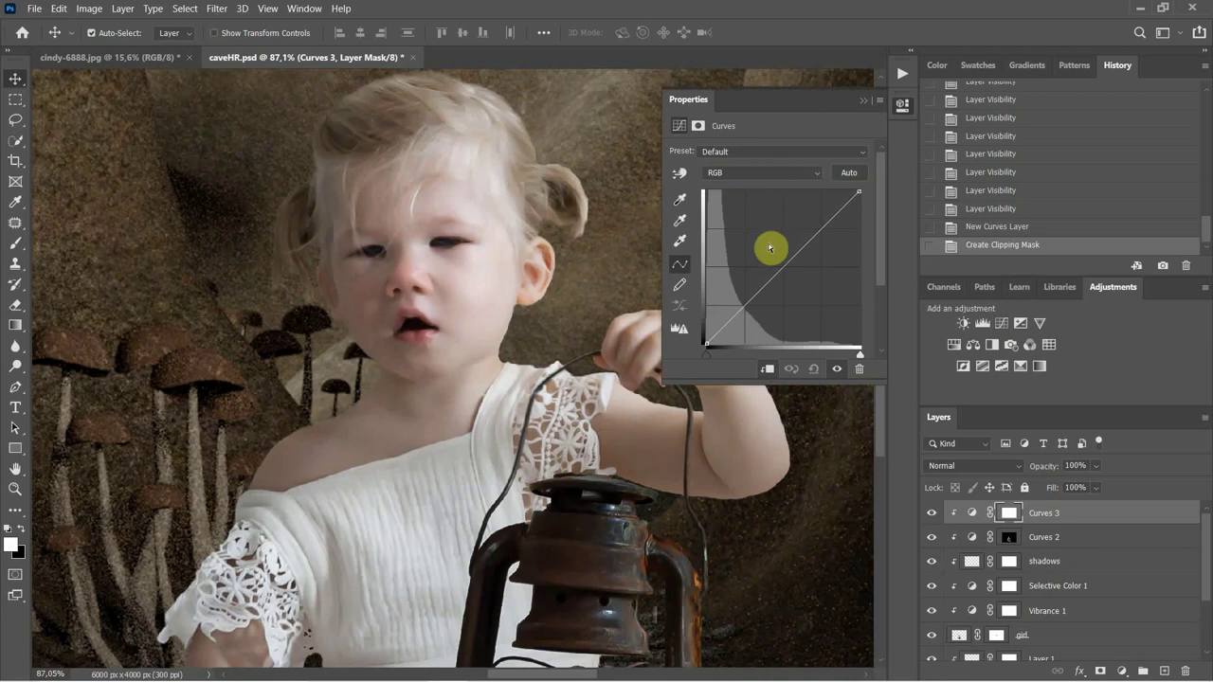
{"action": "left_click_drag", "start_coordinate": [782, 270], "coordinate": [798, 278]}
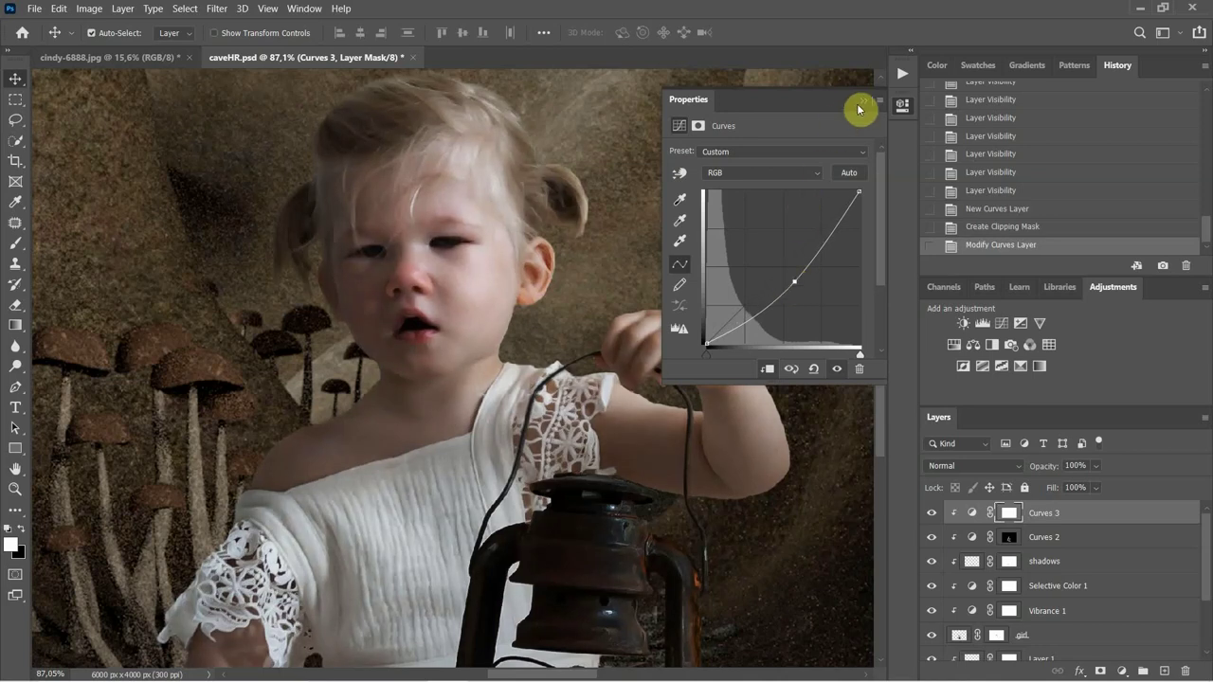
{"action": "left_click", "coordinate": [858, 106]}
{"action": "scroll", "coordinate": [474, 338], "scroll_direction": "down", "scroll_amount": 5}
{"action": "scroll", "coordinate": [468, 334], "scroll_direction": "down", "scroll_amount": 4}
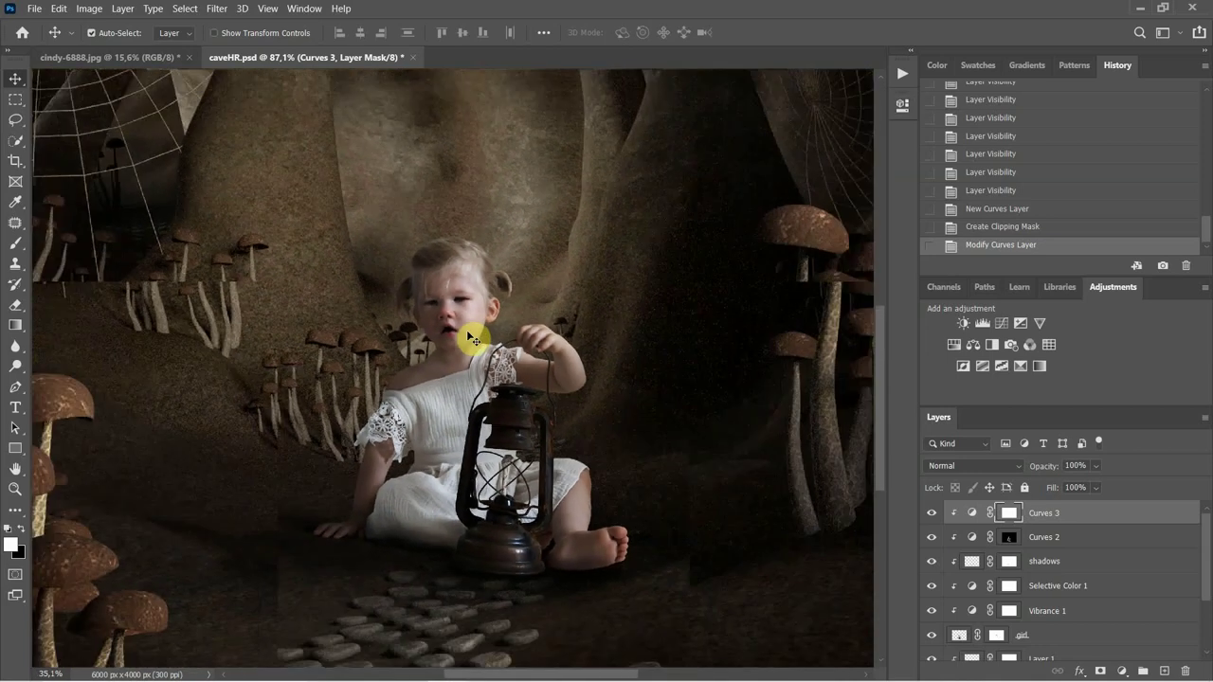
{"action": "scroll", "coordinate": [468, 334], "scroll_direction": "down", "scroll_amount": 1}
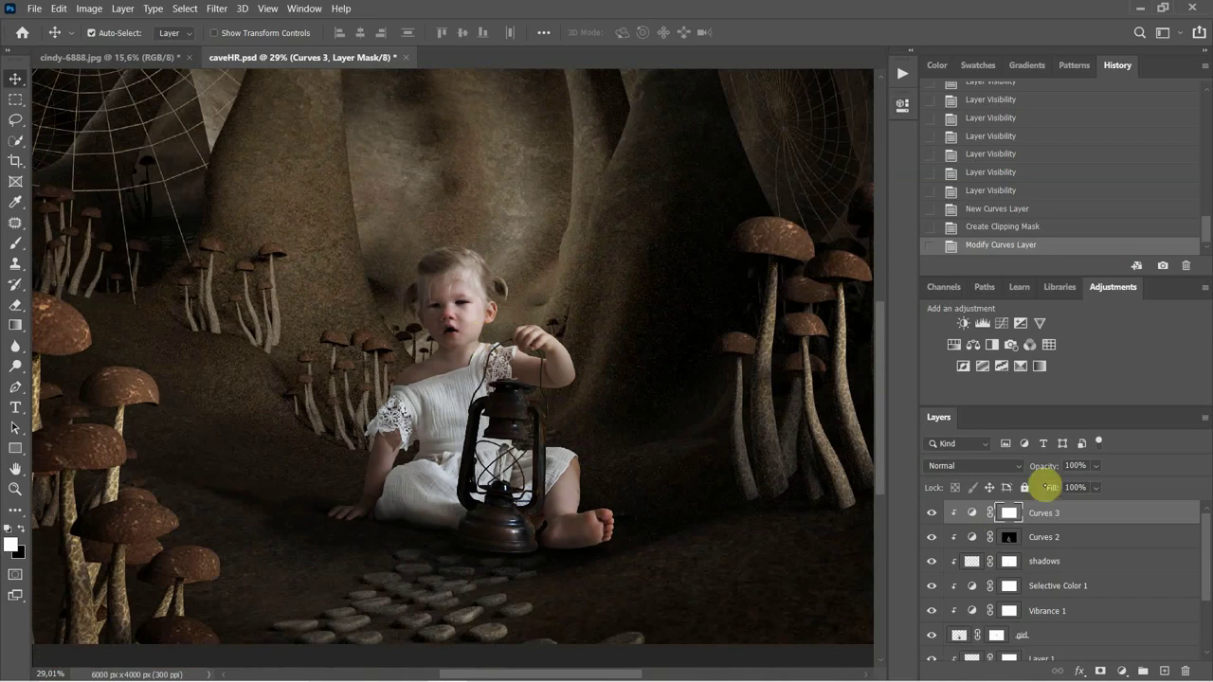
Paint the Curves 3 mask over the girl's face from chin to forehead with a 15% brush.
{"action": "left_click", "coordinate": [18, 244]}
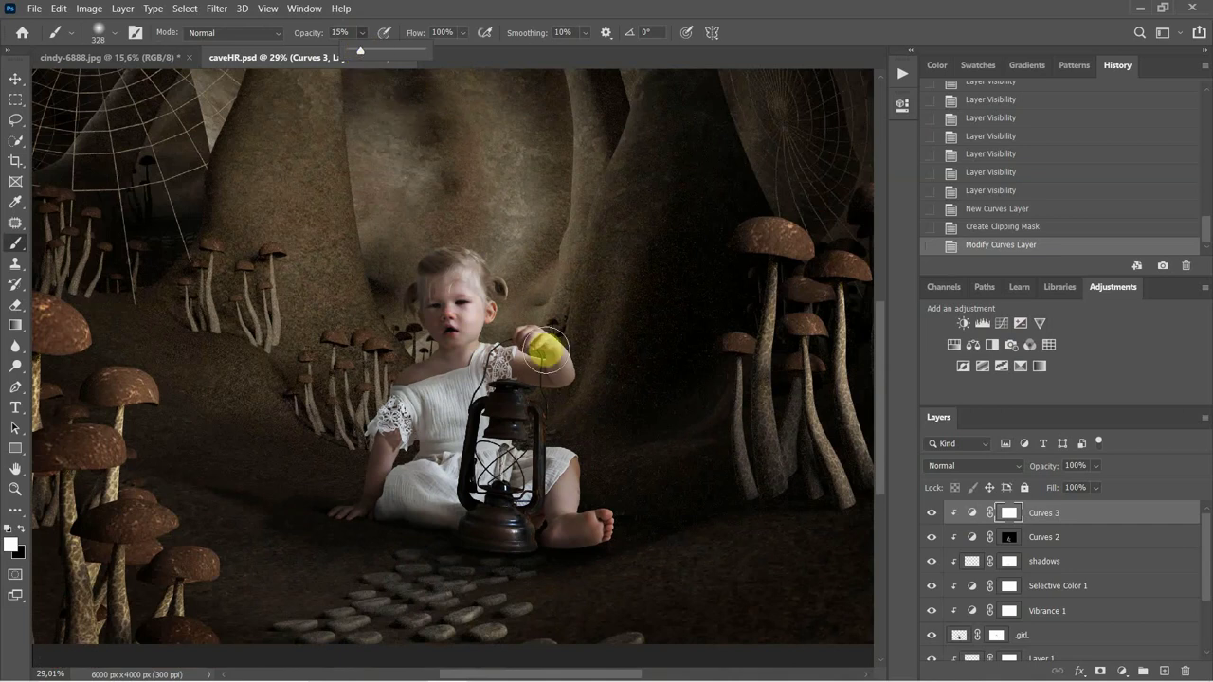
{"action": "left_click", "coordinate": [465, 300]}
{"action": "left_click_drag", "start_coordinate": [464, 299], "coordinate": [469, 322]}
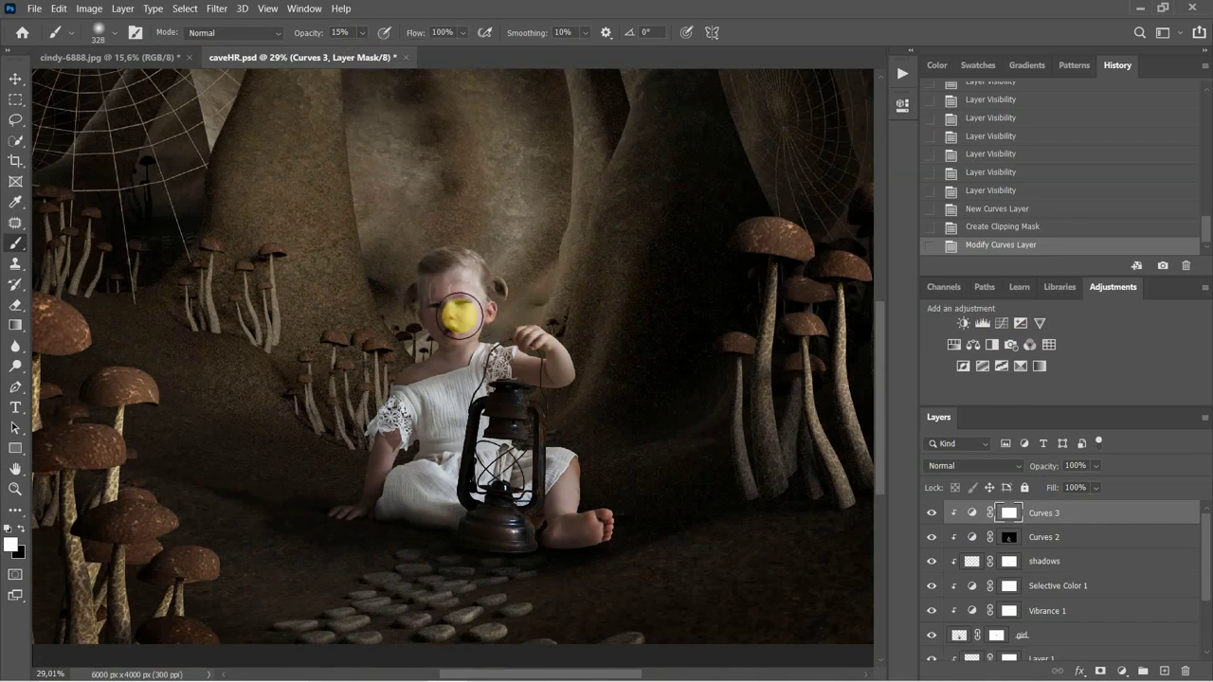
{"action": "left_click_drag", "start_coordinate": [457, 300], "coordinate": [438, 299]}
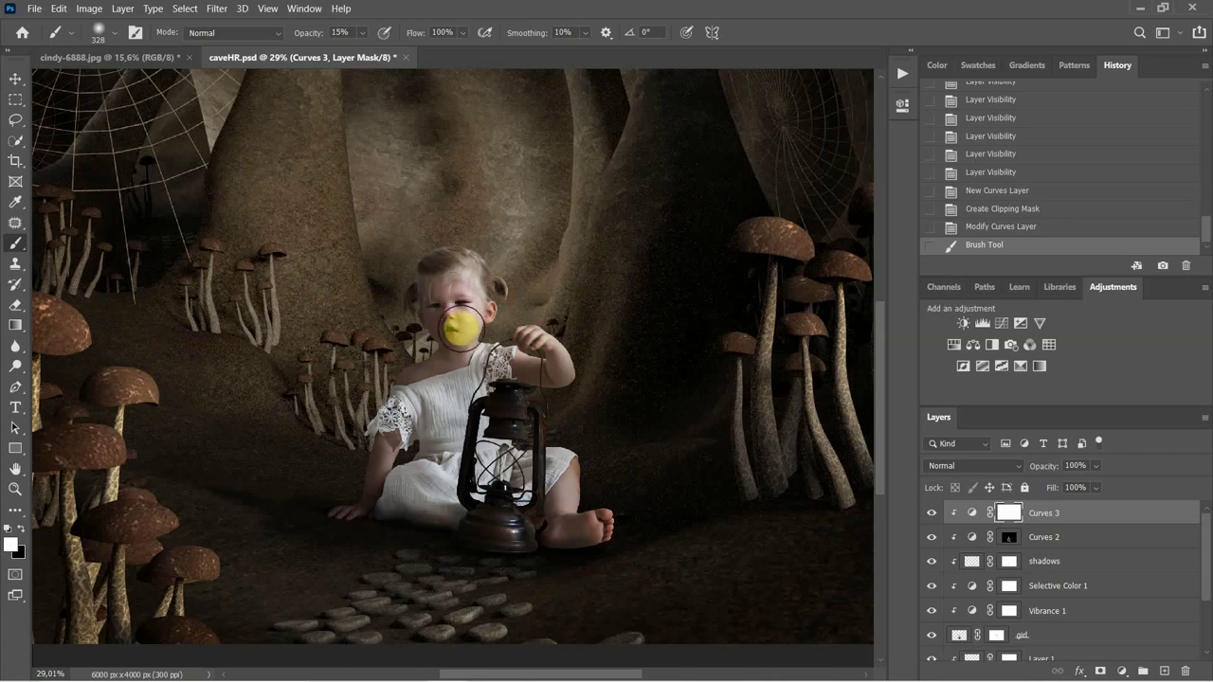
{"action": "left_click_drag", "start_coordinate": [462, 334], "coordinate": [447, 289]}
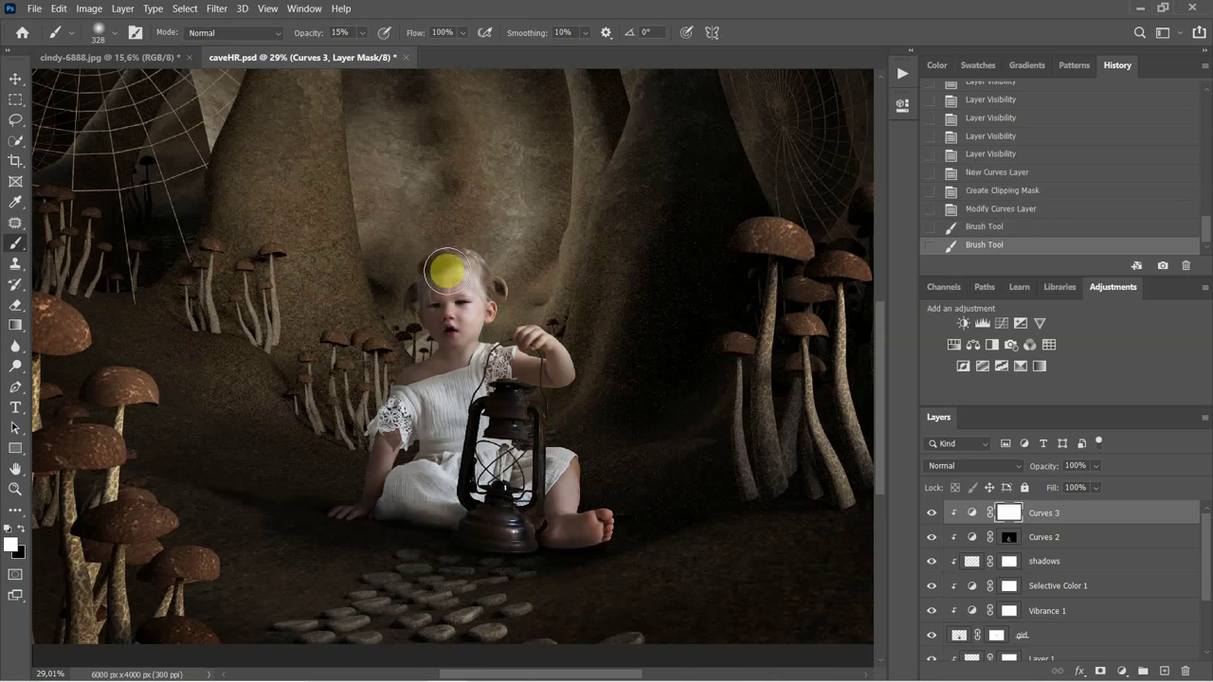
Paint black on the Curves 3 mask over the face, lantern base, arm and lantern glass.
{"action": "left_click", "coordinate": [21, 529]}
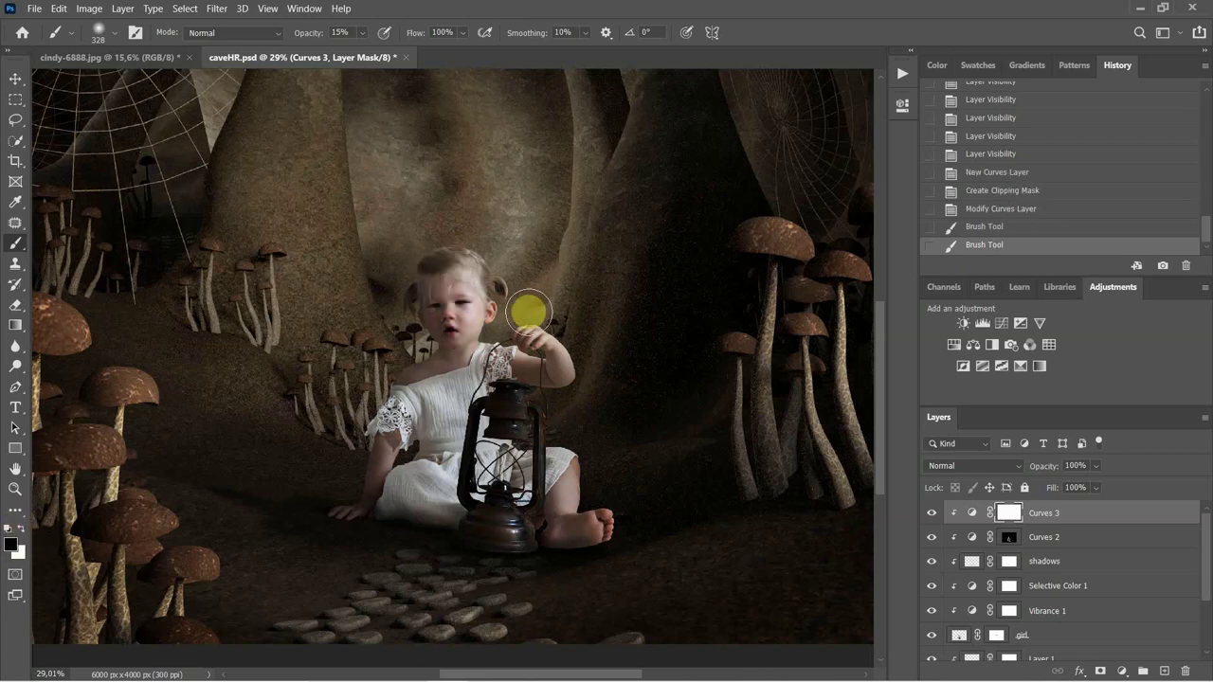
{"action": "mouse_move", "coordinate": [459, 322]}
{"action": "left_mouse_down"}
{"action": "mouse_move", "coordinate": [477, 365]}
{"action": "mouse_move", "coordinate": [516, 362]}
{"action": "mouse_move", "coordinate": [478, 354]}
{"action": "mouse_move", "coordinate": [548, 343]}
{"action": "left_mouse_up"}
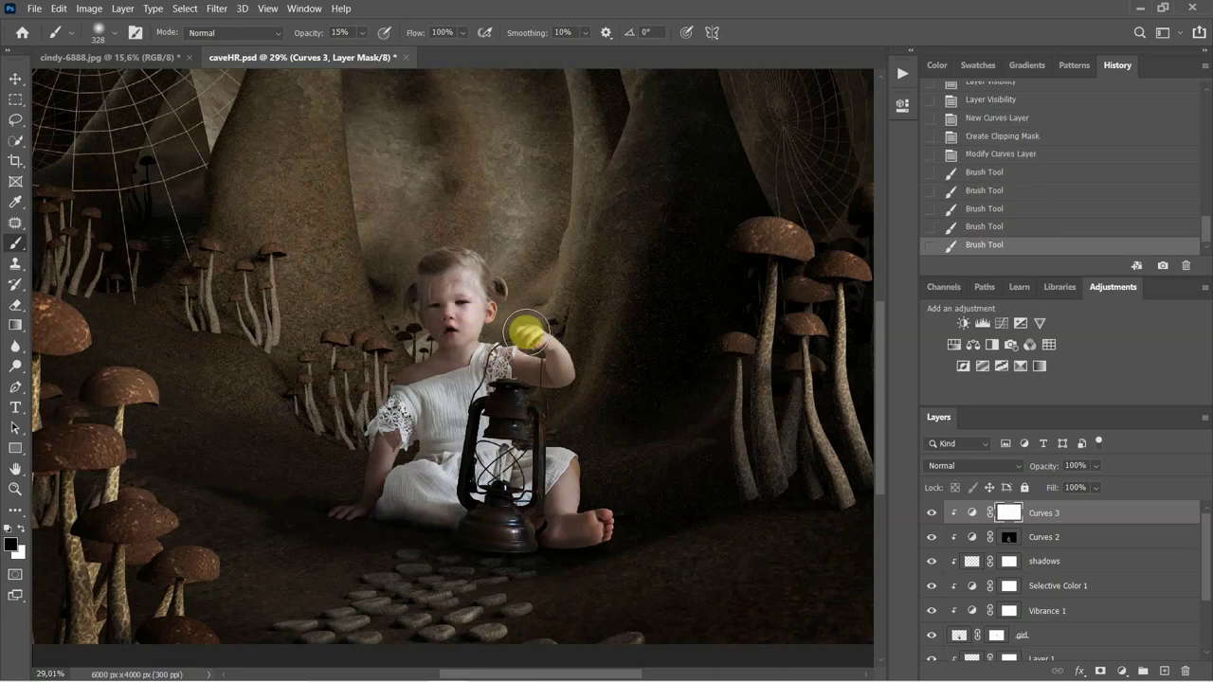
{"action": "left_click_drag", "start_coordinate": [569, 495], "coordinate": [560, 466]}
{"action": "left_click", "coordinate": [361, 419]}
{"action": "mouse_move", "coordinate": [361, 419]}
{"action": "left_mouse_down"}
{"action": "mouse_move", "coordinate": [469, 391]}
{"action": "mouse_move", "coordinate": [478, 457]}
{"action": "mouse_move", "coordinate": [431, 460]}
{"action": "mouse_move", "coordinate": [518, 476]}
{"action": "mouse_move", "coordinate": [422, 328]}
{"action": "mouse_move", "coordinate": [477, 325]}
{"action": "mouse_move", "coordinate": [540, 424]}
{"action": "mouse_move", "coordinate": [396, 280]}
{"action": "mouse_move", "coordinate": [483, 271]}
{"action": "mouse_move", "coordinate": [458, 321]}
{"action": "mouse_move", "coordinate": [459, 288]}
{"action": "mouse_move", "coordinate": [453, 309]}
{"action": "mouse_move", "coordinate": [463, 366]}
{"action": "mouse_move", "coordinate": [453, 295]}
{"action": "mouse_move", "coordinate": [455, 358]}
{"action": "mouse_move", "coordinate": [468, 280]}
{"action": "mouse_move", "coordinate": [511, 481]}
{"action": "mouse_move", "coordinate": [528, 464]}
{"action": "mouse_move", "coordinate": [558, 513]}
{"action": "mouse_move", "coordinate": [518, 470]}
{"action": "mouse_move", "coordinate": [530, 497]}
{"action": "mouse_move", "coordinate": [445, 491]}
{"action": "mouse_move", "coordinate": [454, 507]}
{"action": "mouse_move", "coordinate": [441, 544]}
{"action": "mouse_move", "coordinate": [476, 559]}
{"action": "mouse_move", "coordinate": [561, 513]}
{"action": "mouse_move", "coordinate": [420, 528]}
{"action": "mouse_move", "coordinate": [556, 536]}
{"action": "mouse_move", "coordinate": [488, 526]}
{"action": "mouse_move", "coordinate": [596, 525]}
{"action": "mouse_move", "coordinate": [472, 510]}
{"action": "mouse_move", "coordinate": [533, 552]}
{"action": "mouse_move", "coordinate": [524, 573]}
{"action": "mouse_move", "coordinate": [399, 562]}
{"action": "mouse_move", "coordinate": [453, 564]}
{"action": "mouse_move", "coordinate": [372, 514]}
{"action": "mouse_move", "coordinate": [412, 477]}
{"action": "mouse_move", "coordinate": [402, 503]}
{"action": "mouse_move", "coordinate": [420, 487]}
{"action": "mouse_move", "coordinate": [435, 461]}
{"action": "mouse_move", "coordinate": [431, 477]}
{"action": "mouse_move", "coordinate": [444, 423]}
{"action": "mouse_move", "coordinate": [418, 336]}
{"action": "mouse_move", "coordinate": [447, 329]}
{"action": "mouse_move", "coordinate": [459, 297]}
{"action": "mouse_move", "coordinate": [457, 363]}
{"action": "mouse_move", "coordinate": [438, 369]}
{"action": "mouse_move", "coordinate": [465, 329]}
{"action": "mouse_move", "coordinate": [457, 373]}
{"action": "mouse_move", "coordinate": [465, 278]}
{"action": "mouse_move", "coordinate": [532, 373]}
{"action": "mouse_move", "coordinate": [510, 379]}
{"action": "mouse_move", "coordinate": [548, 465]}
{"action": "mouse_move", "coordinate": [531, 511]}
{"action": "mouse_move", "coordinate": [550, 376]}
{"action": "mouse_move", "coordinate": [402, 438]}
{"action": "mouse_move", "coordinate": [427, 465]}
{"action": "mouse_move", "coordinate": [511, 502]}
{"action": "mouse_move", "coordinate": [559, 483]}
{"action": "mouse_move", "coordinate": [611, 519]}
{"action": "mouse_move", "coordinate": [440, 362]}
{"action": "mouse_move", "coordinate": [444, 422]}
{"action": "mouse_move", "coordinate": [481, 352]}
{"action": "mouse_move", "coordinate": [453, 311]}
{"action": "left_mouse_up"}
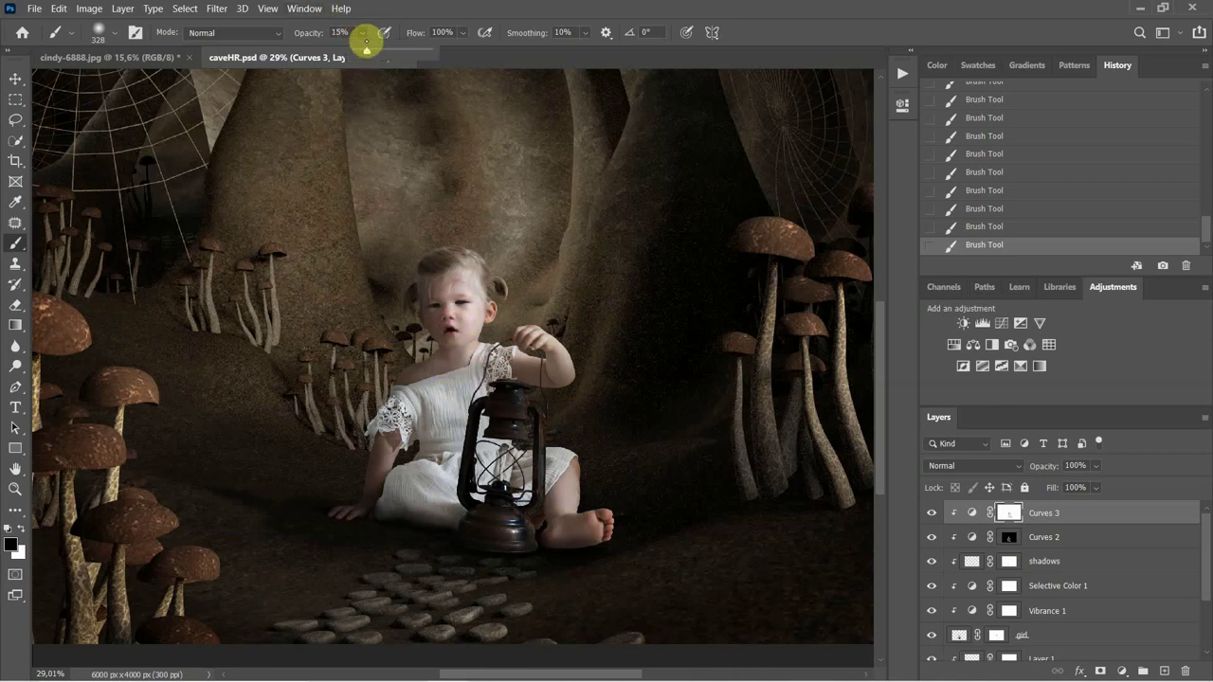
Raise brush opacity to 37%, repaint the face, undo that stroke, and paint past the foot.
{"action": "left_click_drag", "start_coordinate": [378, 55], "coordinate": [381, 55]}
{"action": "mouse_move", "coordinate": [485, 314]}
{"action": "left_mouse_down"}
{"action": "mouse_move", "coordinate": [442, 319]}
{"action": "mouse_move", "coordinate": [455, 303]}
{"action": "mouse_move", "coordinate": [442, 309]}
{"action": "mouse_move", "coordinate": [439, 282]}
{"action": "mouse_move", "coordinate": [474, 352]}
{"action": "mouse_move", "coordinate": [443, 386]}
{"action": "mouse_move", "coordinate": [479, 441]}
{"action": "mouse_move", "coordinate": [488, 403]}
{"action": "mouse_move", "coordinate": [549, 370]}
{"action": "mouse_move", "coordinate": [481, 442]}
{"action": "mouse_move", "coordinate": [447, 447]}
{"action": "mouse_move", "coordinate": [388, 492]}
{"action": "mouse_move", "coordinate": [428, 554]}
{"action": "left_mouse_up"}
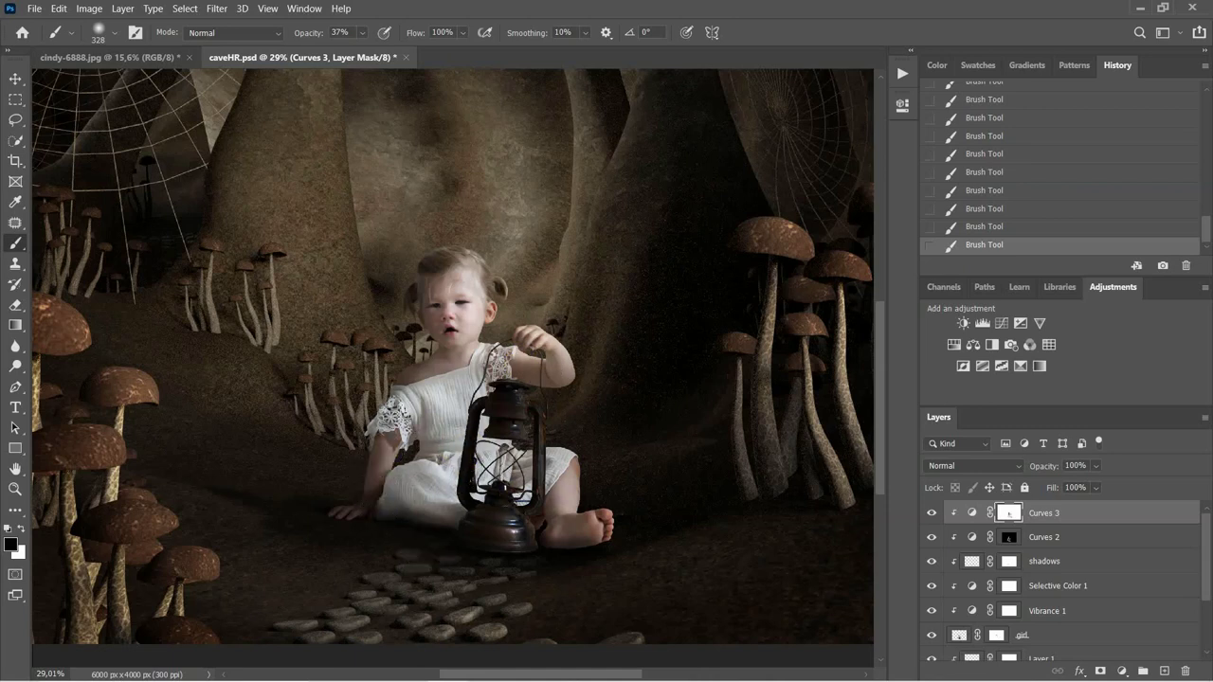
{"action": "key", "text": "ctrl+z"}
{"action": "mouse_move", "coordinate": [608, 429]}
{"action": "left_mouse_down"}
{"action": "mouse_move", "coordinate": [613, 496]}
{"action": "mouse_move", "coordinate": [651, 565]}
{"action": "mouse_move", "coordinate": [578, 545]}
{"action": "left_mouse_up"}
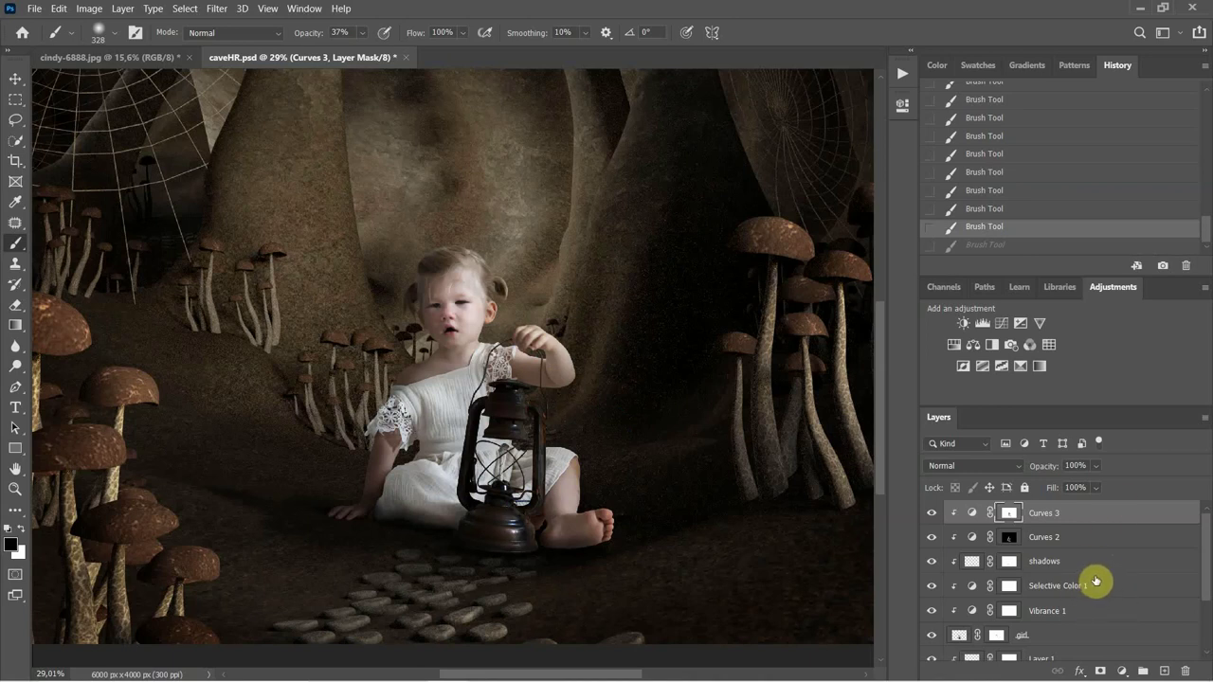
Select the shadows layer mask and dab it near the toddler's foot.
{"action": "left_click", "coordinate": [1047, 542]}
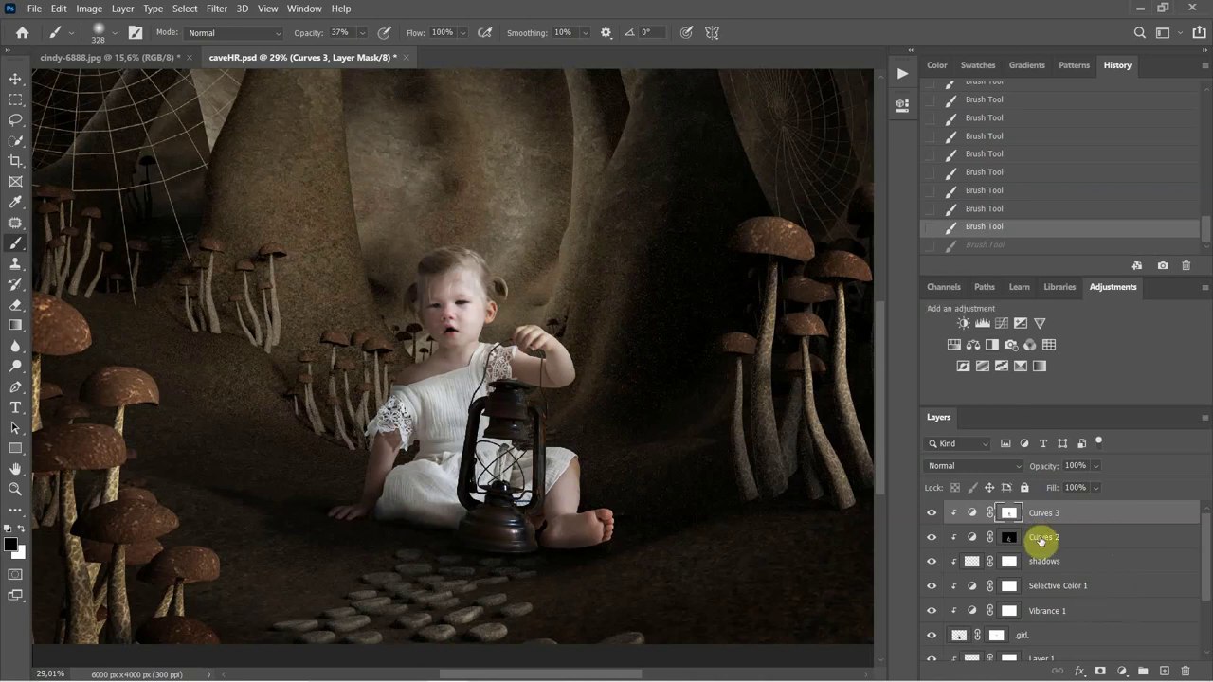
{"action": "left_click", "coordinate": [1042, 564]}
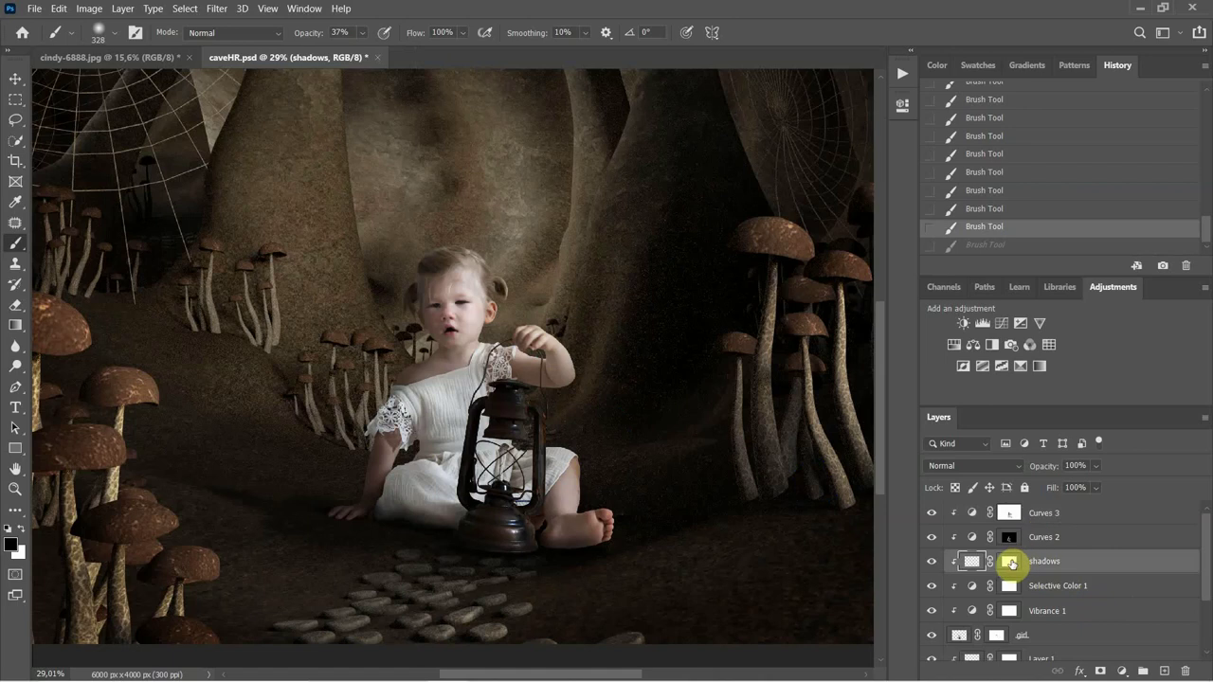
{"action": "left_click", "coordinate": [1011, 563]}
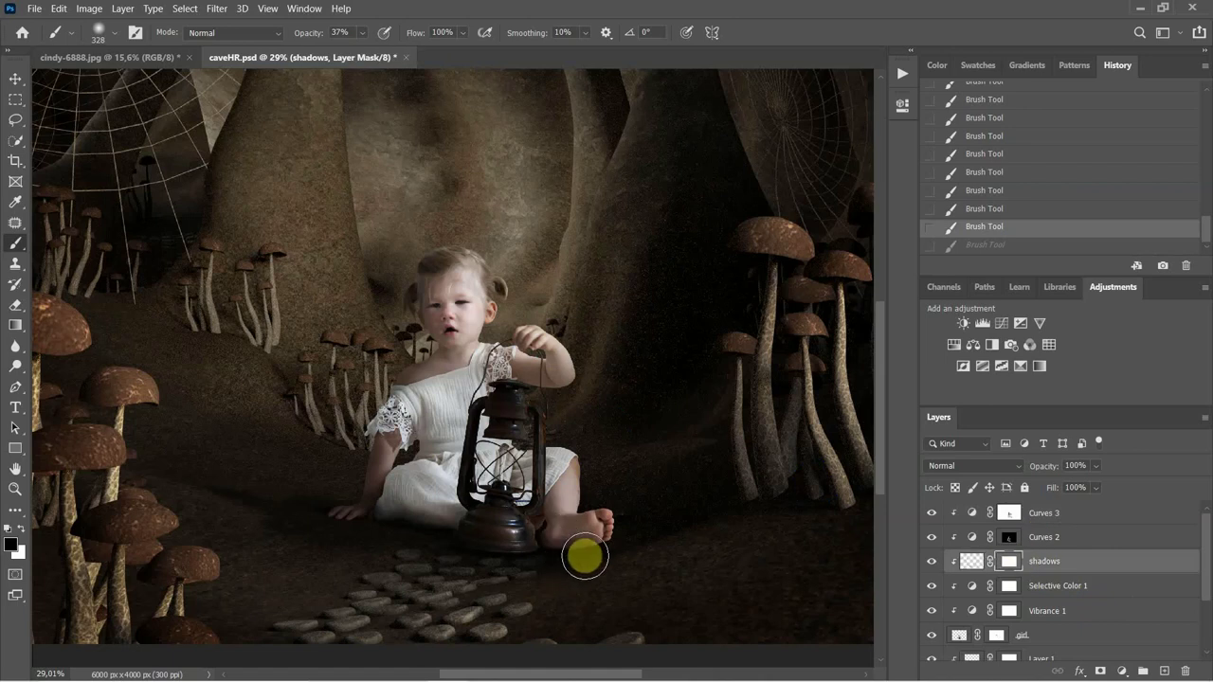
{"action": "left_click", "coordinate": [576, 556]}
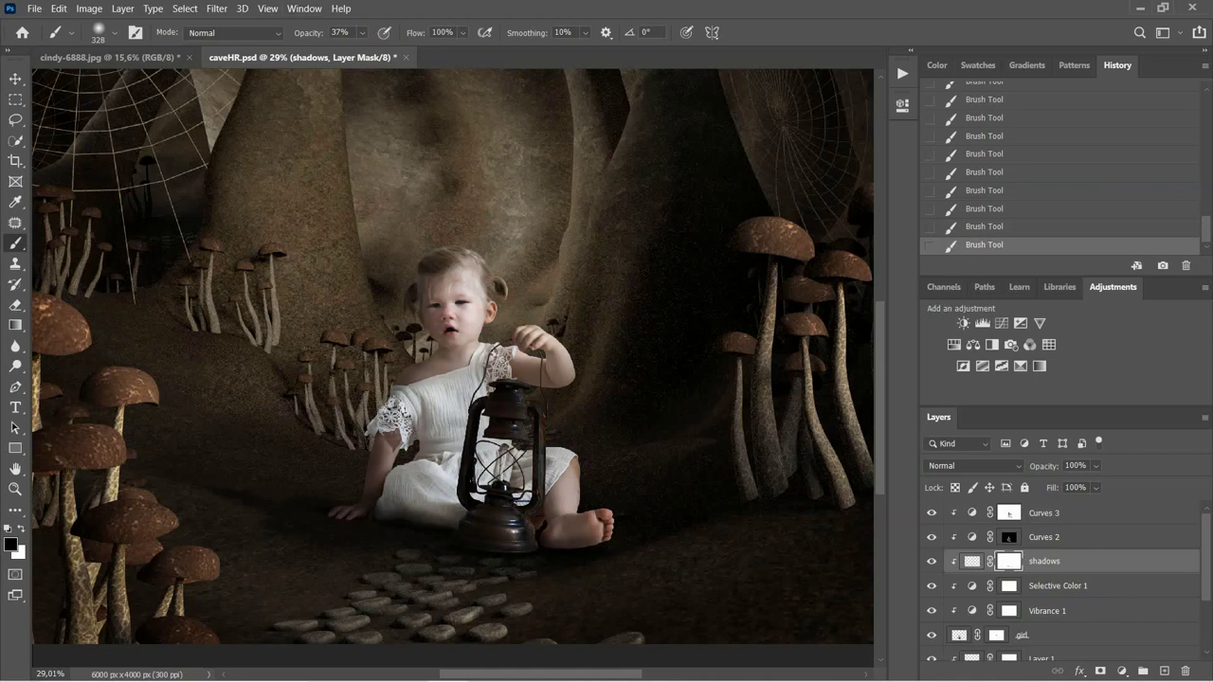
Shrink the brush to about 88 px and leave black as the painting colour.
{"action": "scroll", "coordinate": [523, 537], "scroll_direction": "up", "scroll_amount": 8}
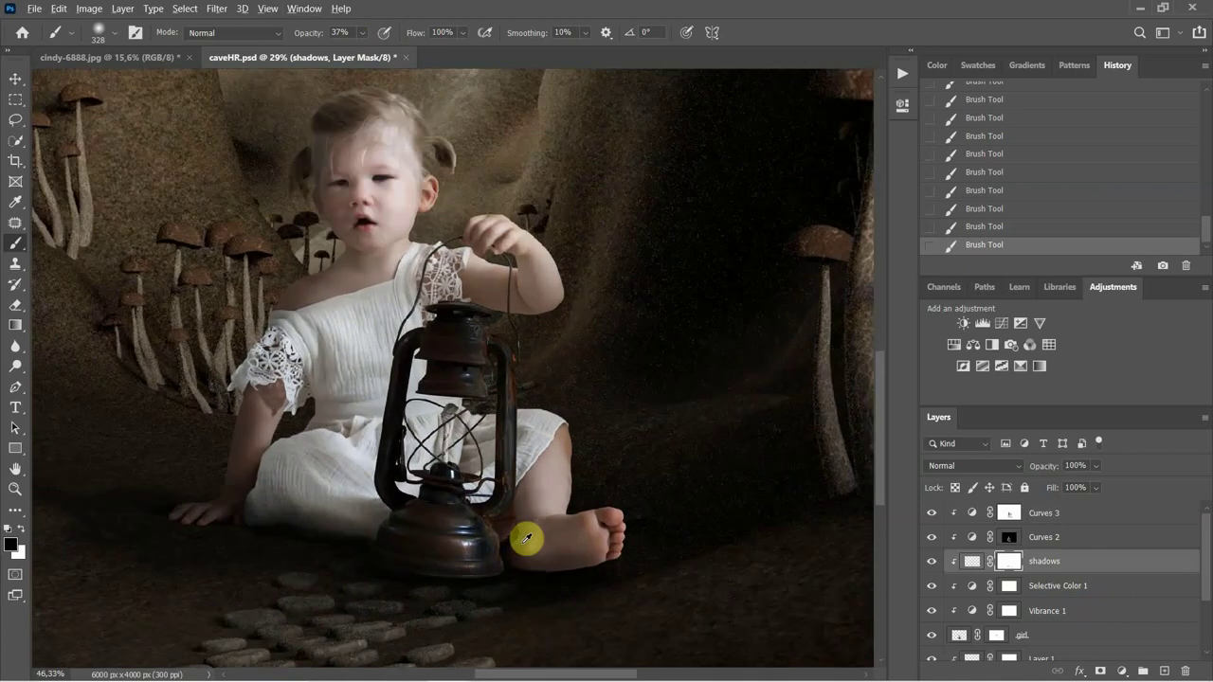
{"action": "scroll", "coordinate": [527, 540], "scroll_direction": "up", "scroll_amount": 9}
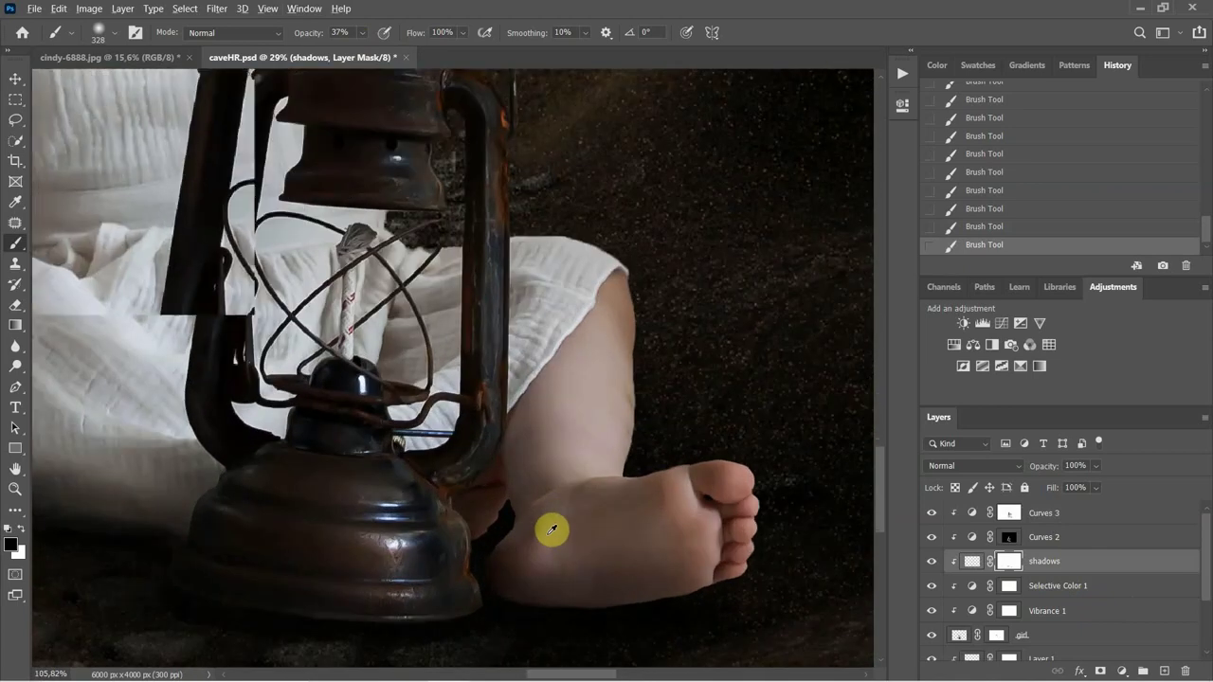
{"action": "scroll", "coordinate": [551, 529], "scroll_direction": "up", "scroll_amount": 3}
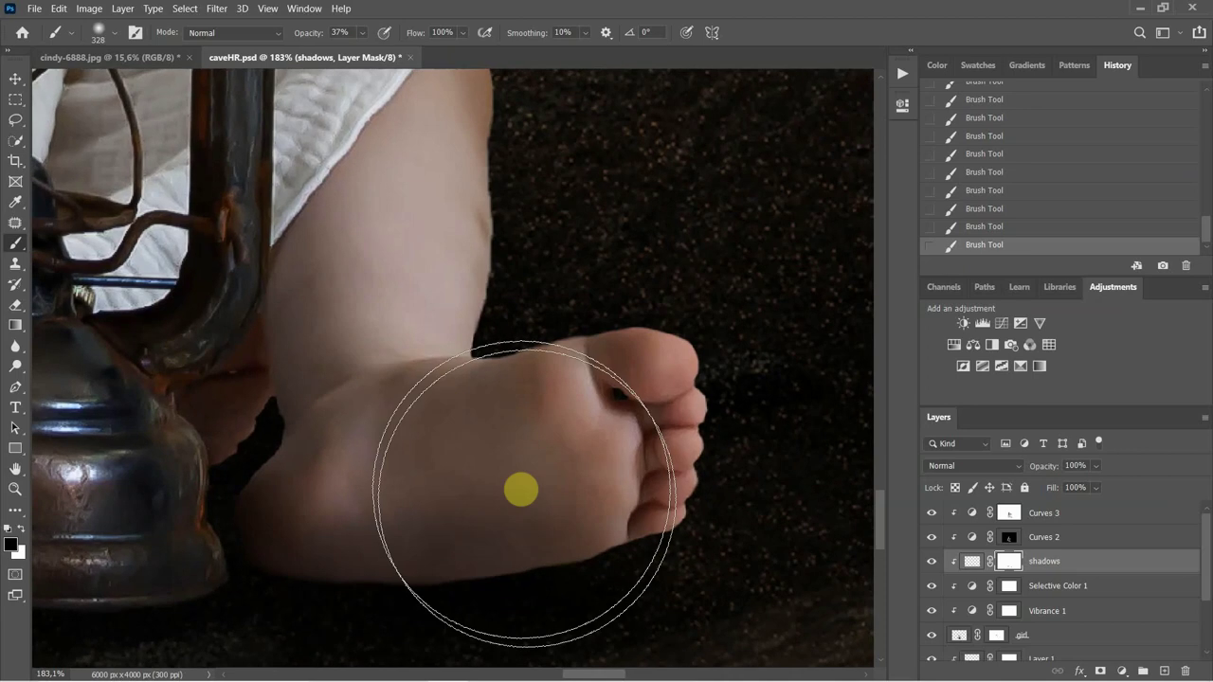
{"action": "left_click_drag", "start_coordinate": [529, 569], "coordinate": [357, 555]}
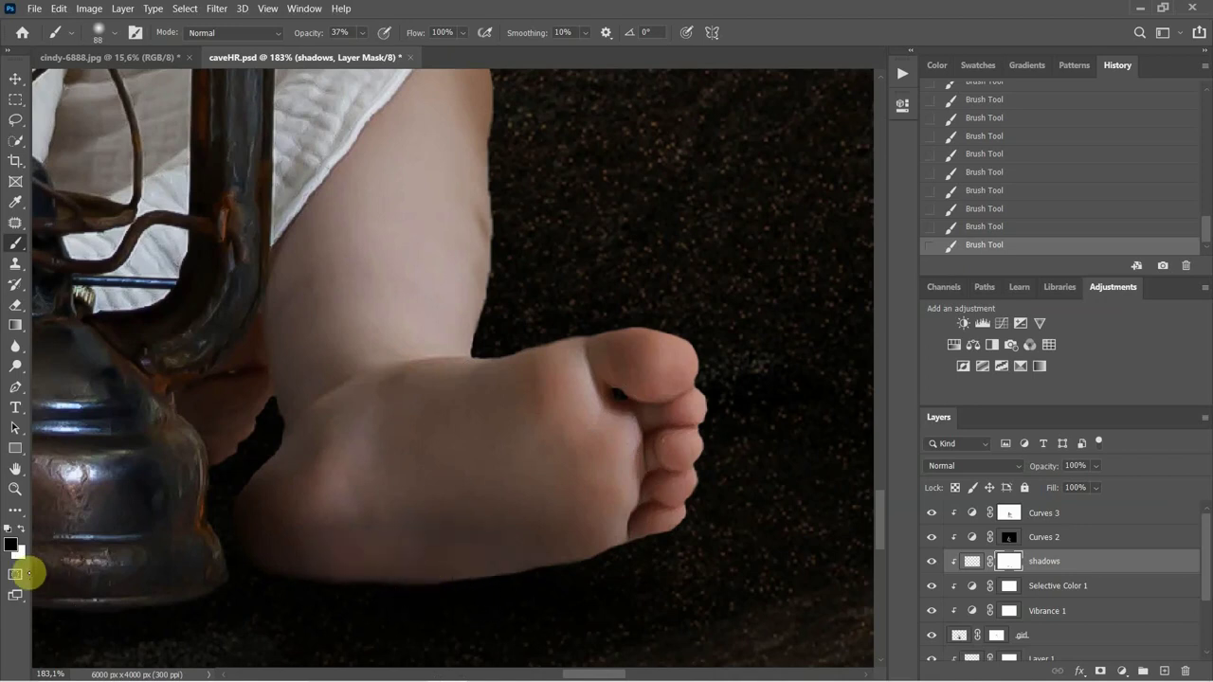
{"action": "left_click", "coordinate": [20, 528]}
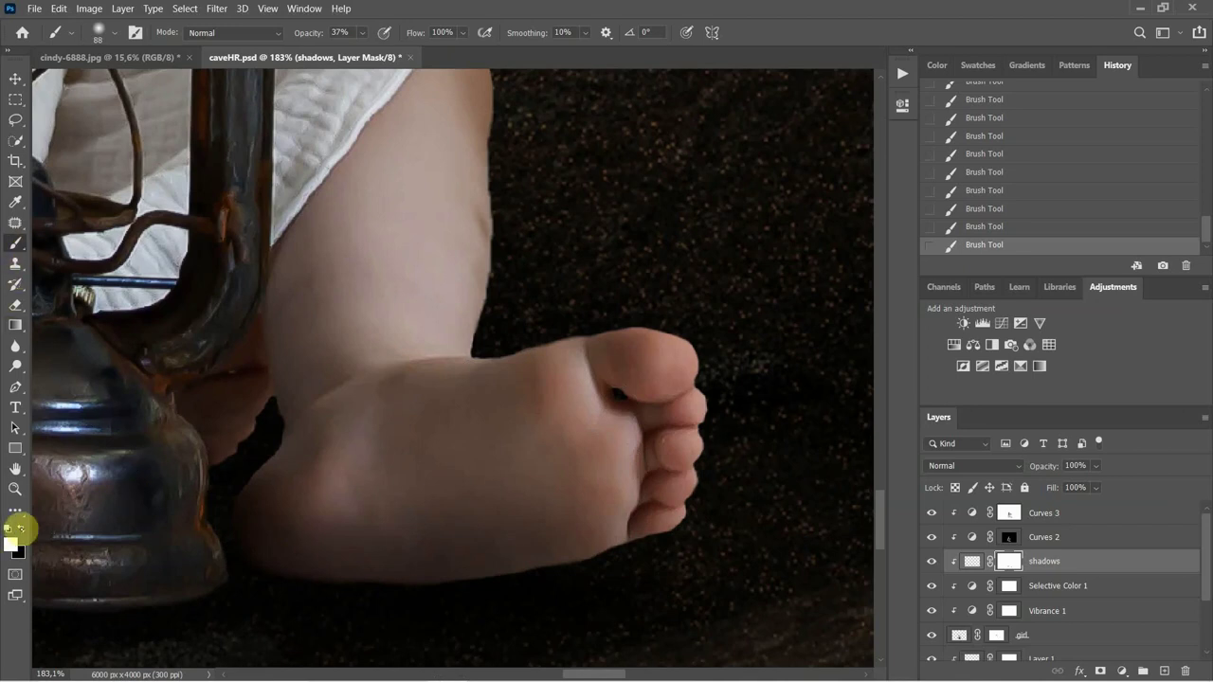
{"action": "left_click", "coordinate": [20, 528]}
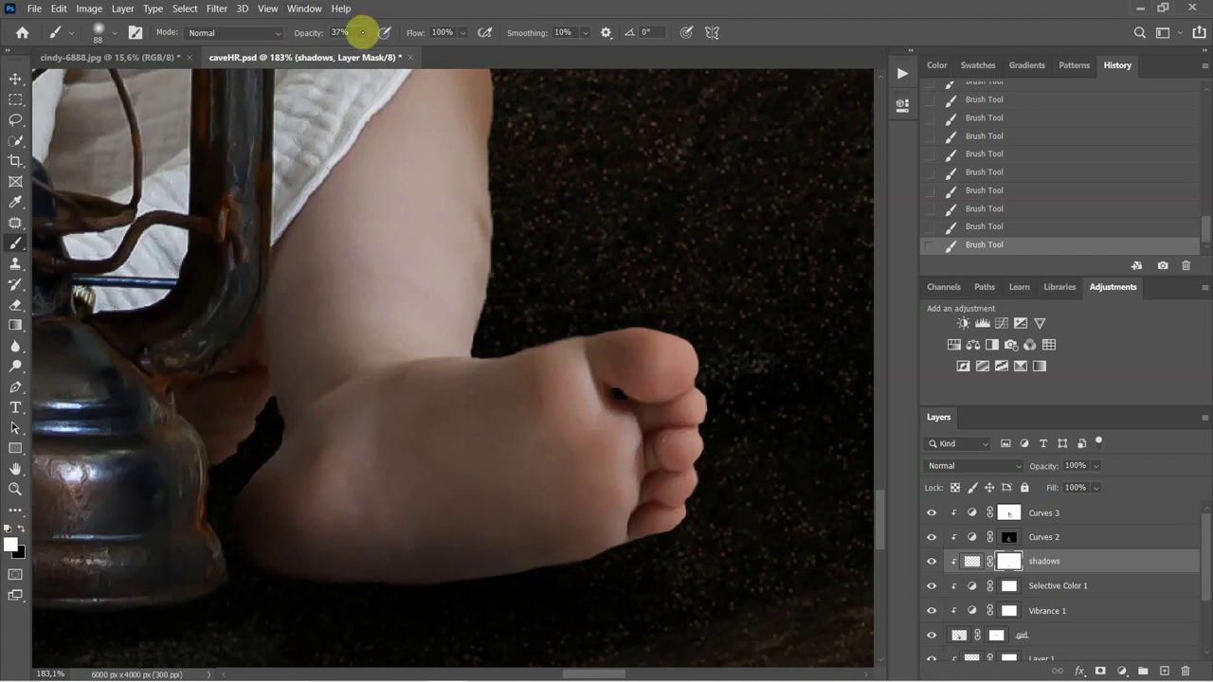
Target the shadows layer pixels, set the brush to Darken mode, and undo a trial stroke on the foot.
{"action": "left_click", "coordinate": [971, 561]}
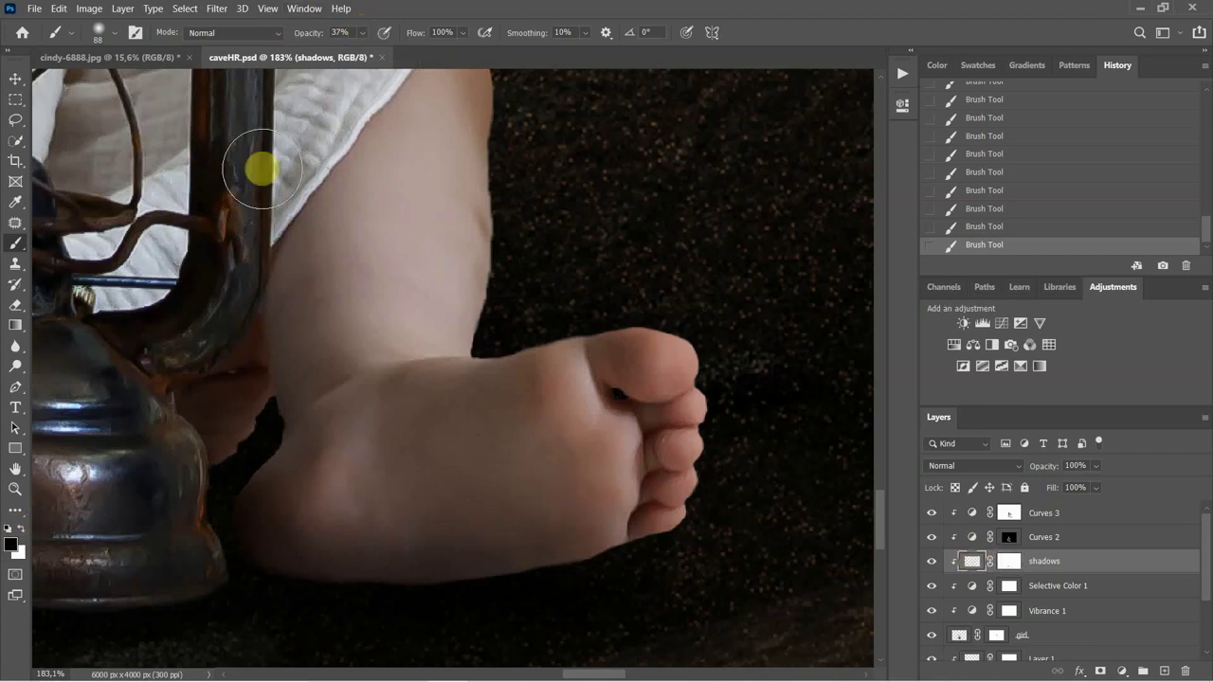
{"action": "left_click", "coordinate": [277, 35]}
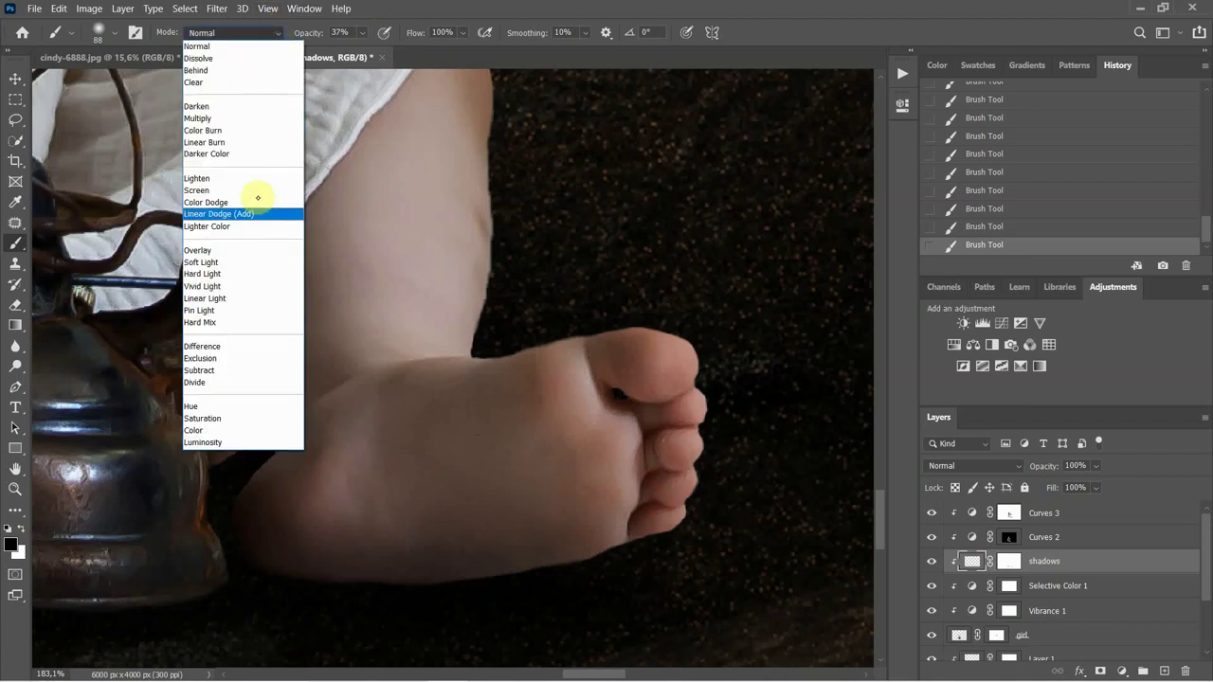
{"action": "left_click", "coordinate": [240, 107]}
{"action": "left_click_drag", "start_coordinate": [388, 501], "coordinate": [457, 483]}
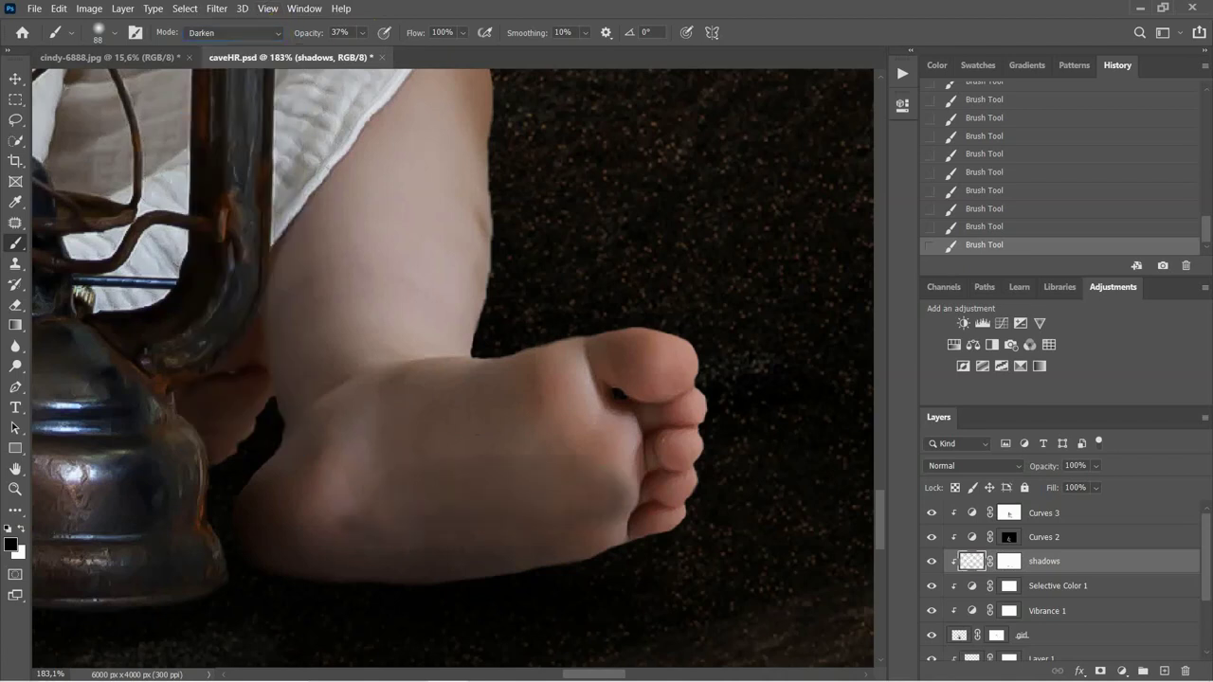
{"action": "key", "text": "ctrl+z"}
{"action": "scroll", "coordinate": [320, 441], "scroll_direction": "down", "scroll_amount": 5}
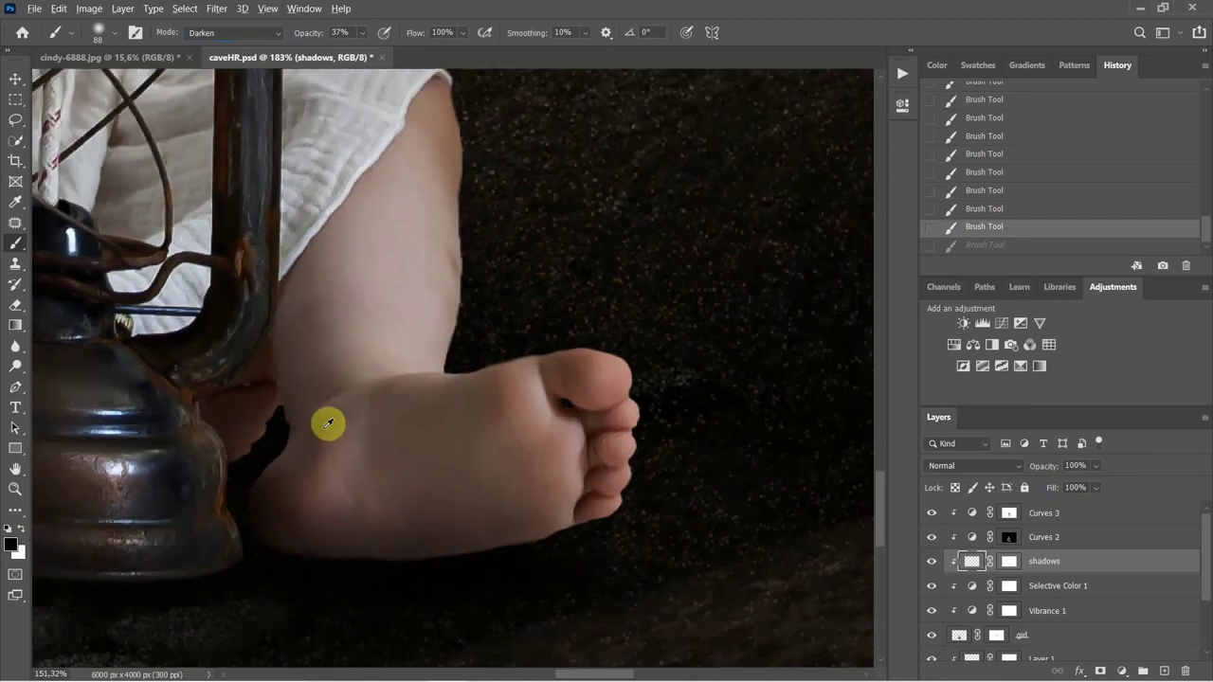
{"action": "scroll", "coordinate": [353, 440], "scroll_direction": "down", "scroll_amount": 2}
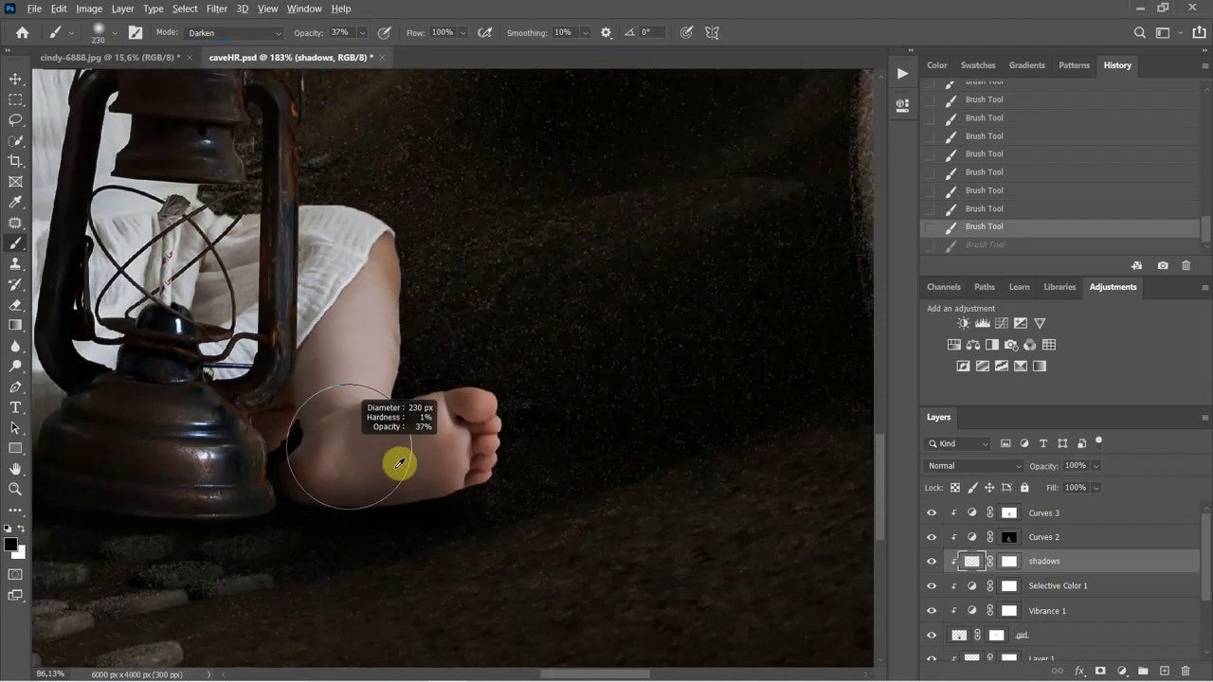
Target the Curves 2 mask, compare with it hidden and shown, and paint at the heel.
{"action": "left_click", "coordinate": [1009, 538]}
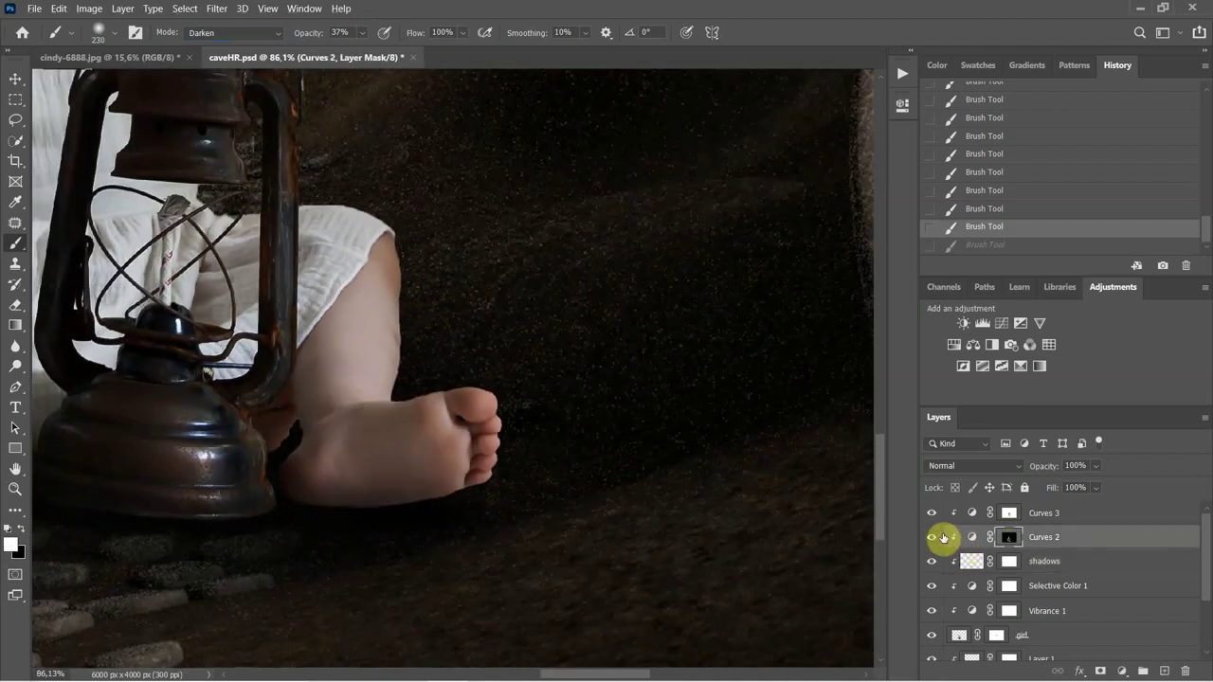
{"action": "left_click", "coordinate": [933, 539]}
{"action": "left_click", "coordinate": [933, 538]}
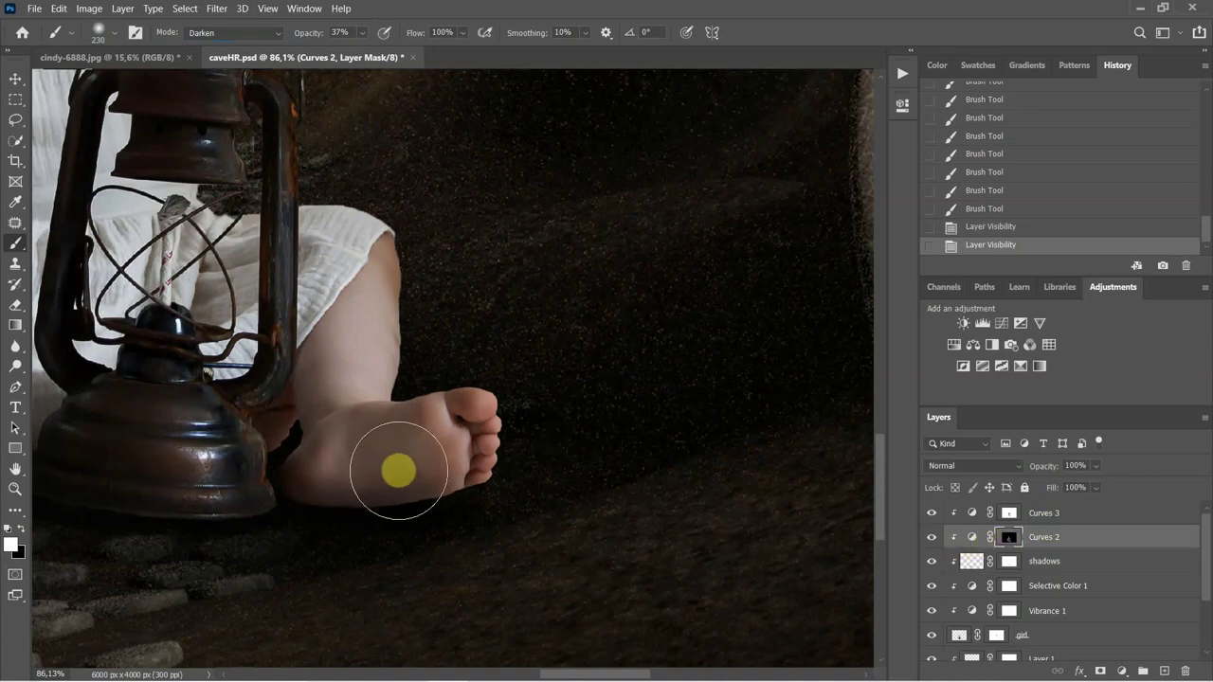
{"action": "mouse_move", "coordinate": [345, 484]}
{"action": "left_mouse_down"}
{"action": "mouse_move", "coordinate": [466, 466]}
{"action": "mouse_move", "coordinate": [307, 473]}
{"action": "mouse_move", "coordinate": [442, 470]}
{"action": "mouse_move", "coordinate": [313, 479]}
{"action": "mouse_move", "coordinate": [363, 476]}
{"action": "left_mouse_up"}
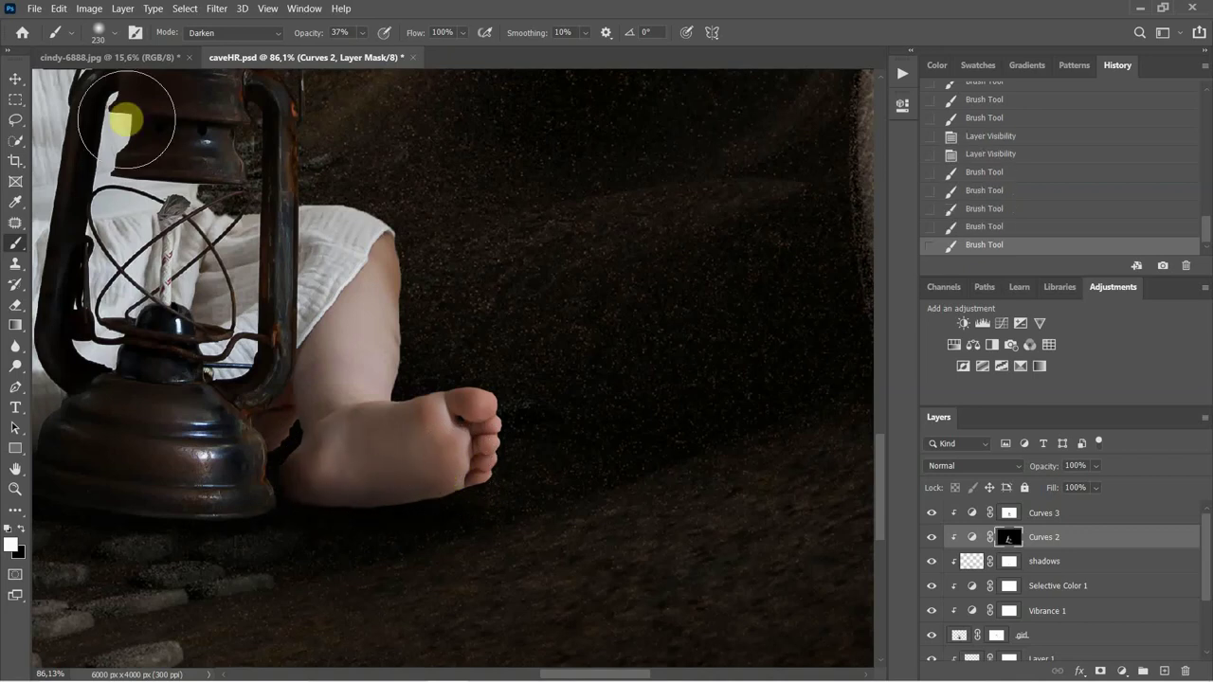
Set the brush back to Normal mode and repaint the heel and beside the lantern base.
{"action": "left_click", "coordinate": [277, 33]}
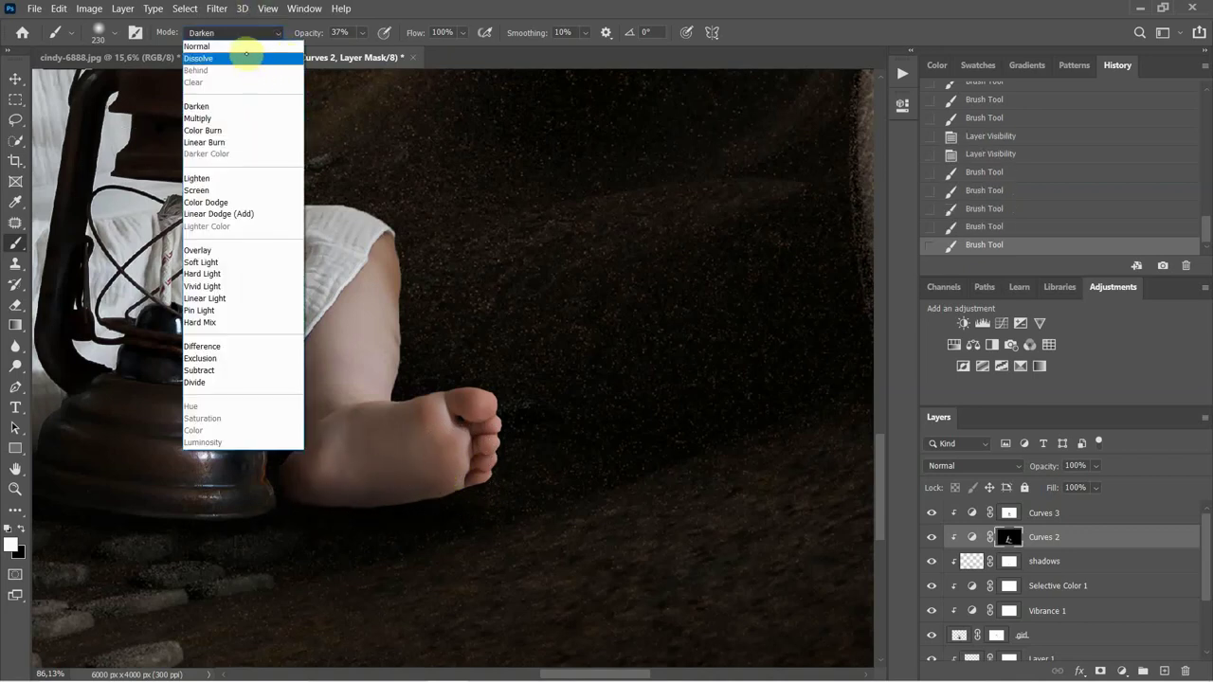
{"action": "left_click", "coordinate": [267, 45]}
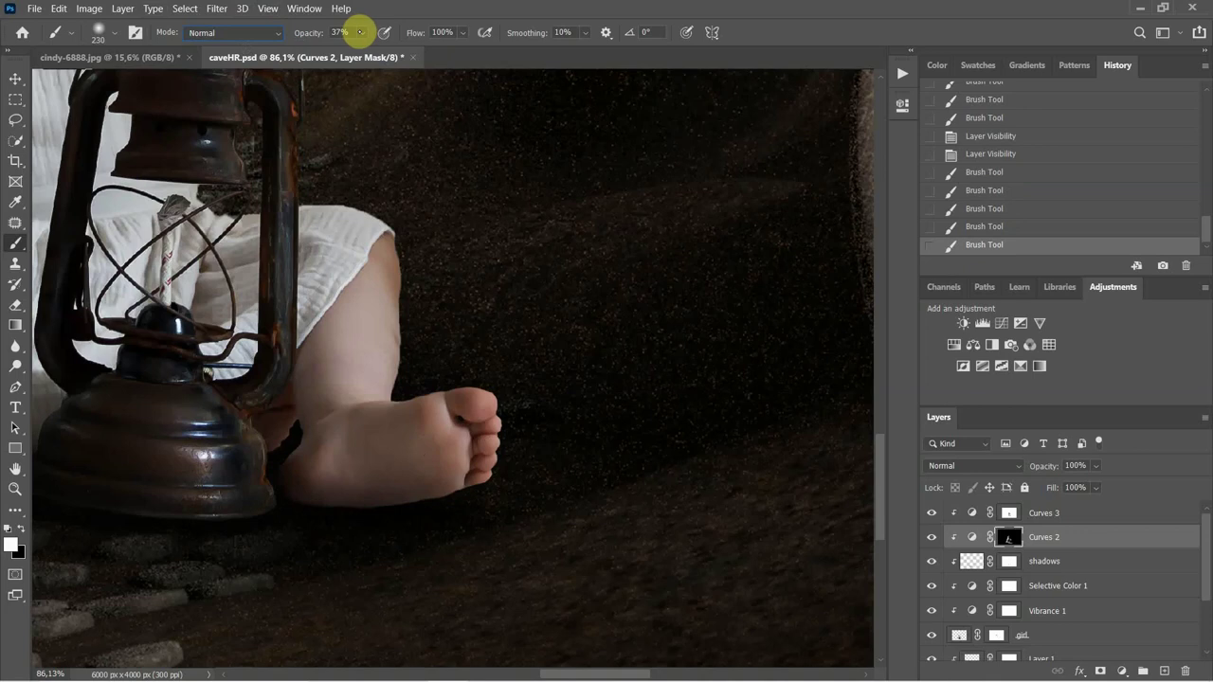
{"action": "mouse_move", "coordinate": [429, 476]}
{"action": "left_mouse_down"}
{"action": "mouse_move", "coordinate": [351, 459]}
{"action": "mouse_move", "coordinate": [360, 468]}
{"action": "mouse_move", "coordinate": [341, 480]}
{"action": "mouse_move", "coordinate": [472, 466]}
{"action": "mouse_move", "coordinate": [320, 474]}
{"action": "mouse_move", "coordinate": [383, 473]}
{"action": "mouse_move", "coordinate": [331, 498]}
{"action": "mouse_move", "coordinate": [484, 503]}
{"action": "left_mouse_up"}
{"action": "left_click_drag", "start_coordinate": [256, 431], "coordinate": [351, 477]}
Zoom into the foot, touch up the heel and lantern cap on the Curves 2 mask, then fit the image on screen.
{"action": "scroll", "coordinate": [174, 352], "scroll_direction": "down", "scroll_amount": 5}
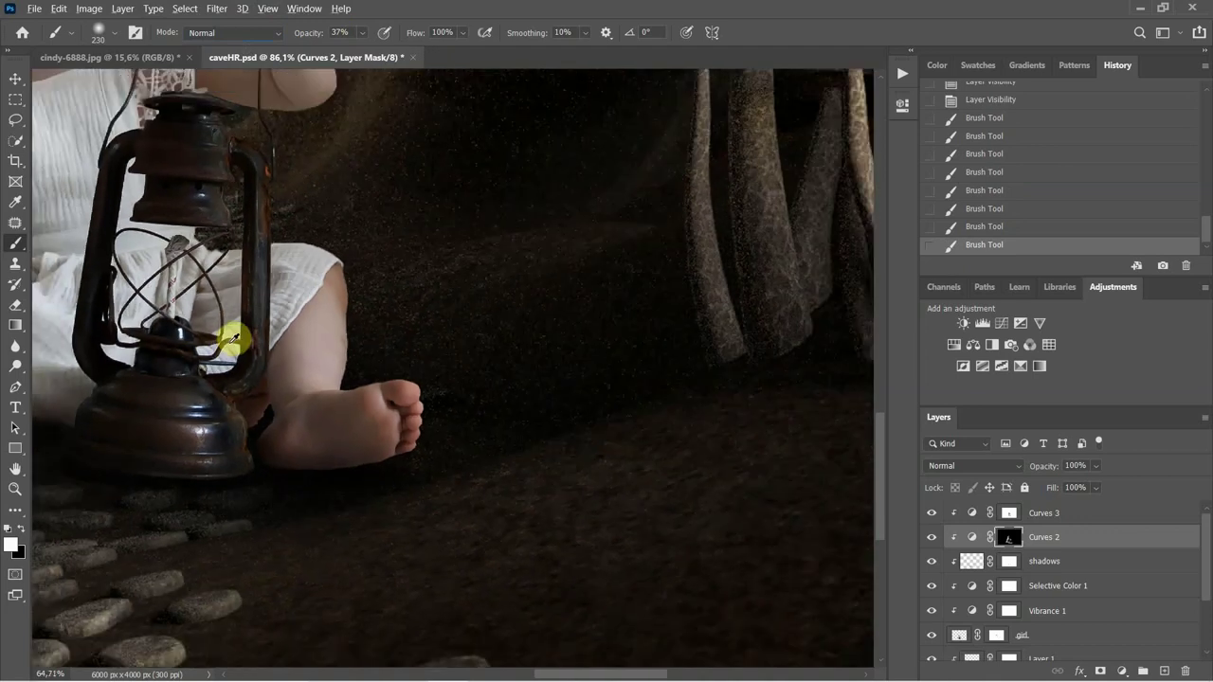
{"action": "scroll", "coordinate": [232, 339], "scroll_direction": "down", "scroll_amount": 6}
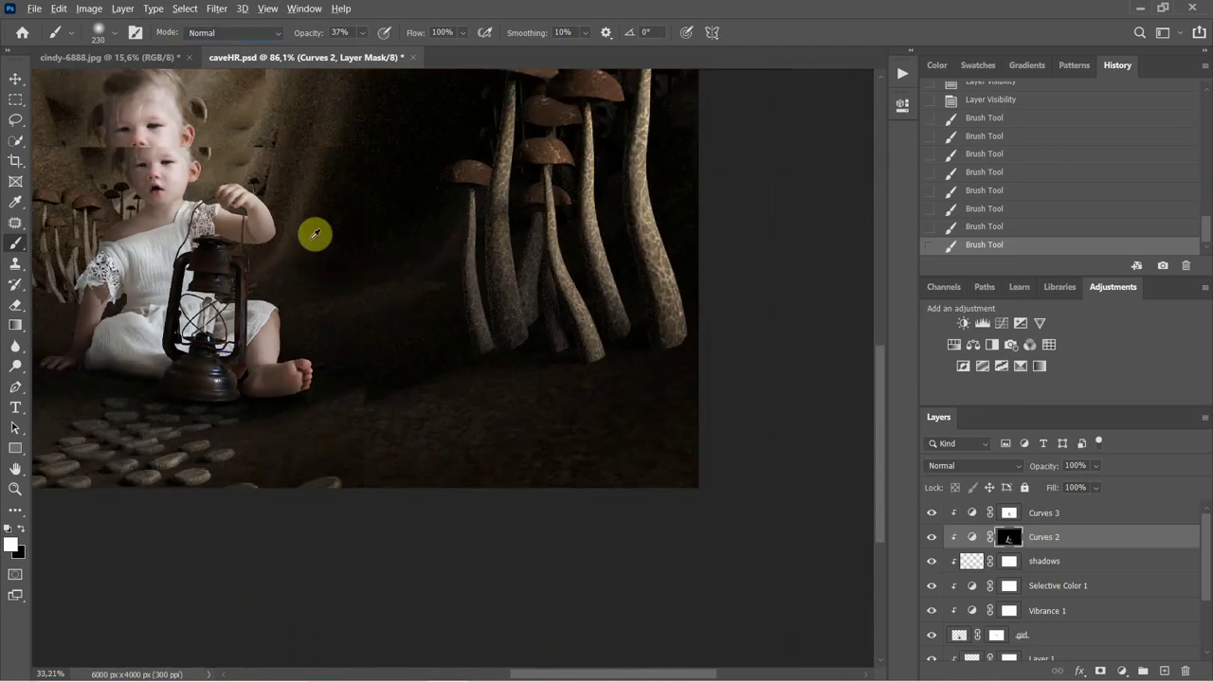
{"action": "scroll", "coordinate": [368, 353], "scroll_direction": "up", "scroll_amount": 1}
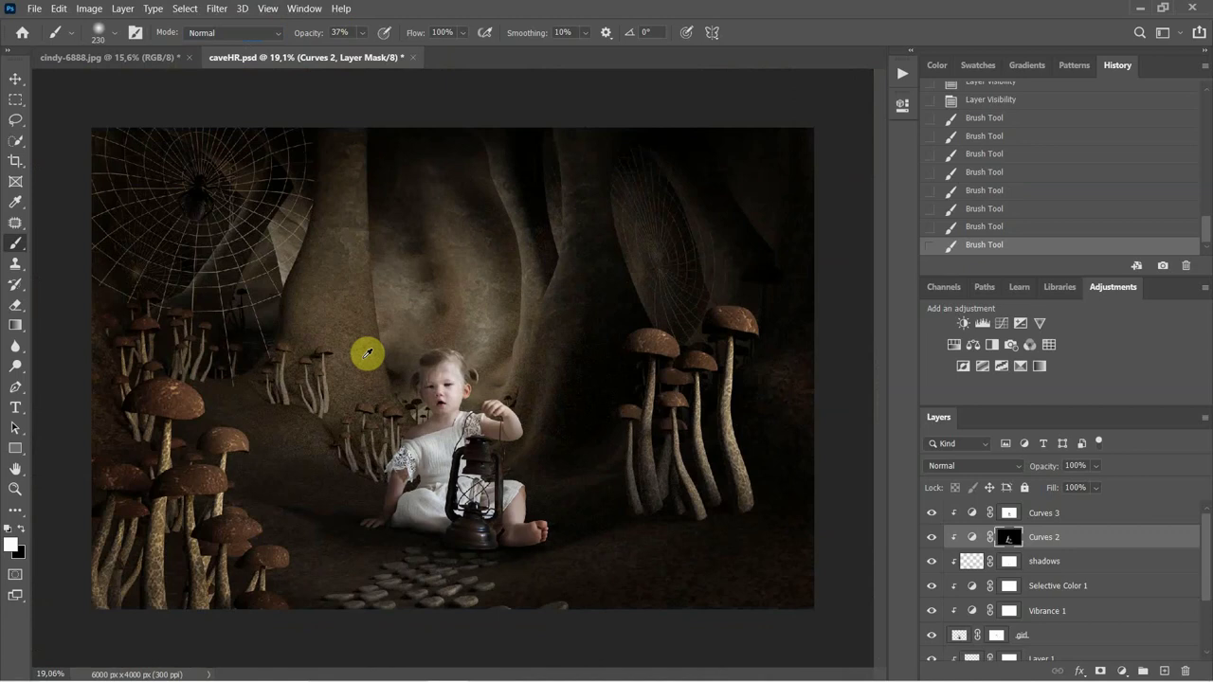
{"action": "scroll", "coordinate": [368, 353], "scroll_direction": "down", "scroll_amount": 2}
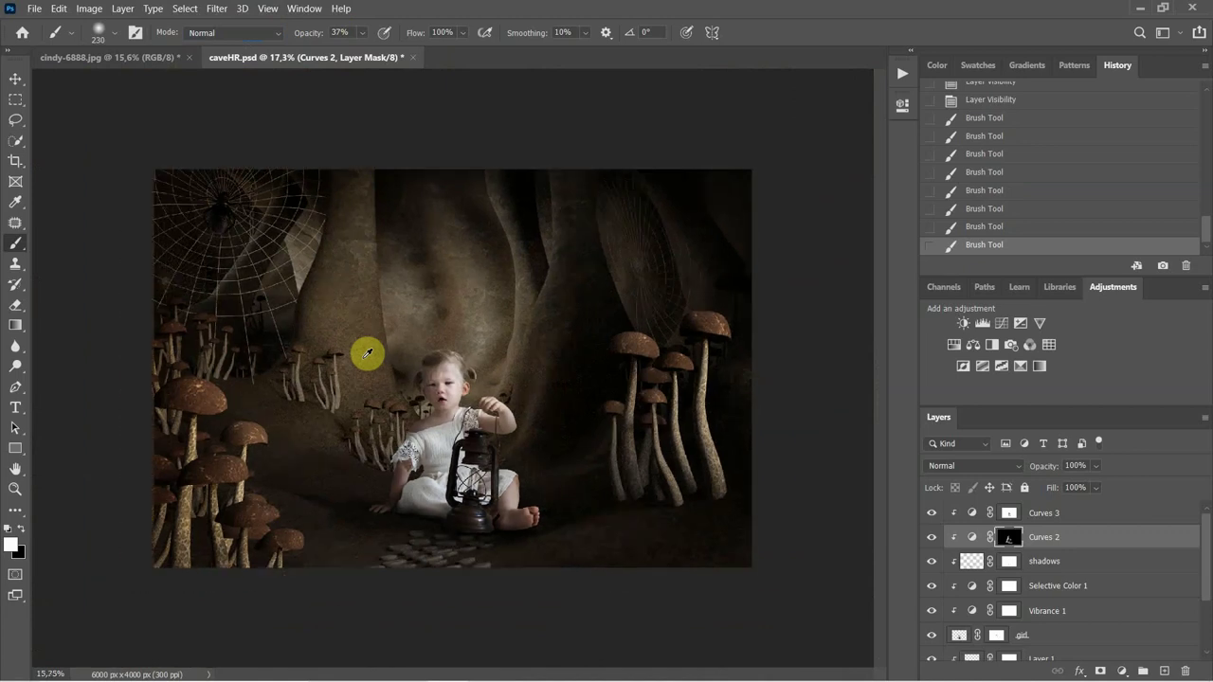
{"action": "scroll", "coordinate": [502, 528], "scroll_direction": "up", "scroll_amount": 8}
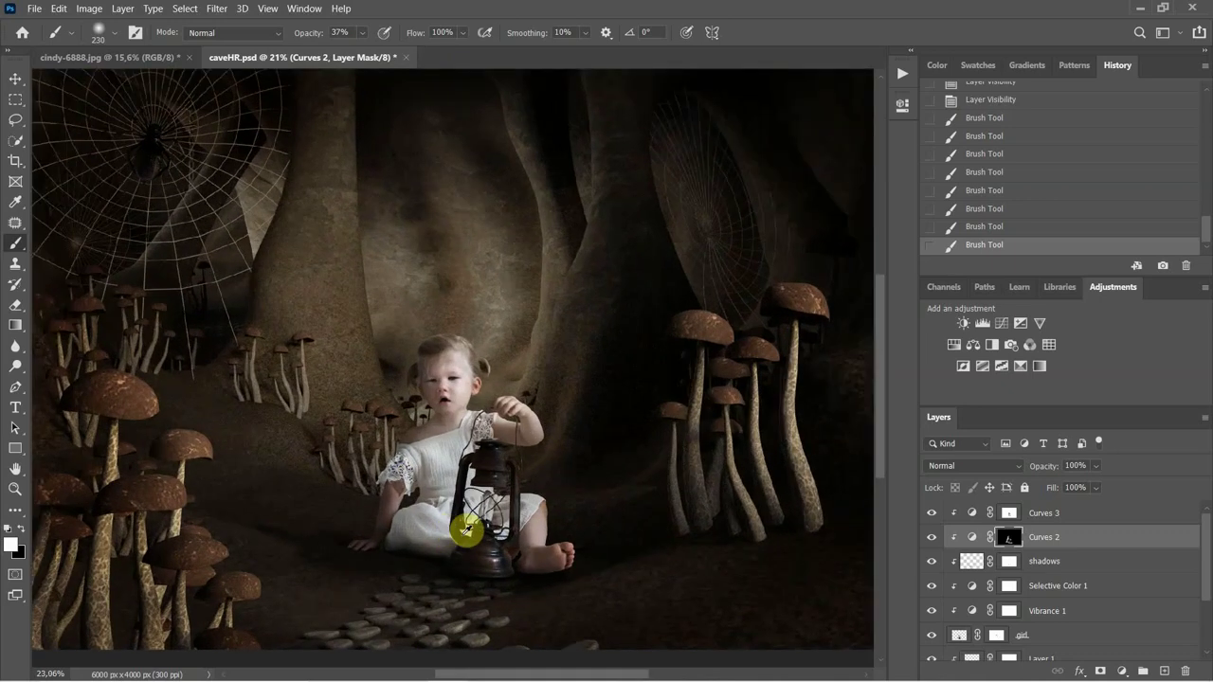
{"action": "scroll", "coordinate": [524, 528], "scroll_direction": "up", "scroll_amount": 4}
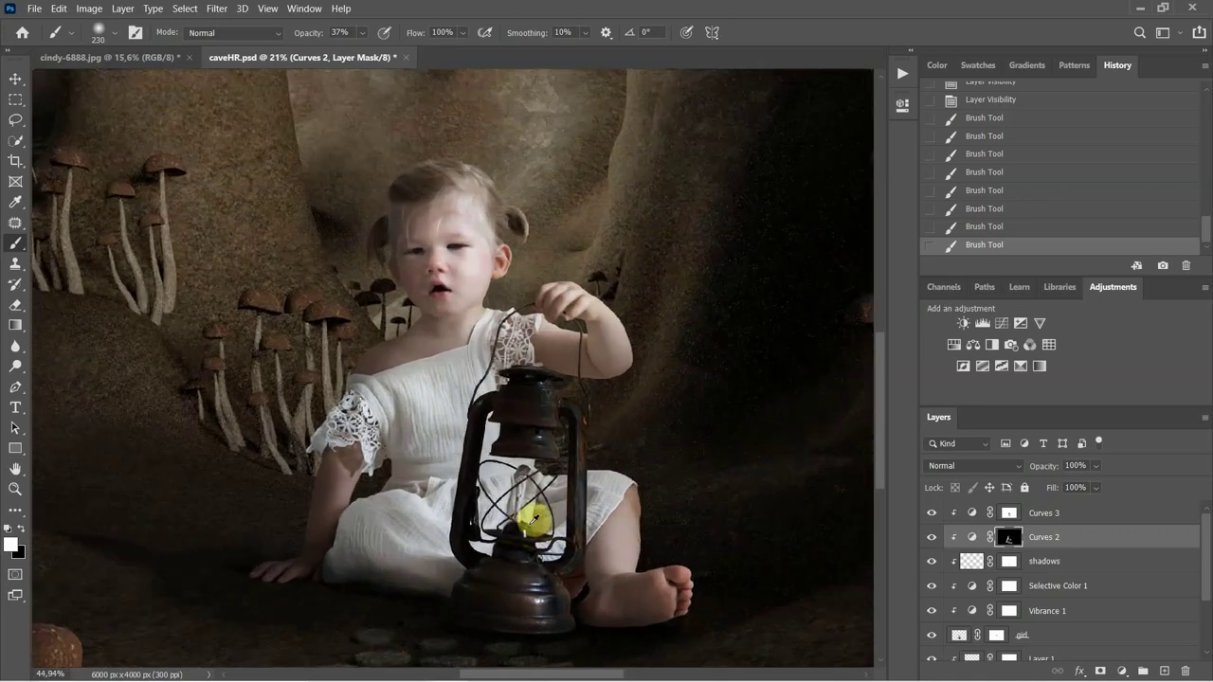
{"action": "scroll", "coordinate": [442, 433], "scroll_direction": "up", "scroll_amount": 10}
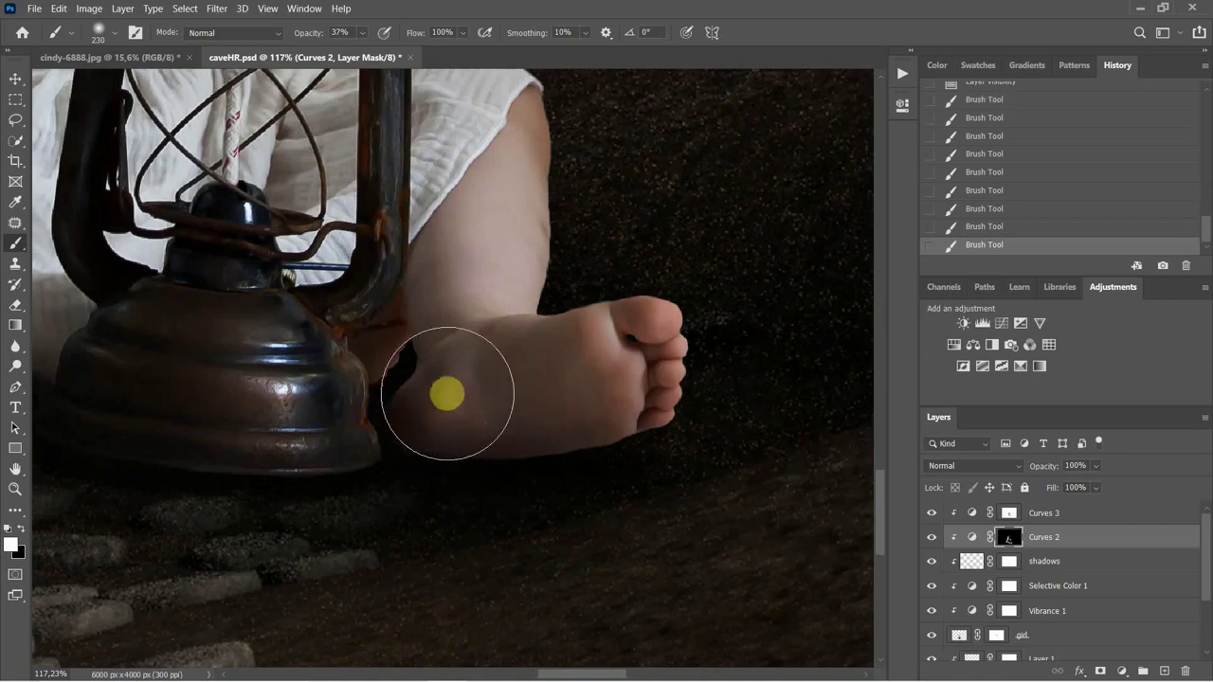
{"action": "mouse_move", "coordinate": [482, 428]}
{"action": "left_mouse_down"}
{"action": "mouse_move", "coordinate": [539, 471]}
{"action": "mouse_move", "coordinate": [499, 436]}
{"action": "left_mouse_up"}
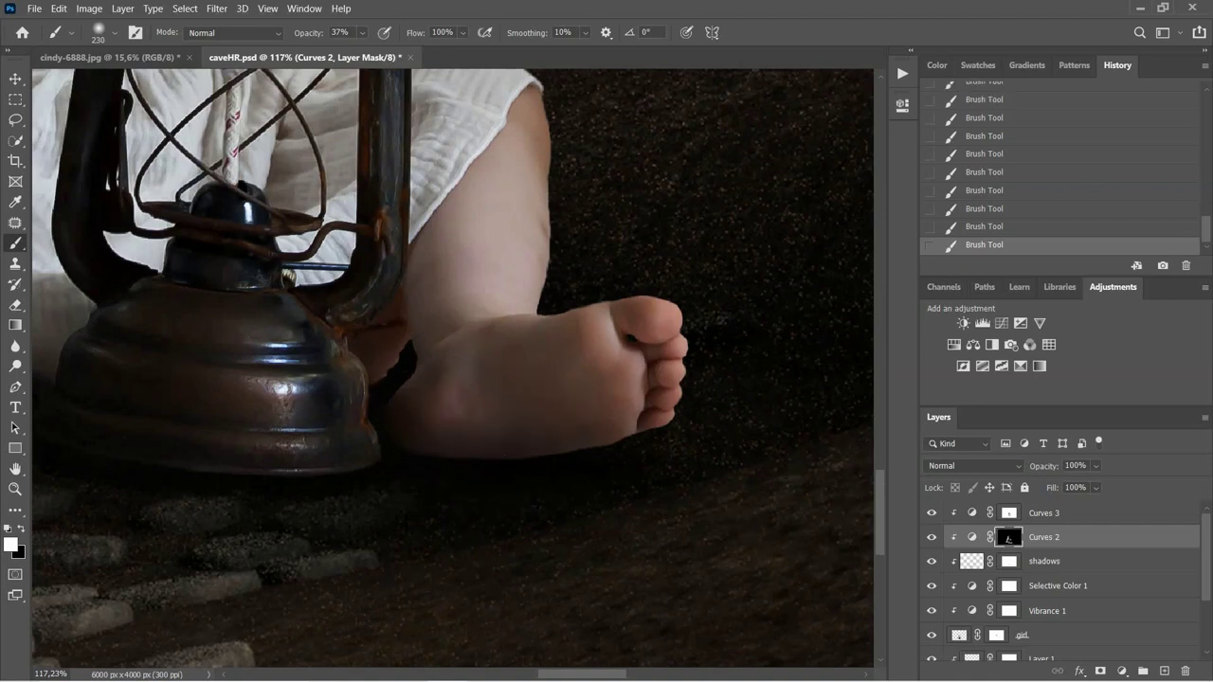
{"action": "mouse_move", "coordinate": [269, 257]}
{"action": "left_mouse_down"}
{"action": "mouse_move", "coordinate": [252, 252]}
{"action": "mouse_move", "coordinate": [276, 244]}
{"action": "mouse_move", "coordinate": [192, 193]}
{"action": "mouse_move", "coordinate": [195, 177]}
{"action": "mouse_move", "coordinate": [254, 193]}
{"action": "mouse_move", "coordinate": [322, 354]}
{"action": "mouse_move", "coordinate": [320, 317]}
{"action": "left_mouse_up"}
{"action": "key", "text": "ctrl+0"}
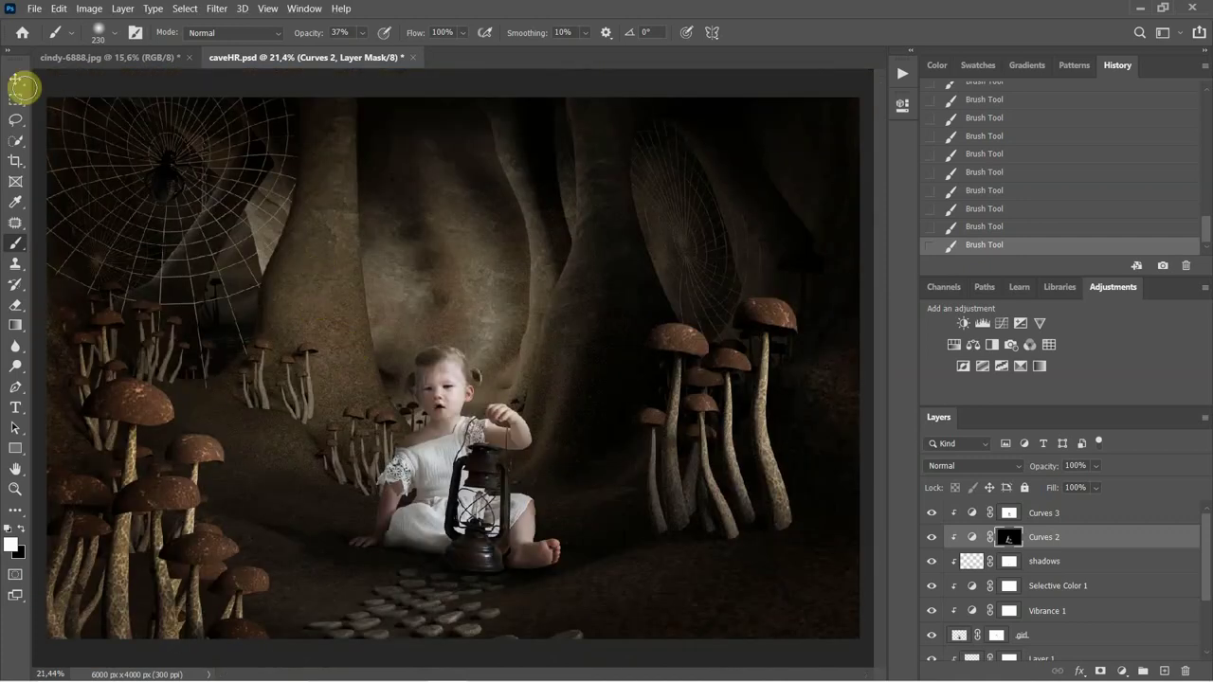
With the Move tool, select the Curves 3 layer and zoom around to inspect the cave scene.
{"action": "left_click", "coordinate": [15, 80]}
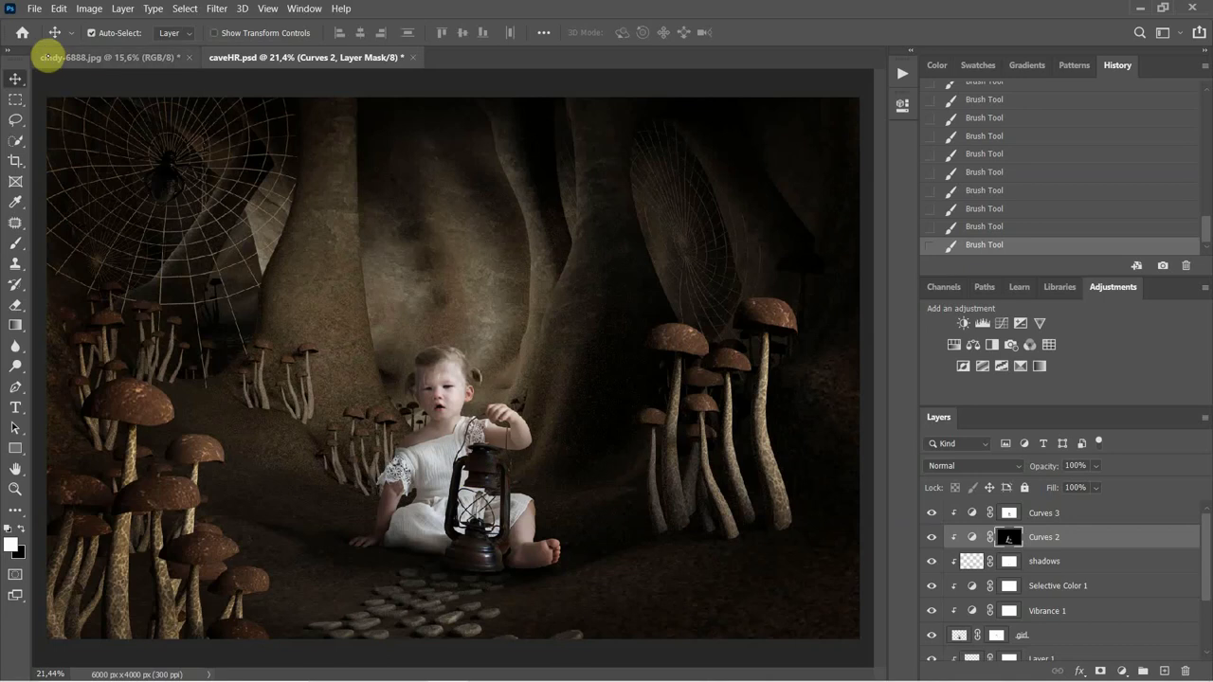
{"action": "left_click", "coordinate": [1055, 516]}
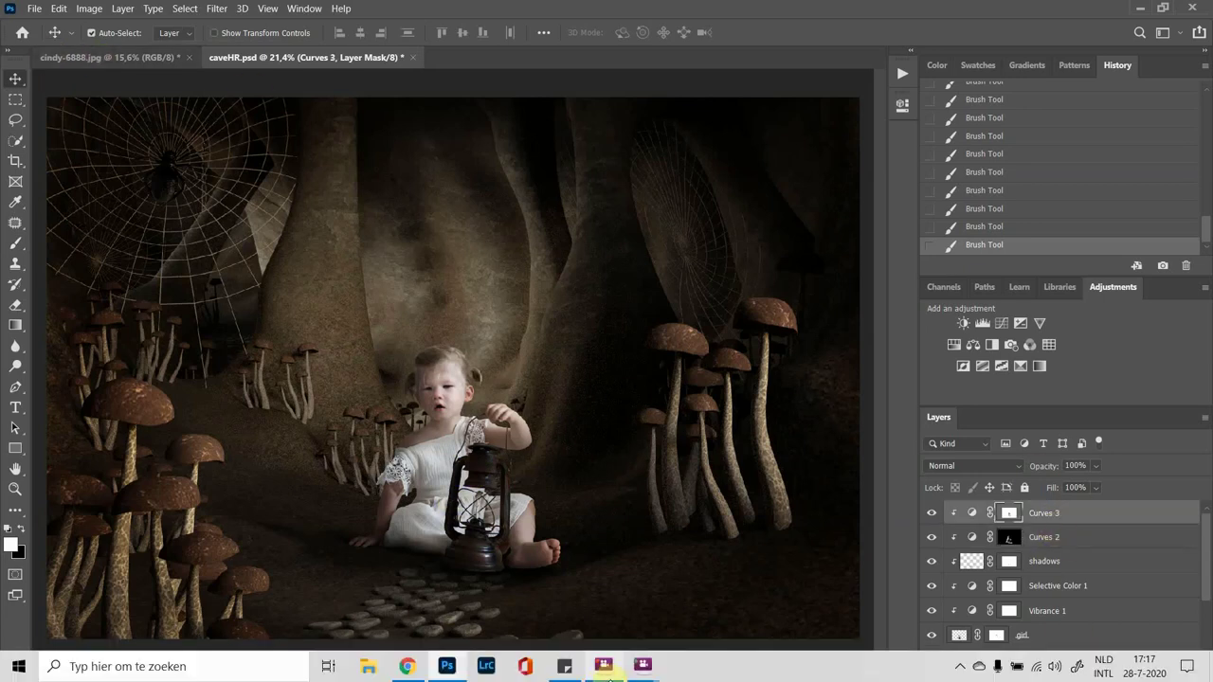
{"action": "left_click", "coordinate": [604, 664]}
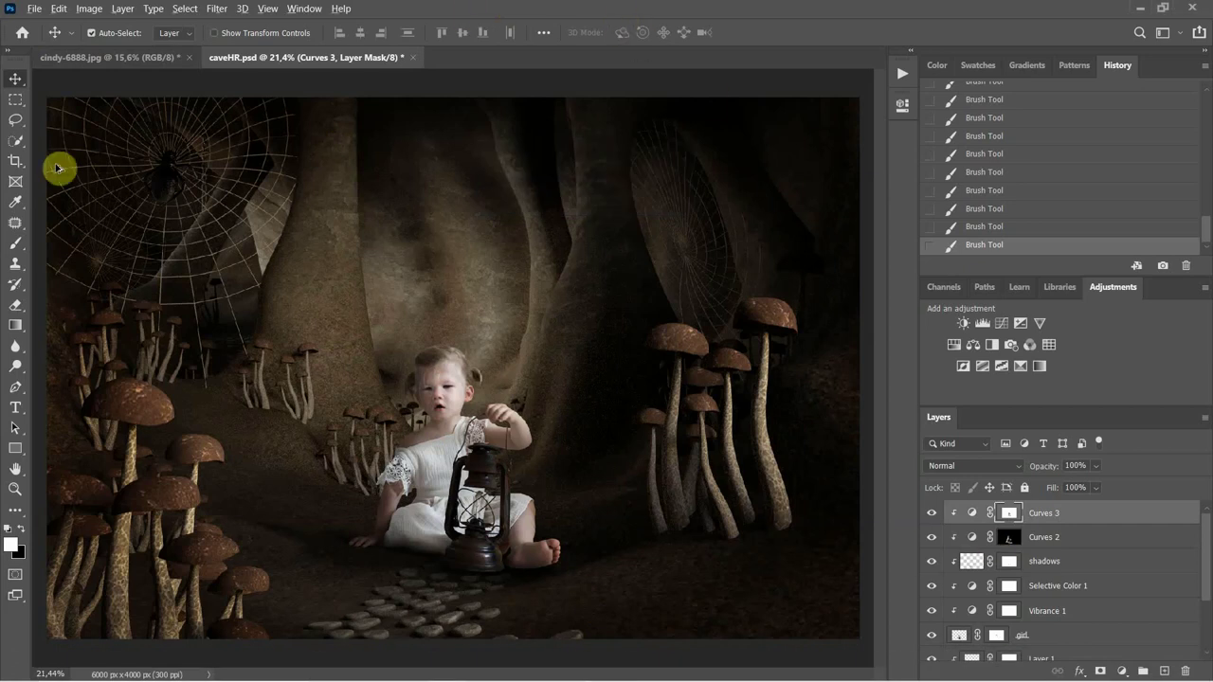
{"action": "scroll", "coordinate": [267, 288], "scroll_direction": "down", "scroll_amount": 2}
{"action": "scroll", "coordinate": [540, 427], "scroll_direction": "up", "scroll_amount": 3}
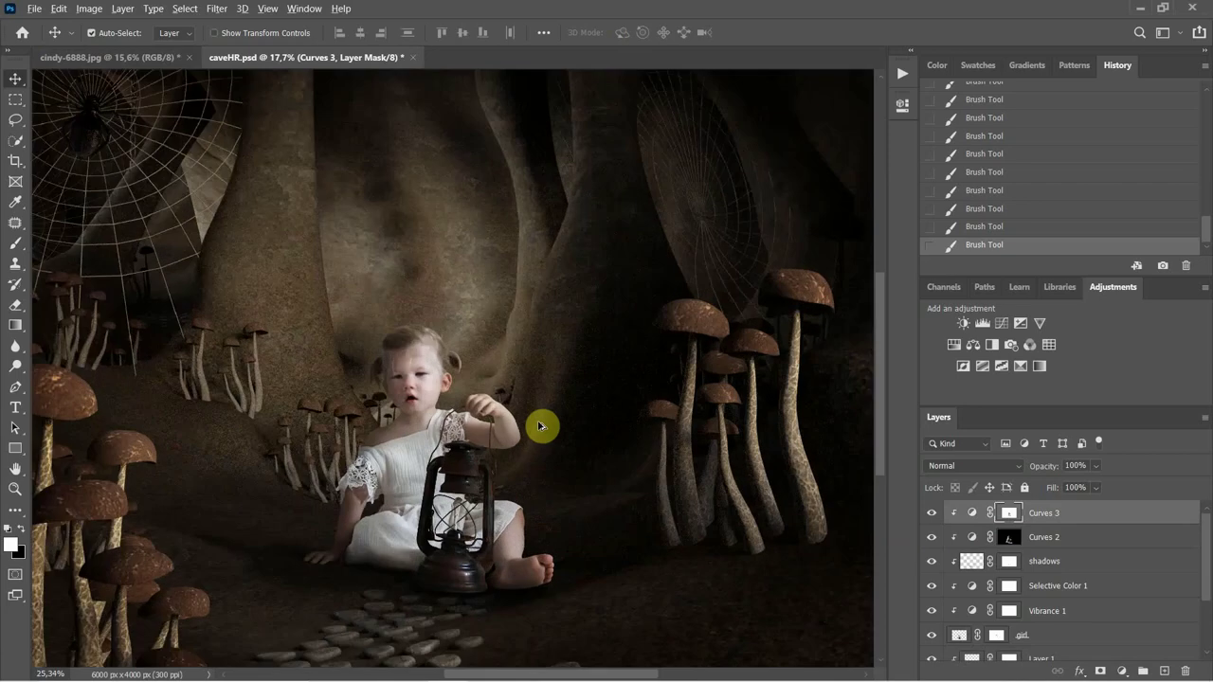
{"action": "scroll", "coordinate": [440, 377], "scroll_direction": "up", "scroll_amount": 3}
{"action": "scroll", "coordinate": [439, 377], "scroll_direction": "down", "scroll_amount": 4}
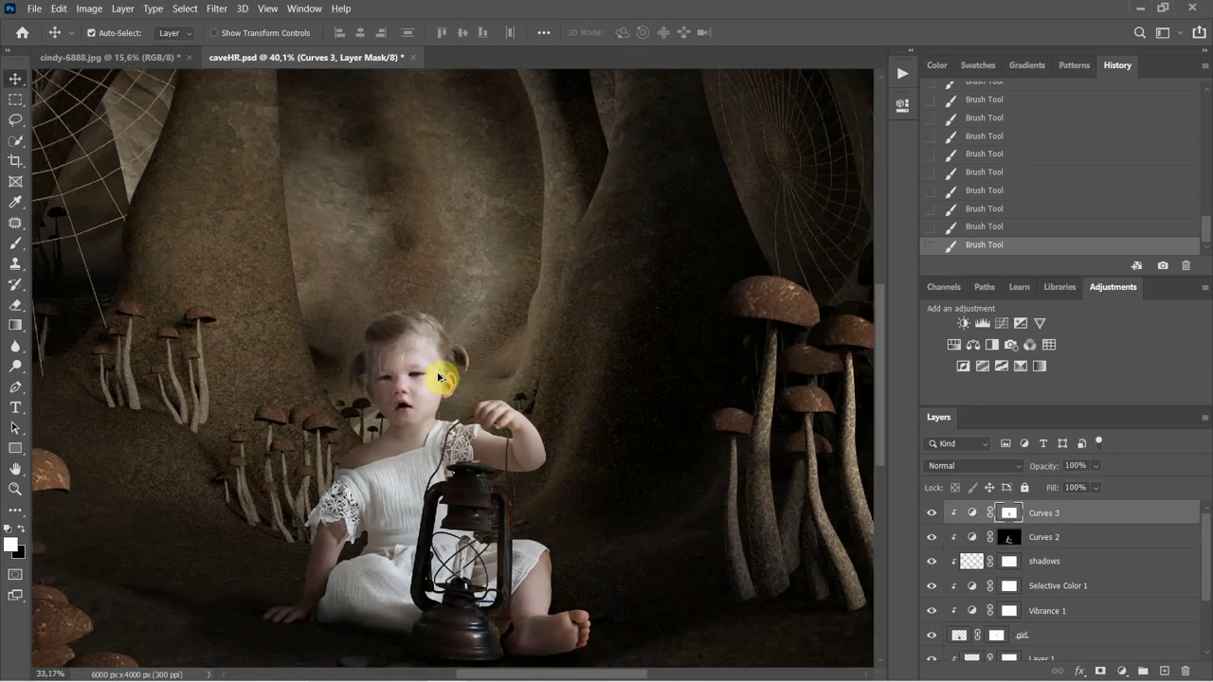
{"action": "scroll", "coordinate": [439, 377], "scroll_direction": "down", "scroll_amount": 2}
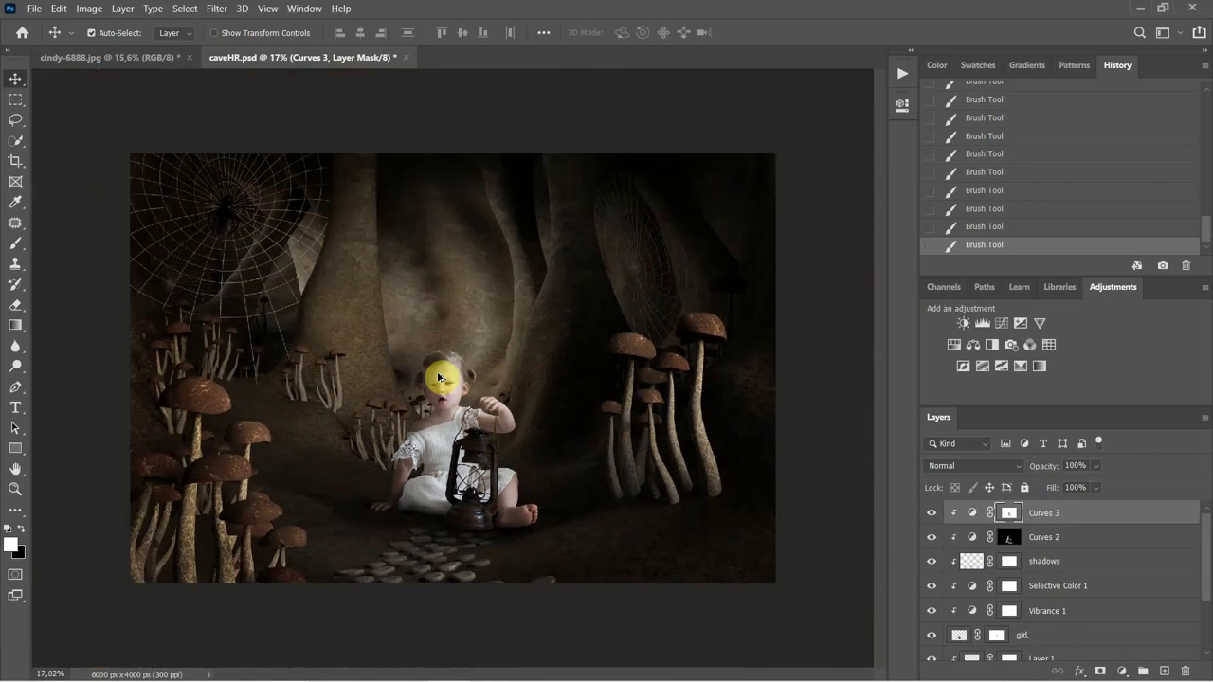
{"action": "scroll", "coordinate": [438, 378], "scroll_direction": "up", "scroll_amount": 1}
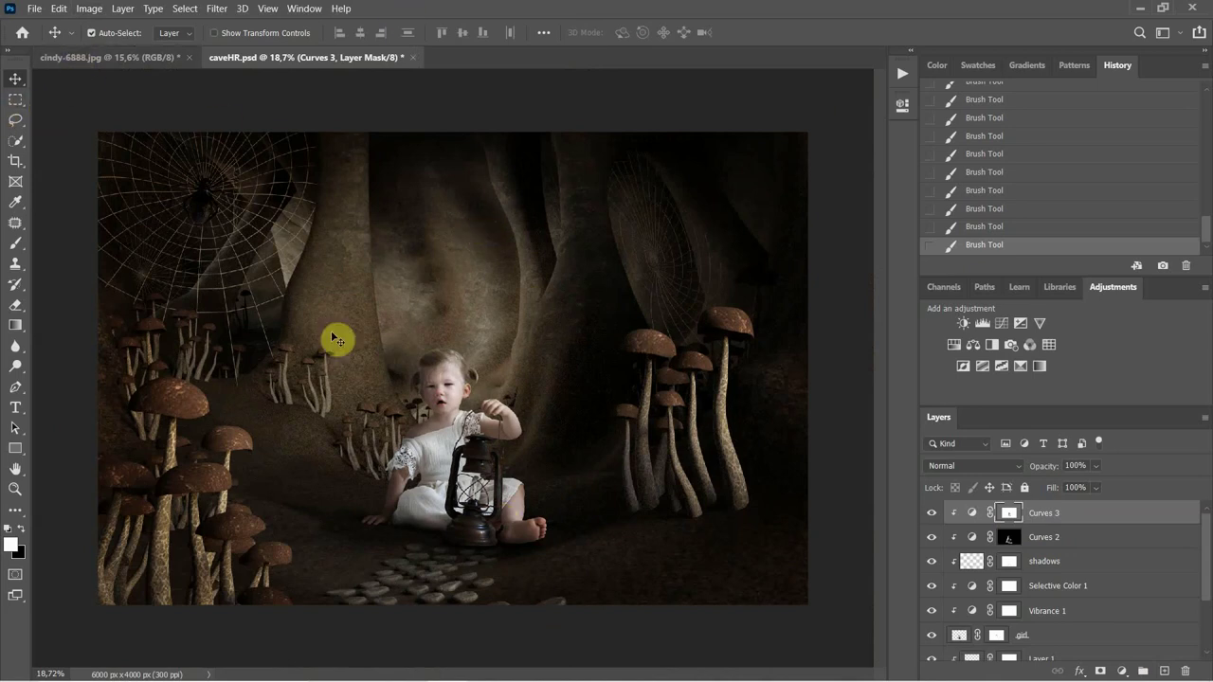
Open 7.jpg from the Data (D:) SUNLIGHT folder as a new document.
{"action": "left_click", "coordinate": [34, 9]}
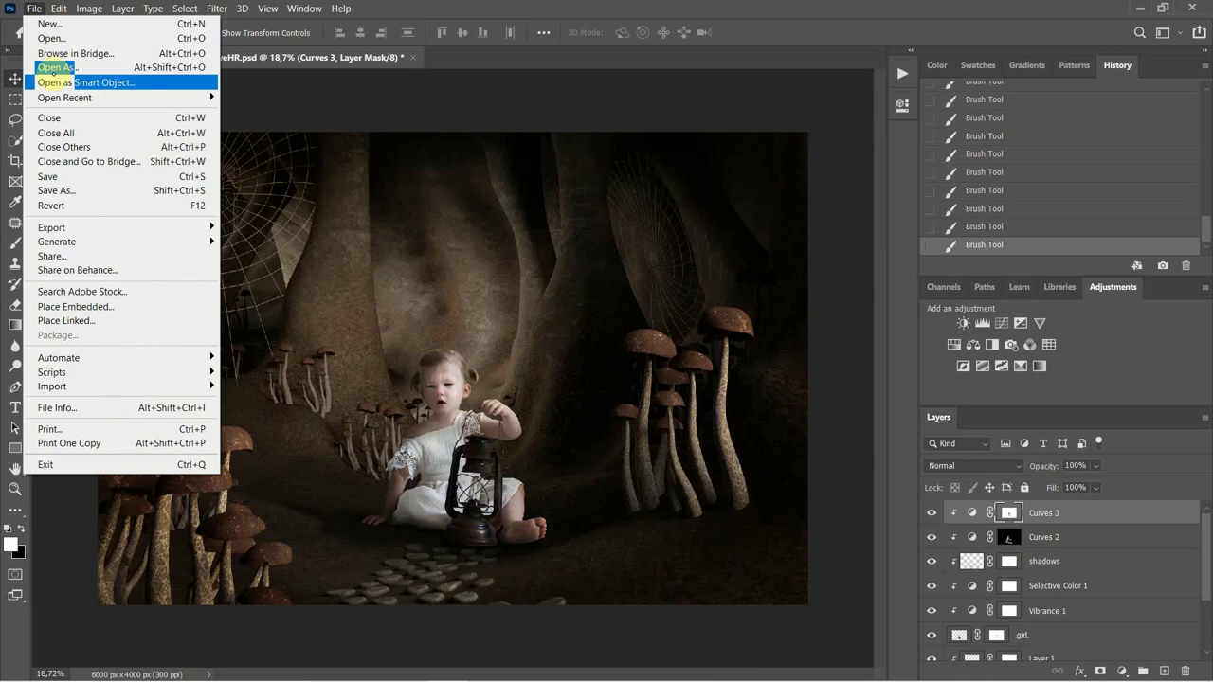
{"action": "left_click", "coordinate": [45, 38]}
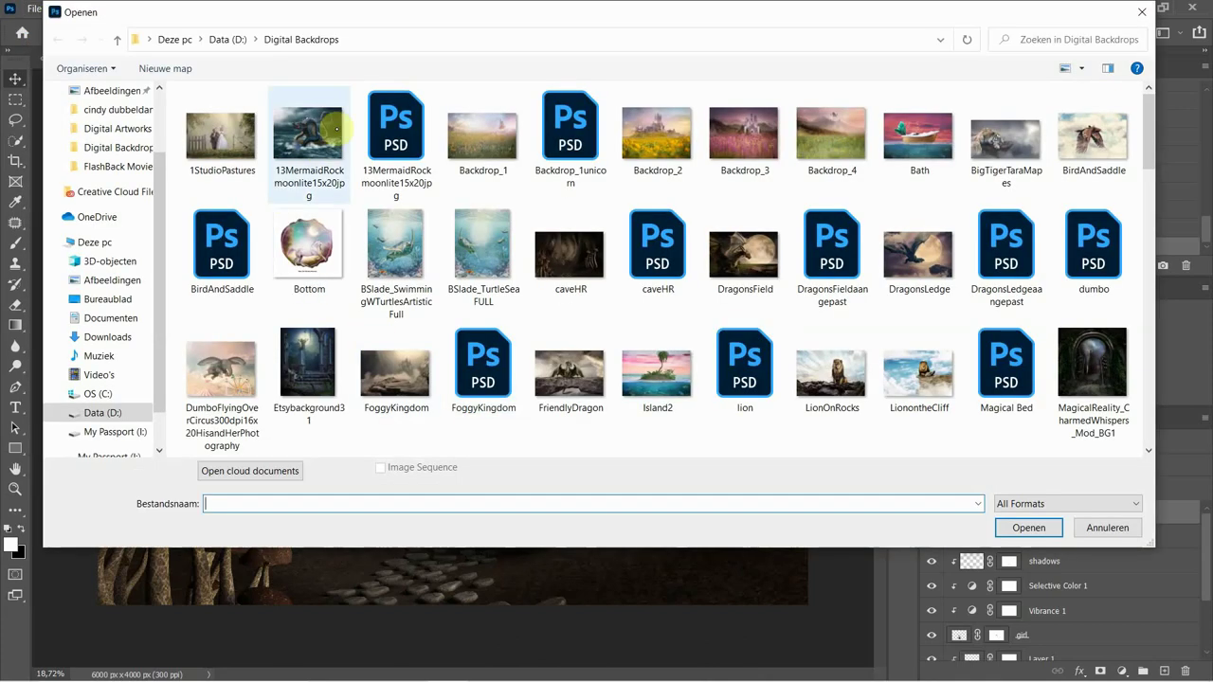
{"action": "left_click", "coordinate": [98, 414]}
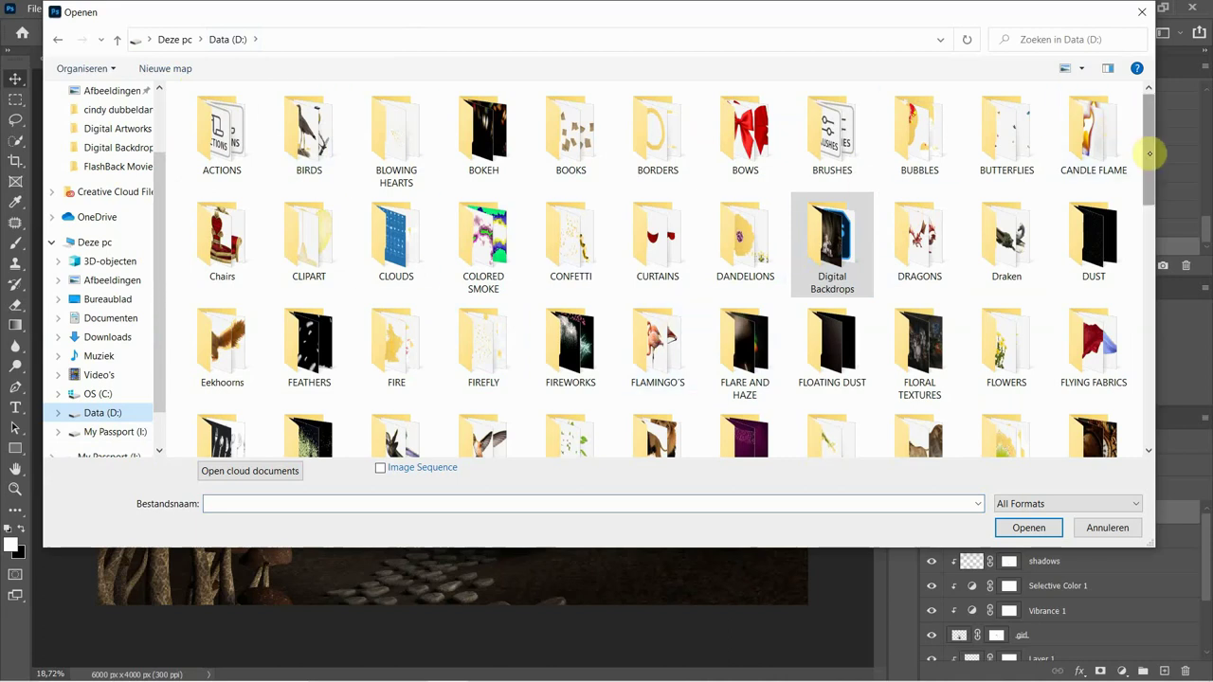
{"action": "left_click_drag", "start_coordinate": [1148, 152], "coordinate": [1149, 217]}
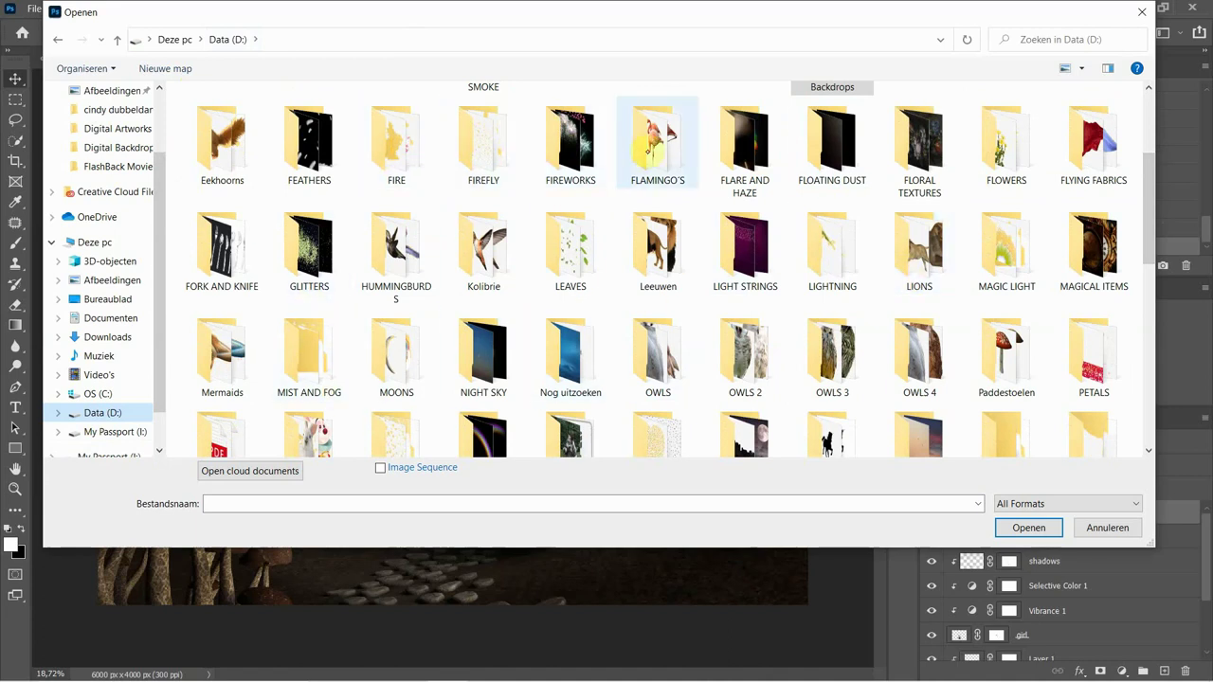
{"action": "left_click_drag", "start_coordinate": [1150, 222], "coordinate": [1154, 317]}
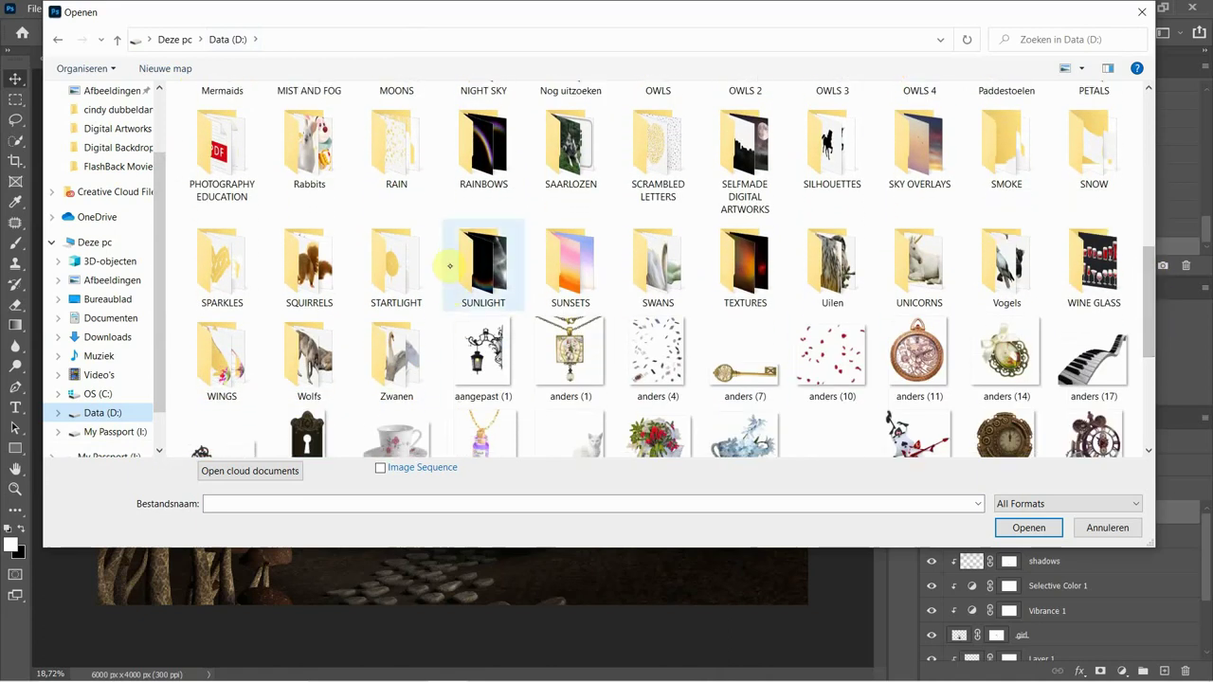
{"action": "left_click", "coordinate": [476, 263]}
{"action": "double_click", "coordinate": [474, 268]}
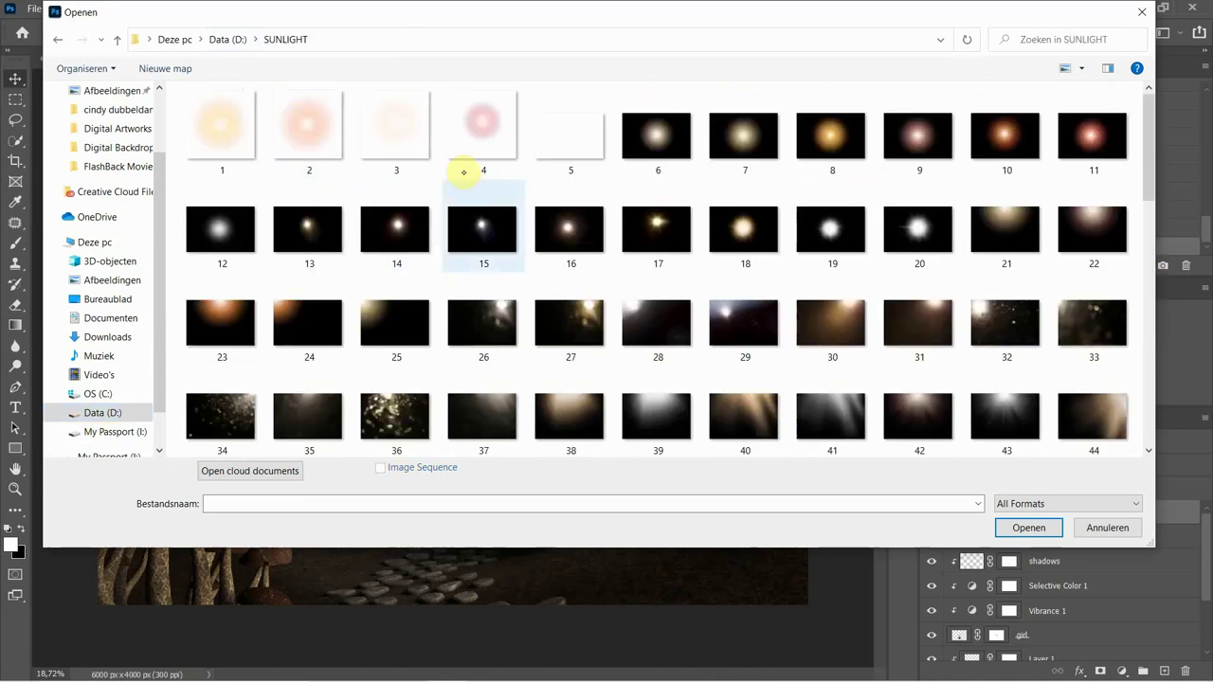
{"action": "left_click_drag", "start_coordinate": [694, 19], "coordinate": [646, 160]}
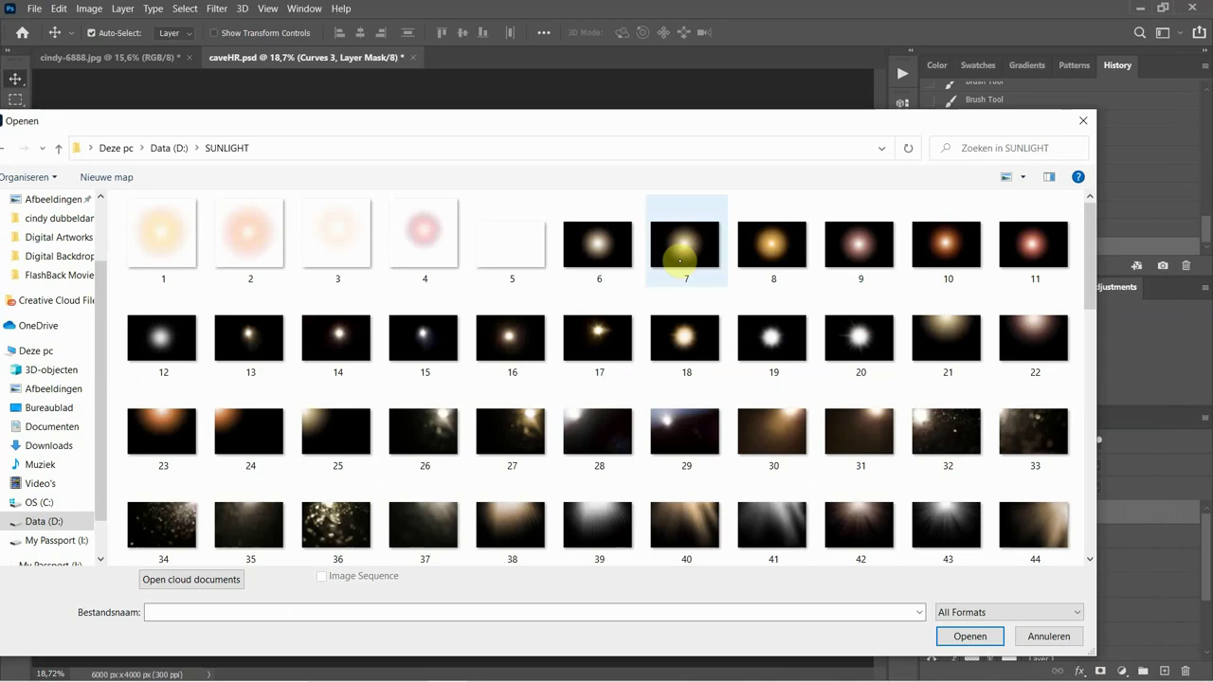
{"action": "left_click", "coordinate": [684, 241]}
{"action": "left_click", "coordinate": [949, 636]}
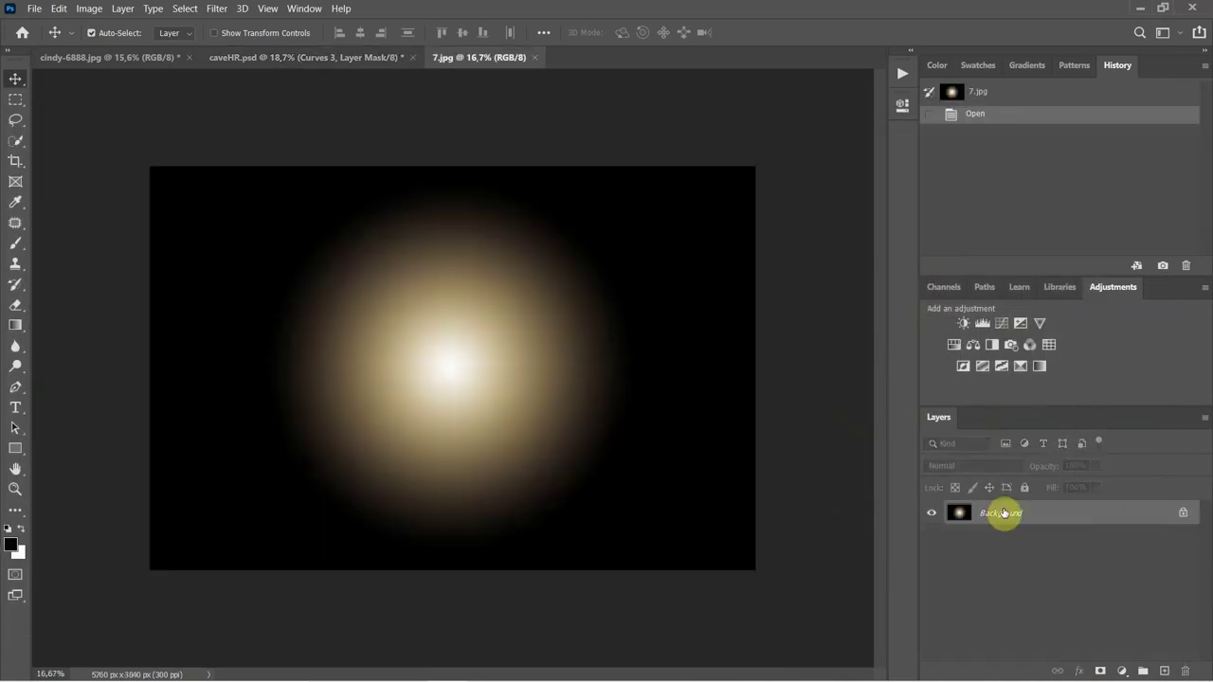
Bring the 7.jpg glow into caveHR as Layer 2, set it to Screen, and move it onto the lantern.
{"action": "left_click_drag", "start_coordinate": [1002, 509], "coordinate": [375, 286]}
{"action": "left_click", "coordinate": [1018, 466]}
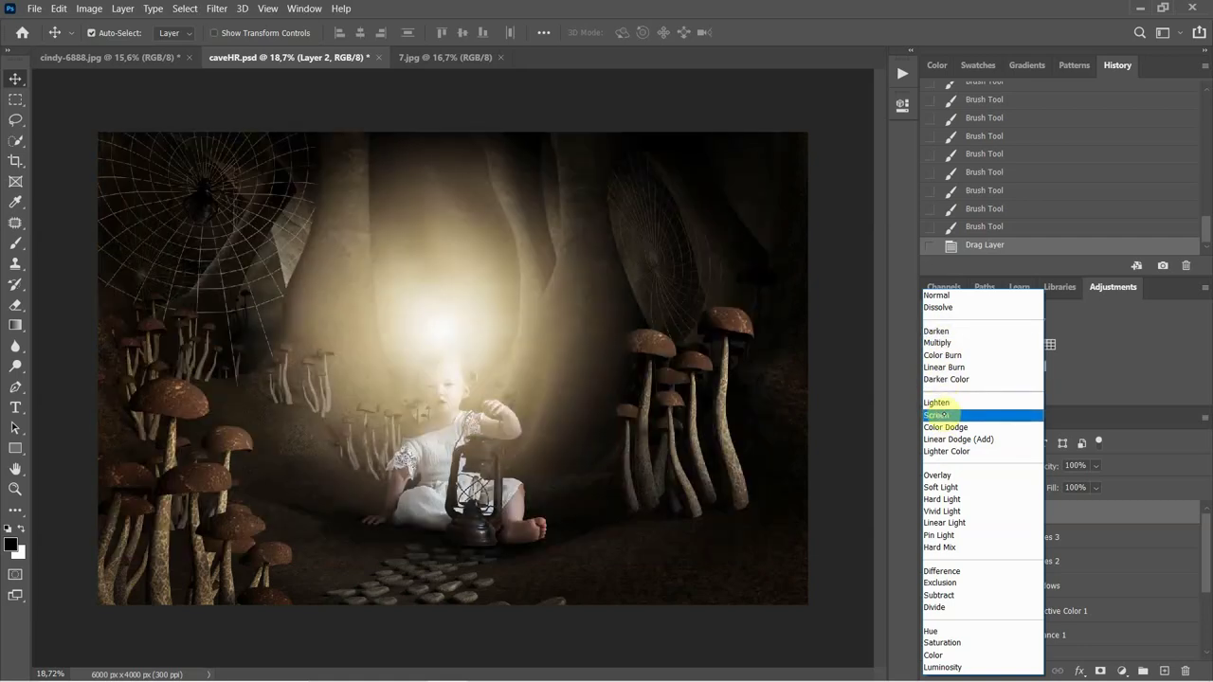
{"action": "left_click", "coordinate": [936, 415]}
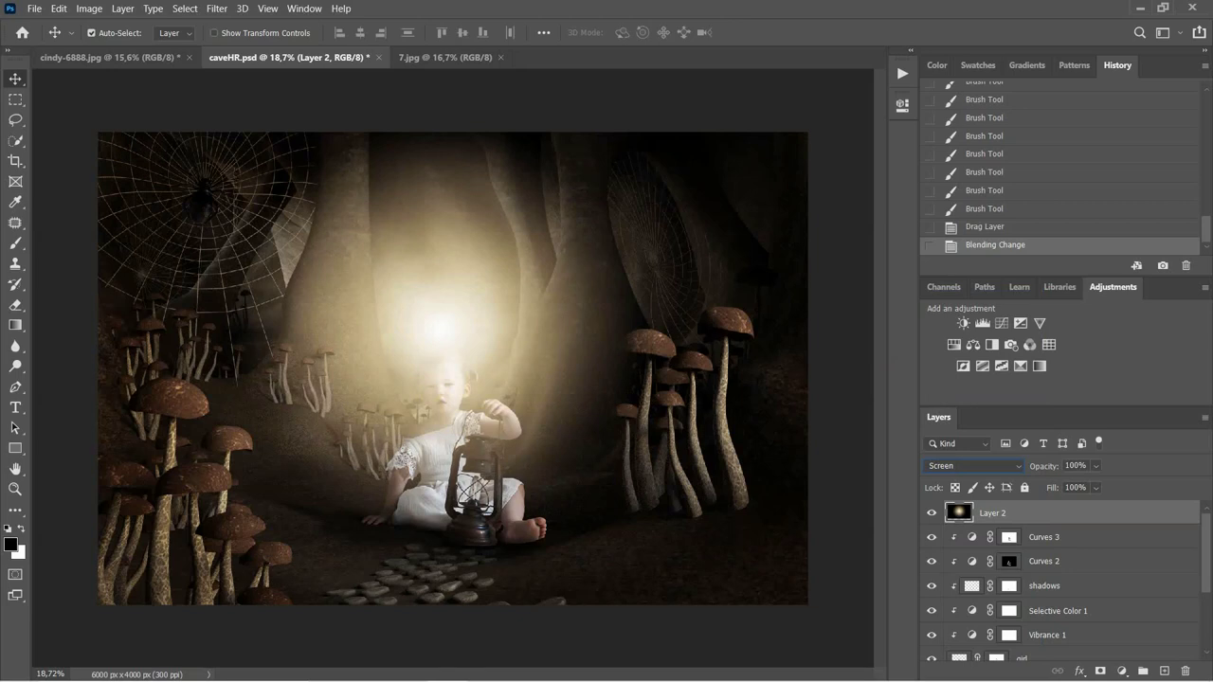
{"action": "left_click_drag", "start_coordinate": [474, 329], "coordinate": [475, 468]}
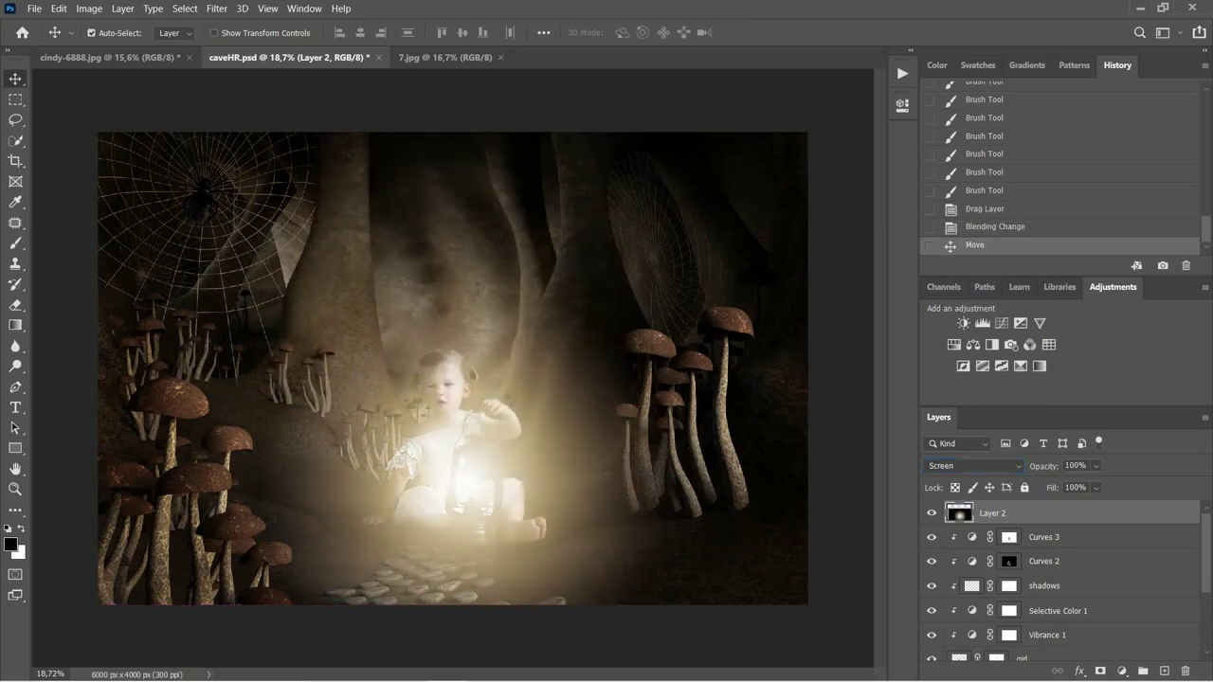
Free-transform the glow, shrinking it stepwise to about 53% and placing it over the lantern.
{"action": "key", "text": "ctrl+t"}
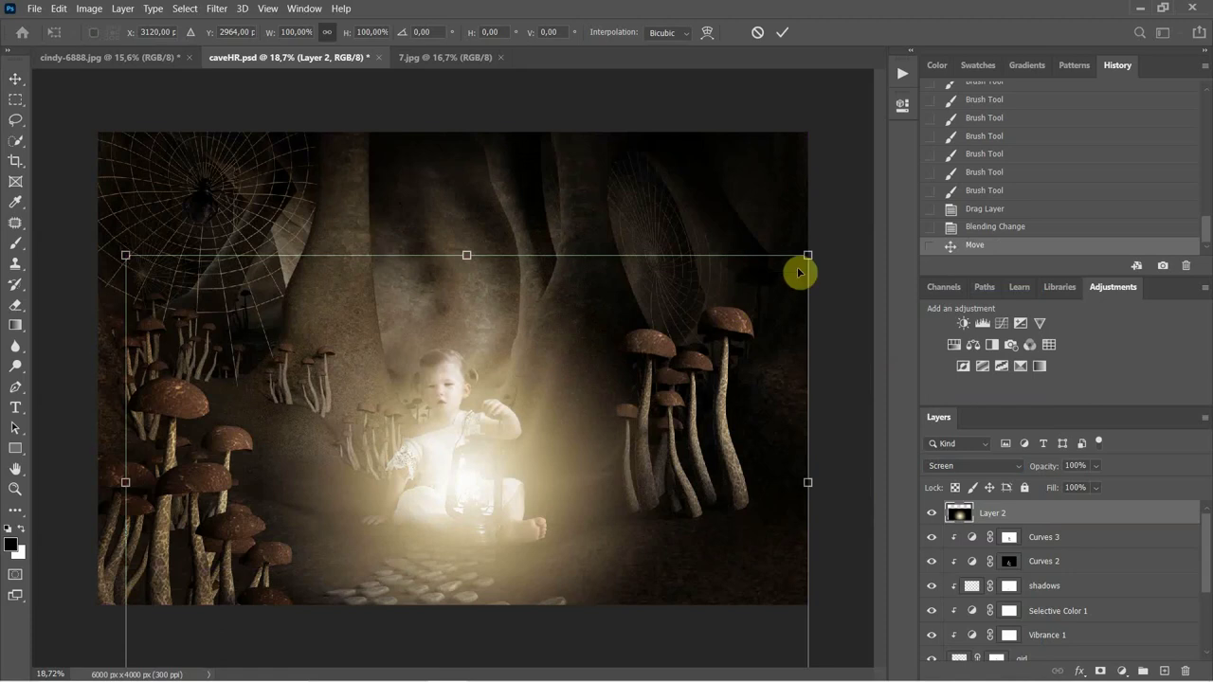
{"action": "left_click_drag", "start_coordinate": [807, 253], "coordinate": [582, 415]}
{"action": "left_click_drag", "start_coordinate": [495, 458], "coordinate": [550, 453]}
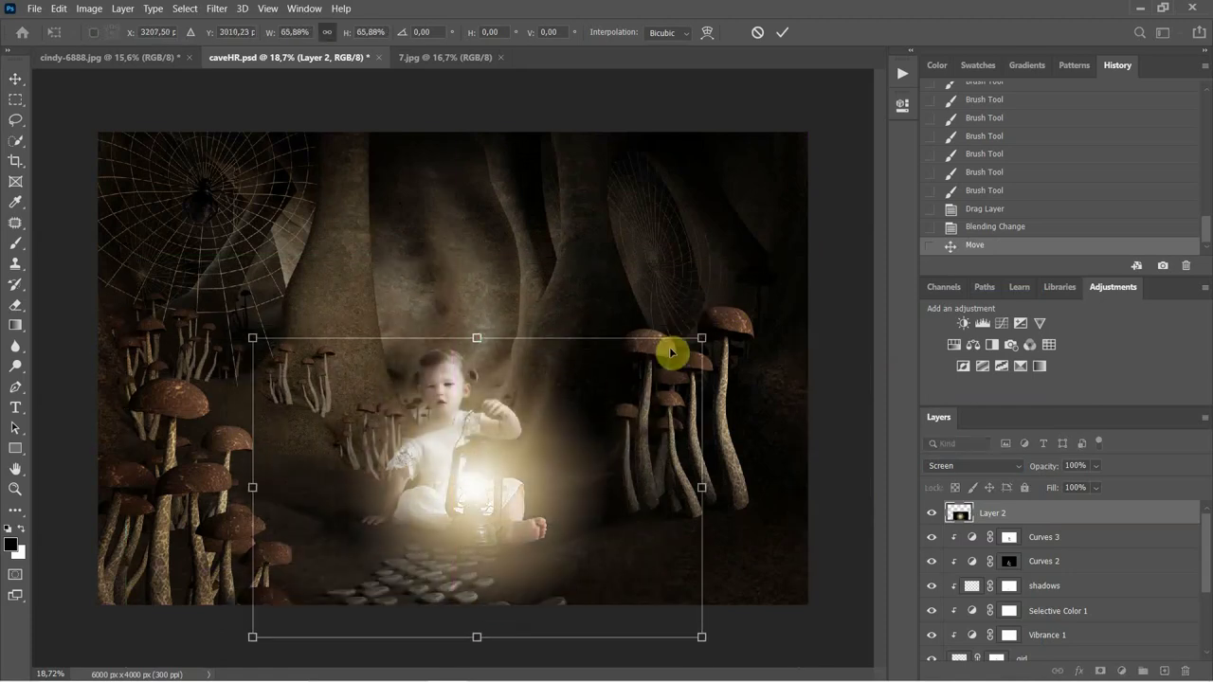
{"action": "left_click_drag", "start_coordinate": [706, 338], "coordinate": [613, 397]}
{"action": "left_click_drag", "start_coordinate": [502, 542], "coordinate": [546, 516]}
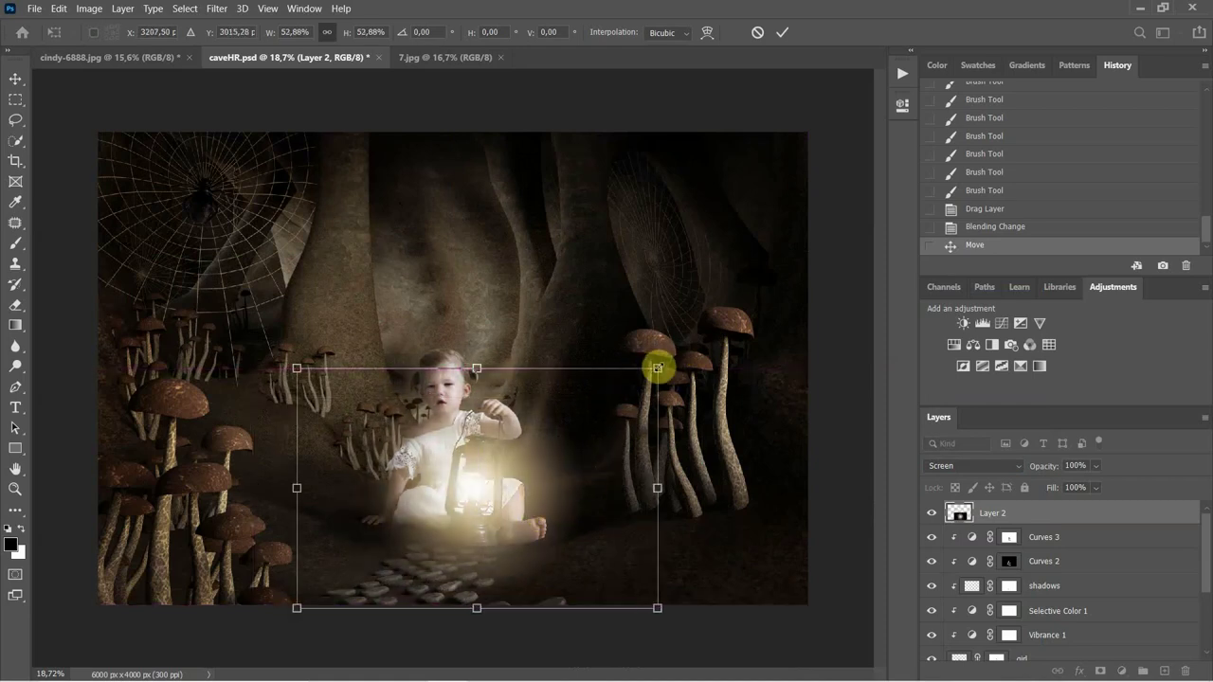
Shrink the glow further to about 43%, nudge it onto the lantern, and commit the transform.
{"action": "left_click_drag", "start_coordinate": [657, 368], "coordinate": [585, 412]}
{"action": "left_click_drag", "start_coordinate": [465, 522], "coordinate": [500, 514]}
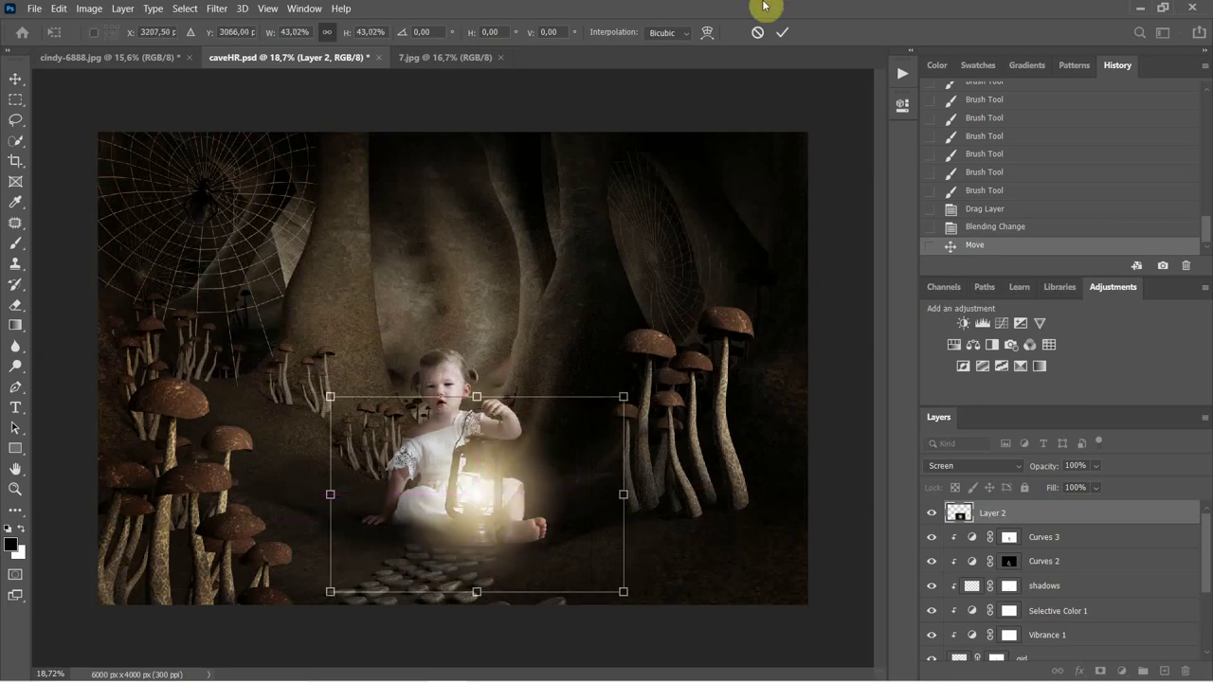
{"action": "left_click", "coordinate": [779, 32]}
{"action": "scroll", "coordinate": [492, 461], "scroll_direction": "up", "scroll_amount": 3}
{"action": "scroll", "coordinate": [490, 461], "scroll_direction": "up", "scroll_amount": 3}
{"action": "scroll", "coordinate": [490, 461], "scroll_direction": "down", "scroll_amount": 1}
{"action": "scroll", "coordinate": [490, 462], "scroll_direction": "down", "scroll_amount": 4}
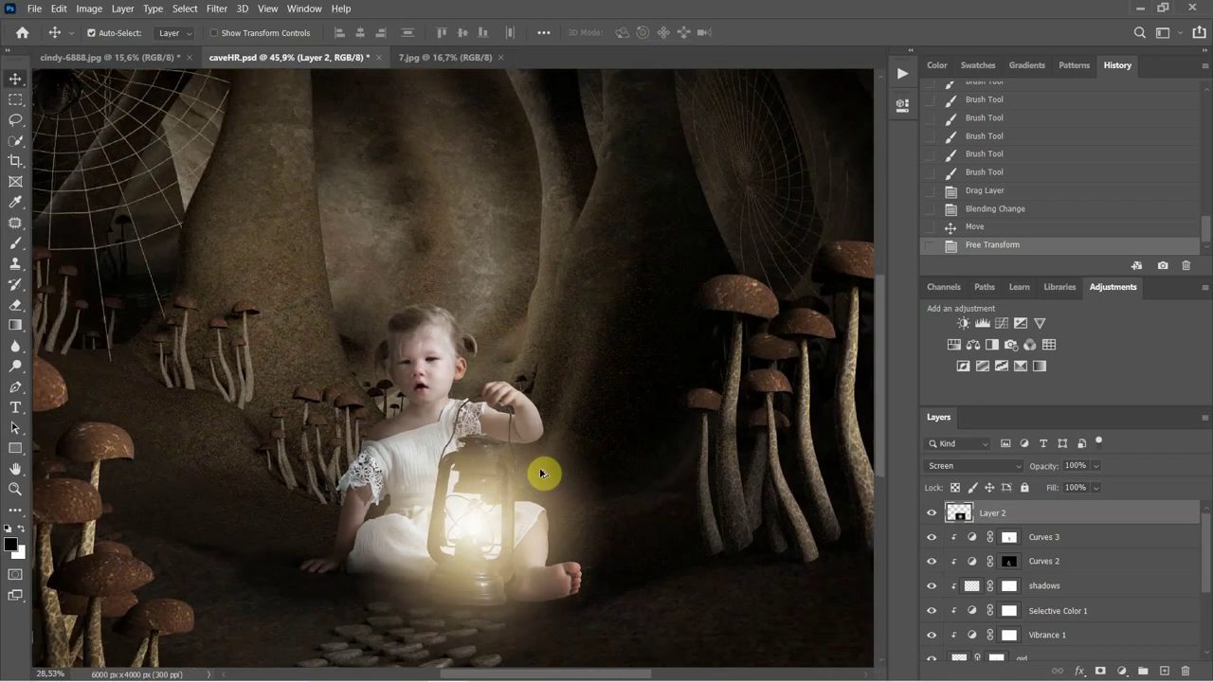
{"action": "scroll", "coordinate": [547, 477], "scroll_direction": "down", "scroll_amount": 1}
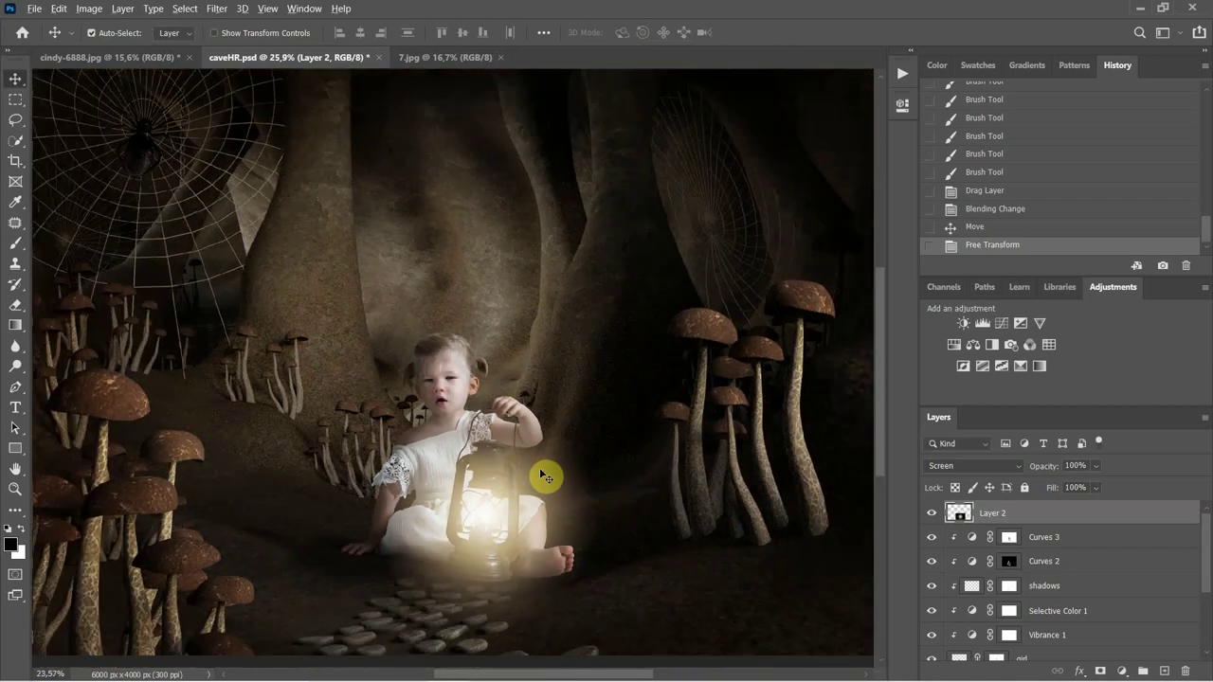
{"action": "scroll", "coordinate": [543, 474], "scroll_direction": "down", "scroll_amount": 1}
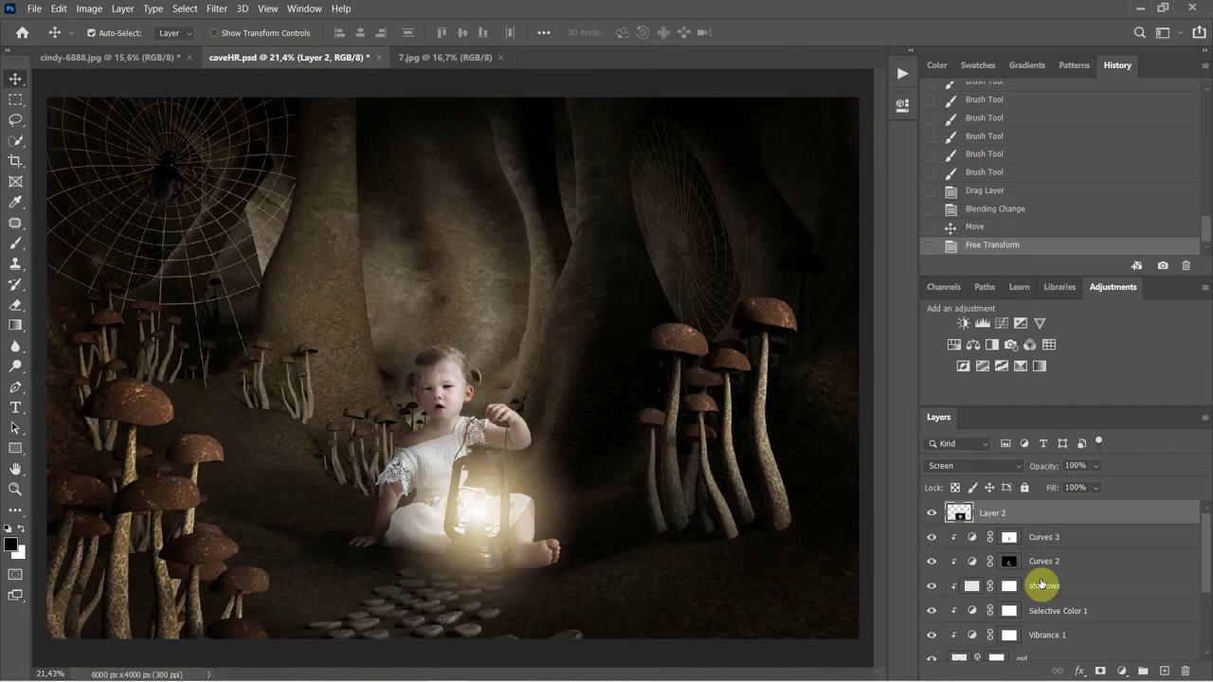
Add a Curves adjustment directly above the girl layer and raise its midpoint to brighten.
{"action": "left_click_drag", "start_coordinate": [1203, 558], "coordinate": [1204, 608]}
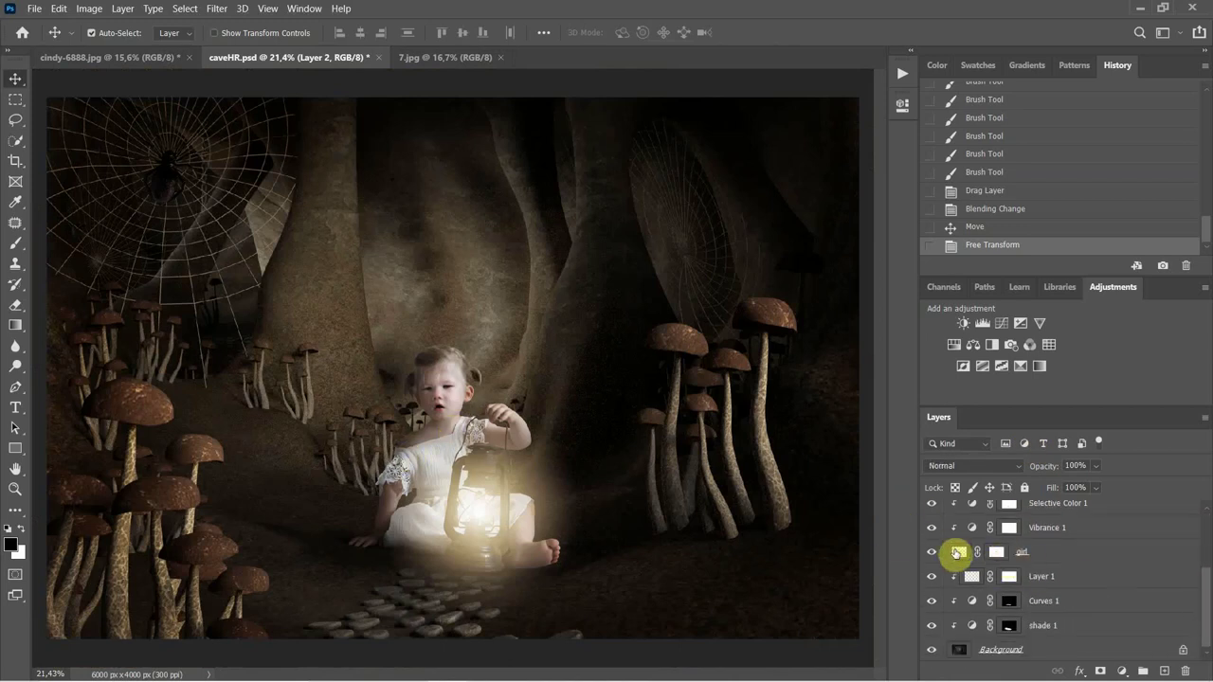
{"action": "left_click", "coordinate": [957, 551]}
{"action": "left_click", "coordinate": [1002, 324]}
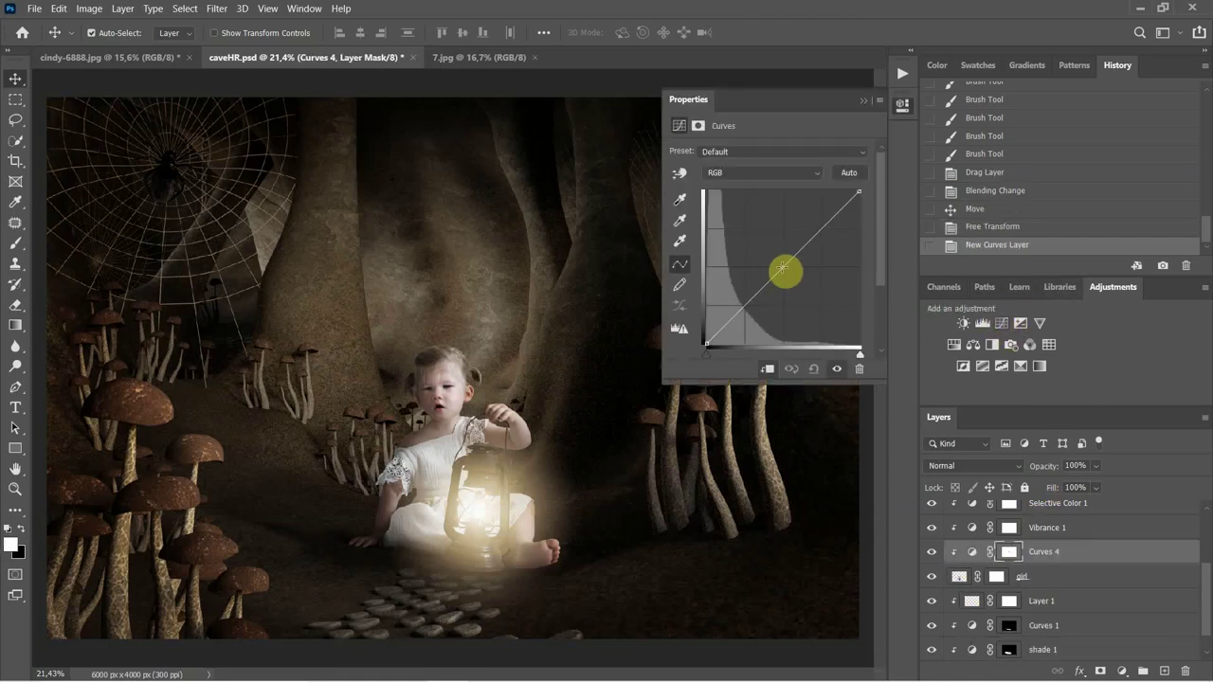
{"action": "left_click_drag", "start_coordinate": [774, 258], "coordinate": [773, 255]}
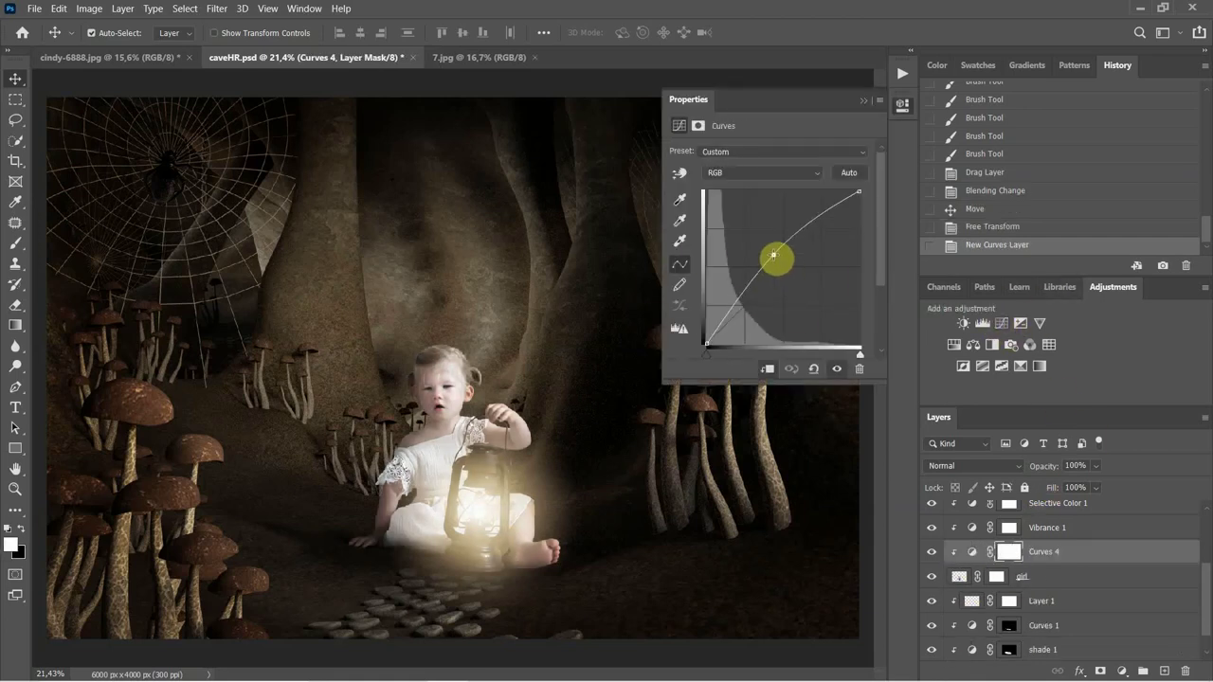
Clip Curves 4, Vibrance 1 and Selective Color 1 down onto the layers below.
{"action": "left_click", "coordinate": [768, 367]}
{"action": "left_click", "coordinate": [767, 368]}
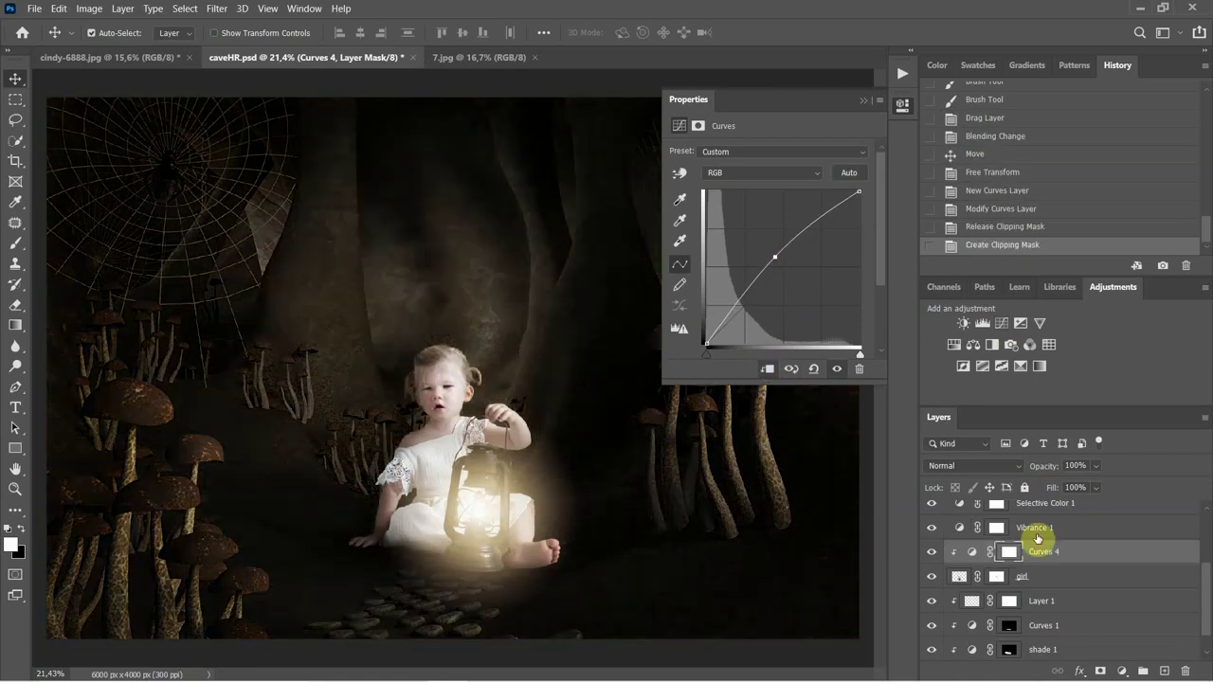
{"action": "left_click", "coordinate": [1033, 528]}
{"action": "left_click", "coordinate": [781, 369]}
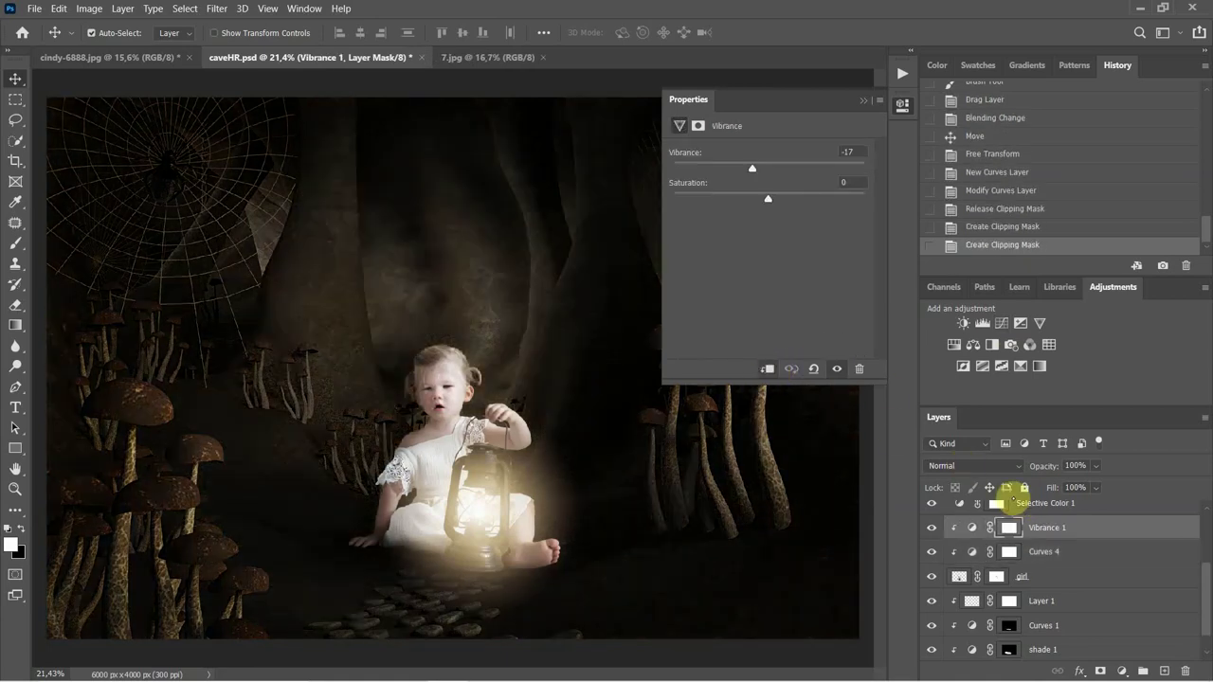
{"action": "left_click", "coordinate": [1028, 503]}
{"action": "left_click", "coordinate": [762, 369]}
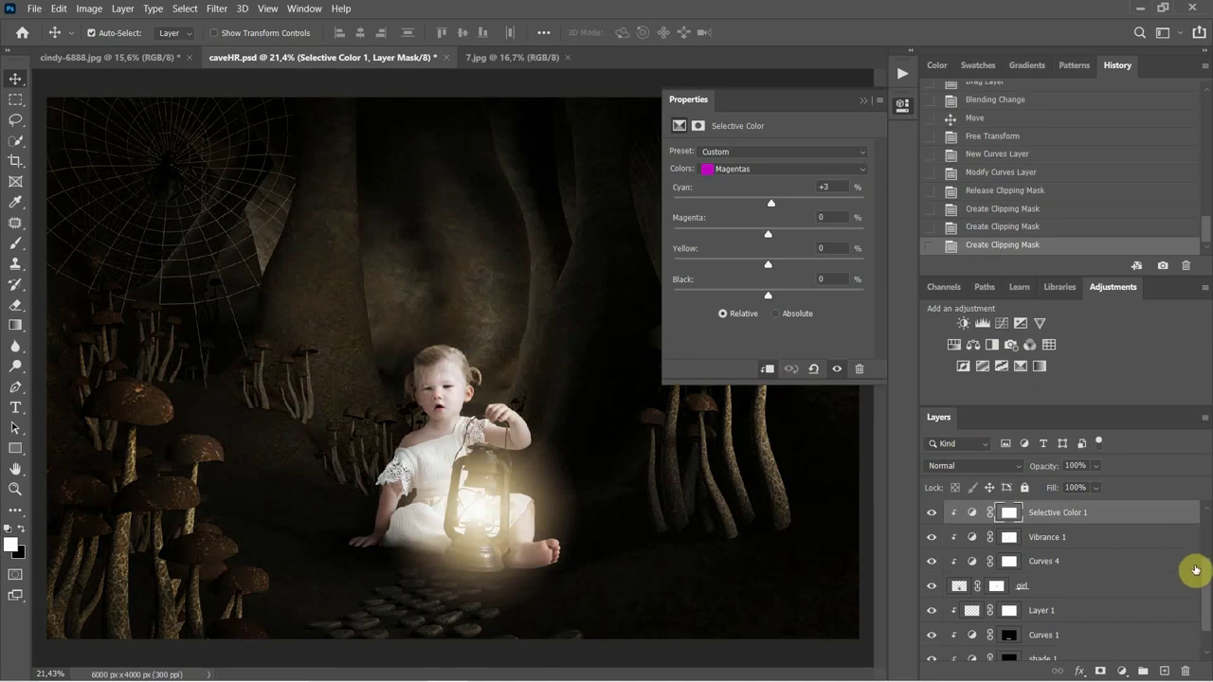
Set layer thumbnails to Clip Thumbnails to Layer Bounds, then undo the Selective Color 1 clip.
{"action": "scroll", "coordinate": [1190, 545], "scroll_direction": "up", "scroll_amount": 3}
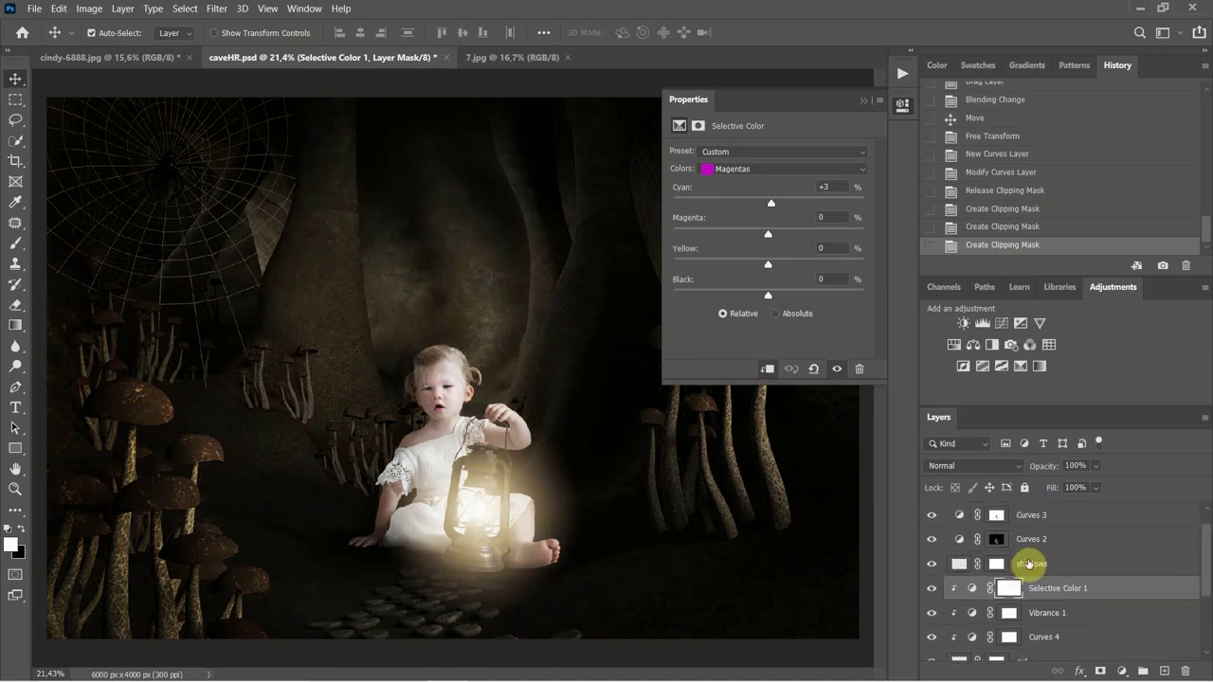
{"action": "left_click", "coordinate": [1003, 564]}
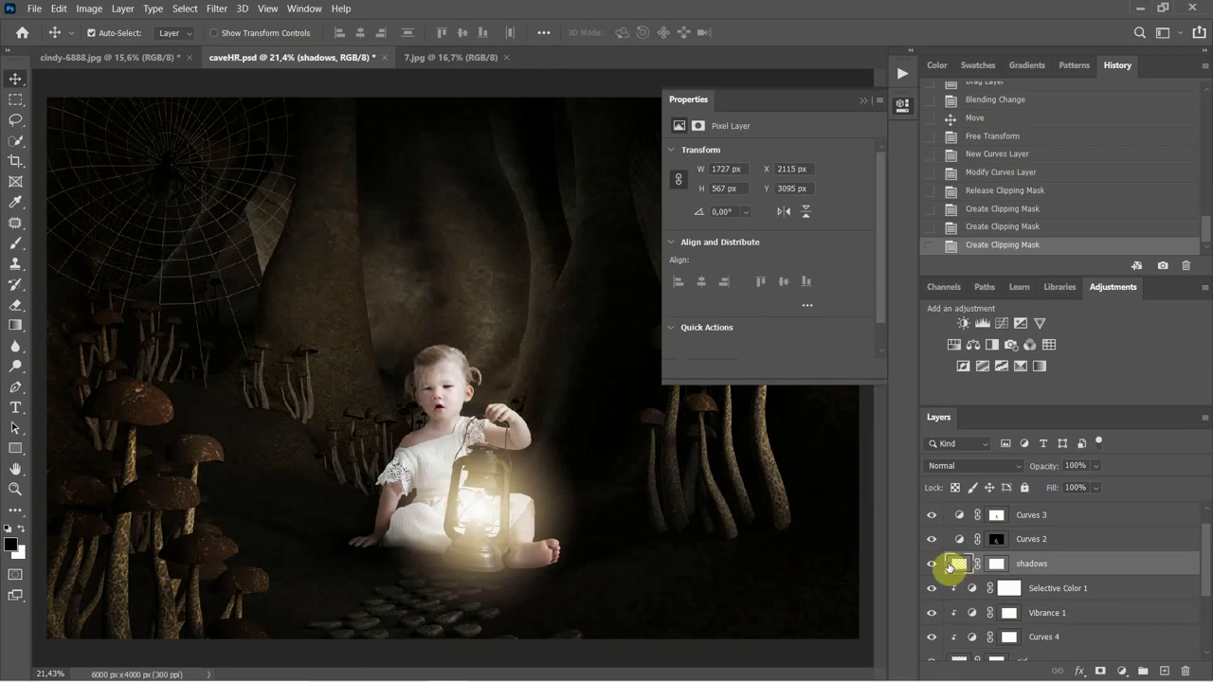
{"action": "right_click", "coordinate": [951, 565]}
{"action": "left_click", "coordinate": [959, 592]}
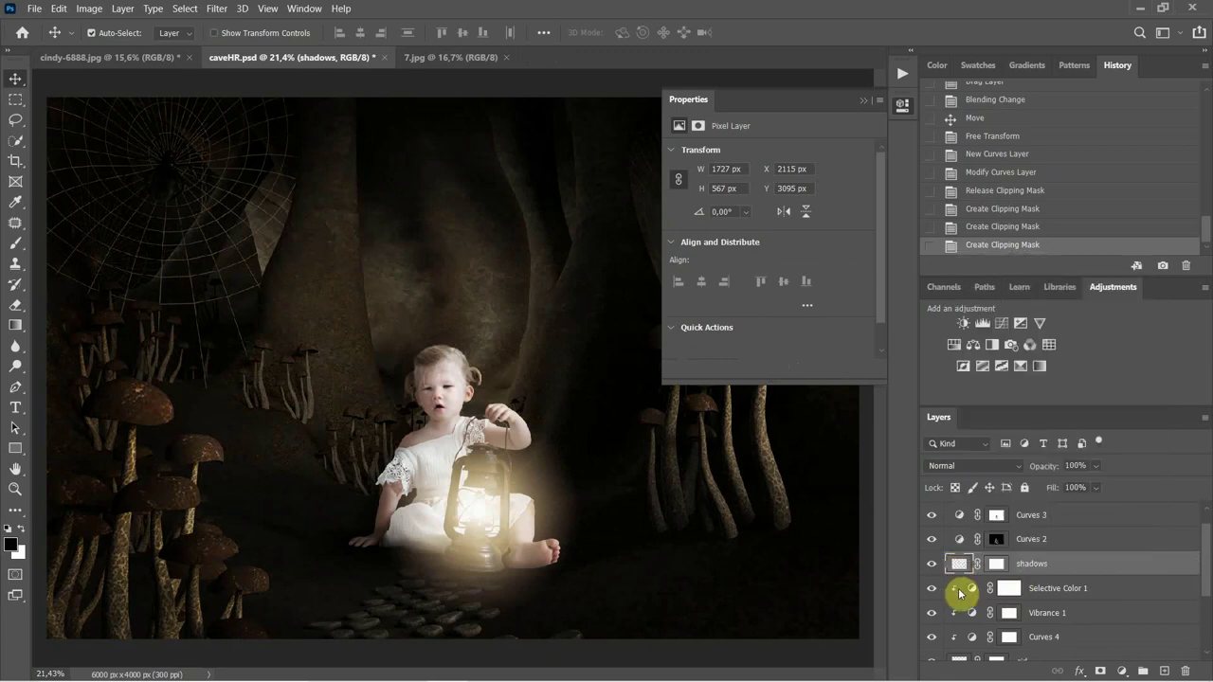
{"action": "right_click", "coordinate": [960, 571]}
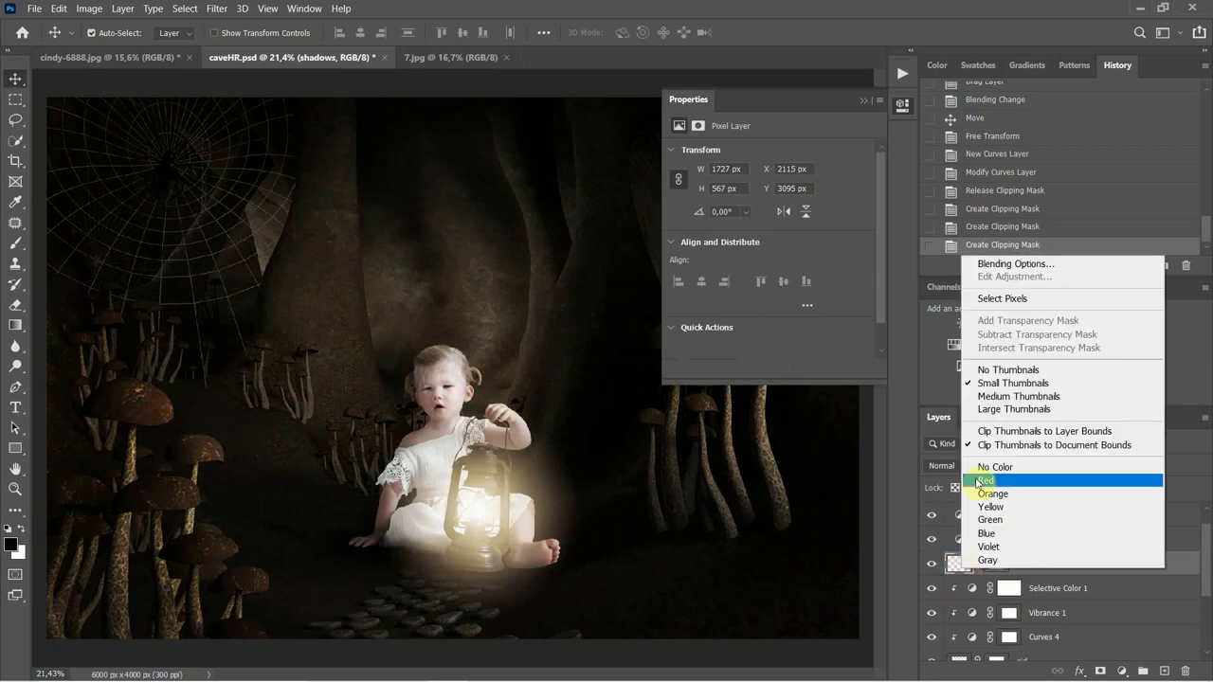
{"action": "left_click", "coordinate": [998, 432]}
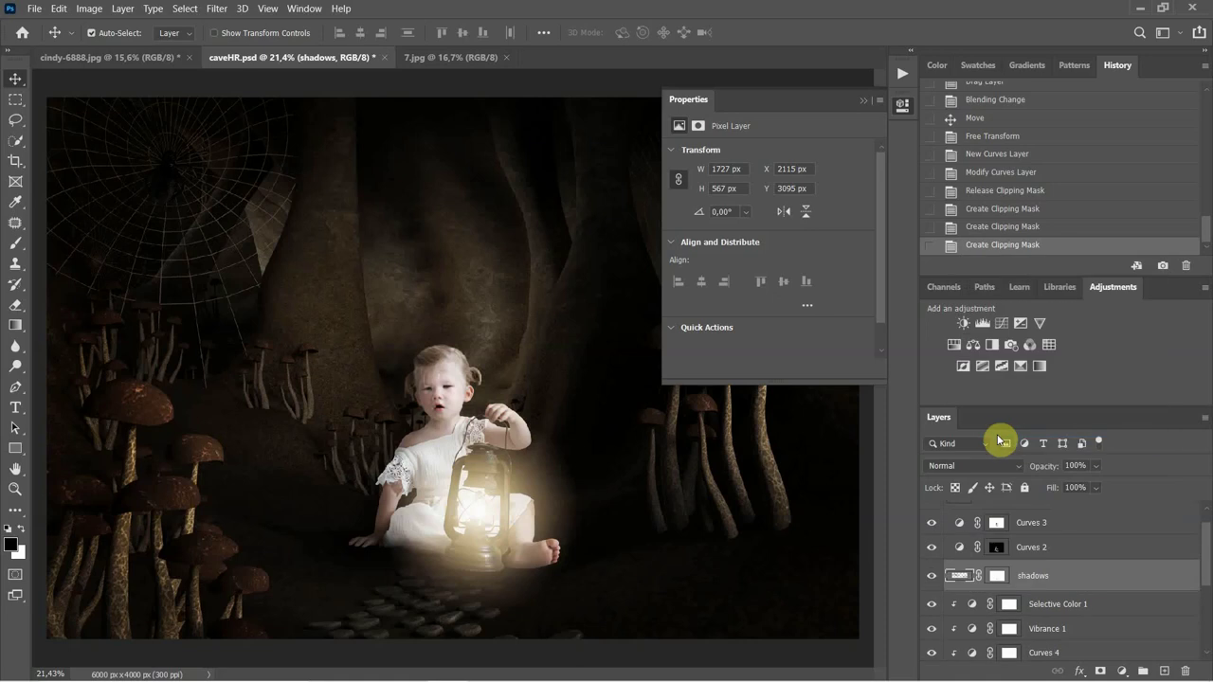
{"action": "key", "text": "ctrl+z"}
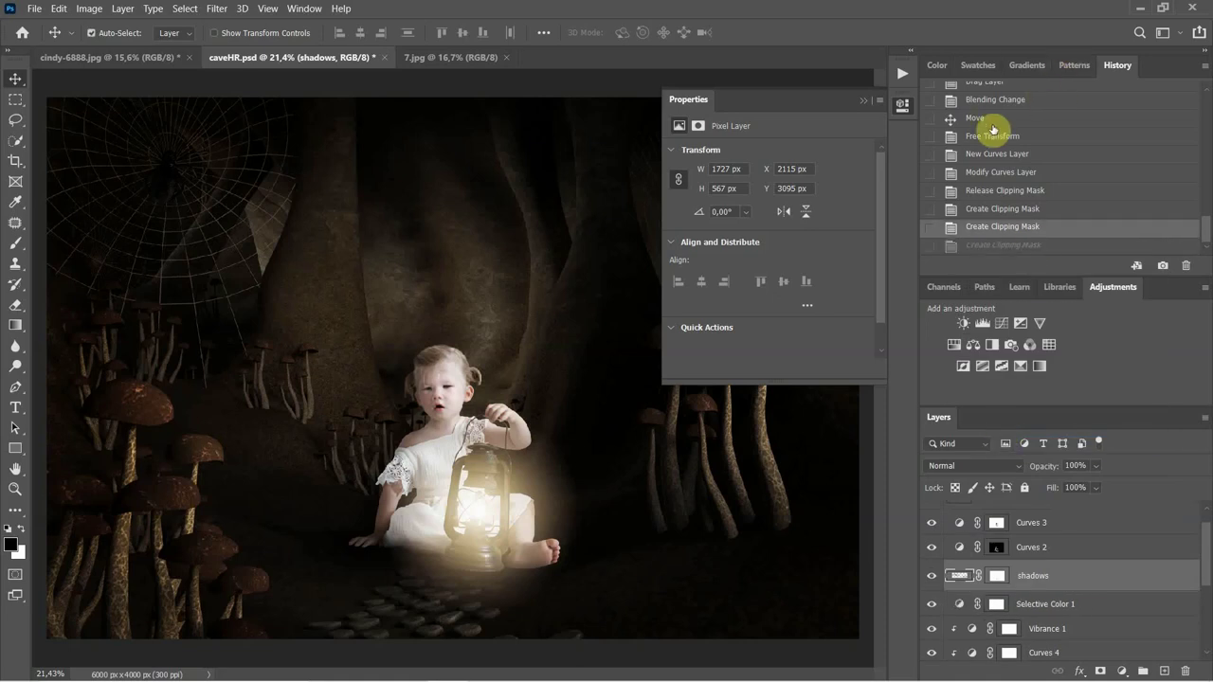
Revert History to the state right after moving the glow, then select the shadows layer mask.
{"action": "left_click", "coordinate": [989, 119]}
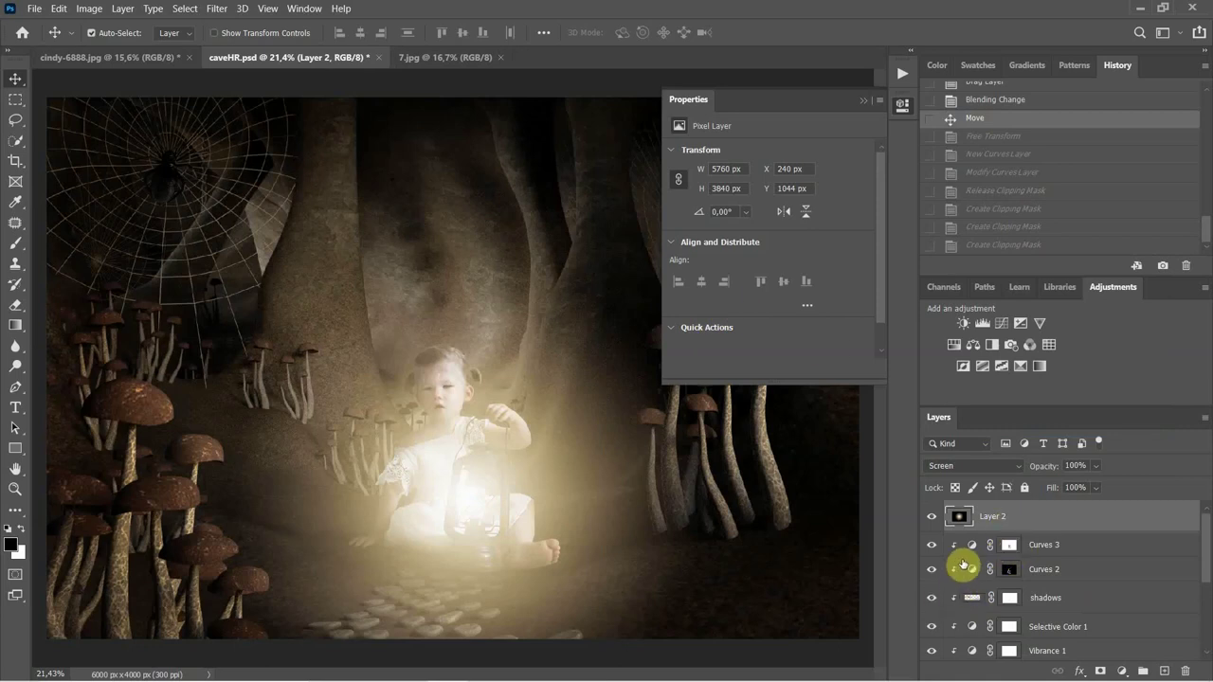
{"action": "left_click", "coordinate": [972, 604]}
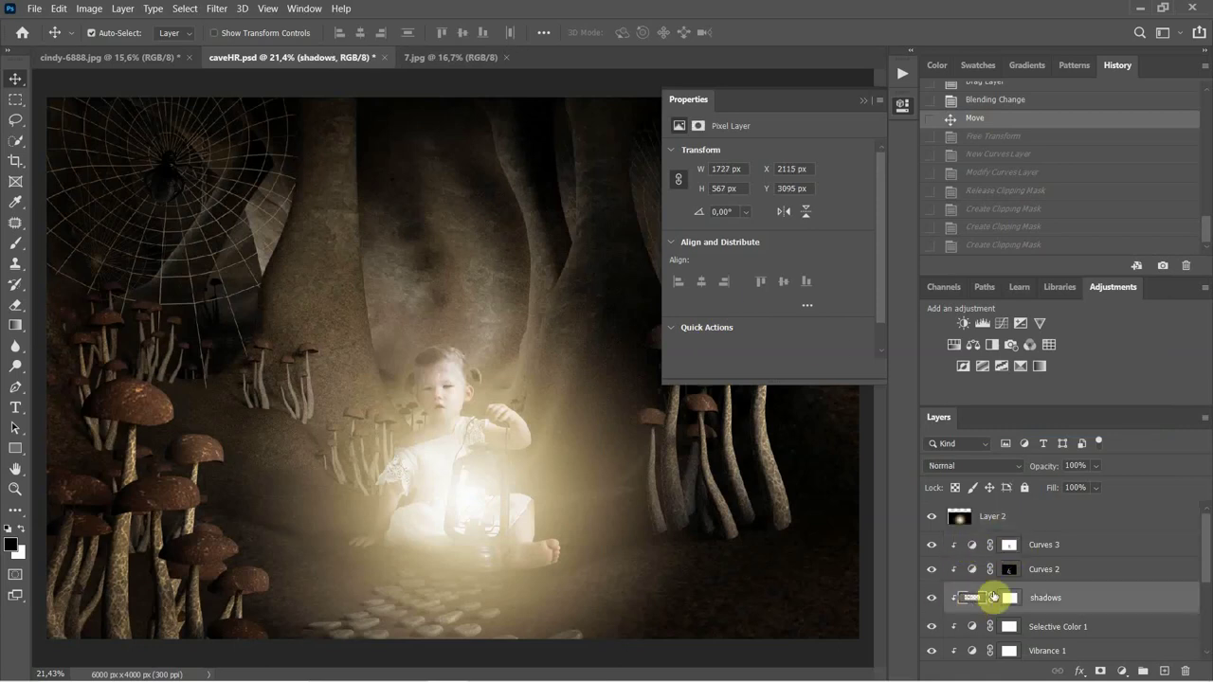
{"action": "scroll", "coordinate": [644, 465], "scroll_direction": "down", "scroll_amount": 4}
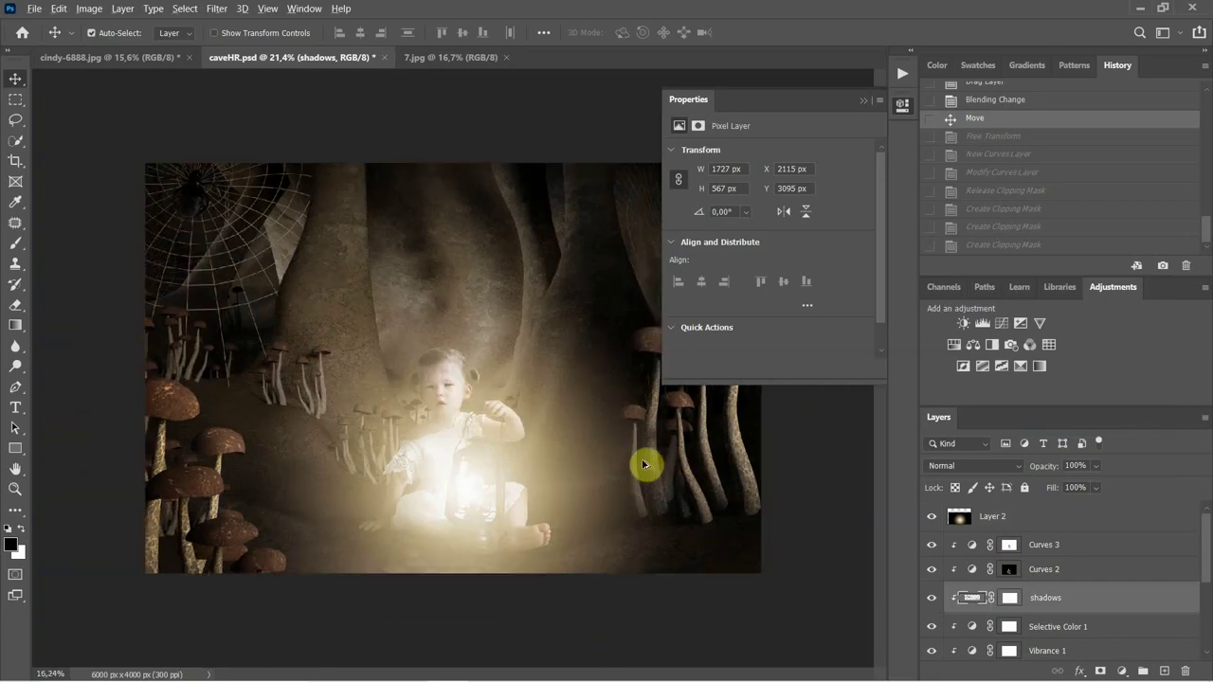
{"action": "left_click", "coordinate": [1008, 598]}
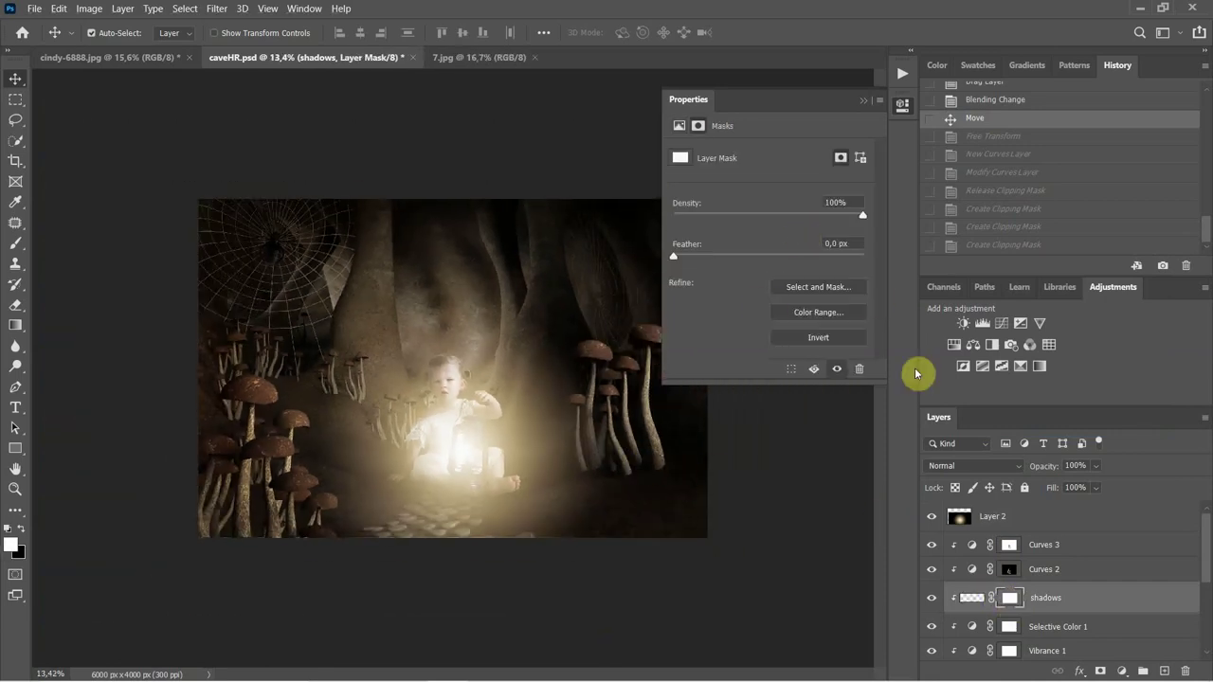
Scale the Layer 2 glow to 59.43% and centre it over the toddler's lantern.
{"action": "left_click", "coordinate": [998, 517]}
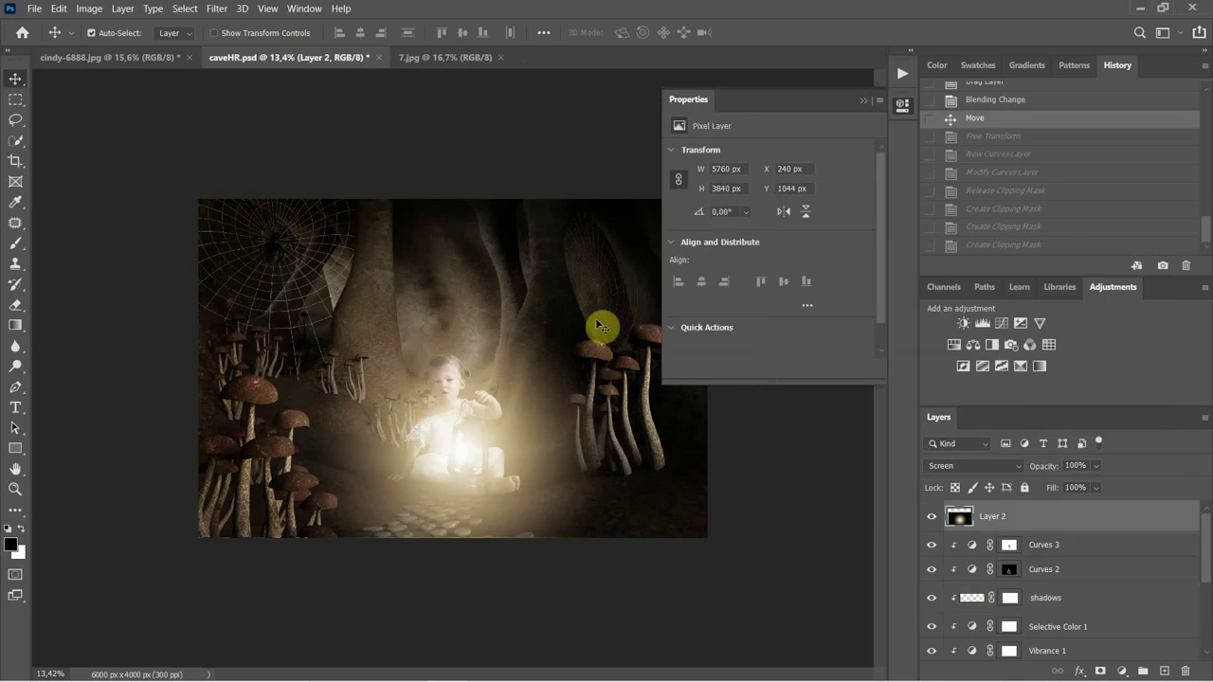
{"action": "key", "text": "ctrl+t"}
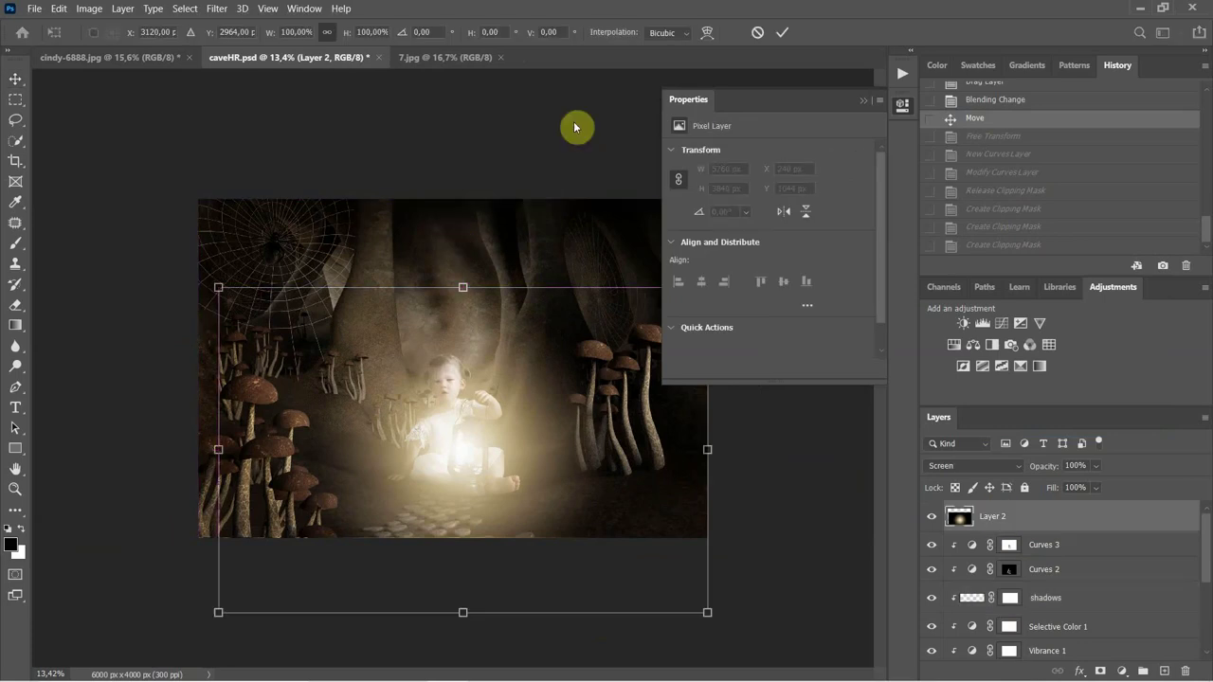
{"action": "left_click", "coordinate": [862, 101]}
{"action": "left_click_drag", "start_coordinate": [706, 286], "coordinate": [496, 418]}
{"action": "left_click_drag", "start_coordinate": [398, 528], "coordinate": [488, 486]}
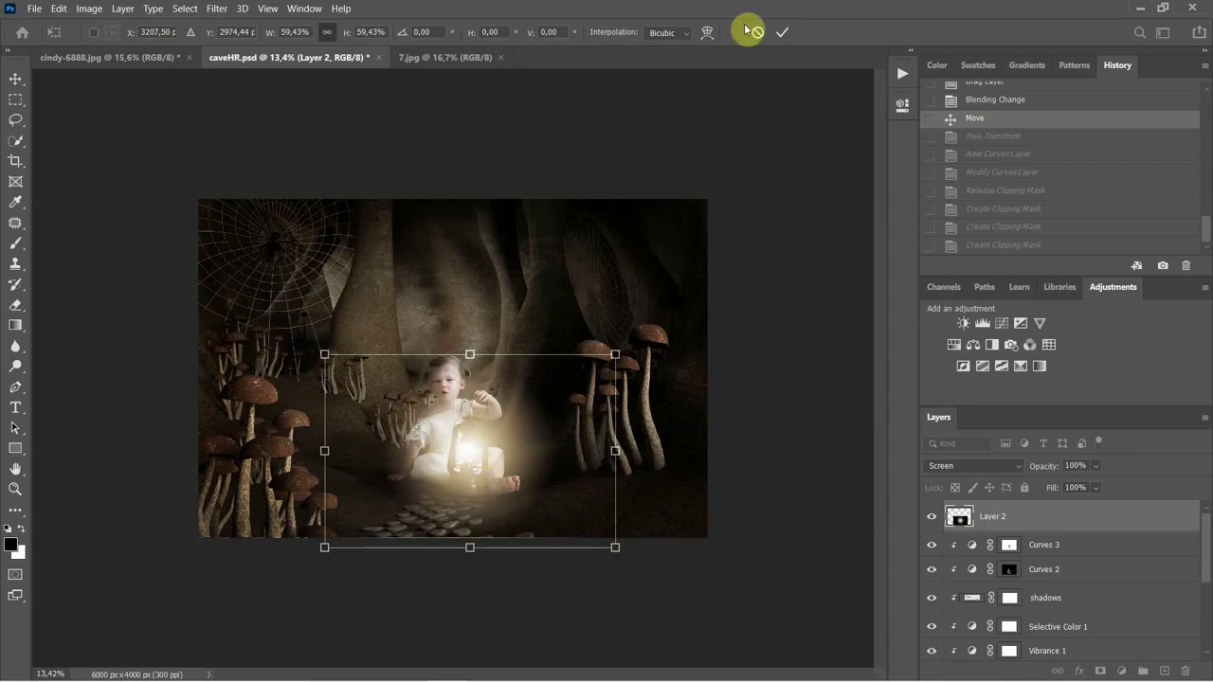
{"action": "left_click", "coordinate": [783, 33]}
Add a new Curves 4 below Layer 2, clip it, and bow the curve upward to brighten.
{"action": "scroll", "coordinate": [991, 583], "scroll_direction": "down", "scroll_amount": 2}
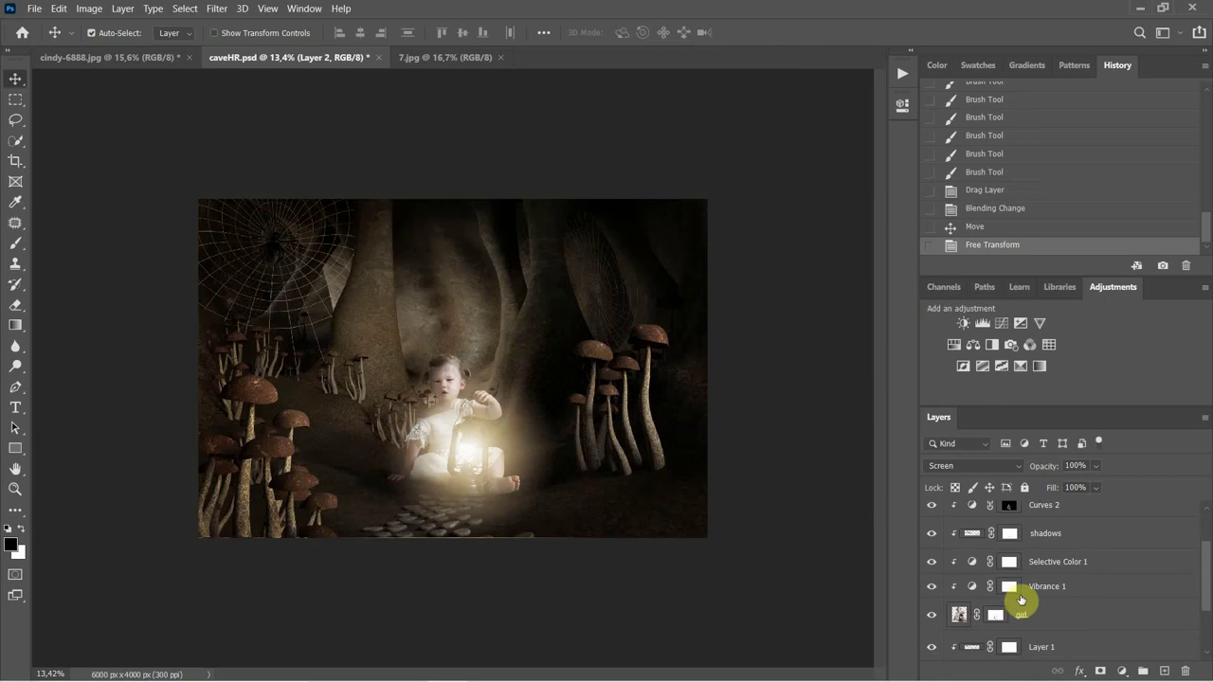
{"action": "scroll", "coordinate": [1021, 588], "scroll_direction": "up", "scroll_amount": 2}
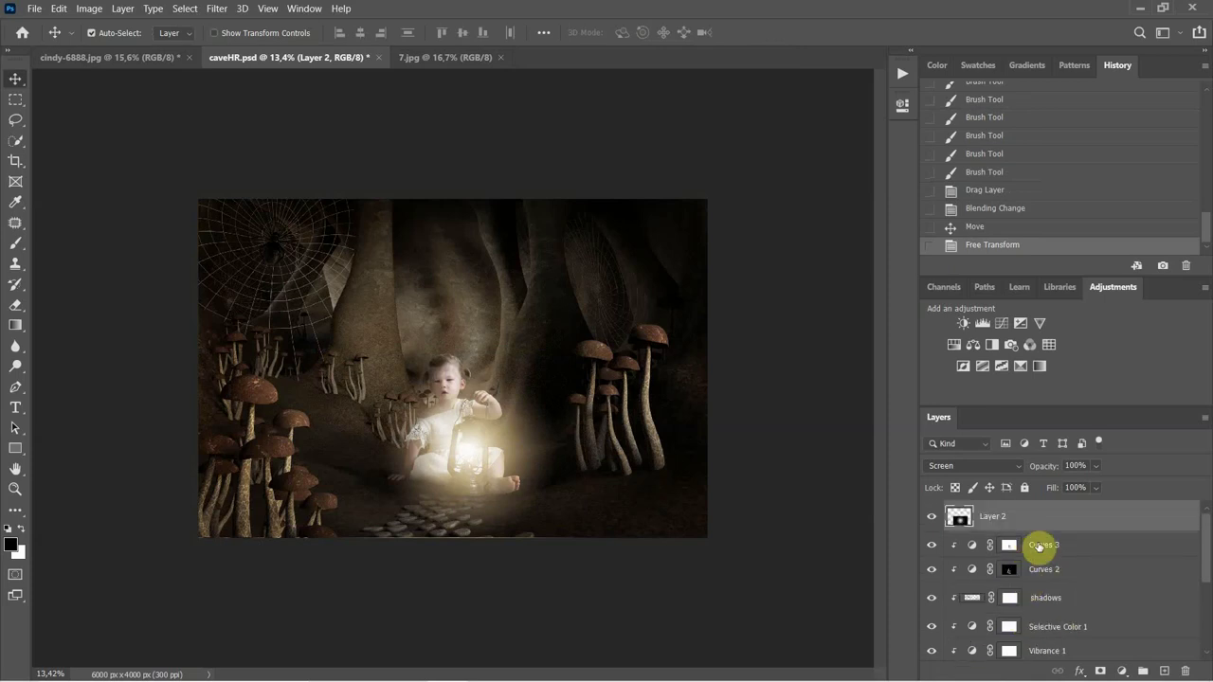
{"action": "left_click", "coordinate": [1001, 324]}
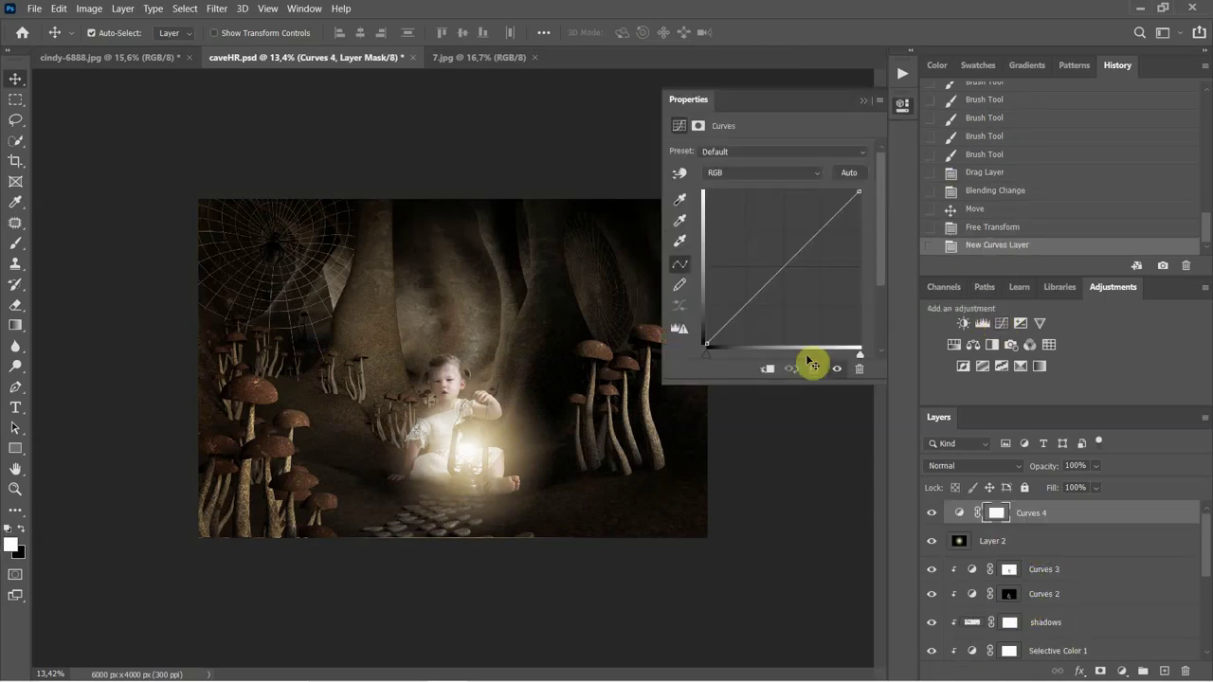
{"action": "left_click_drag", "start_coordinate": [1010, 524], "coordinate": [1010, 540]}
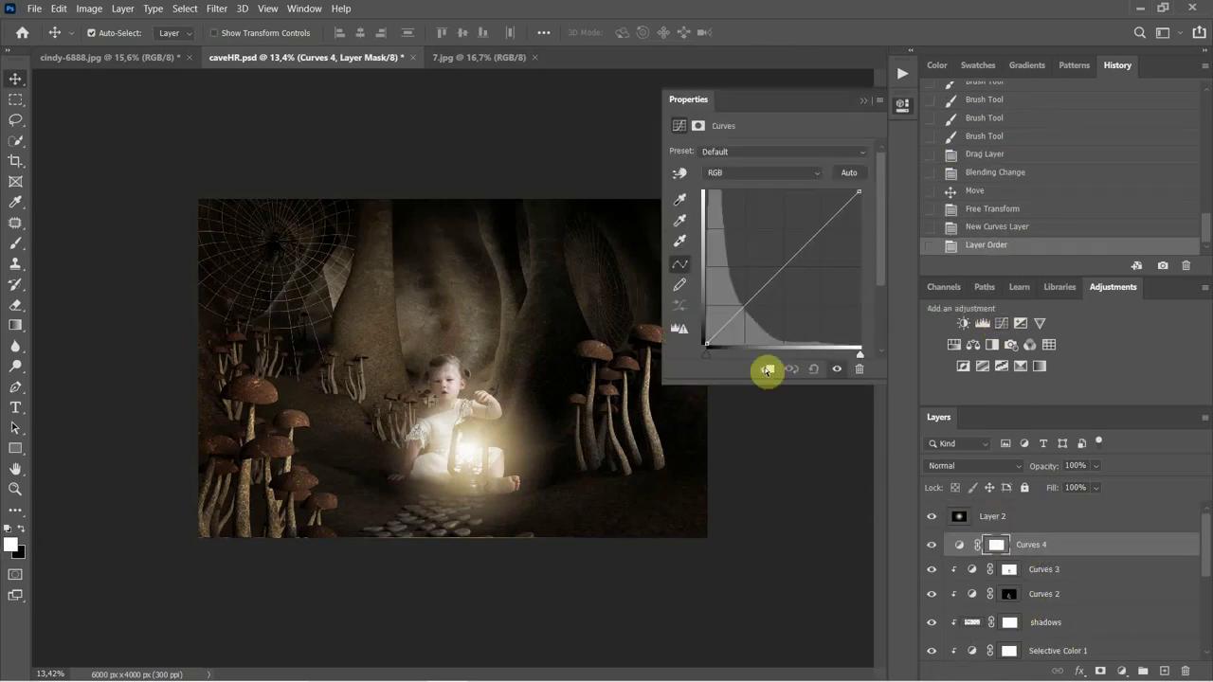
{"action": "left_click", "coordinate": [770, 370]}
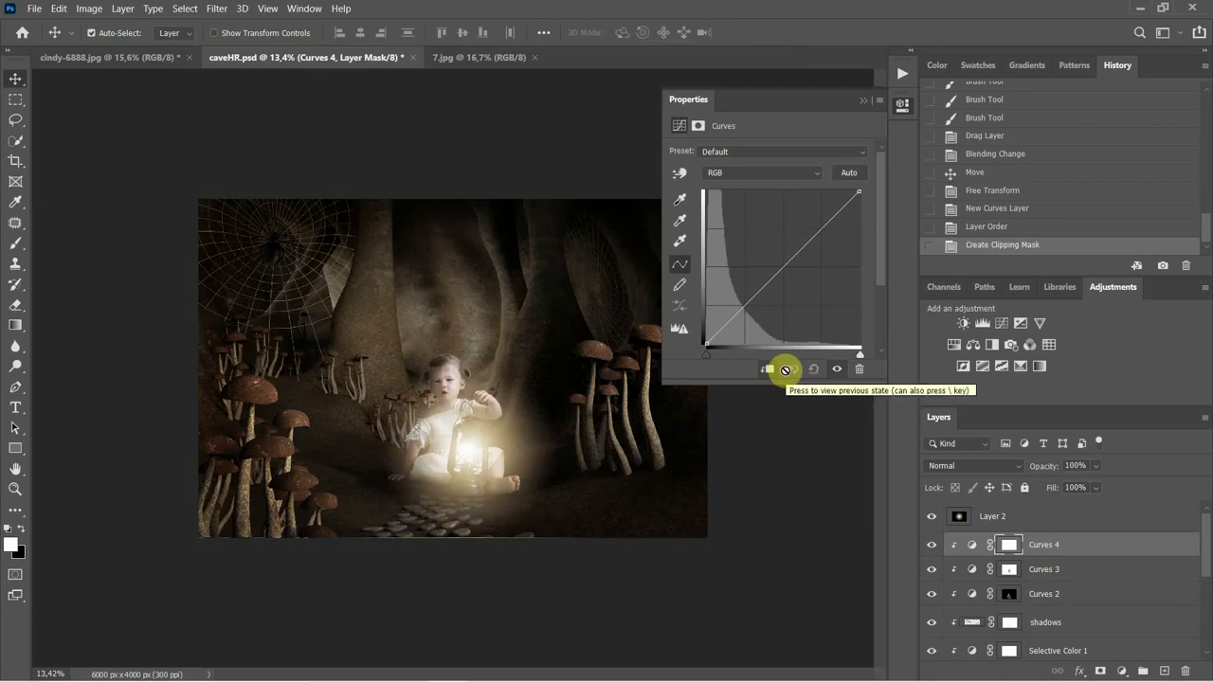
{"action": "mouse_move", "coordinate": [784, 269]}
{"action": "left_mouse_down"}
{"action": "mouse_move", "coordinate": [802, 282]}
{"action": "mouse_move", "coordinate": [772, 260]}
{"action": "left_mouse_up"}
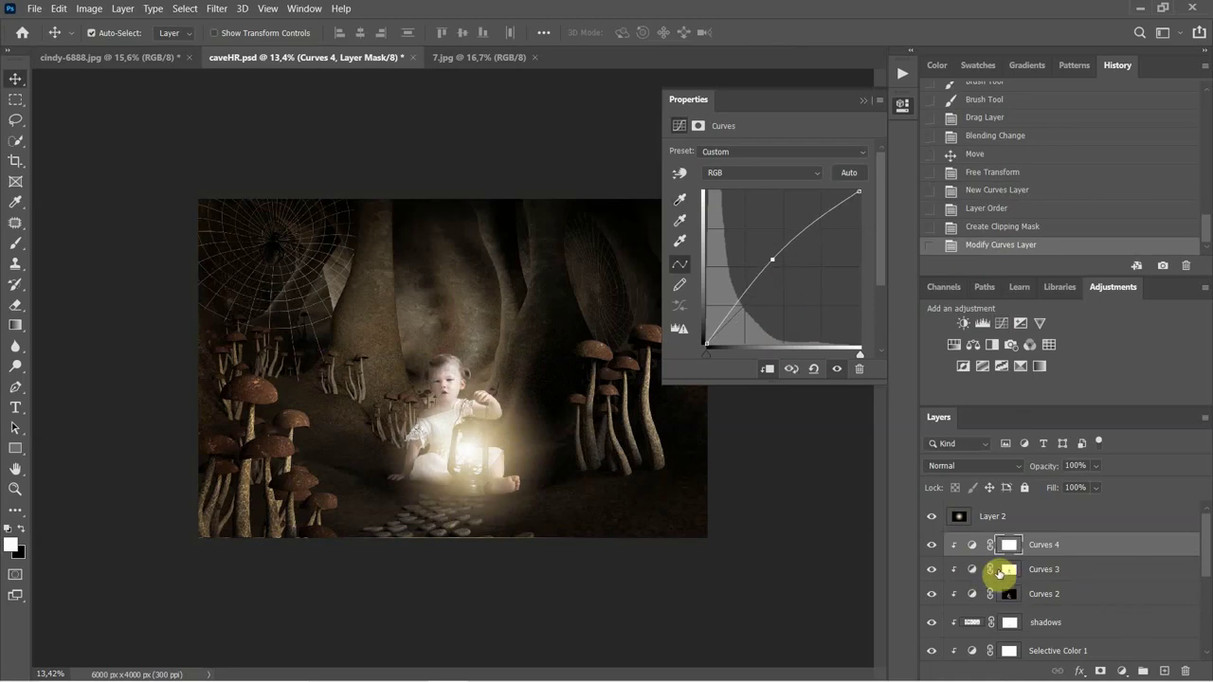
Invert the Curves 4 mask to black so the brightening is fully hidden.
{"action": "scroll", "coordinate": [1200, 558], "scroll_direction": "down", "scroll_amount": 2}
{"action": "scroll", "coordinate": [1199, 556], "scroll_direction": "up", "scroll_amount": 2}
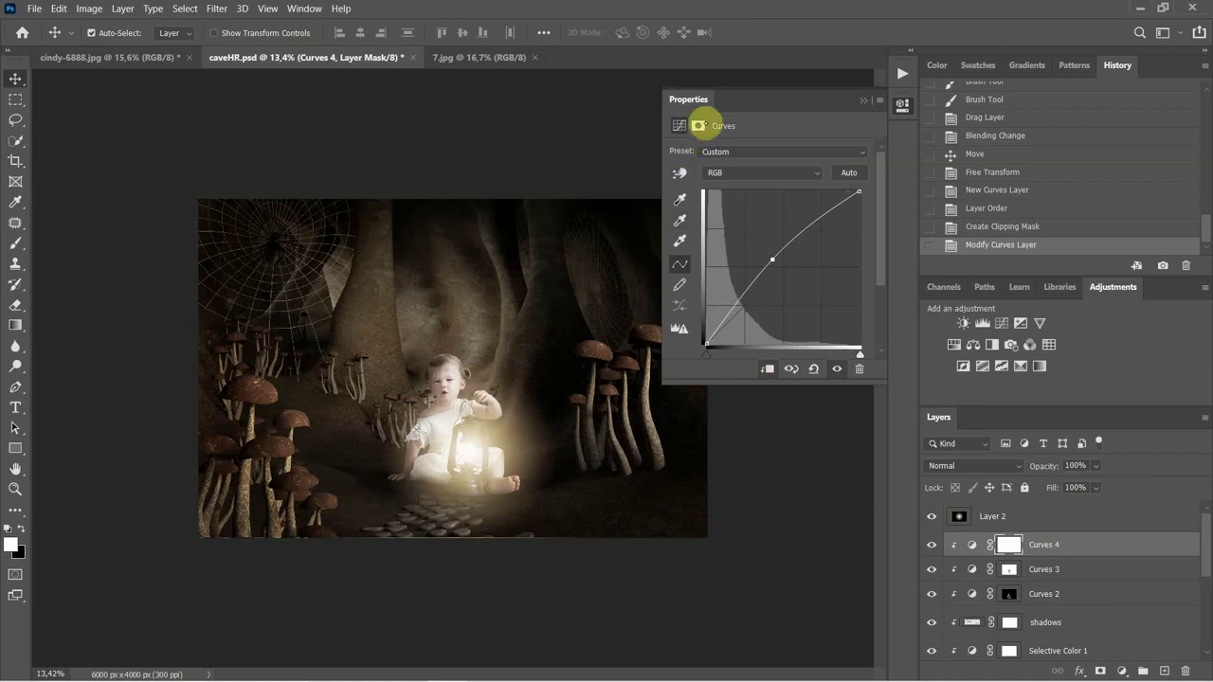
{"action": "left_click", "coordinate": [698, 125]}
{"action": "left_click", "coordinate": [815, 338]}
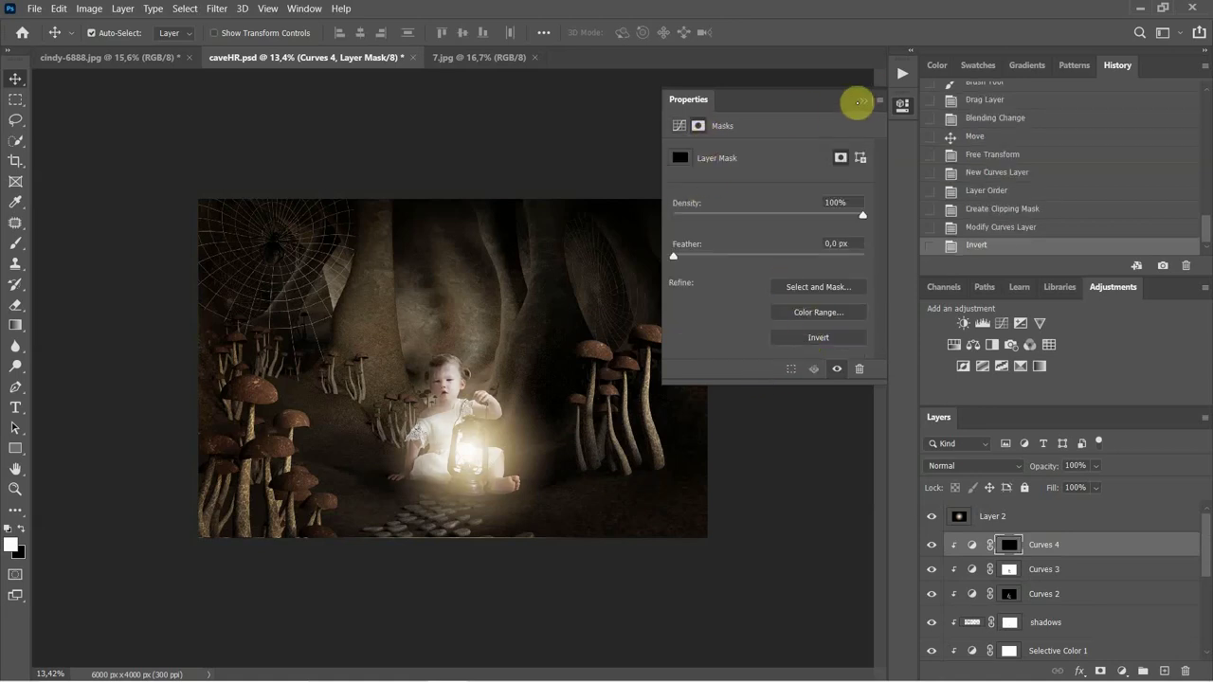
{"action": "left_click", "coordinate": [862, 103]}
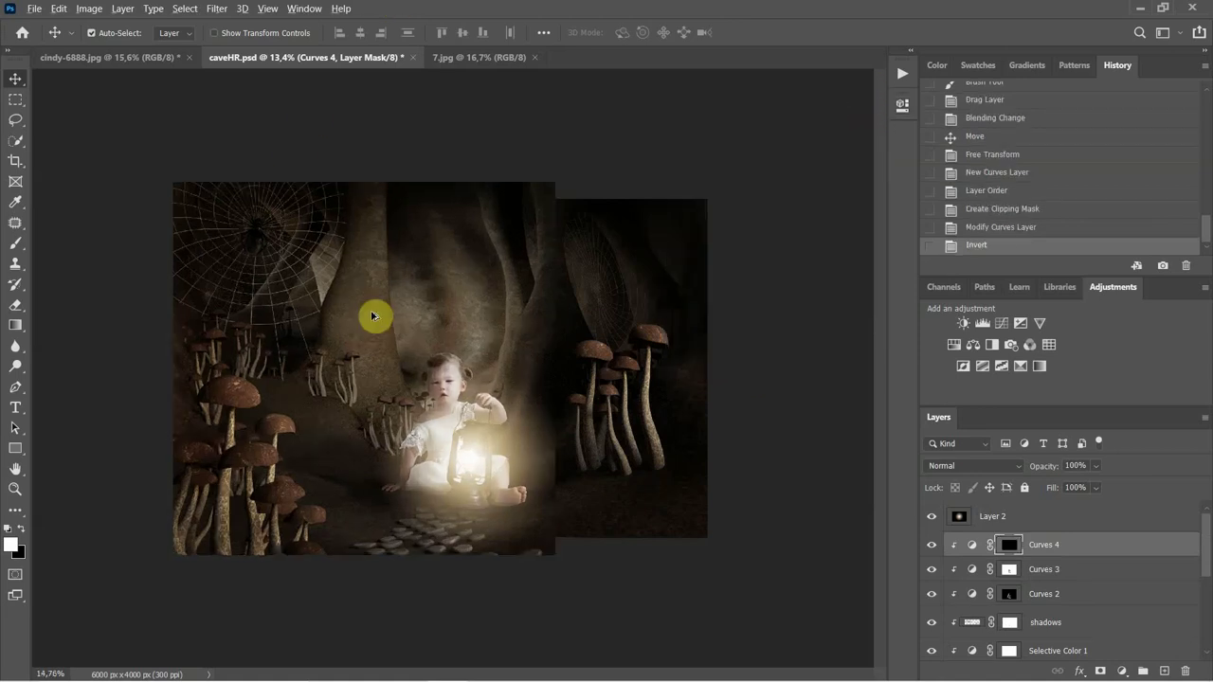
Paint white at 37% opacity on the Curves 4 mask over the girl's face, shoulder and arm.
{"action": "scroll", "coordinate": [399, 346], "scroll_direction": "up", "scroll_amount": 2}
{"action": "scroll", "coordinate": [399, 346], "scroll_direction": "up", "scroll_amount": 3}
{"action": "left_click_drag", "start_coordinate": [559, 271], "coordinate": [556, 228]}
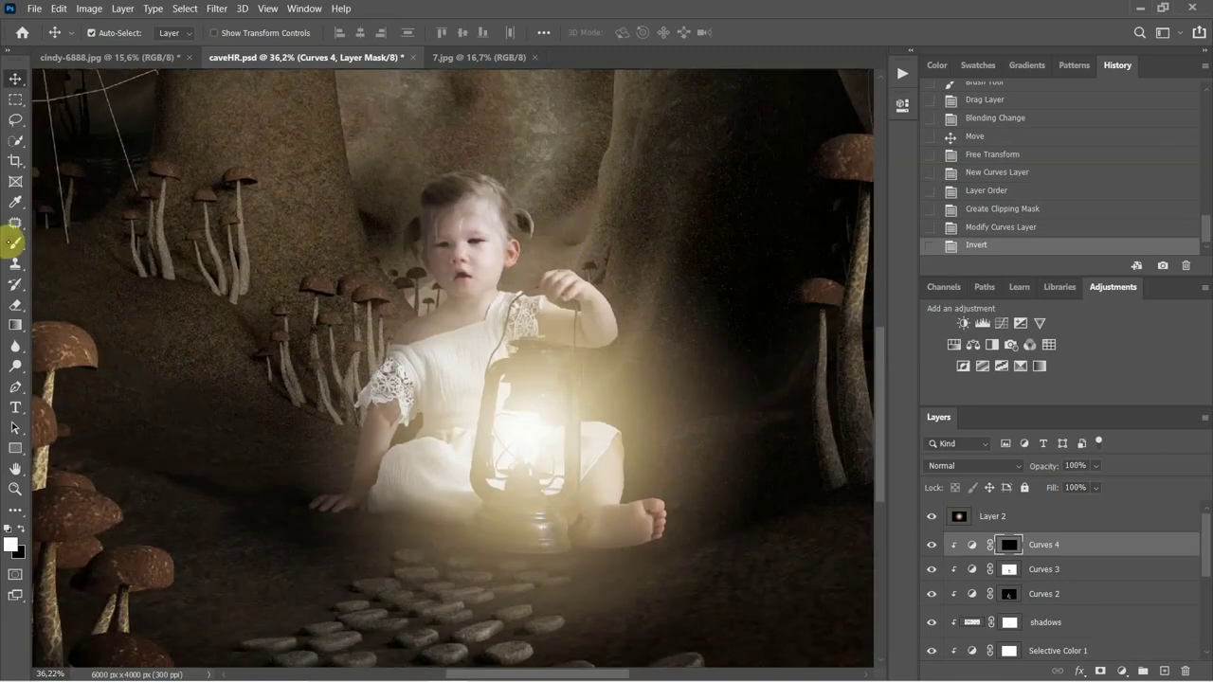
{"action": "left_click", "coordinate": [15, 244]}
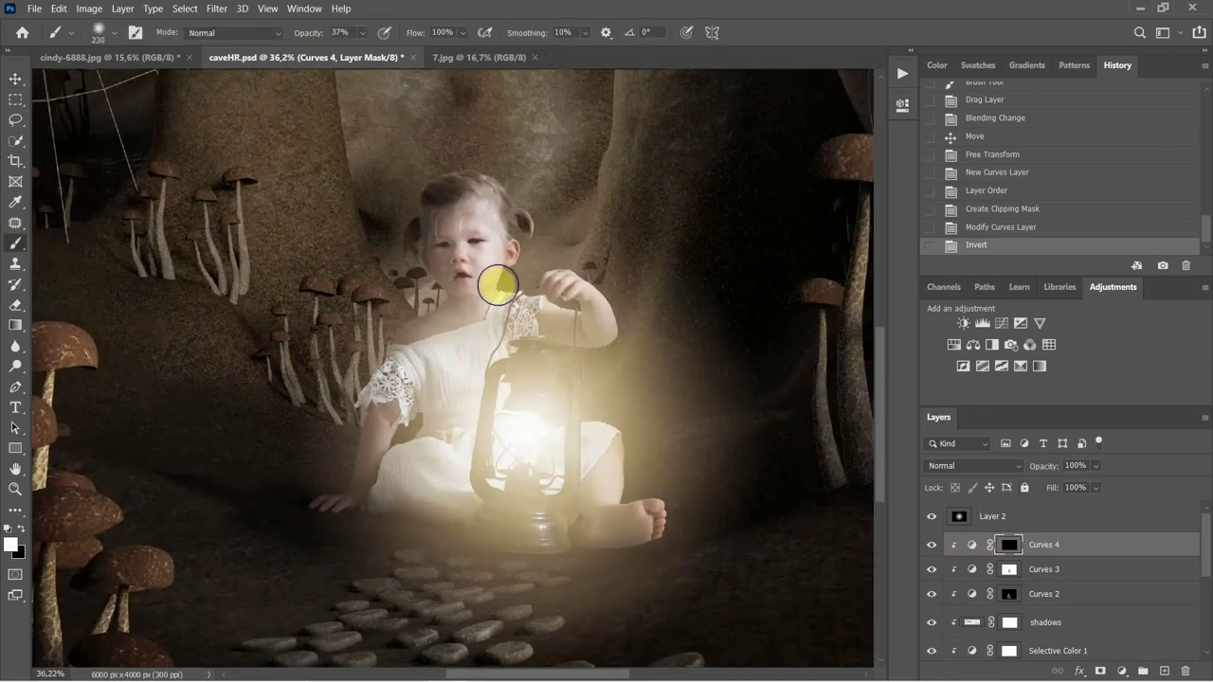
{"action": "mouse_move", "coordinate": [494, 291]}
{"action": "left_mouse_down"}
{"action": "mouse_move", "coordinate": [434, 330]}
{"action": "mouse_move", "coordinate": [471, 290]}
{"action": "mouse_move", "coordinate": [445, 309]}
{"action": "mouse_move", "coordinate": [486, 315]}
{"action": "mouse_move", "coordinate": [423, 342]}
{"action": "mouse_move", "coordinate": [472, 308]}
{"action": "mouse_move", "coordinate": [409, 359]}
{"action": "mouse_move", "coordinate": [475, 319]}
{"action": "mouse_move", "coordinate": [408, 367]}
{"action": "mouse_move", "coordinate": [445, 299]}
{"action": "mouse_move", "coordinate": [444, 255]}
{"action": "mouse_move", "coordinate": [458, 322]}
{"action": "mouse_move", "coordinate": [406, 351]}
{"action": "mouse_move", "coordinate": [427, 333]}
{"action": "mouse_move", "coordinate": [425, 233]}
{"action": "mouse_move", "coordinate": [447, 309]}
{"action": "mouse_move", "coordinate": [464, 292]}
{"action": "mouse_move", "coordinate": [479, 342]}
{"action": "mouse_move", "coordinate": [452, 267]}
{"action": "mouse_move", "coordinate": [455, 233]}
{"action": "mouse_move", "coordinate": [475, 358]}
{"action": "mouse_move", "coordinate": [435, 343]}
{"action": "mouse_move", "coordinate": [448, 330]}
{"action": "mouse_move", "coordinate": [393, 385]}
{"action": "mouse_move", "coordinate": [416, 386]}
{"action": "mouse_move", "coordinate": [369, 460]}
{"action": "mouse_move", "coordinate": [375, 443]}
{"action": "mouse_move", "coordinate": [411, 493]}
{"action": "mouse_move", "coordinate": [549, 522]}
{"action": "mouse_move", "coordinate": [581, 495]}
{"action": "mouse_move", "coordinate": [614, 510]}
{"action": "mouse_move", "coordinate": [590, 457]}
{"action": "mouse_move", "coordinate": [607, 512]}
{"action": "mouse_move", "coordinate": [586, 463]}
{"action": "mouse_move", "coordinate": [634, 519]}
{"action": "mouse_move", "coordinate": [589, 504]}
{"action": "mouse_move", "coordinate": [615, 549]}
{"action": "mouse_move", "coordinate": [623, 542]}
{"action": "mouse_move", "coordinate": [442, 491]}
{"action": "mouse_move", "coordinate": [516, 515]}
{"action": "mouse_move", "coordinate": [481, 514]}
{"action": "mouse_move", "coordinate": [450, 480]}
{"action": "mouse_move", "coordinate": [468, 491]}
{"action": "mouse_move", "coordinate": [381, 459]}
{"action": "mouse_move", "coordinate": [426, 295]}
{"action": "mouse_move", "coordinate": [441, 342]}
{"action": "mouse_move", "coordinate": [402, 367]}
{"action": "mouse_move", "coordinate": [476, 325]}
{"action": "mouse_move", "coordinate": [411, 362]}
{"action": "mouse_move", "coordinate": [515, 284]}
{"action": "mouse_move", "coordinate": [460, 269]}
{"action": "mouse_move", "coordinate": [465, 221]}
{"action": "mouse_move", "coordinate": [499, 304]}
{"action": "mouse_move", "coordinate": [415, 344]}
{"action": "mouse_move", "coordinate": [377, 233]}
{"action": "left_mouse_up"}
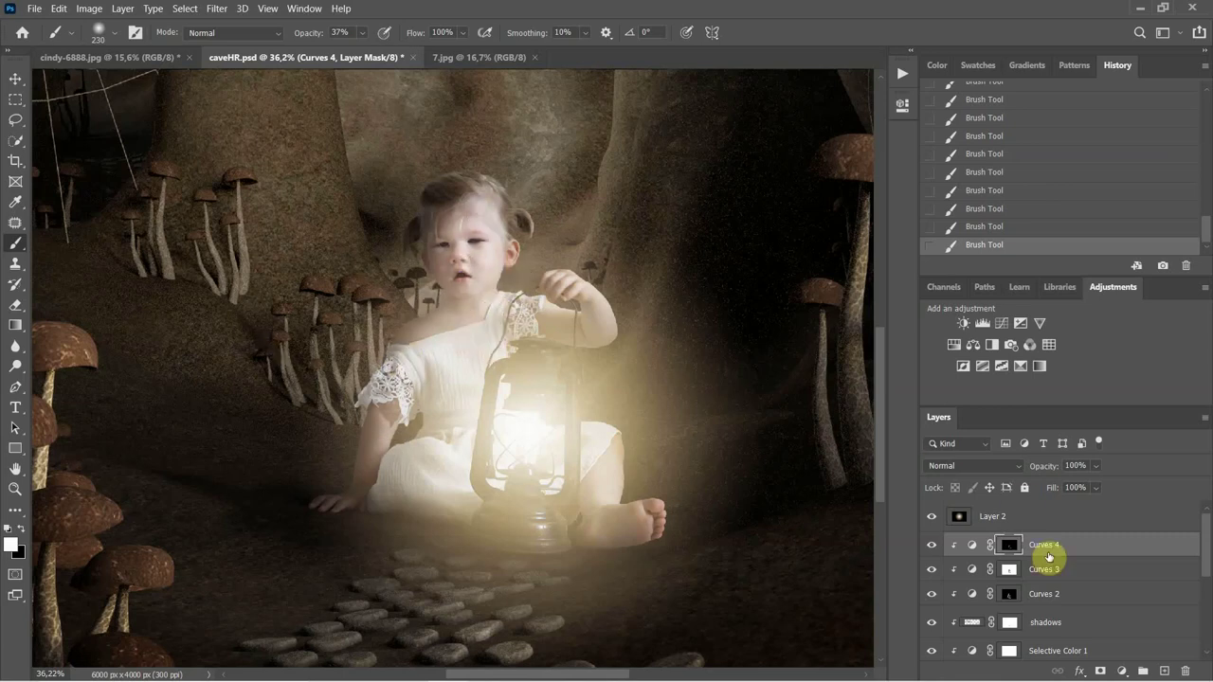
{"action": "left_click", "coordinate": [21, 528]}
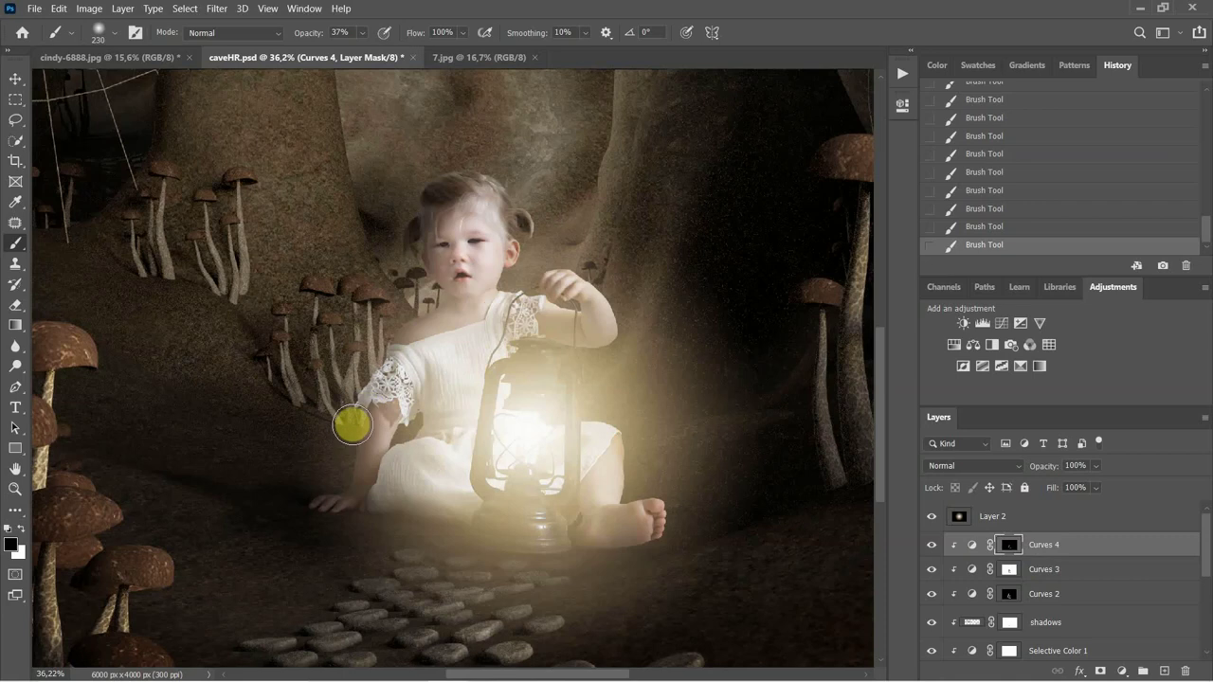
{"action": "left_click", "coordinate": [15, 79]}
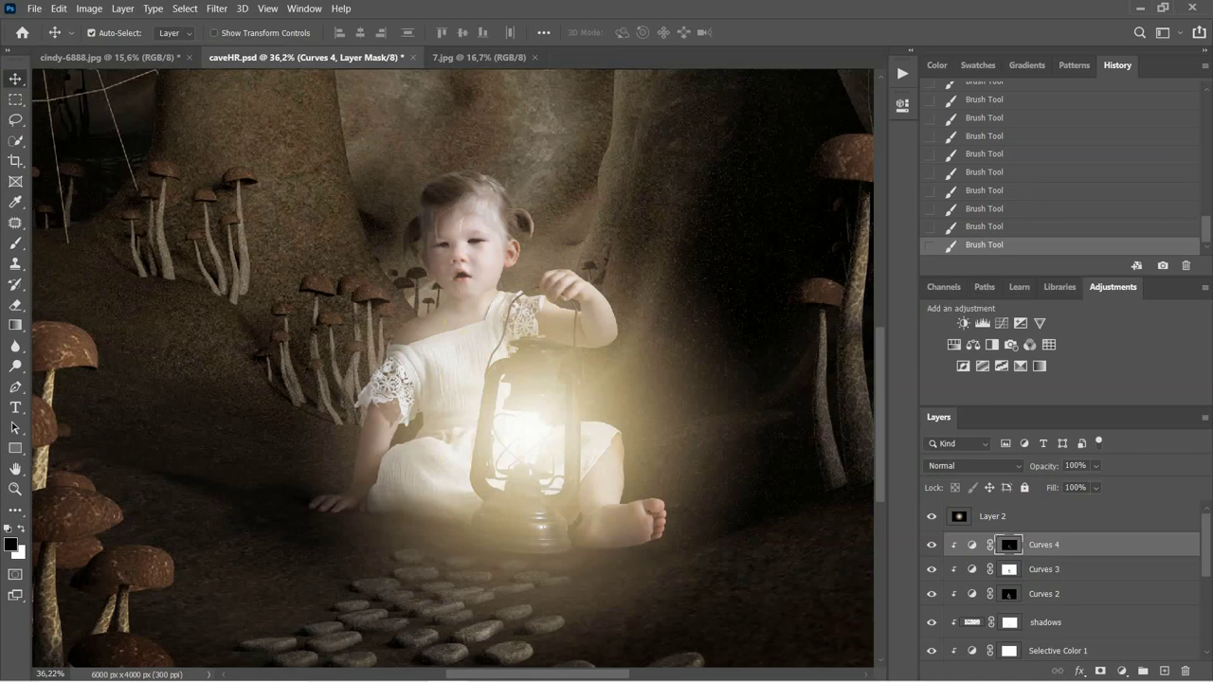
{"action": "scroll", "coordinate": [534, 325], "scroll_direction": "down", "scroll_amount": 5}
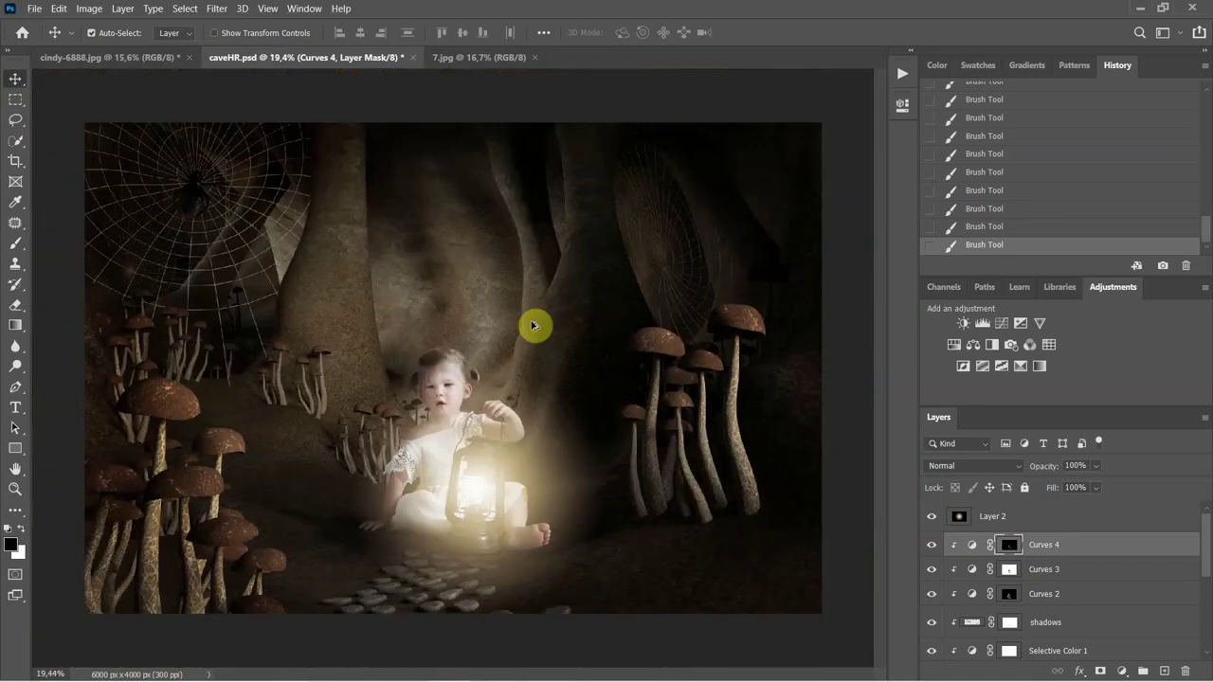
{"action": "scroll", "coordinate": [533, 325], "scroll_direction": "down", "scroll_amount": 2}
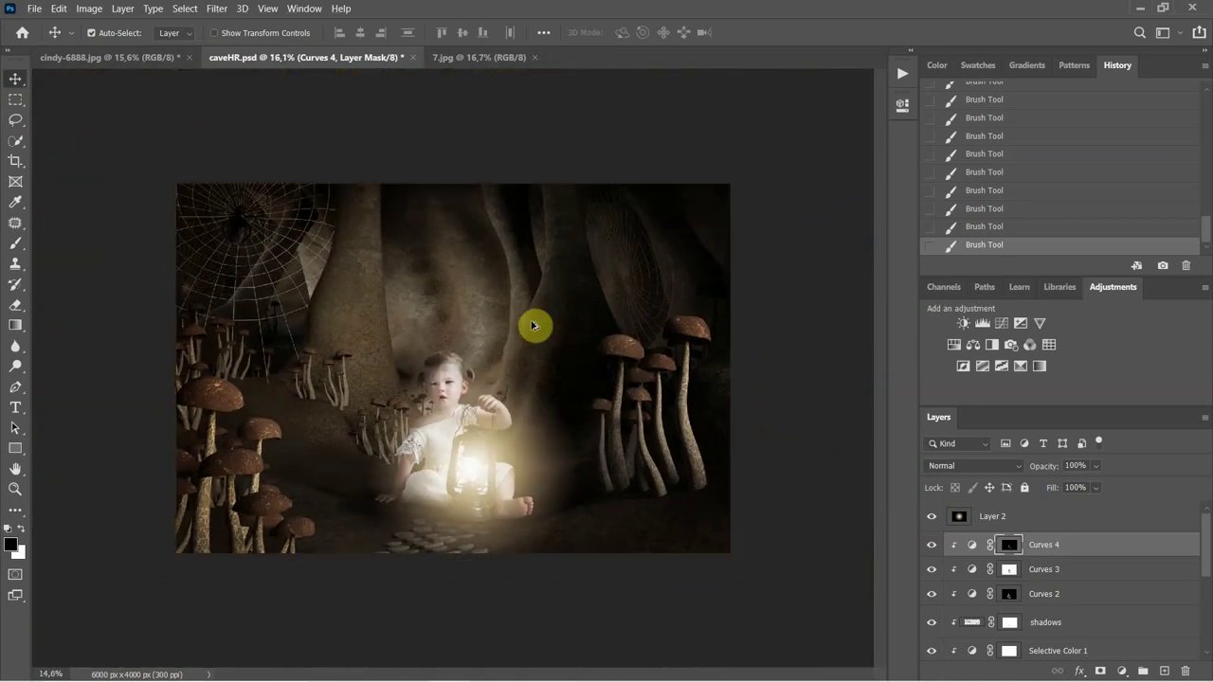
{"action": "scroll", "coordinate": [534, 325], "scroll_direction": "down", "scroll_amount": 3}
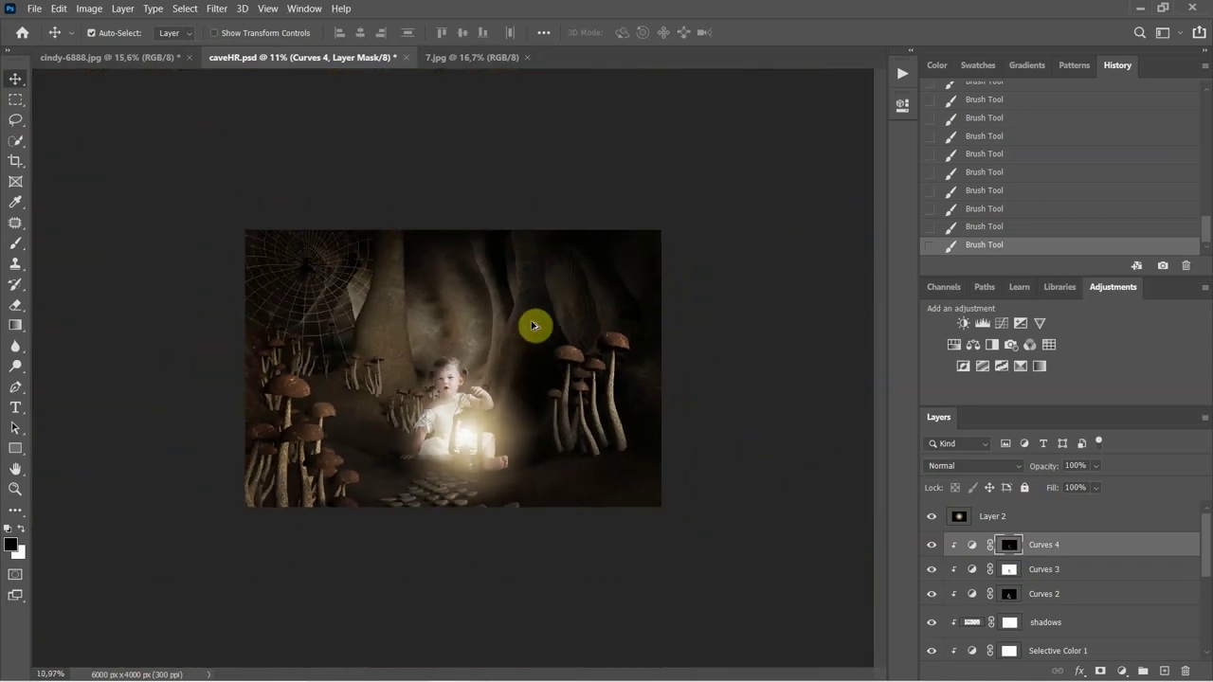
{"action": "scroll", "coordinate": [562, 392], "scroll_direction": "down", "scroll_amount": 2}
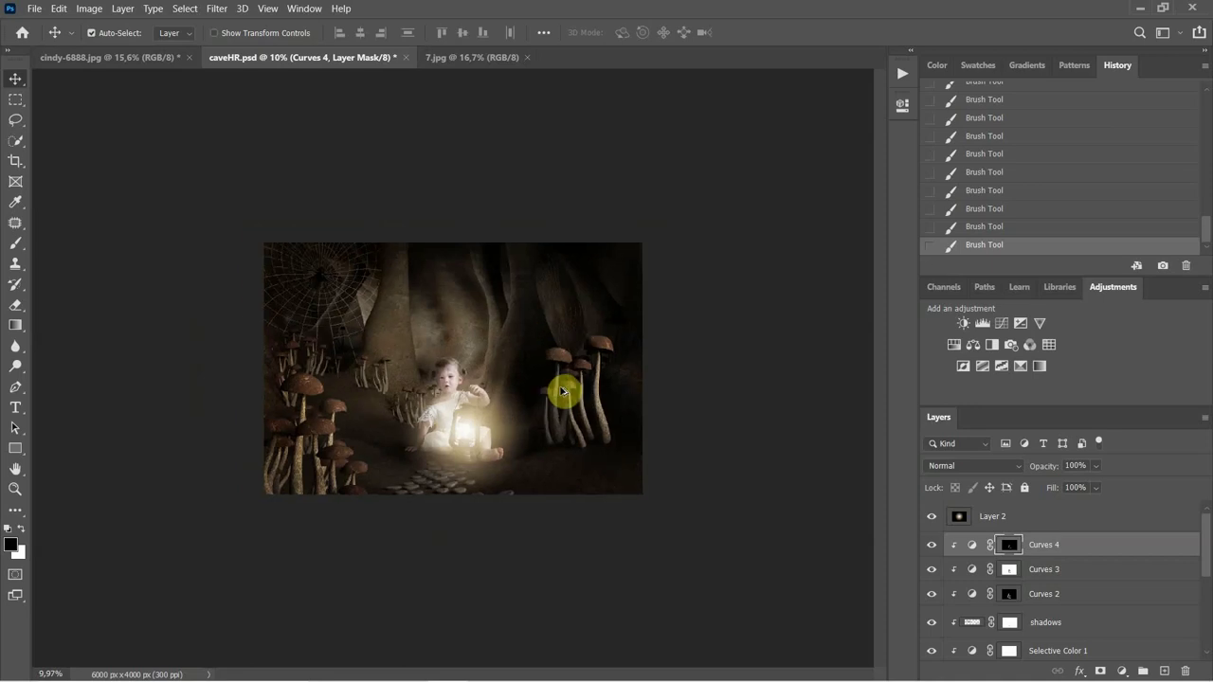
{"action": "scroll", "coordinate": [562, 391], "scroll_direction": "up", "scroll_amount": 2}
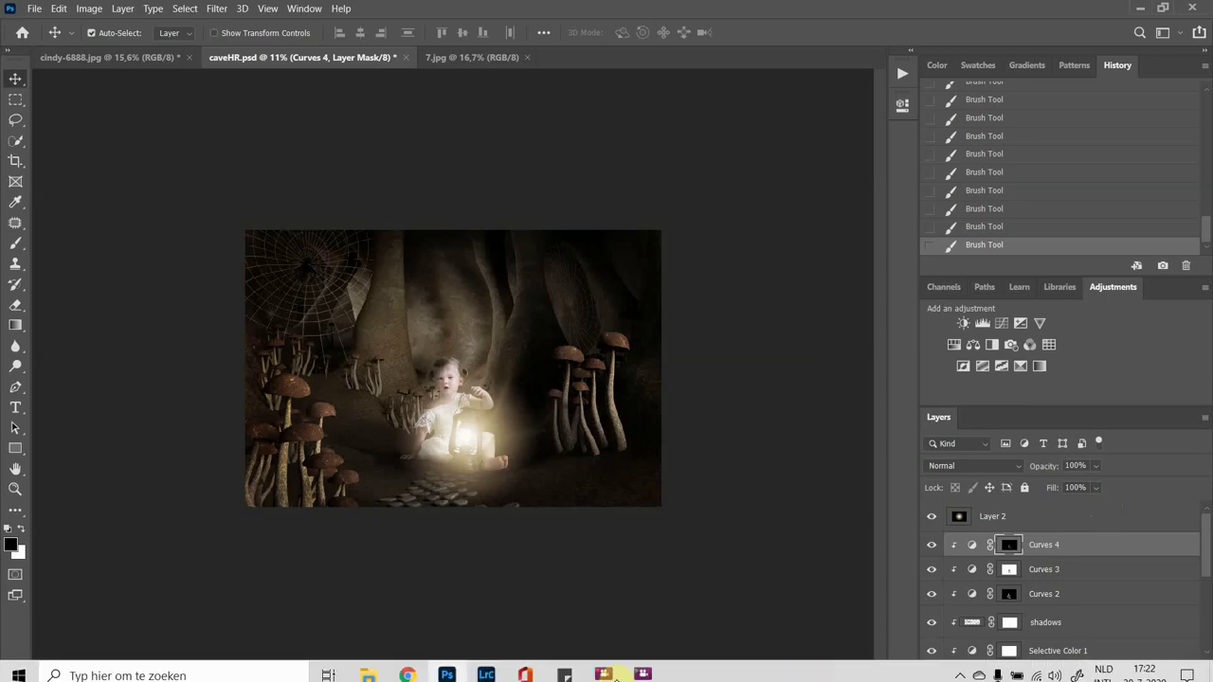
Bring Chrome forward, glance at the Facebook tab, then return to the YouTube channel page.
{"action": "left_click", "coordinate": [407, 665]}
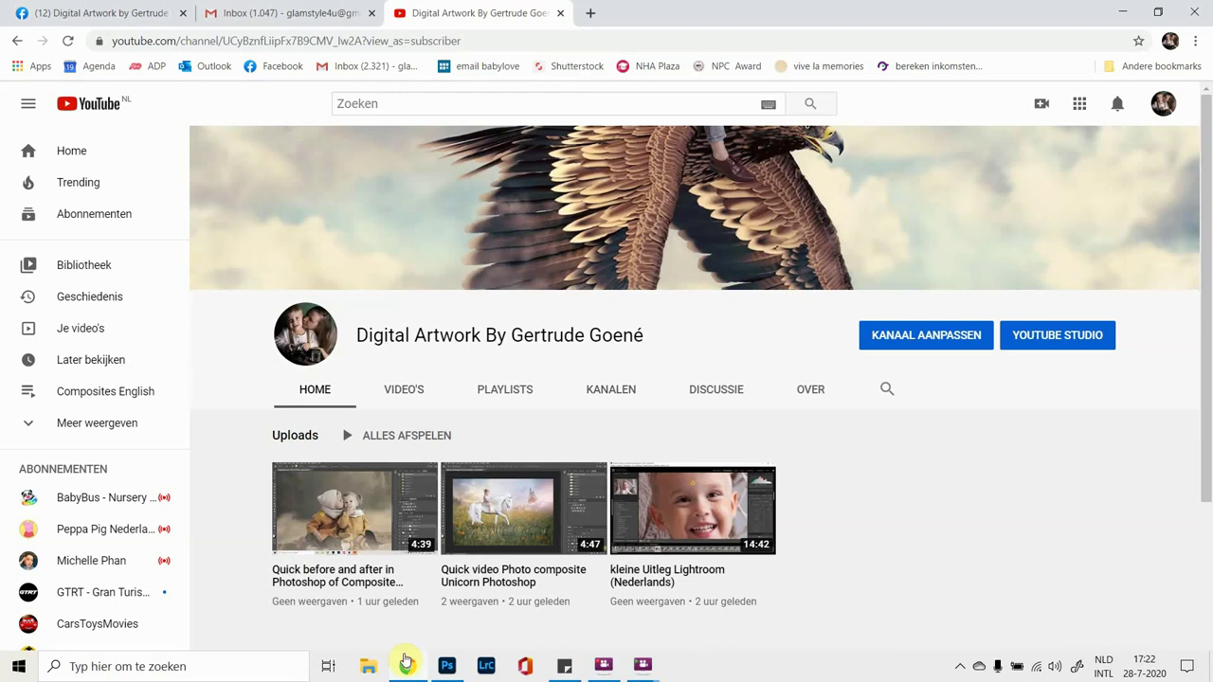
{"action": "key", "text": "ctrl+Tab"}
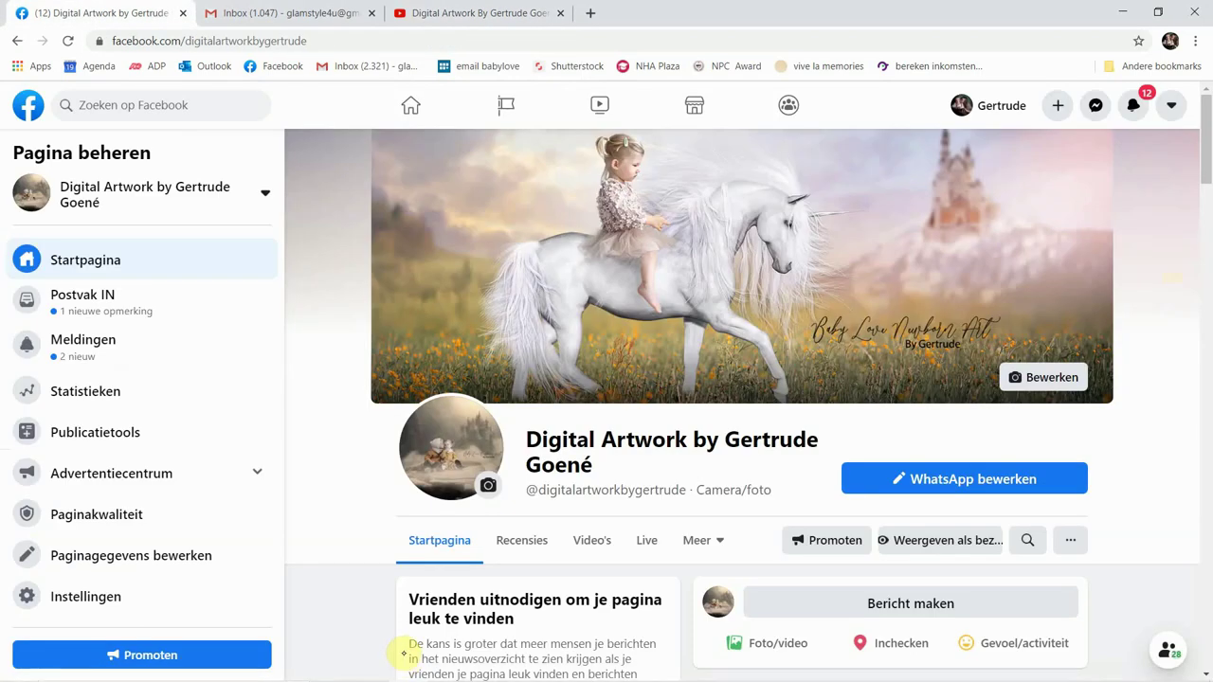
{"action": "left_click", "coordinate": [479, 13]}
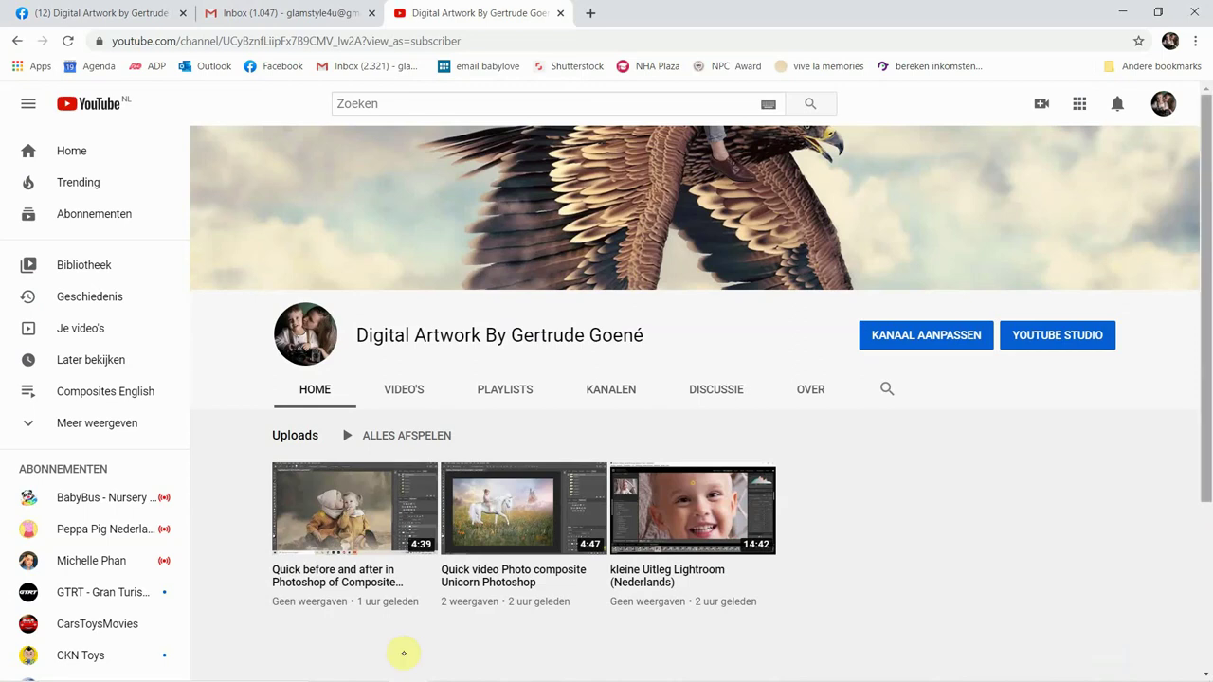
{"action": "scroll", "coordinate": [403, 653], "scroll_direction": "down", "scroll_amount": 2}
{"action": "scroll", "coordinate": [404, 653], "scroll_direction": "up", "scroll_amount": 2}
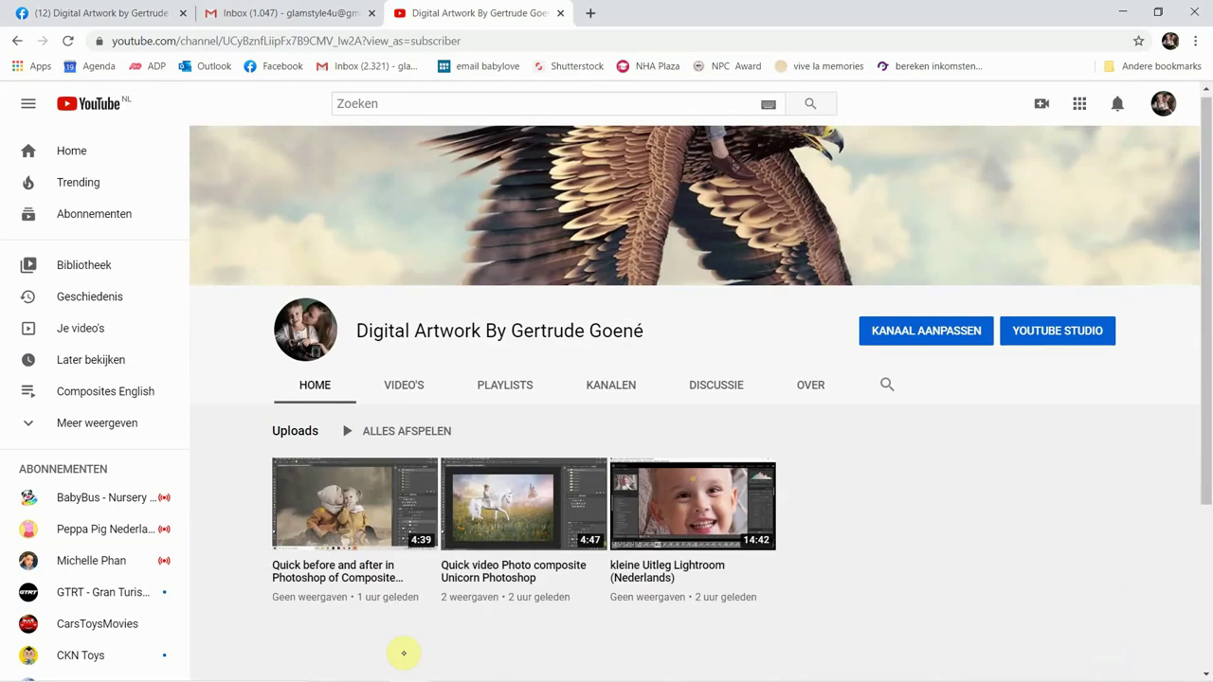